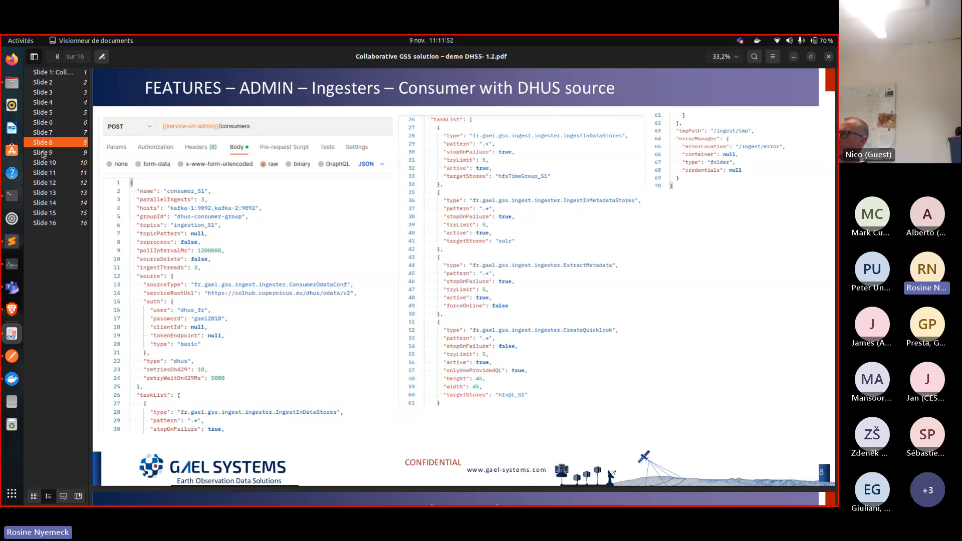
Present slides 9 to 12, covering the CDSE producer and consumer and the HFS and Solr stores
{"action": "left_click", "coordinate": [42, 152]}
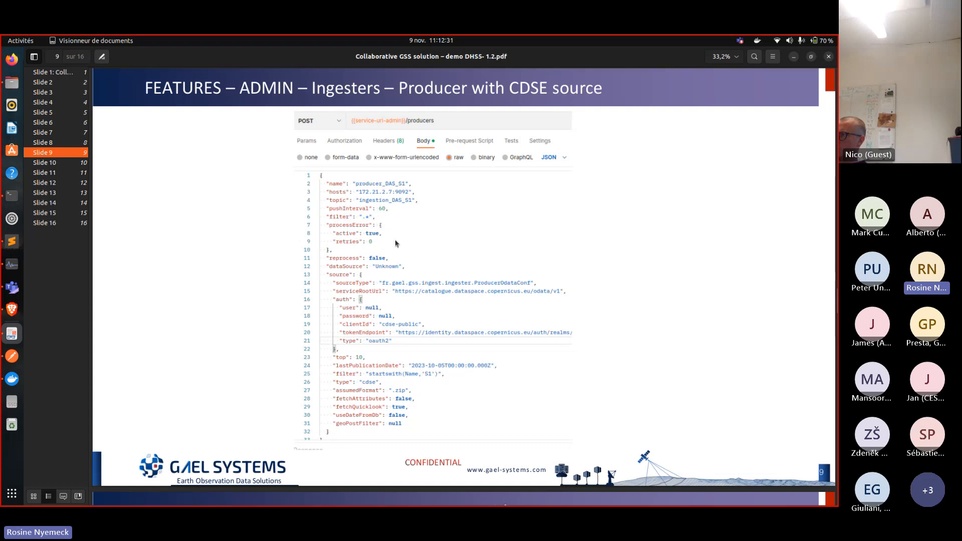
{"action": "left_click", "coordinate": [54, 164]}
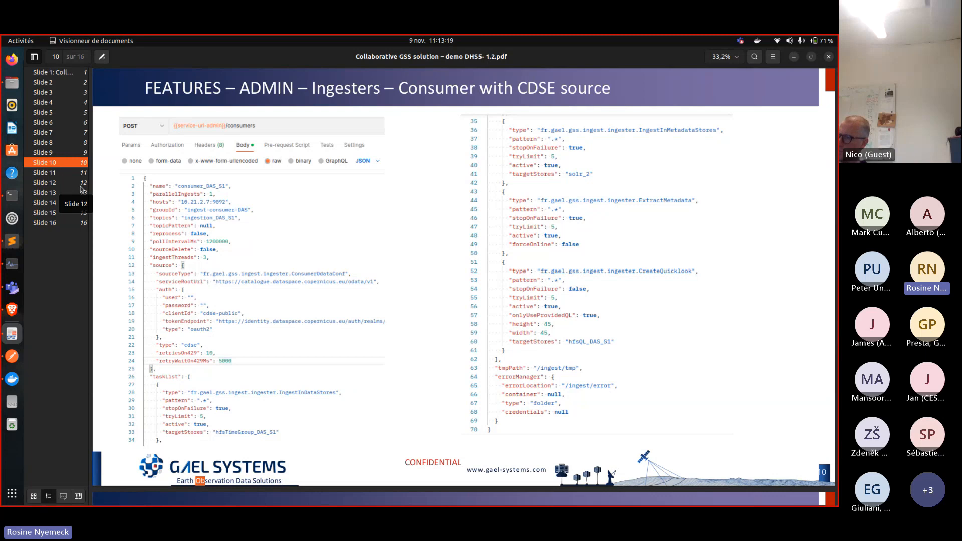
{"action": "left_click", "coordinate": [57, 176]}
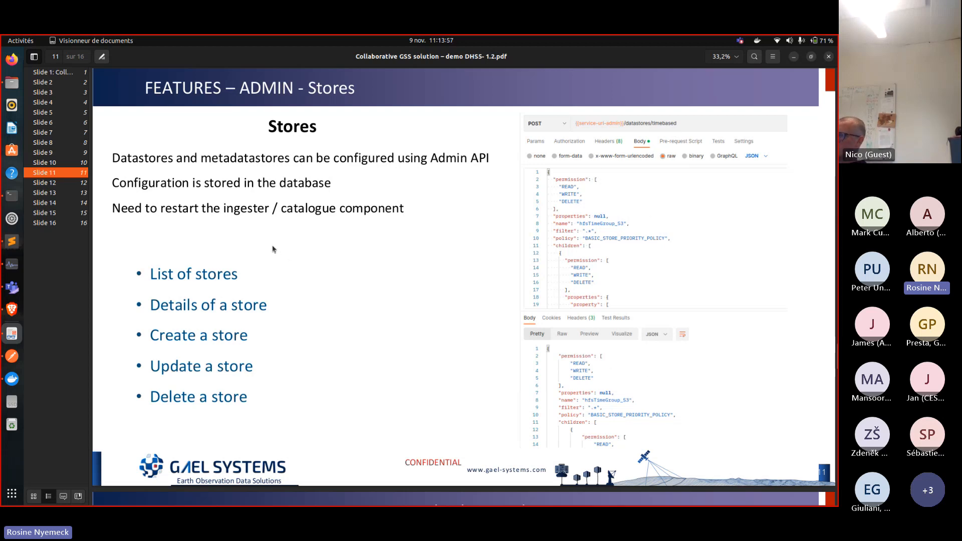
{"action": "left_click", "coordinate": [51, 183]}
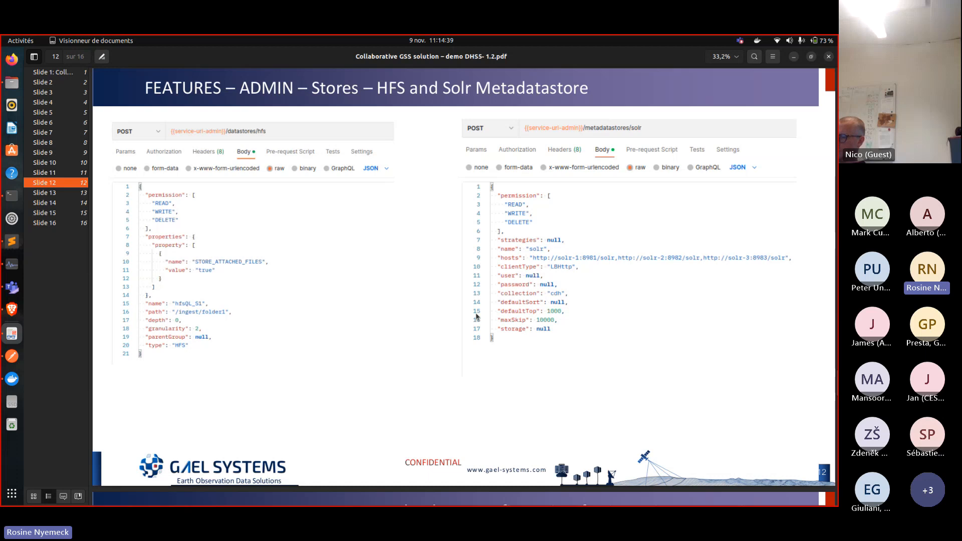
Present slides 13 to 15 on the properties files for ingestion, the catalogue and the Admin API
{"action": "left_click", "coordinate": [56, 194]}
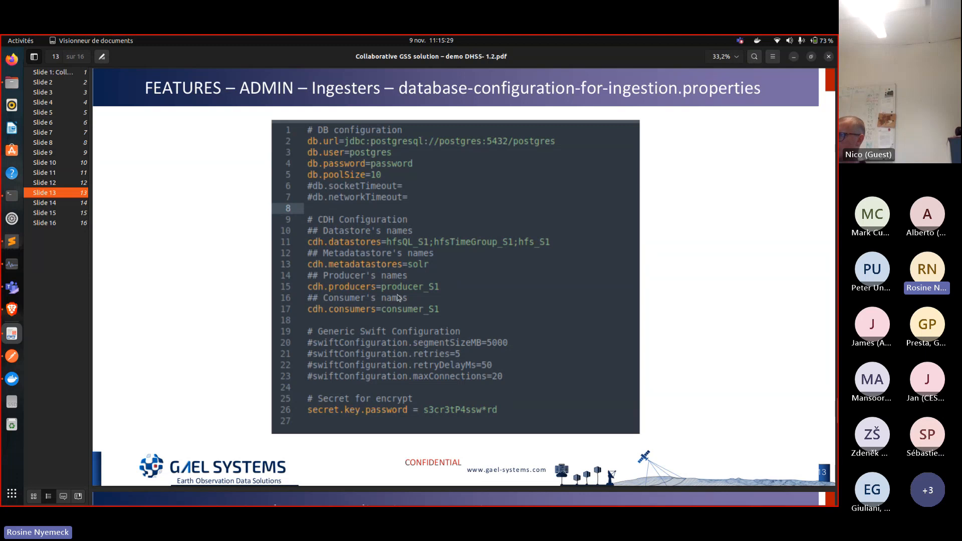
{"action": "left_click", "coordinate": [65, 206]}
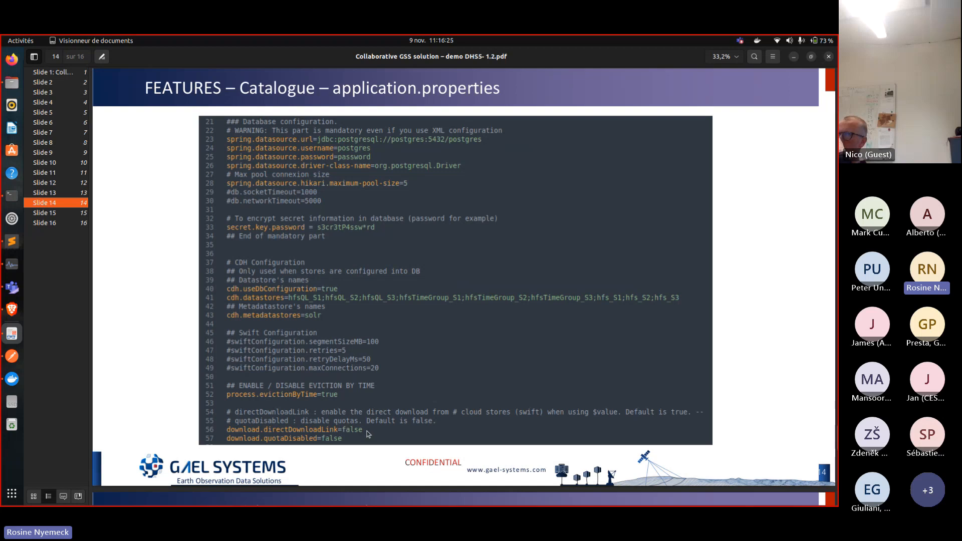
{"action": "left_click", "coordinate": [58, 214]}
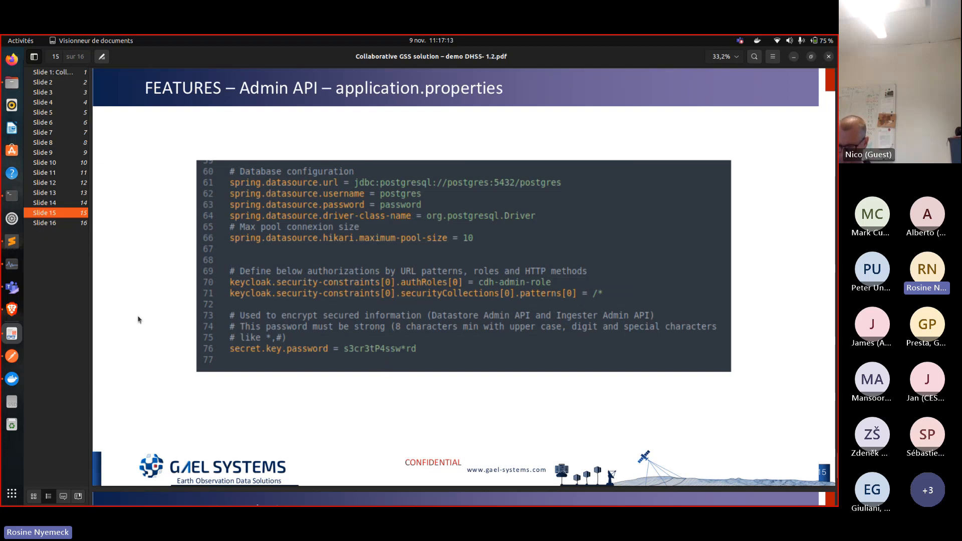
Revisit the properties files on slides 13 to 15 and show the Admin API quotas request on slide 16
{"action": "left_click", "coordinate": [50, 203]}
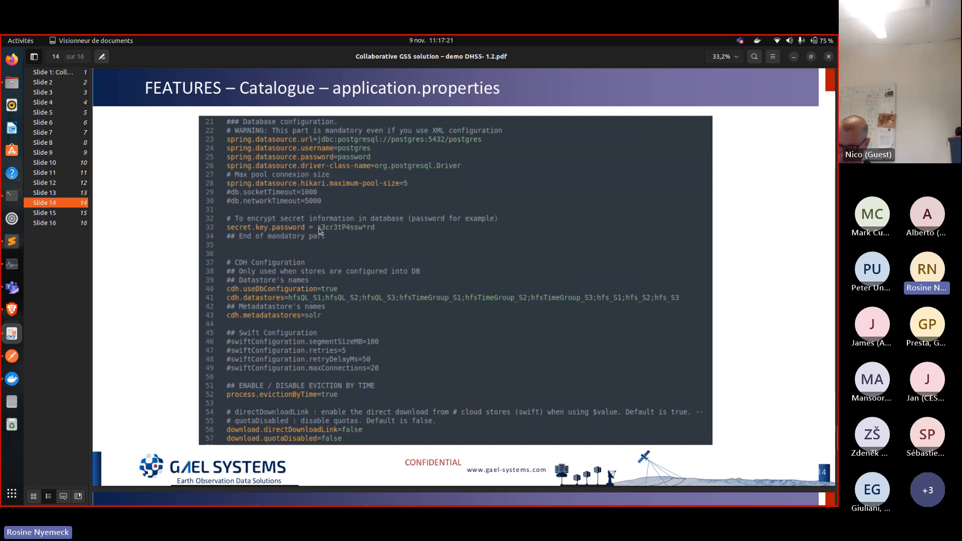
{"action": "left_click", "coordinate": [57, 193]}
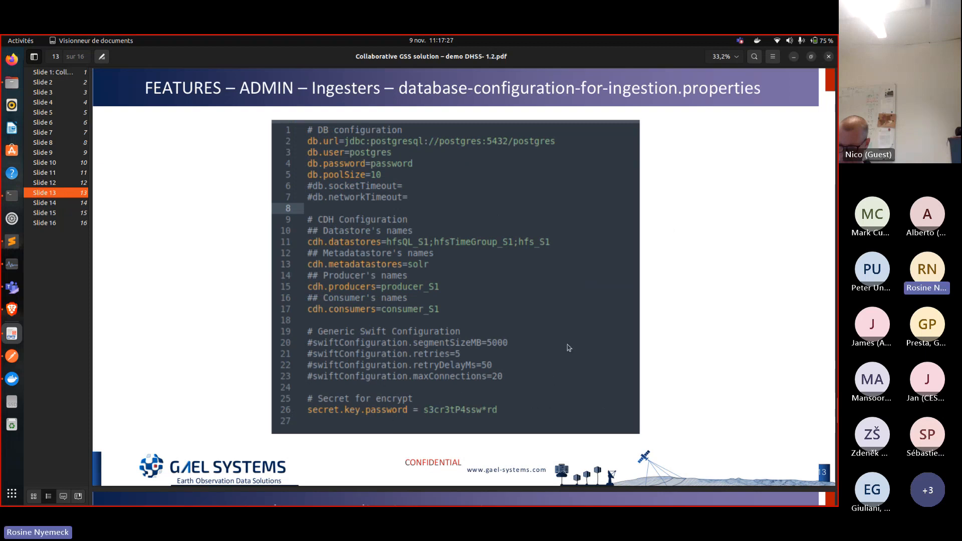
{"action": "left_click", "coordinate": [70, 225]}
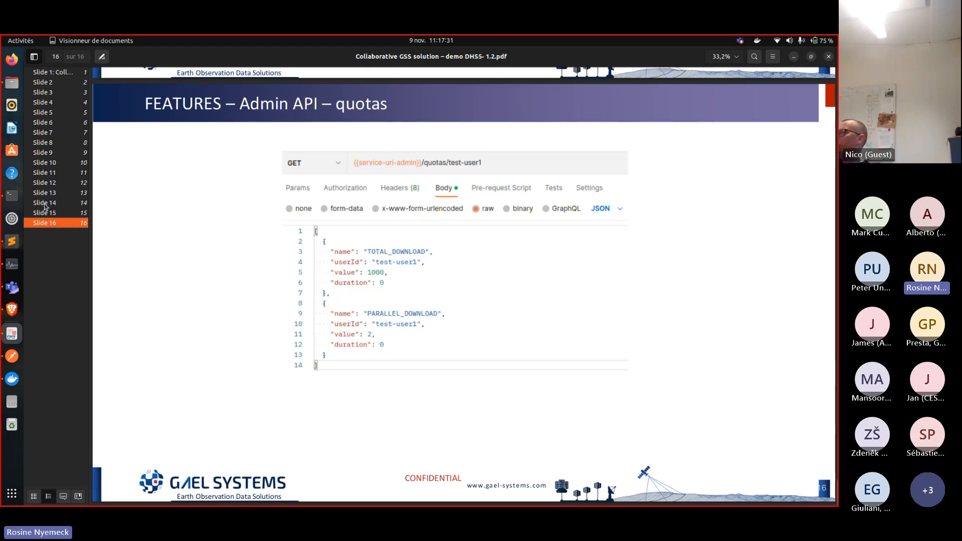
{"action": "left_click", "coordinate": [45, 203]}
{"action": "left_click", "coordinate": [45, 213]}
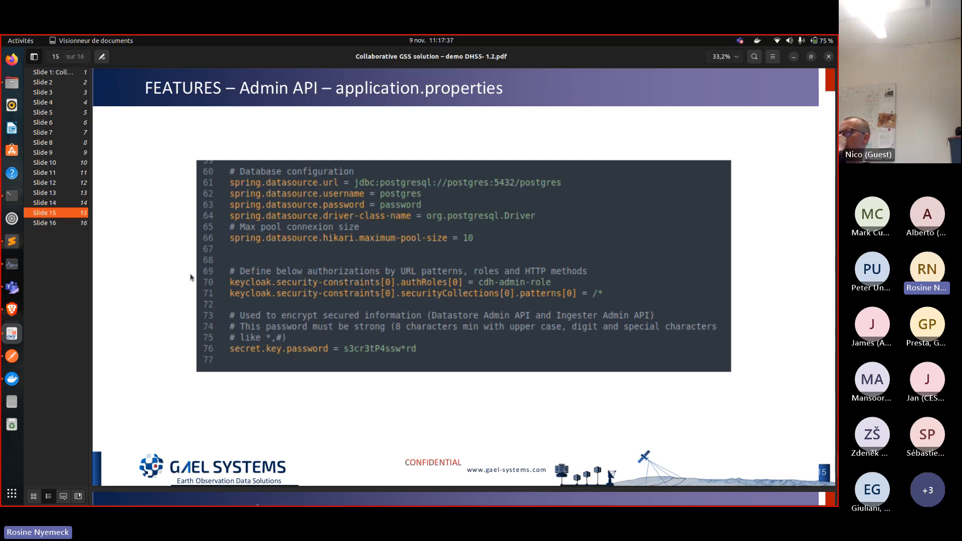
{"action": "left_click", "coordinate": [52, 227]}
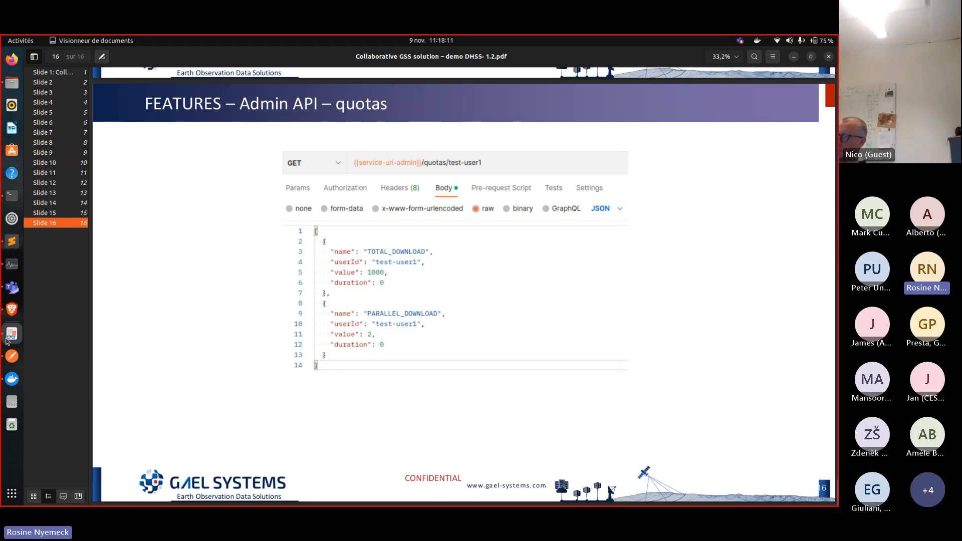
Switch to the terminal session in the admin folder and start its container in the background with docker-compose up -d
{"action": "left_click", "coordinate": [11, 287]}
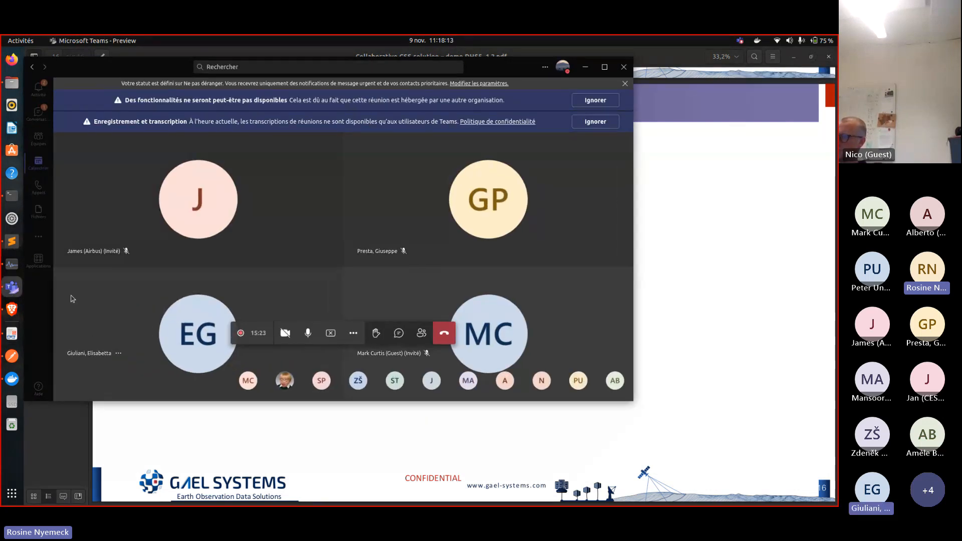
{"action": "left_click", "coordinate": [750, 282]}
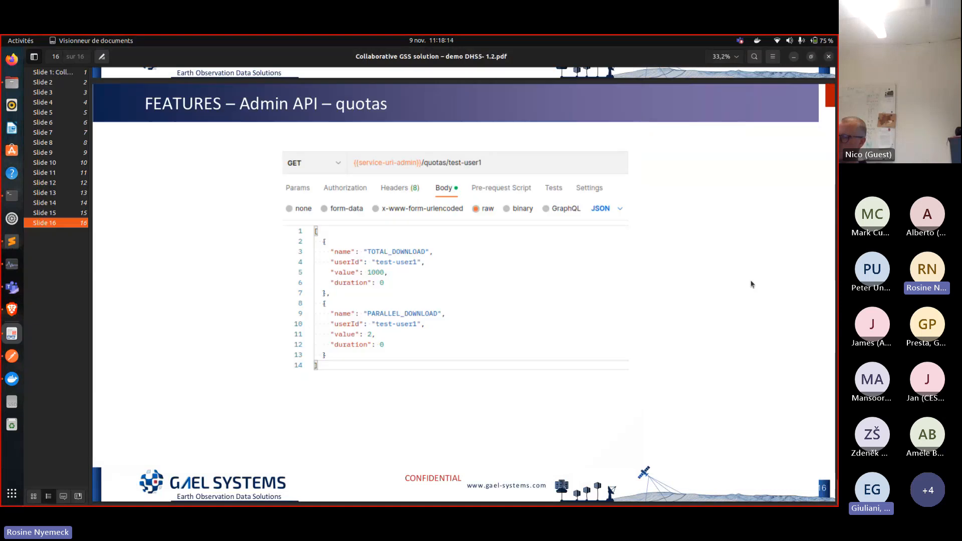
{"action": "left_click", "coordinate": [794, 57]}
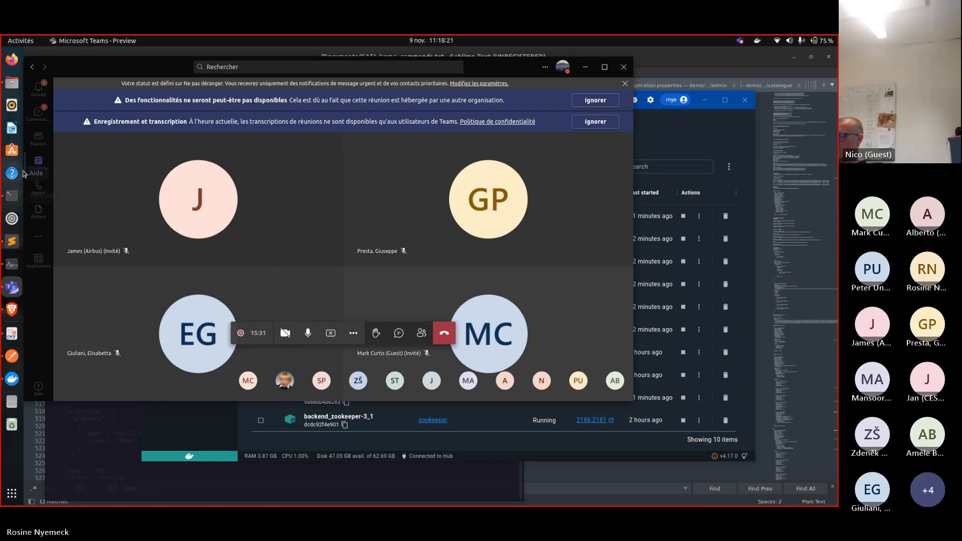
{"action": "left_click", "coordinate": [10, 195]}
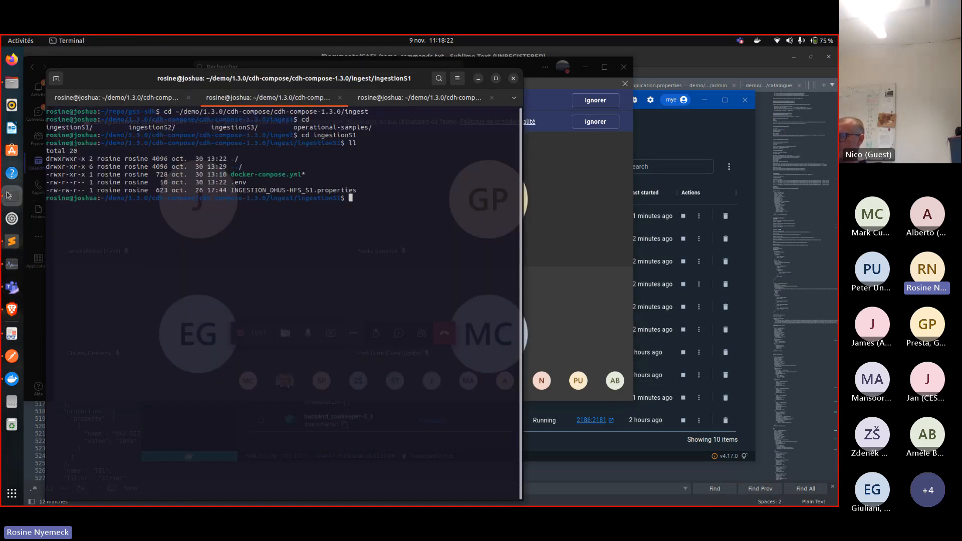
{"action": "left_click", "coordinate": [495, 79]}
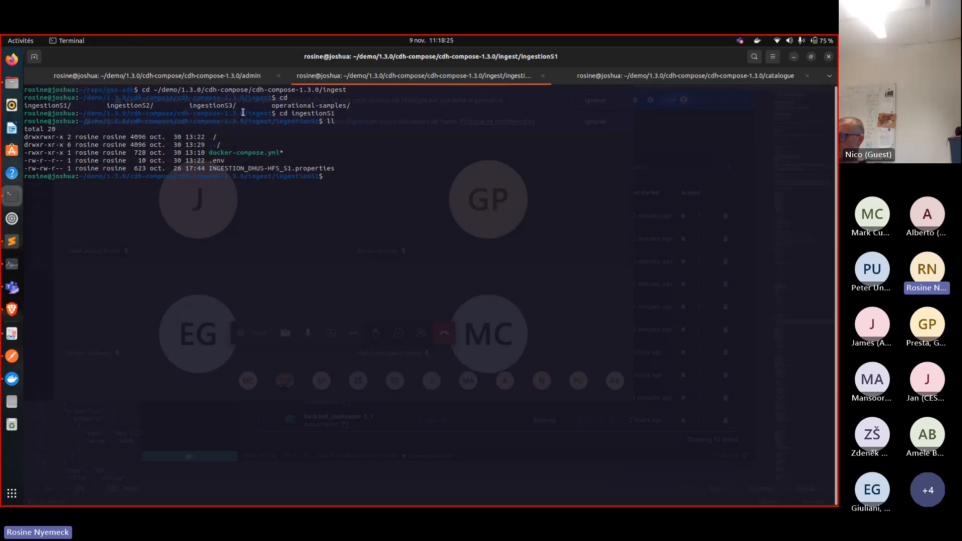
{"action": "left_click", "coordinate": [154, 78]}
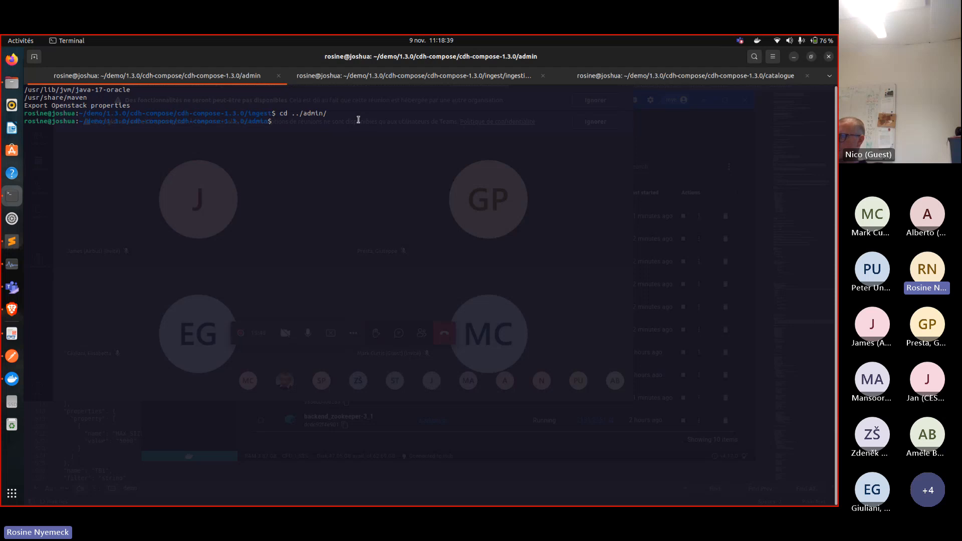
{"action": "type", "text": "docker-compose up -d"}
{"action": "key", "text": "Return"}
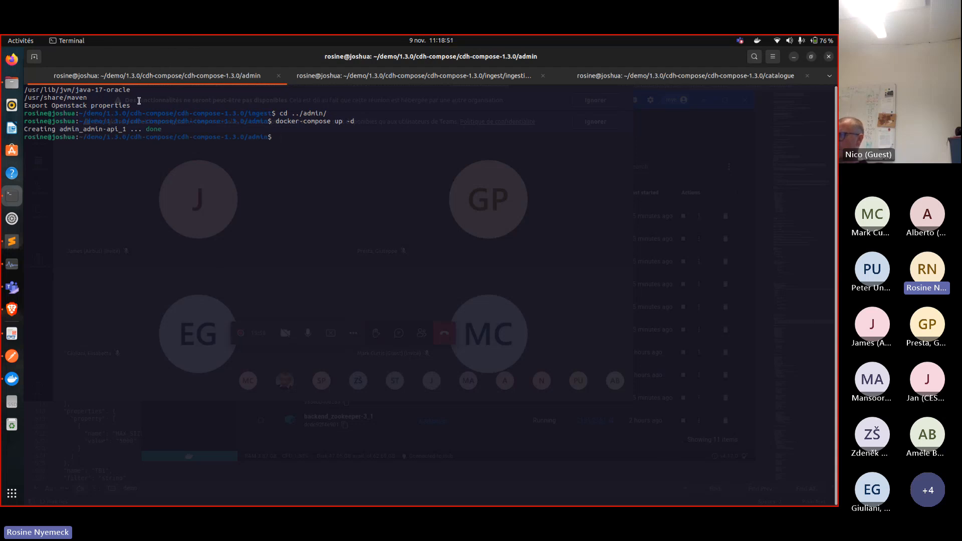
Open the admin folder's application.properties in Sublime Text with the subl command
{"action": "type", "text": "sub"}
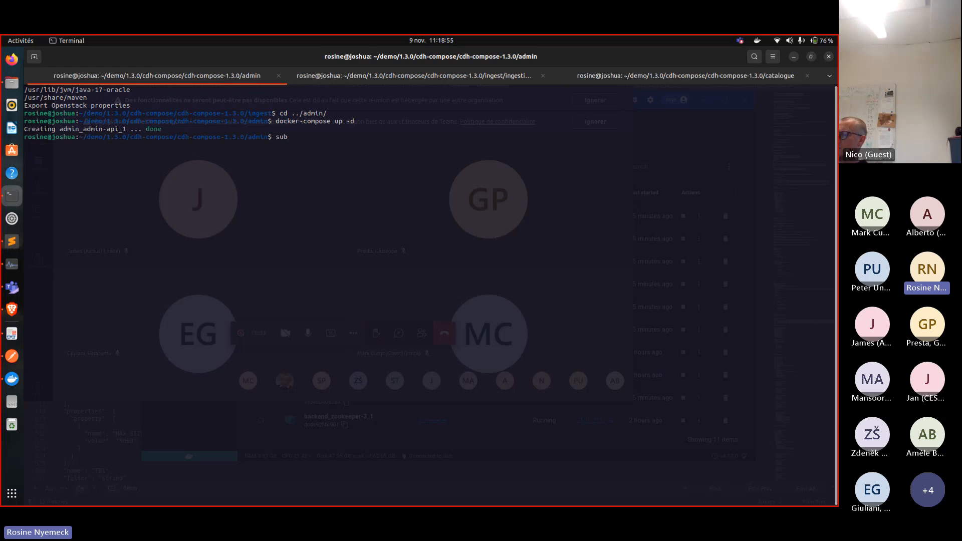
{"action": "type", "text": "l ap"}
{"action": "key", "text": "Tab"}
{"action": "key", "text": "Return"}
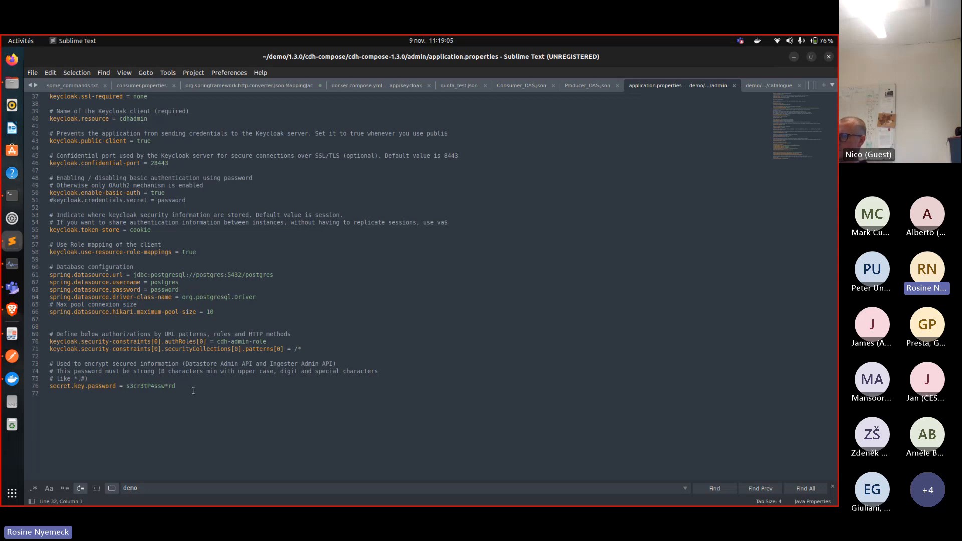
Examine the secret key password entry and the PostgreSQL datasource URL in application.properties, and put the editor away
{"action": "left_click_drag", "start_coordinate": [188, 388], "coordinate": [78, 378]}
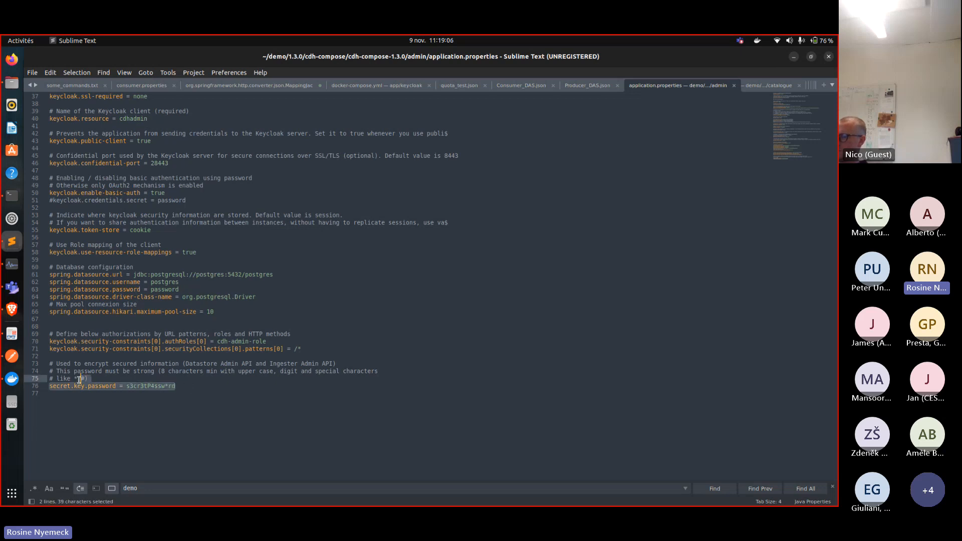
{"action": "left_click", "coordinate": [116, 386]}
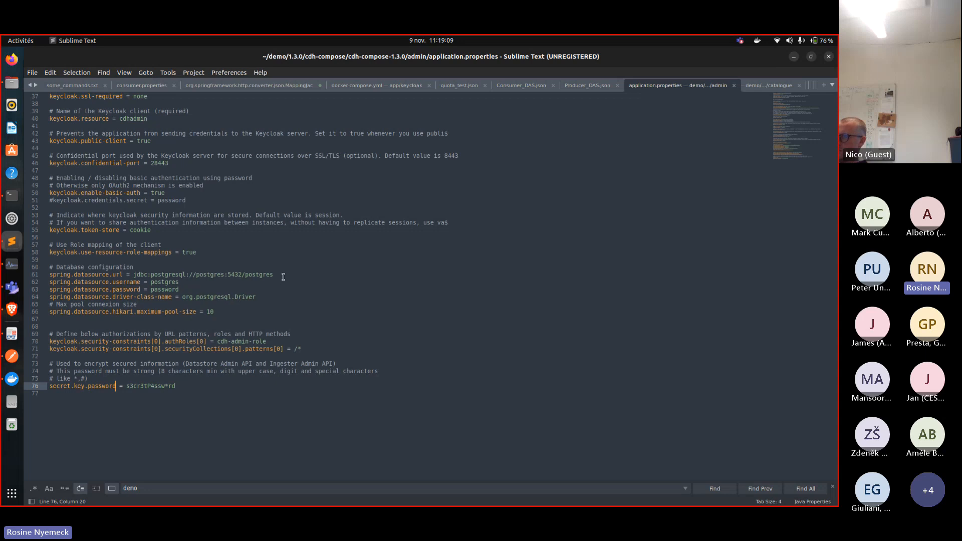
{"action": "left_click_drag", "start_coordinate": [283, 275], "coordinate": [151, 275]}
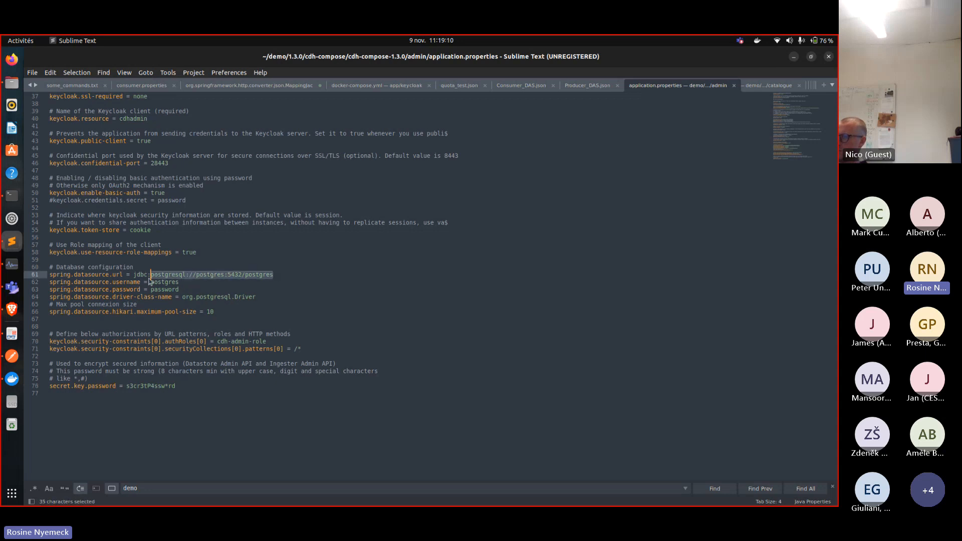
{"action": "left_click", "coordinate": [251, 305]}
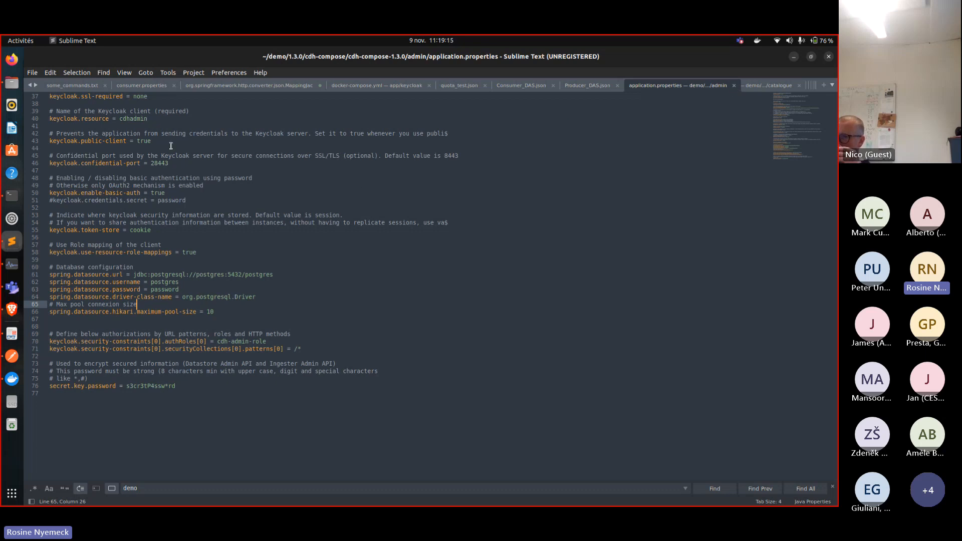
{"action": "left_click", "coordinate": [794, 57]}
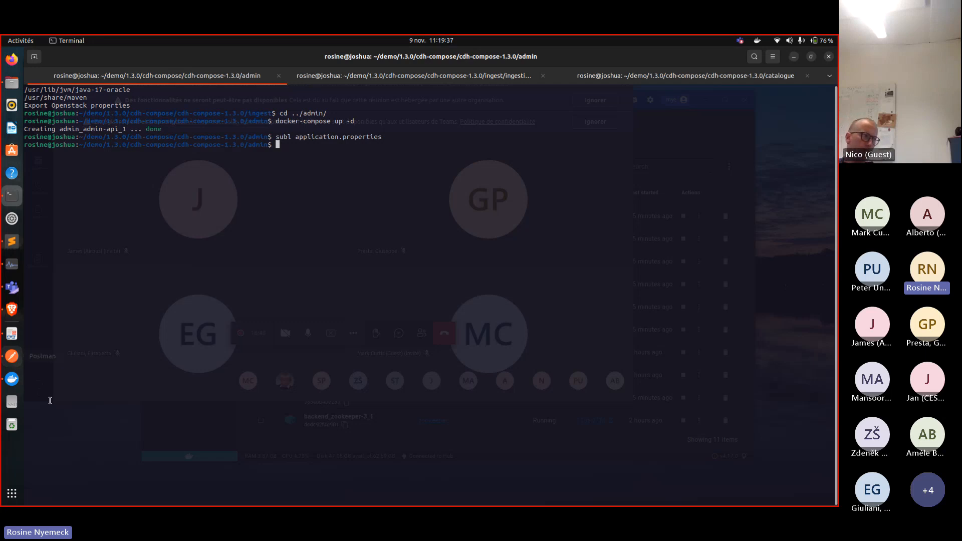
Switch to Postman and open the Create Timebased S1 request in the GSS-Demo collection's Admin S1 folder
{"action": "left_click", "coordinate": [11, 357]}
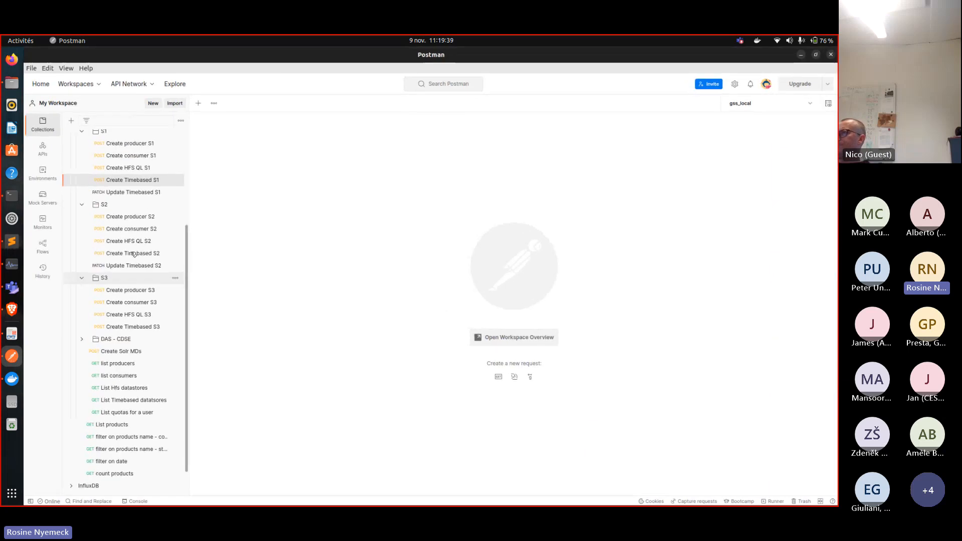
{"action": "scroll", "coordinate": [134, 240], "scroll_direction": "up", "scroll_amount": 2}
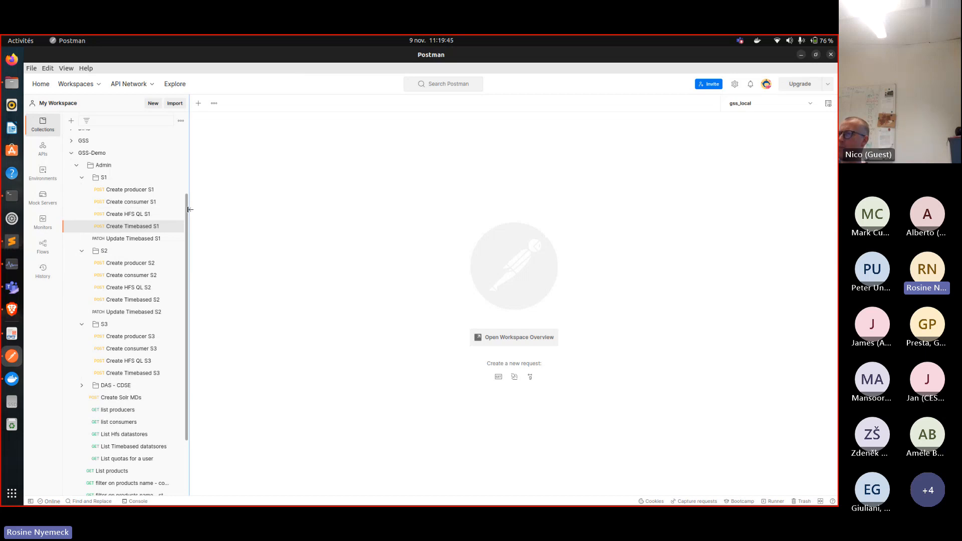
{"action": "scroll", "coordinate": [189, 192], "scroll_direction": "up", "scroll_amount": 2}
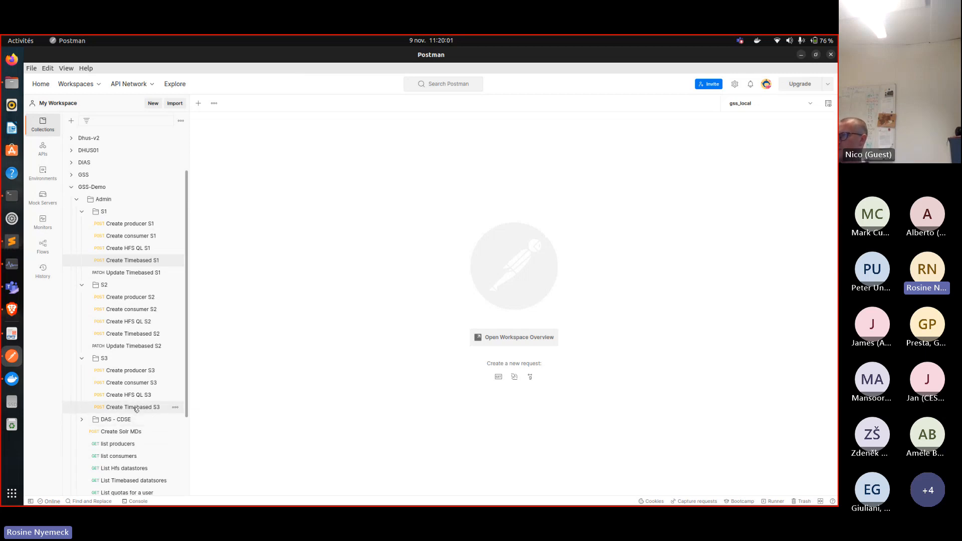
{"action": "left_click", "coordinate": [134, 261]}
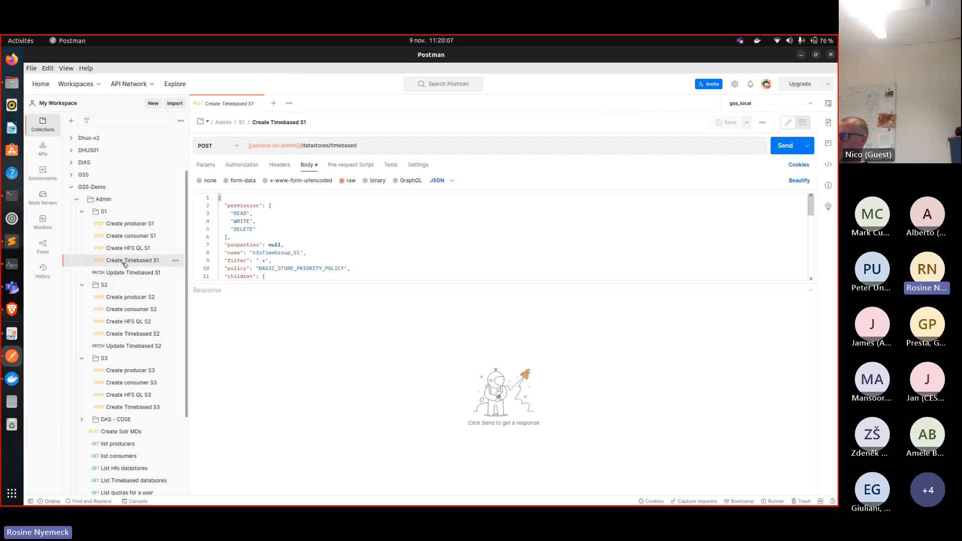
Enlarge the request body area and examine the JSON definition of the hfsTimeGroup_S1 datastore and its children
{"action": "left_click_drag", "start_coordinate": [351, 240], "coordinate": [350, 244]}
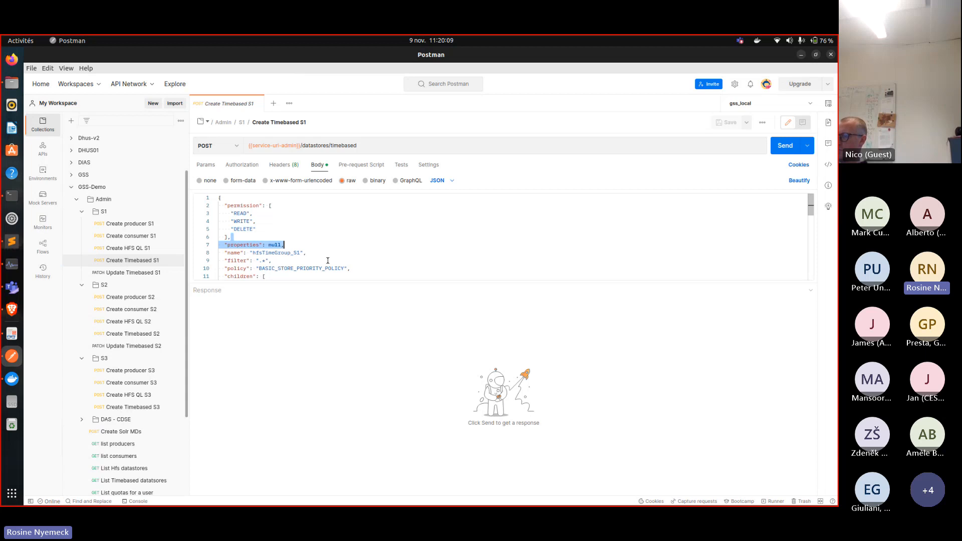
{"action": "scroll", "coordinate": [311, 260], "scroll_direction": "down", "scroll_amount": 1}
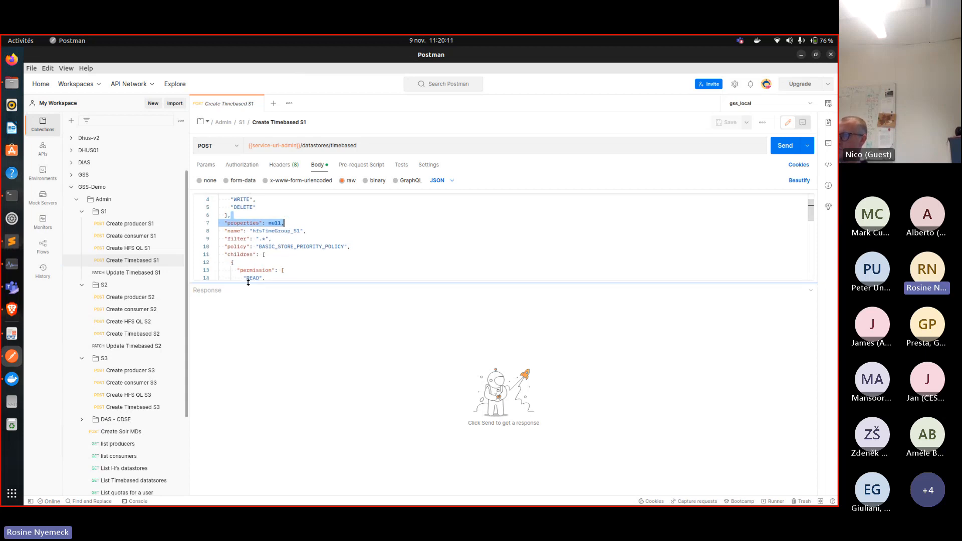
{"action": "left_click_drag", "start_coordinate": [249, 283], "coordinate": [250, 448]}
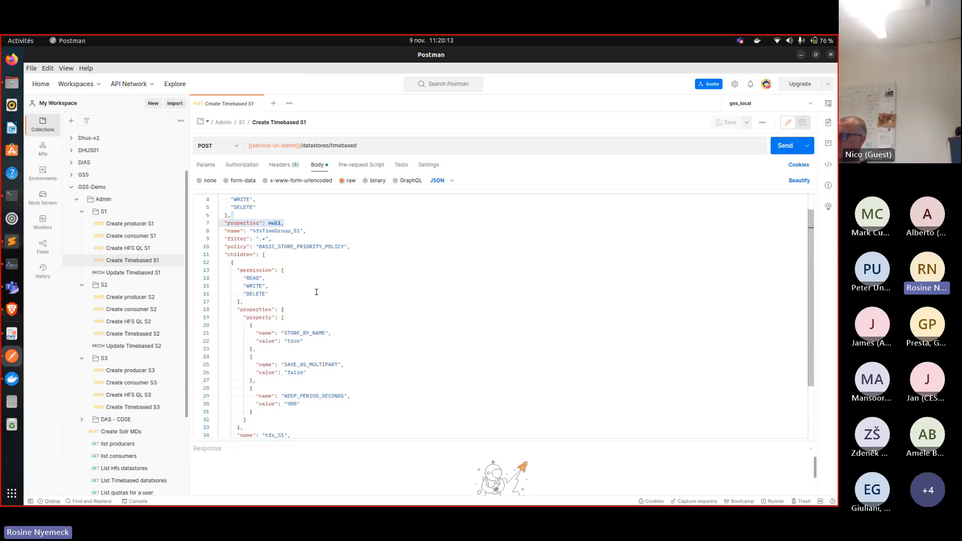
{"action": "left_click", "coordinate": [341, 255]}
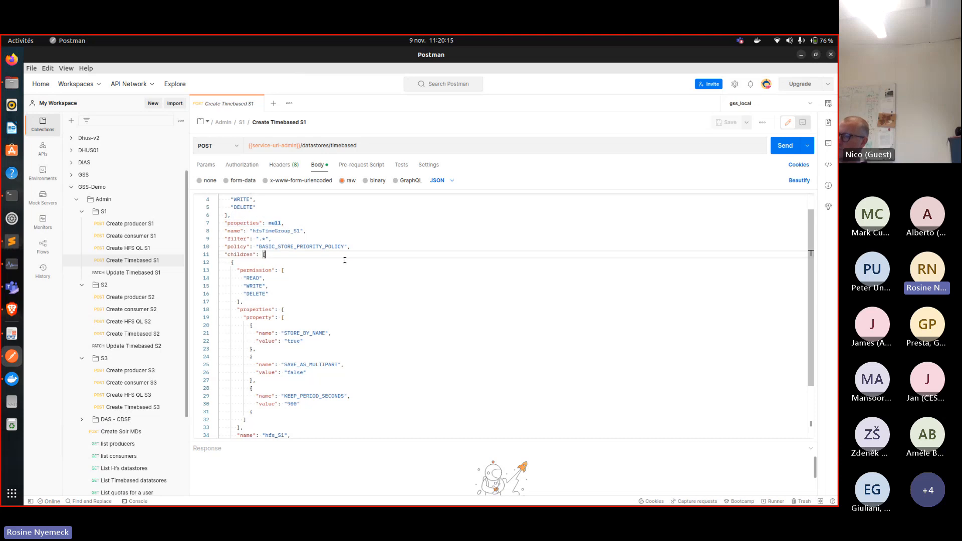
{"action": "scroll", "coordinate": [344, 261], "scroll_direction": "up", "scroll_amount": 1}
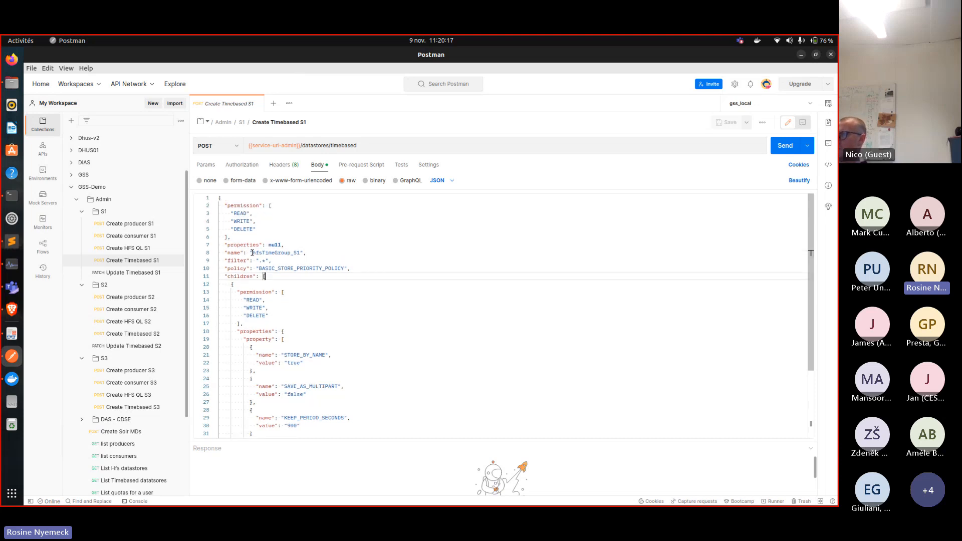
Examine the hfsTimeGroup_S1 name and the child datastore's name hfs_S1 and path /ingest/folder1 in the request body
{"action": "left_click_drag", "start_coordinate": [252, 253], "coordinate": [301, 254]}
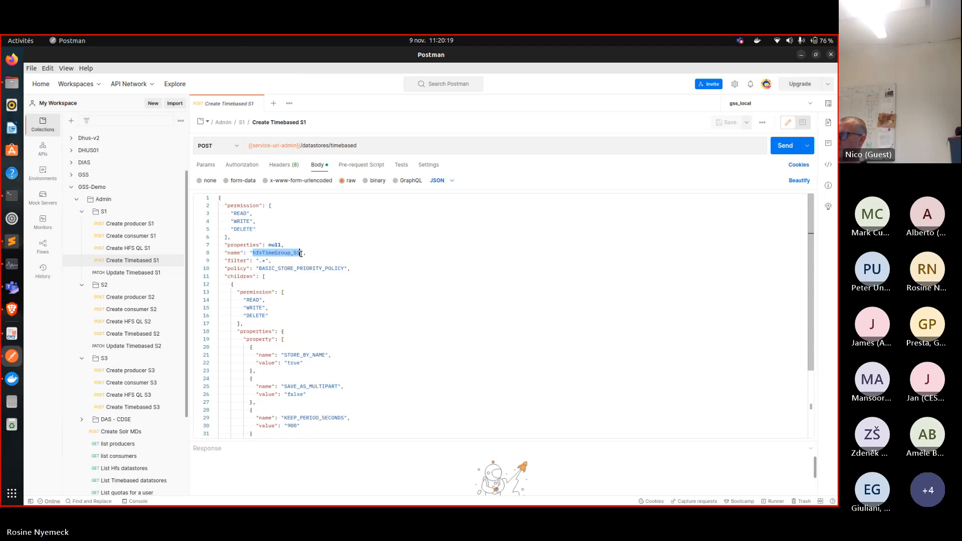
{"action": "scroll", "coordinate": [341, 281], "scroll_direction": "down", "scroll_amount": 3}
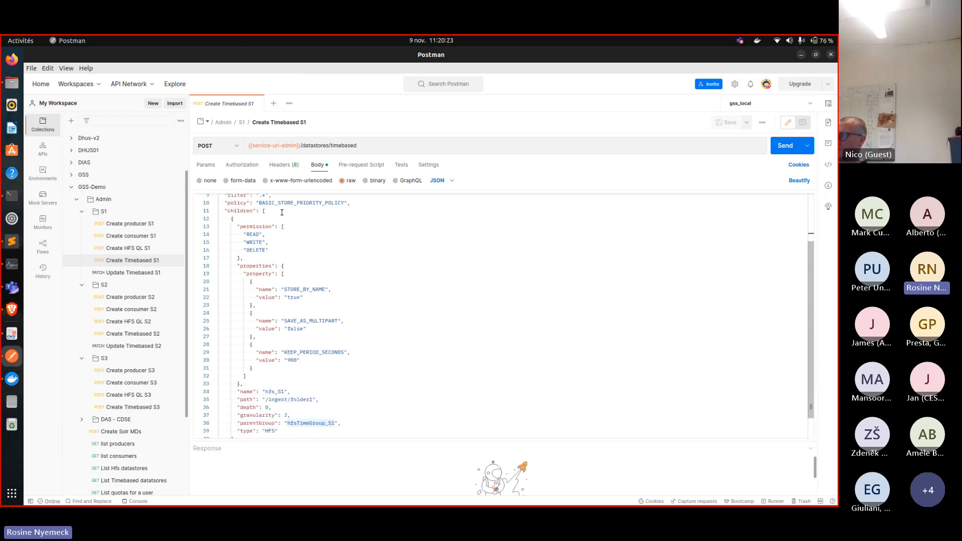
{"action": "double_click", "coordinate": [282, 392]}
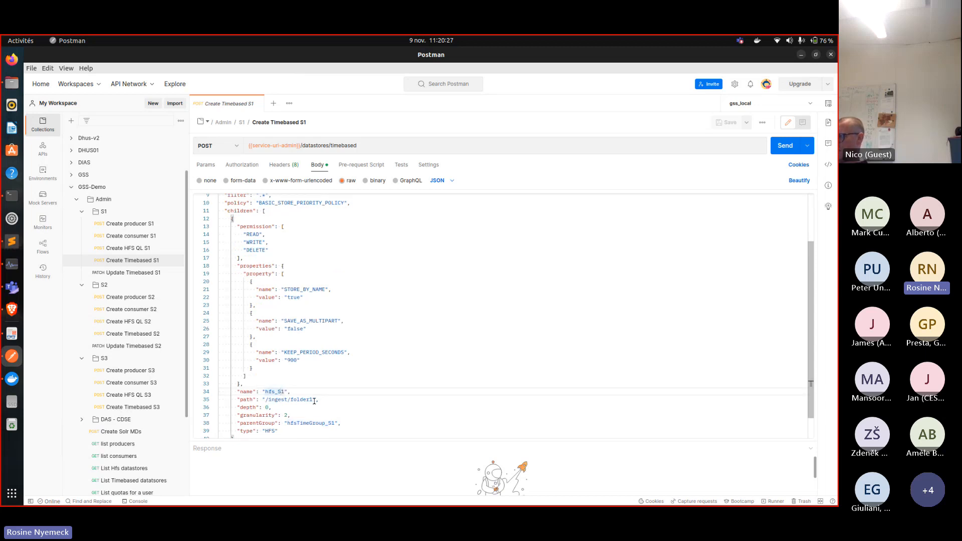
{"action": "left_click_drag", "start_coordinate": [266, 400], "coordinate": [316, 396]}
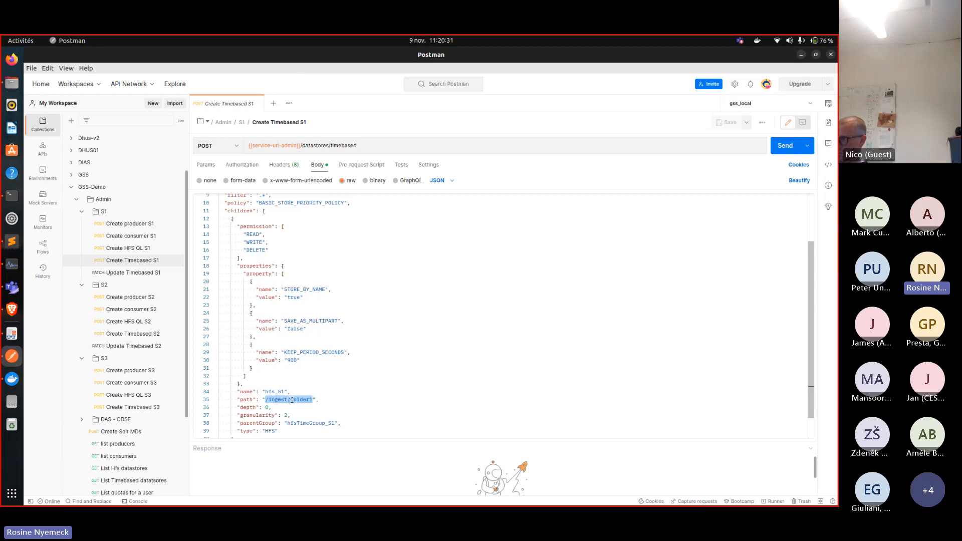
{"action": "left_click", "coordinate": [322, 403]}
{"action": "scroll", "coordinate": [365, 380], "scroll_direction": "down", "scroll_amount": 1}
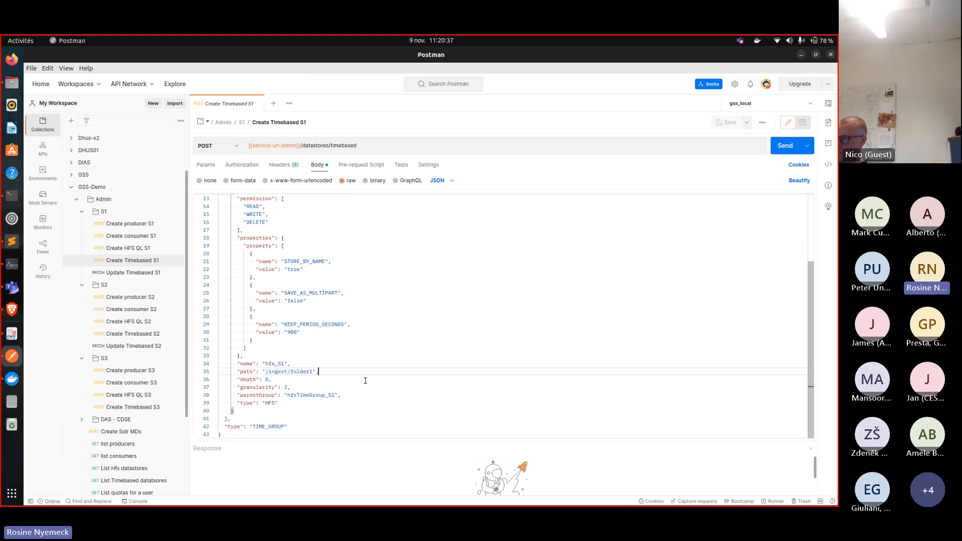
Examine the KEEP_PERIOD_SECONDS property of the child datastore and review the beginning of the request body
{"action": "left_click_drag", "start_coordinate": [333, 340], "coordinate": [237, 324]}
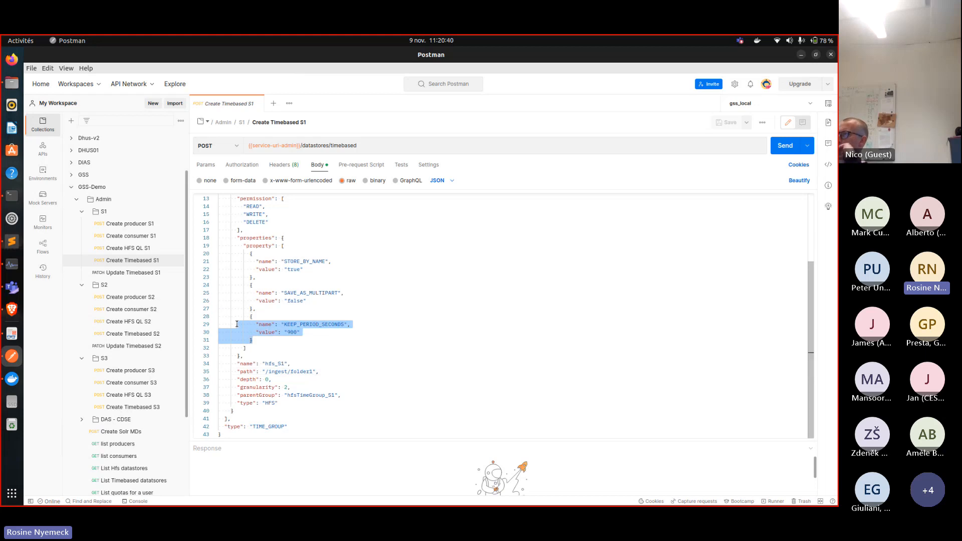
{"action": "left_click", "coordinate": [323, 335]}
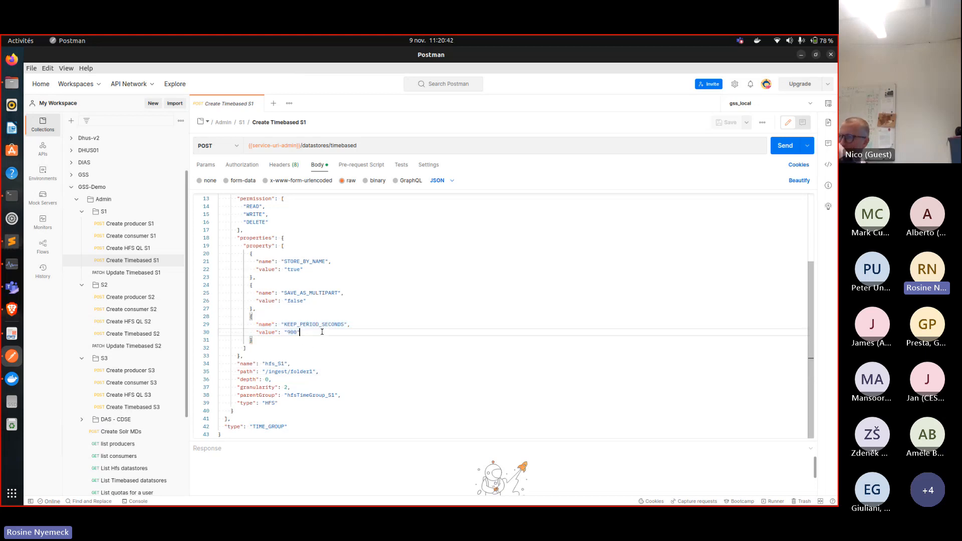
{"action": "left_click", "coordinate": [284, 324]}
{"action": "double_click", "coordinate": [283, 324]}
{"action": "scroll", "coordinate": [308, 344], "scroll_direction": "up", "scroll_amount": 3}
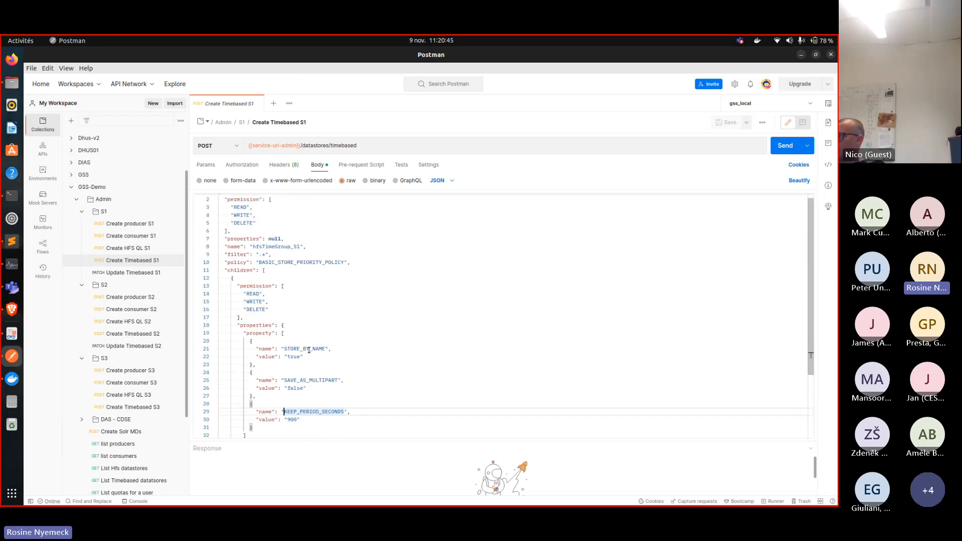
{"action": "scroll", "coordinate": [307, 344], "scroll_direction": "up", "scroll_amount": 2}
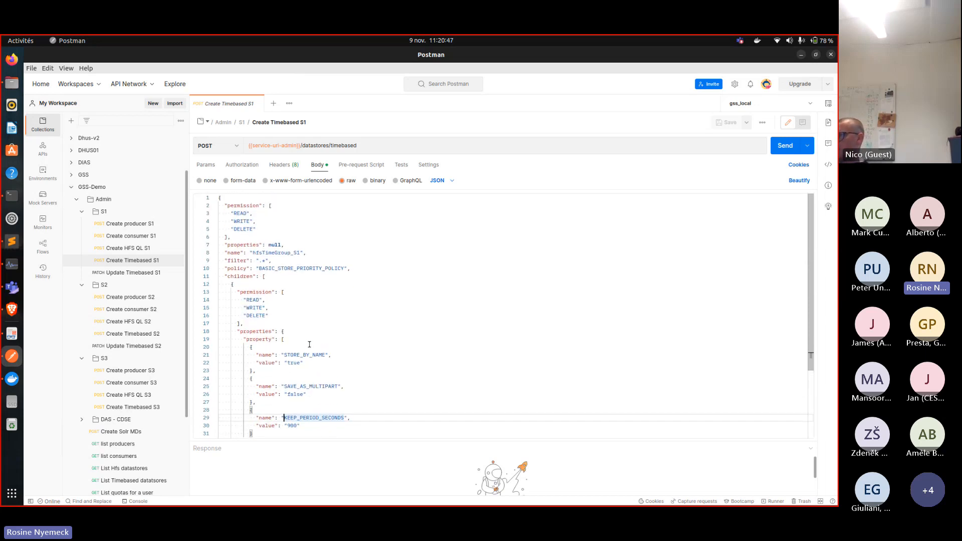
Send the Create Timebased S1 request, enlarge the response area, and compare the response with the request body
{"action": "left_click", "coordinate": [785, 146]}
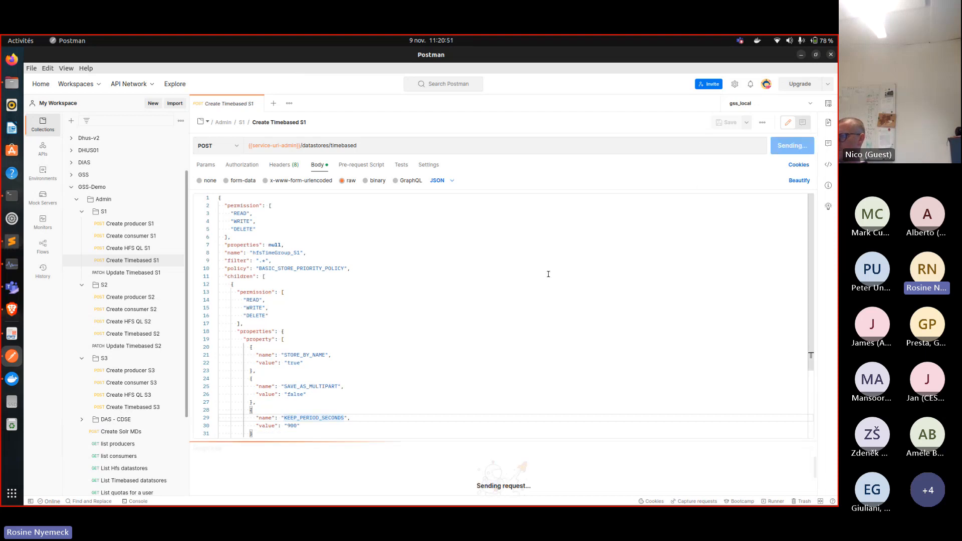
{"action": "scroll", "coordinate": [394, 420], "scroll_direction": "down", "scroll_amount": 3}
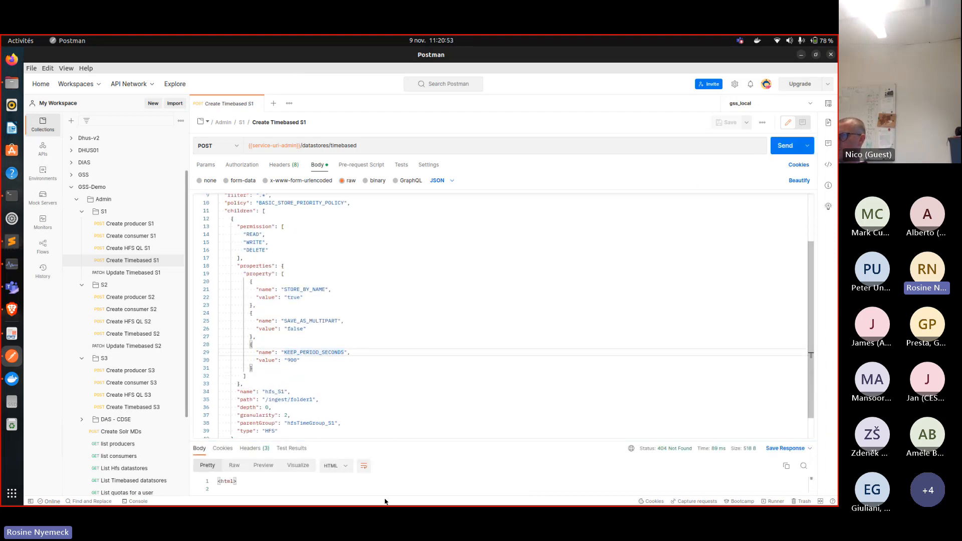
{"action": "left_click_drag", "start_coordinate": [381, 440], "coordinate": [408, 350]}
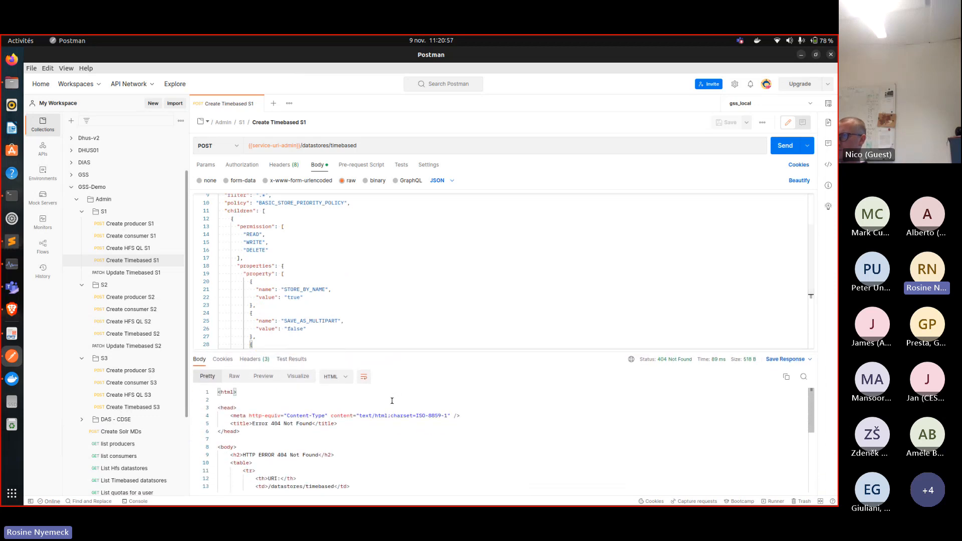
{"action": "scroll", "coordinate": [374, 471], "scroll_direction": "down", "scroll_amount": 3}
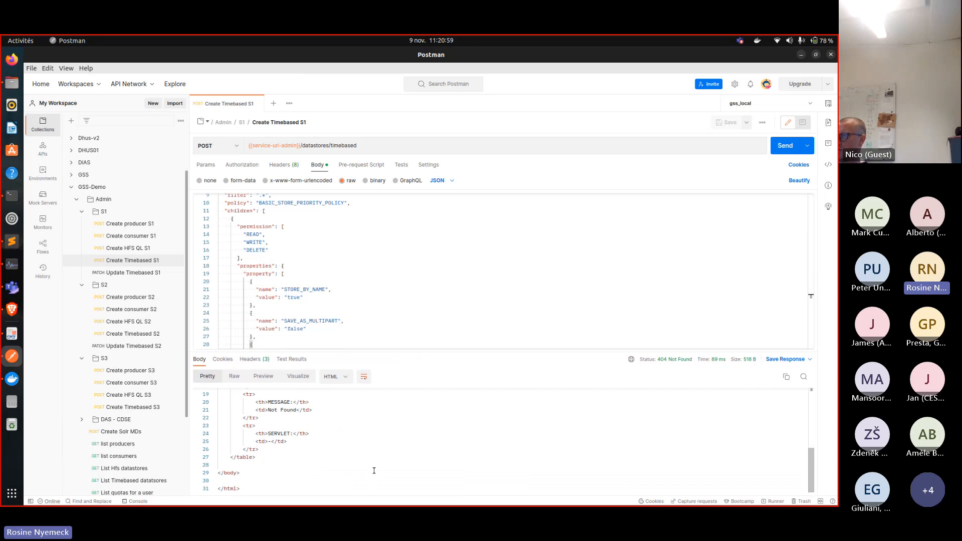
{"action": "scroll", "coordinate": [375, 469], "scroll_direction": "up", "scroll_amount": 3}
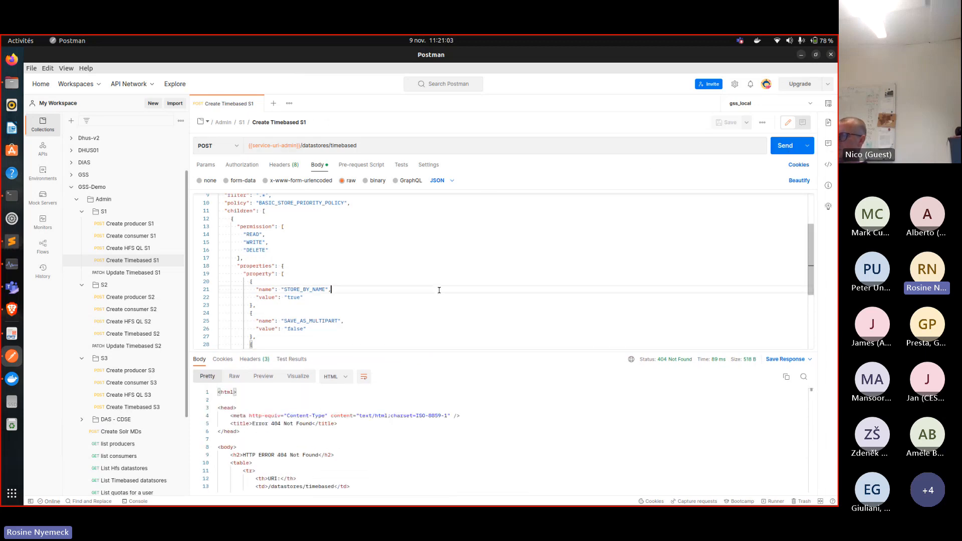
{"action": "scroll", "coordinate": [439, 291], "scroll_direction": "down", "scroll_amount": 4}
{"action": "scroll", "coordinate": [440, 291], "scroll_direction": "down", "scroll_amount": 1}
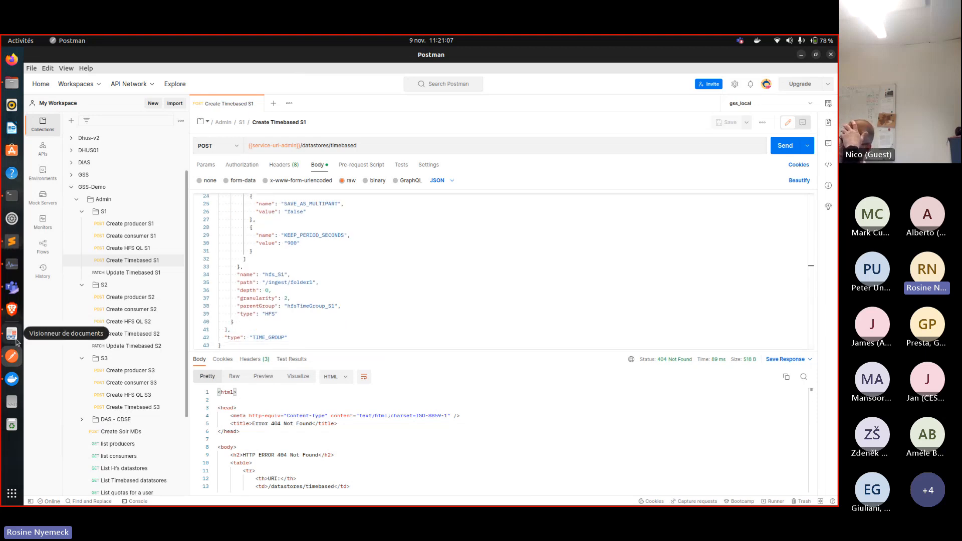
Examine the admin-api container's logs in Docker Desktop, and return to Postman to recheck the request URL variable and response
{"action": "left_click", "coordinate": [12, 380]}
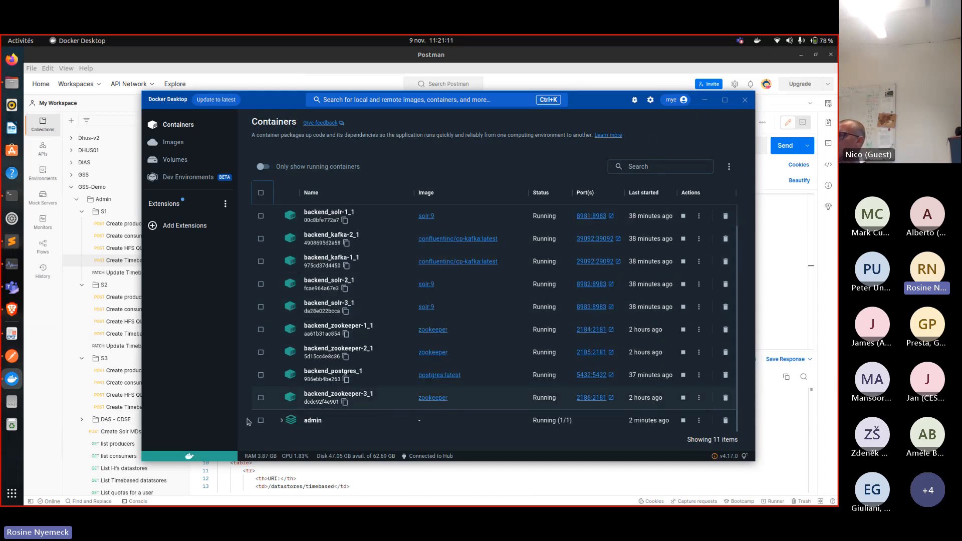
{"action": "left_click", "coordinate": [284, 426]}
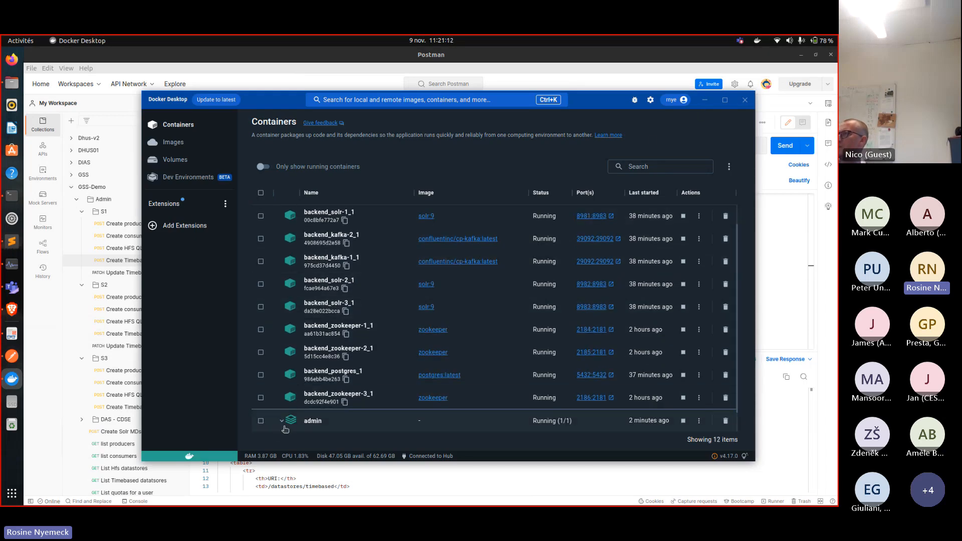
{"action": "scroll", "coordinate": [326, 418], "scroll_direction": "down", "scroll_amount": 1}
{"action": "left_click", "coordinate": [332, 419]}
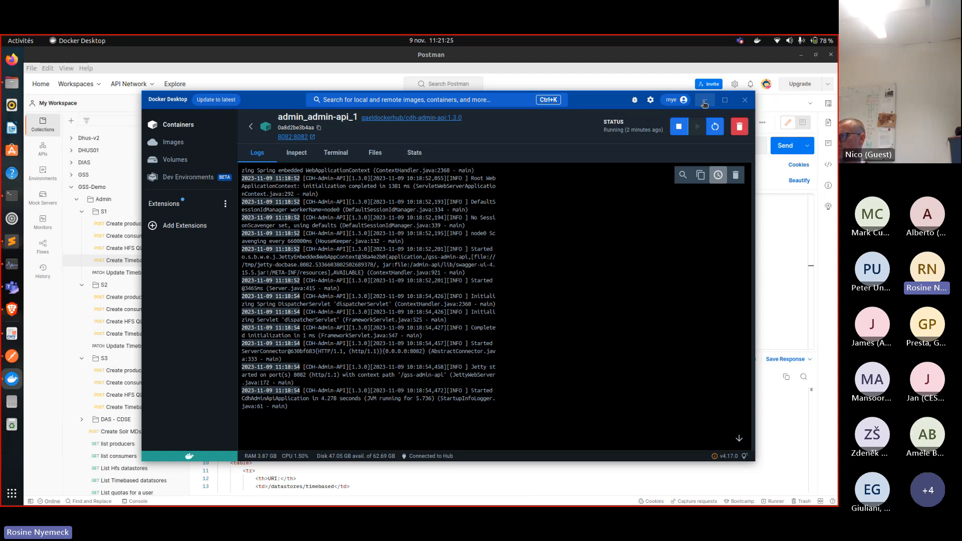
{"action": "left_click", "coordinate": [704, 103]}
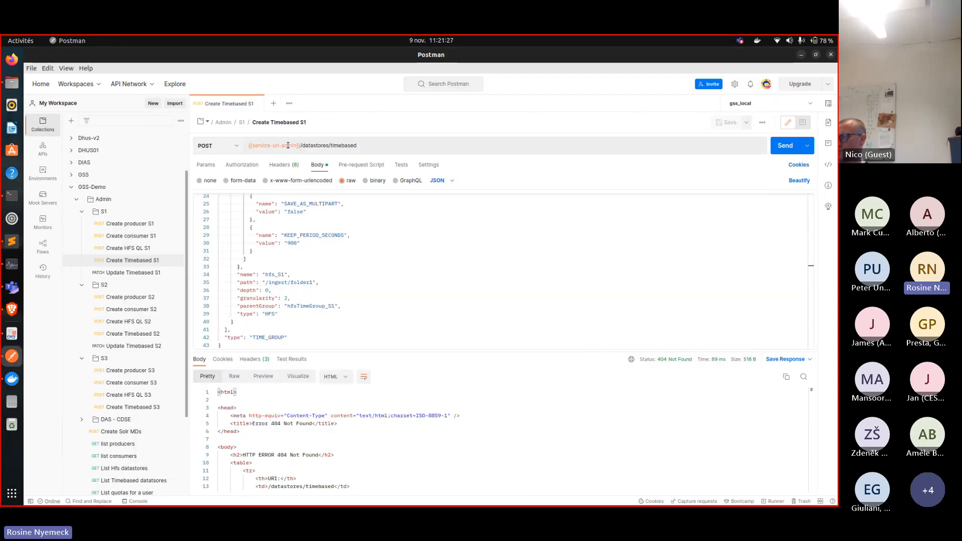
{"action": "mouse_move", "coordinate": [288, 145]}
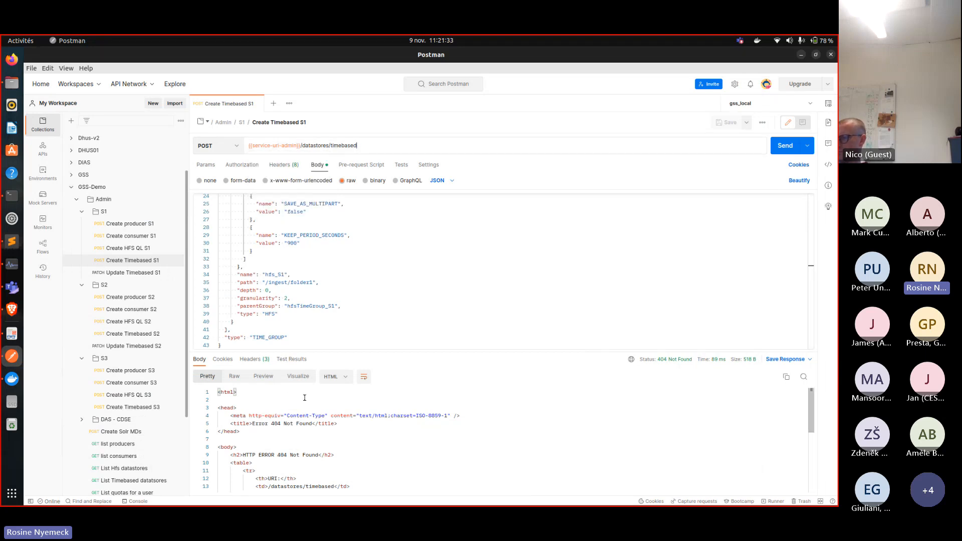
{"action": "scroll", "coordinate": [304, 397], "scroll_direction": "down", "scroll_amount": 3}
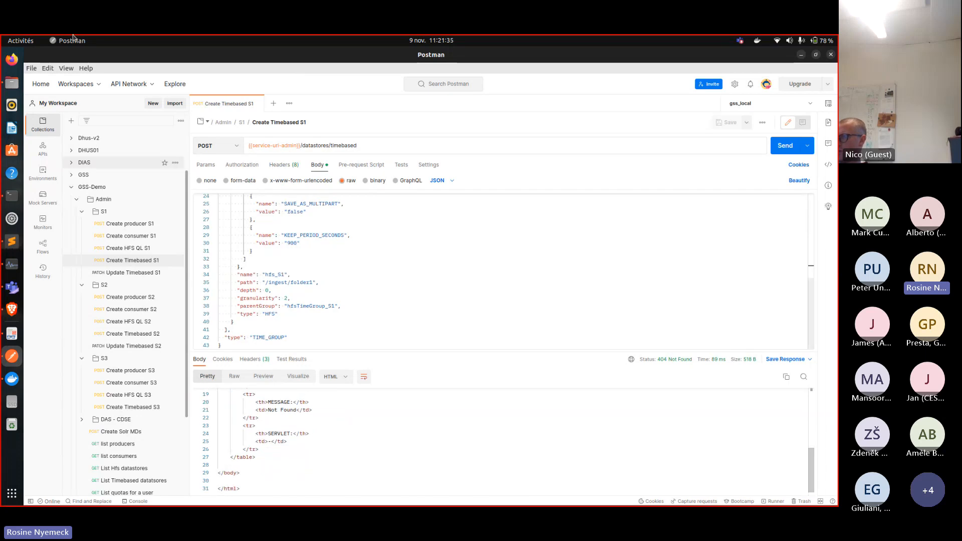
Switch to the Brave browser and load localhost:8082/gss-admin in a new tab
{"action": "left_click", "coordinate": [11, 59]}
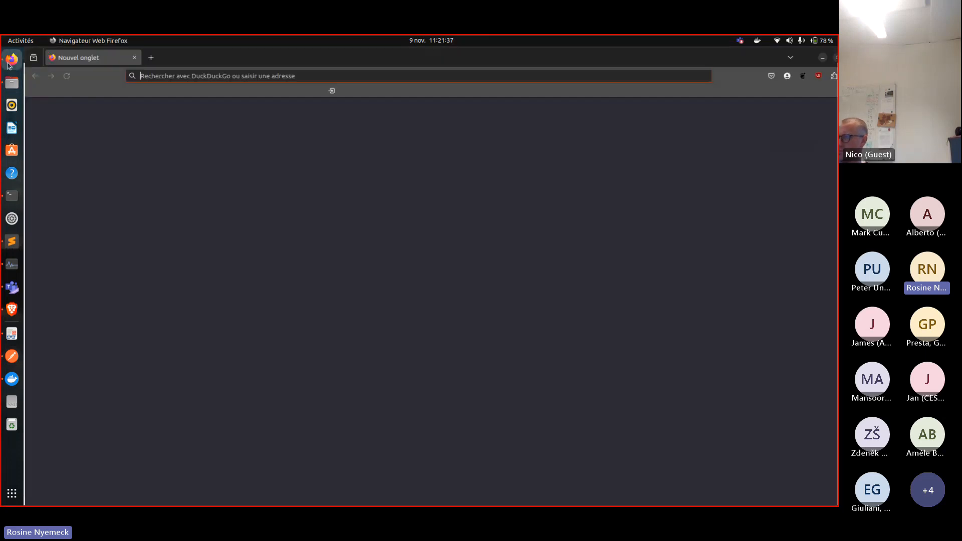
{"action": "left_click", "coordinate": [830, 57]}
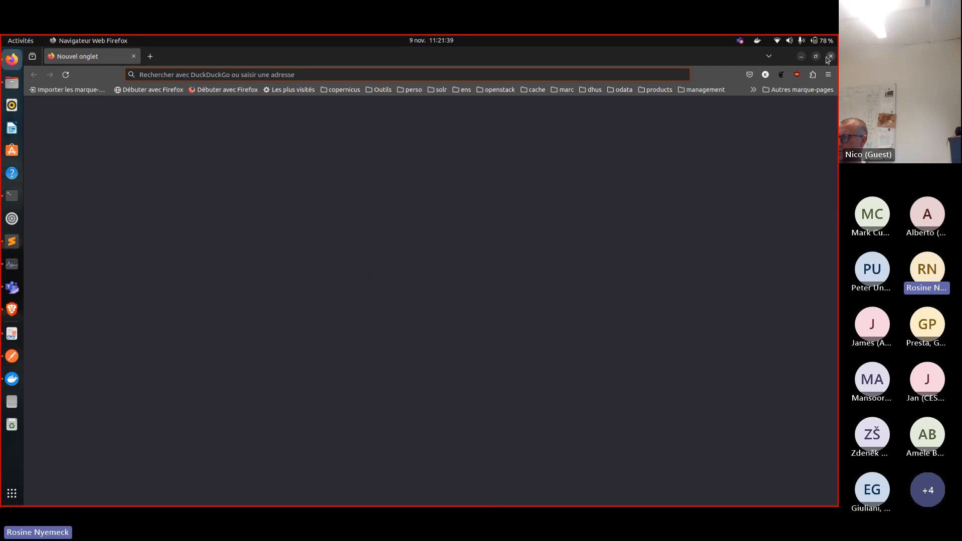
{"action": "left_click", "coordinate": [11, 309]}
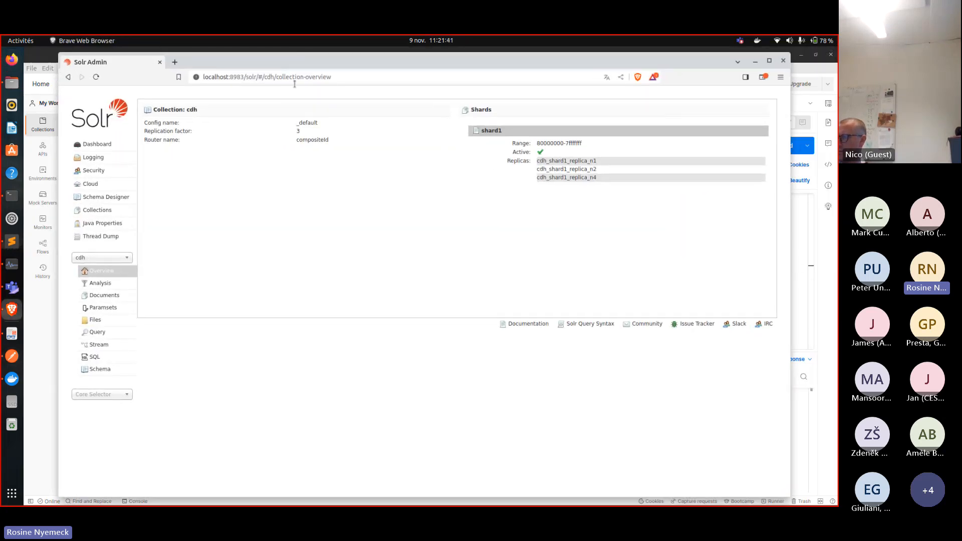
{"action": "left_click", "coordinate": [174, 62]}
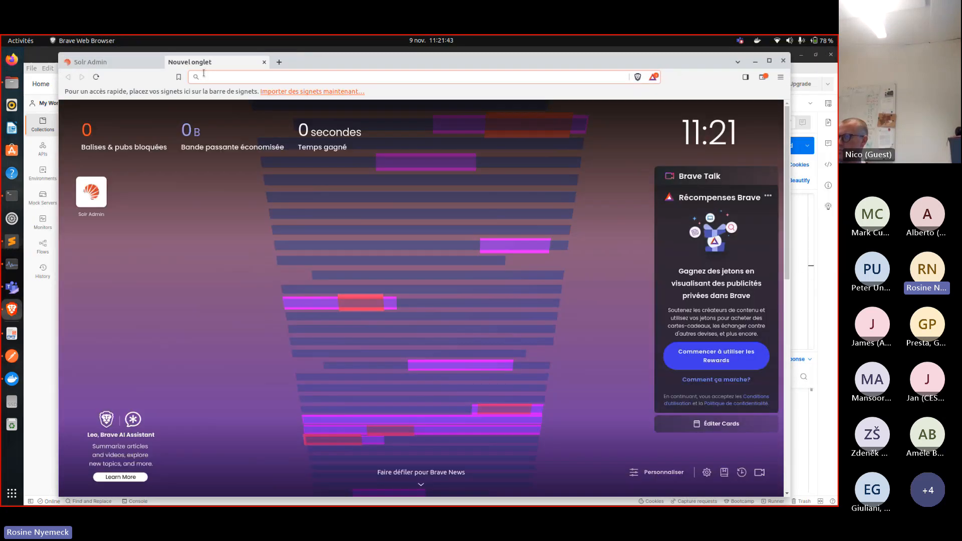
{"action": "type", "text": "localho"}
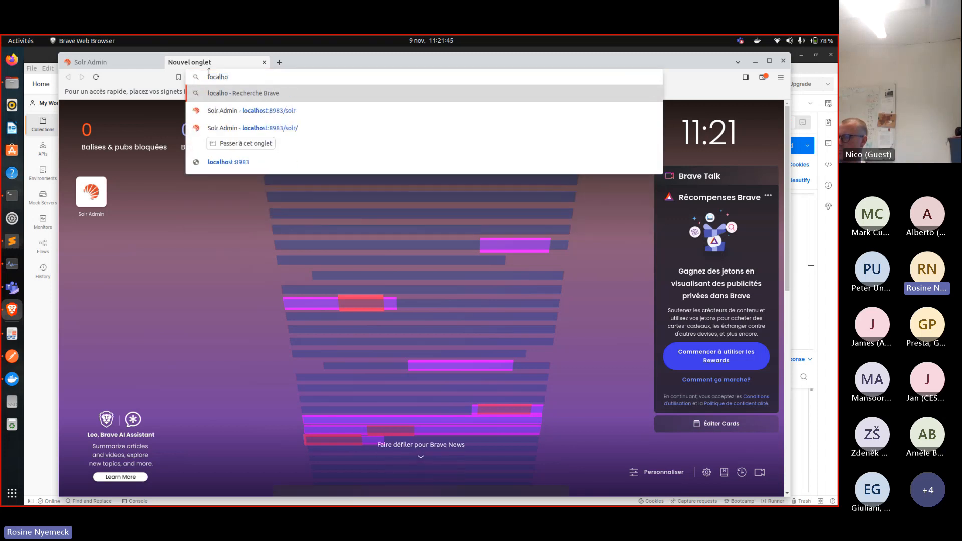
{"action": "type", "text": "st:"}
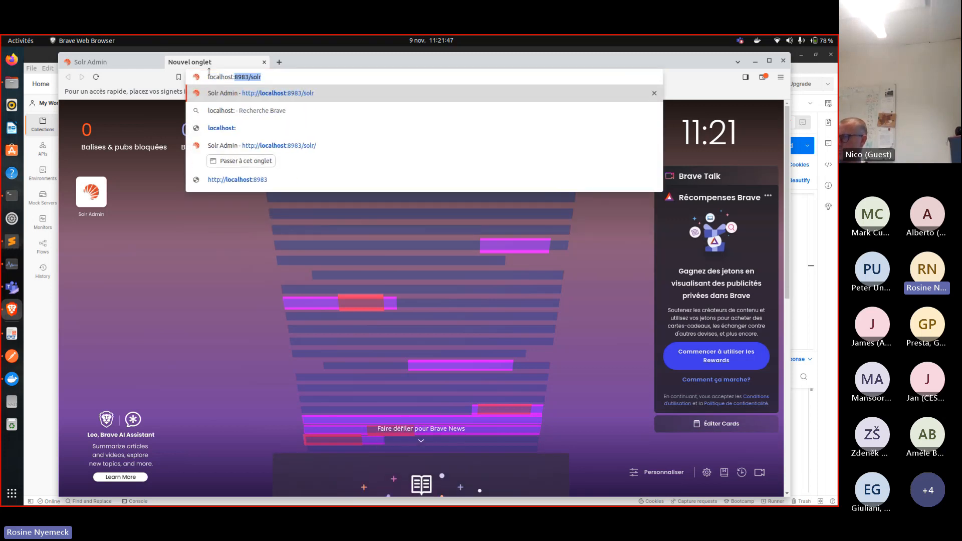
{"action": "type", "text": "8082"}
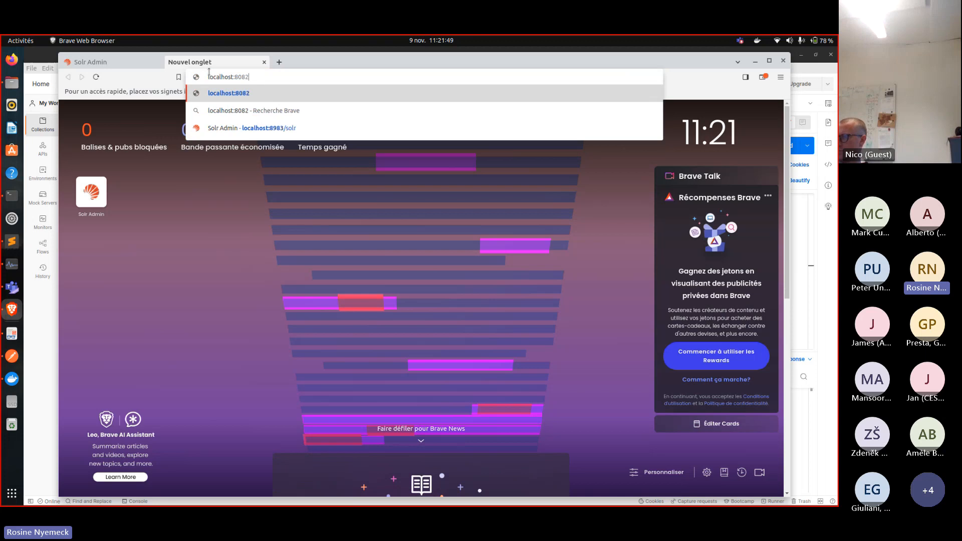
{"action": "type", "text": "/gss-admin"}
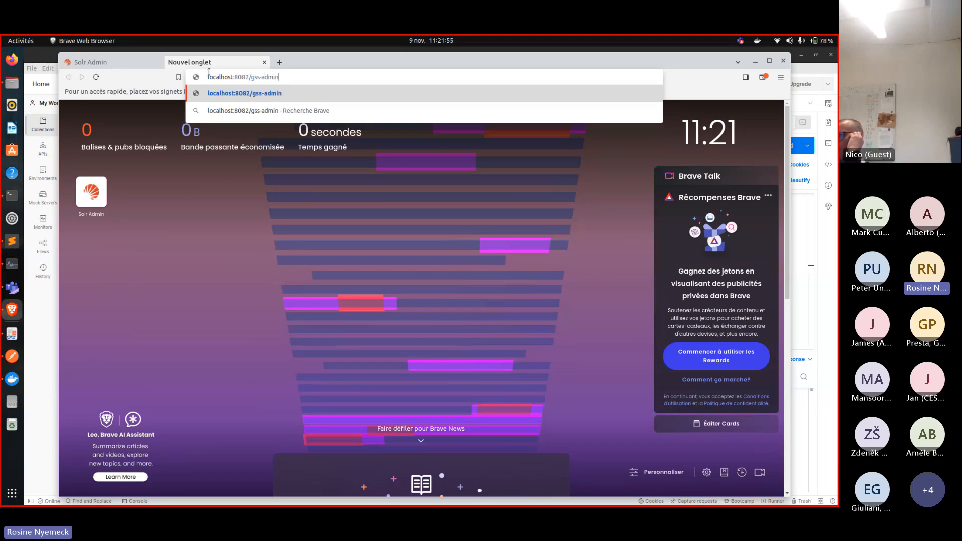
{"action": "key", "text": "Return"}
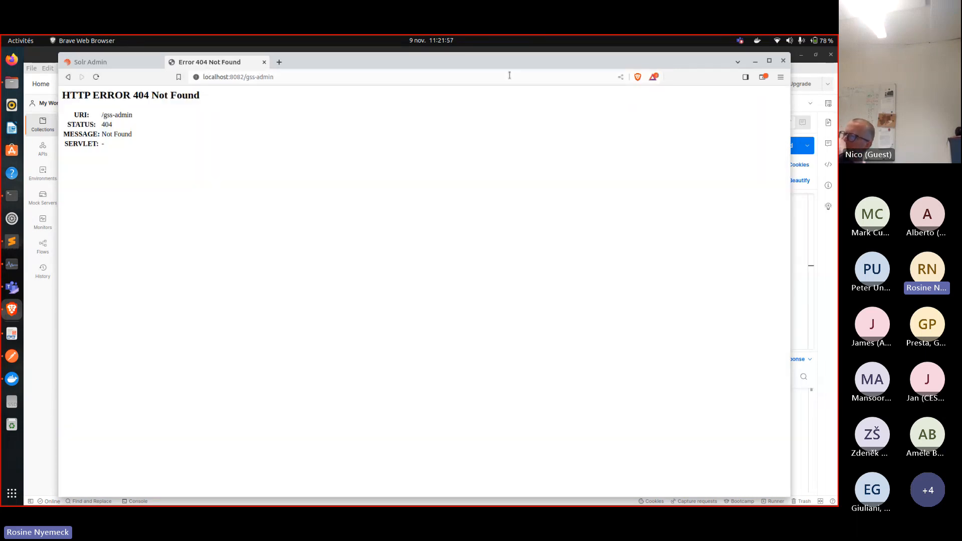
Switch to Sublime Text to check the admin application.properties for the service path, and put the editor away
{"action": "left_click_drag", "start_coordinate": [245, 78], "coordinate": [298, 83]}
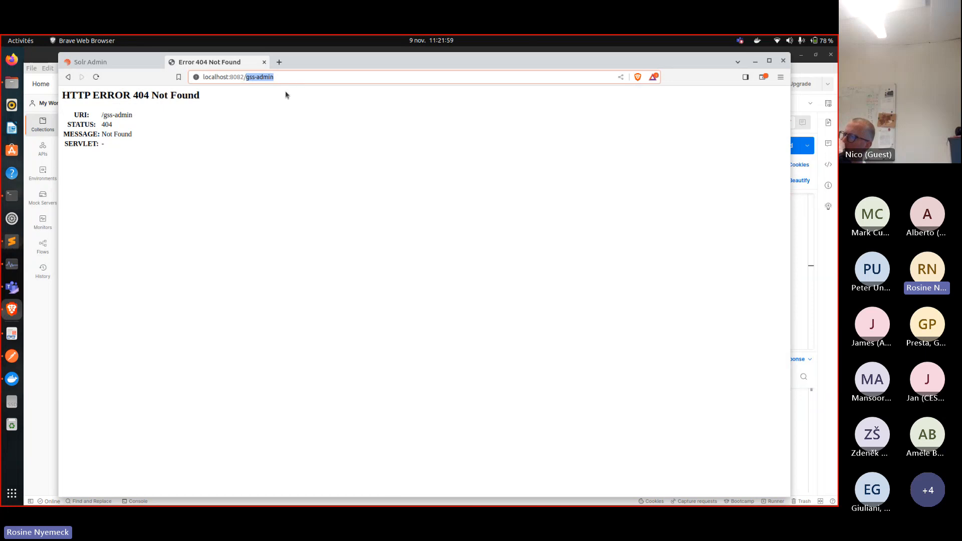
{"action": "left_click", "coordinate": [13, 245]}
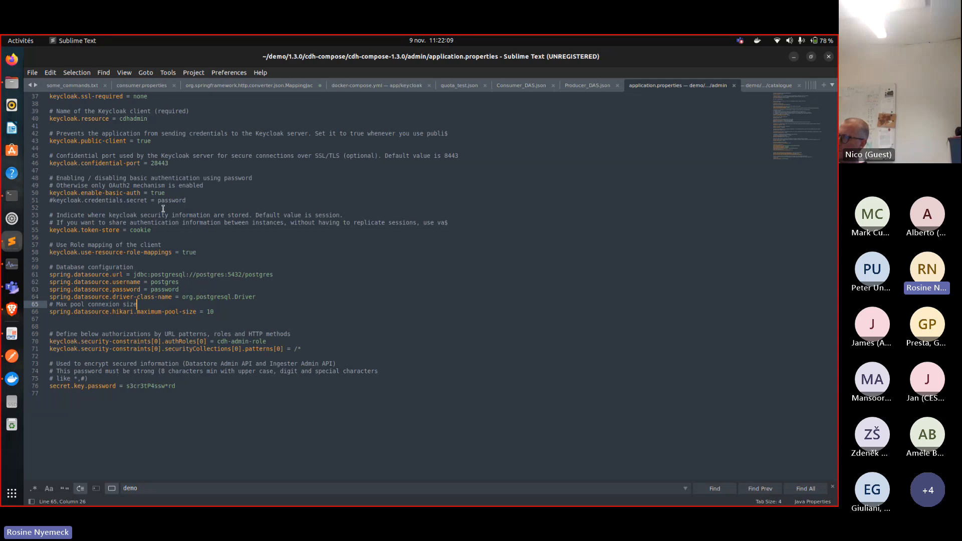
{"action": "left_click", "coordinate": [793, 56]}
Load localhost:8082 without a path in Brave, and return to Postman to recheck the service-uri-admin variable's value
{"action": "left_click", "coordinate": [255, 76]}
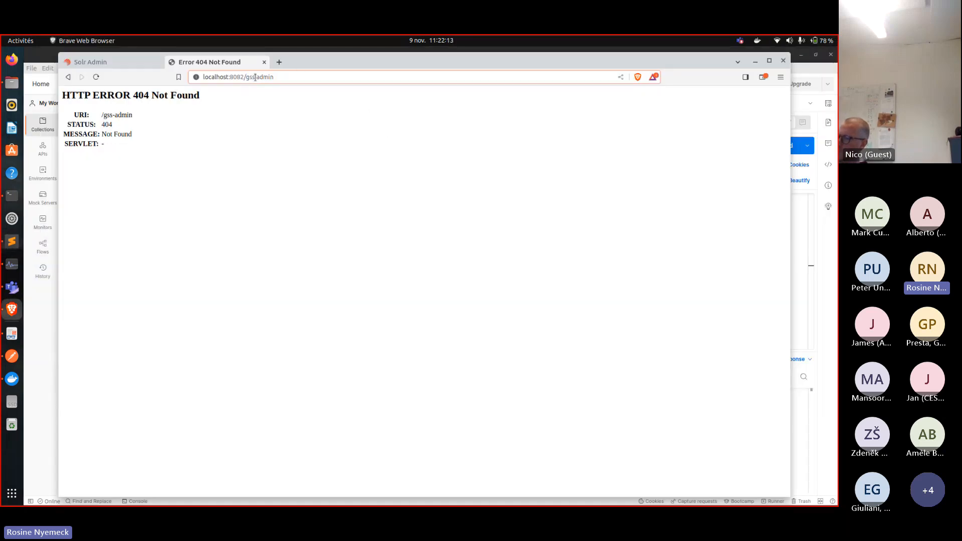
{"action": "left_click_drag", "start_coordinate": [244, 78], "coordinate": [462, 100]}
{"action": "key", "text": "BackSpace"}
{"action": "key", "text": "Return"}
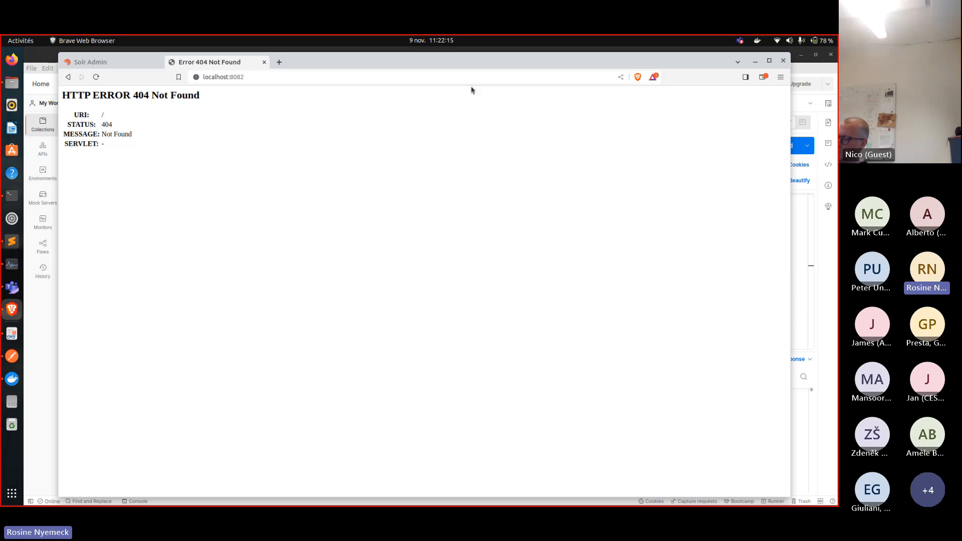
{"action": "left_click", "coordinate": [249, 77]}
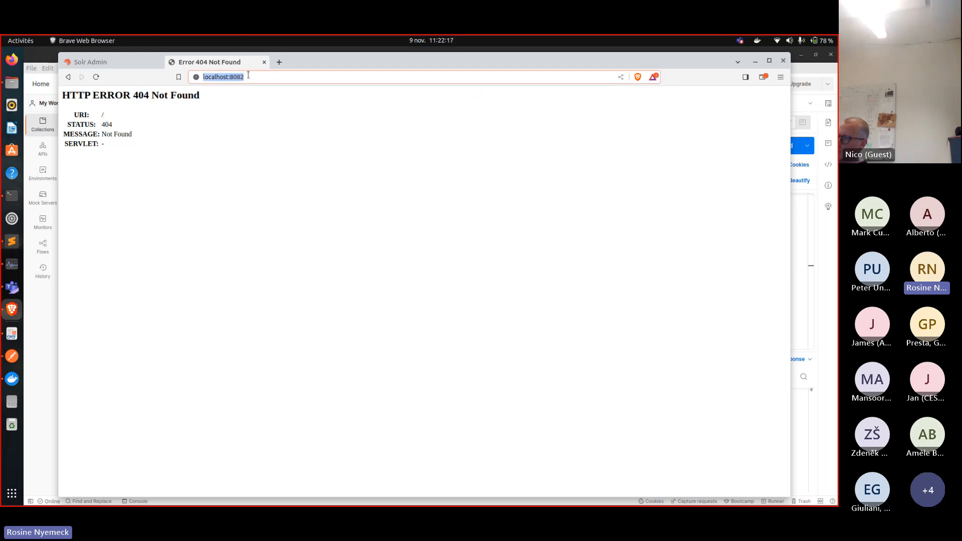
{"action": "left_click", "coordinate": [253, 79]}
{"action": "left_click", "coordinate": [162, 145]}
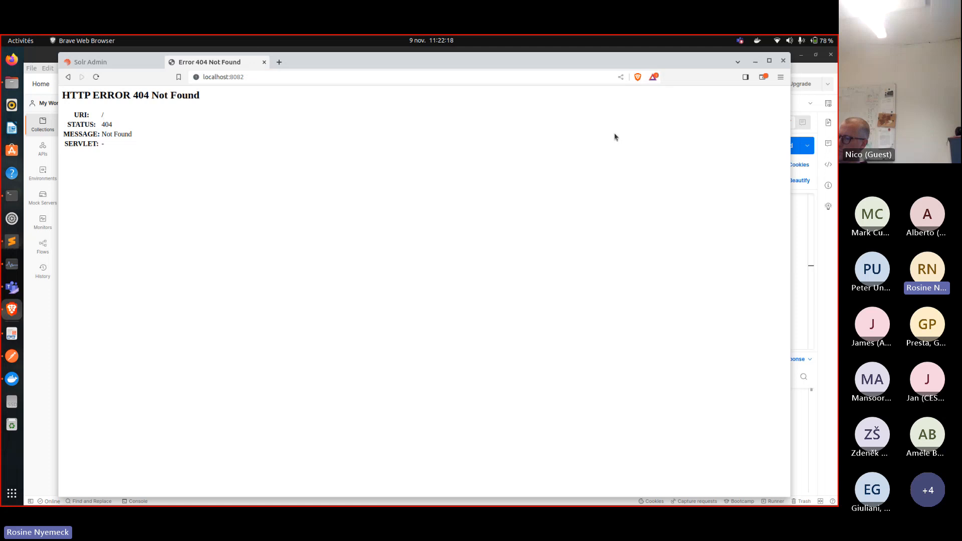
{"action": "left_click", "coordinate": [754, 61]}
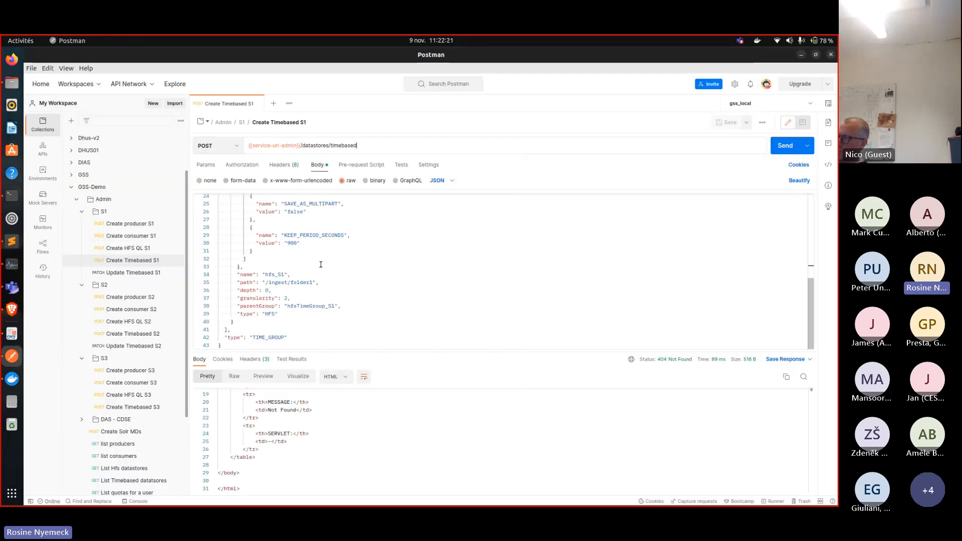
{"action": "mouse_move", "coordinate": [289, 144]}
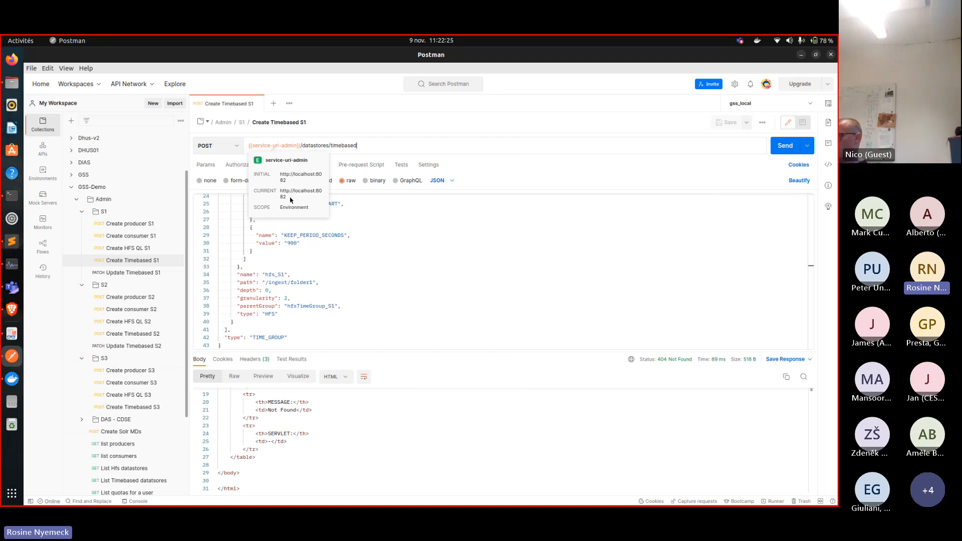
Switch to Sublime Text and copy the context path gss-admin-api/ segment, without its leading slash, from server.servlet.contextPath in the admin application.properties
{"action": "left_click", "coordinate": [11, 241]}
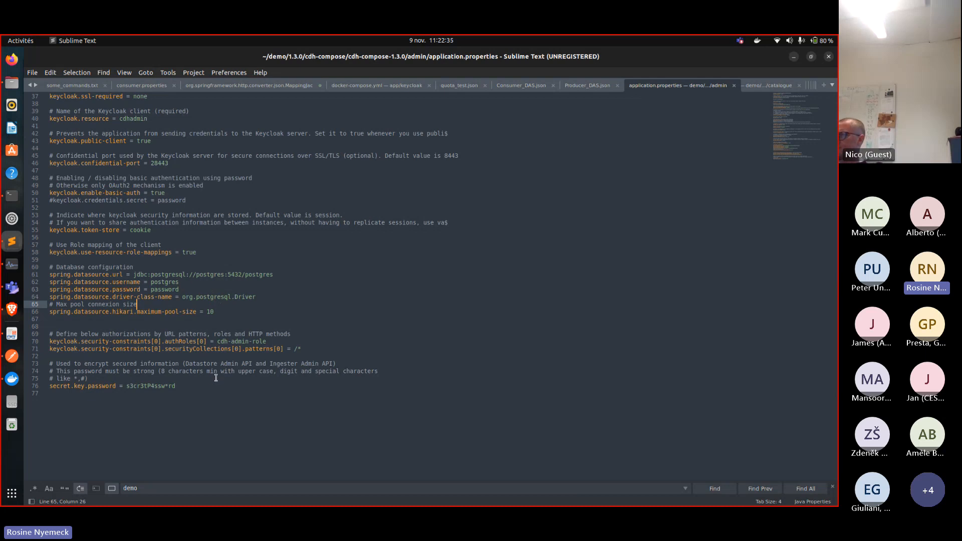
{"action": "left_click", "coordinate": [198, 387]}
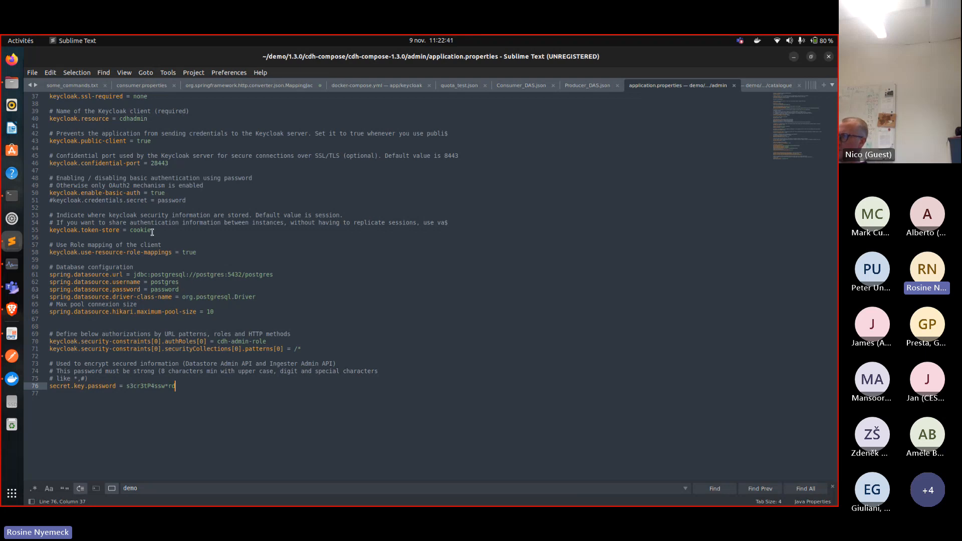
{"action": "left_click", "coordinate": [194, 275]}
{"action": "left_click", "coordinate": [212, 287]}
{"action": "scroll", "coordinate": [425, 209], "scroll_direction": "up", "scroll_amount": 8}
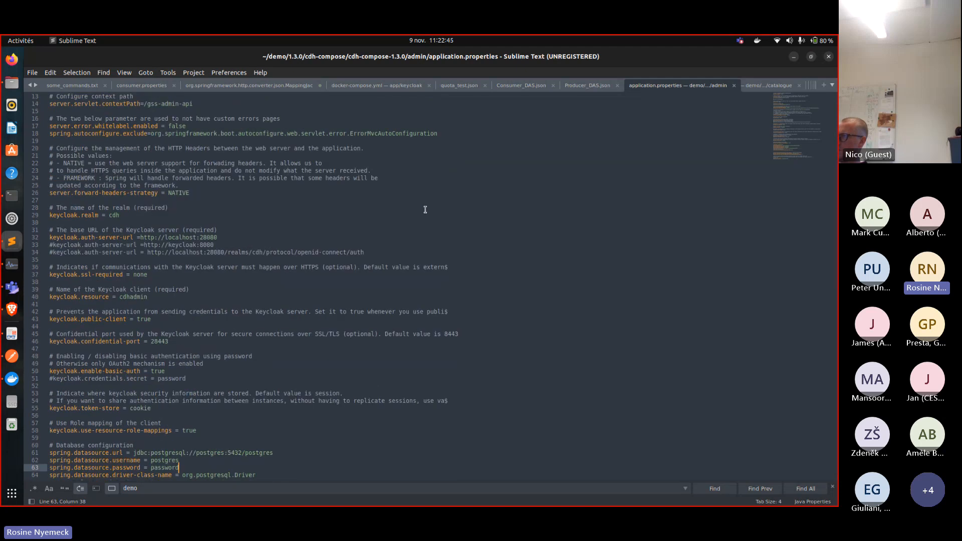
{"action": "scroll", "coordinate": [425, 210], "scroll_direction": "up", "scroll_amount": 3}
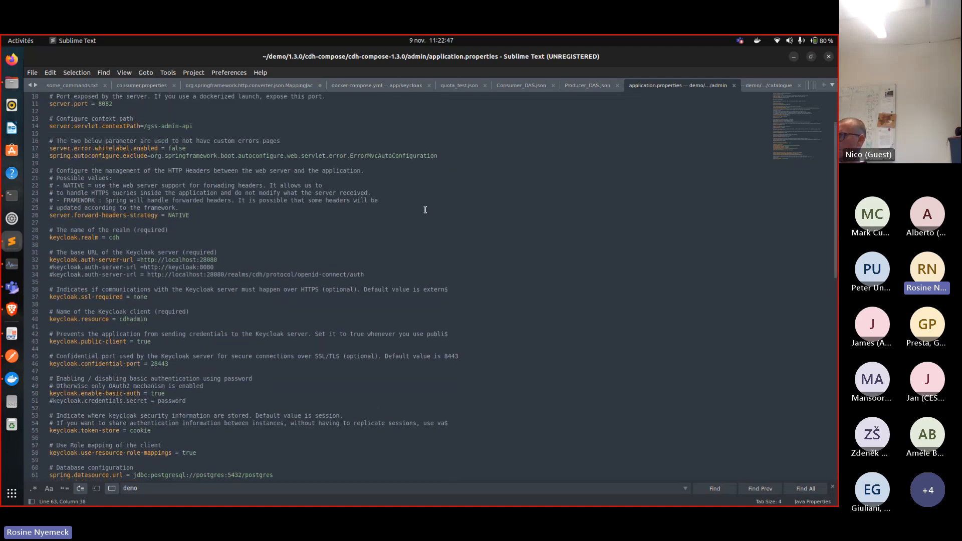
{"action": "scroll", "coordinate": [425, 209], "scroll_direction": "up", "scroll_amount": 1}
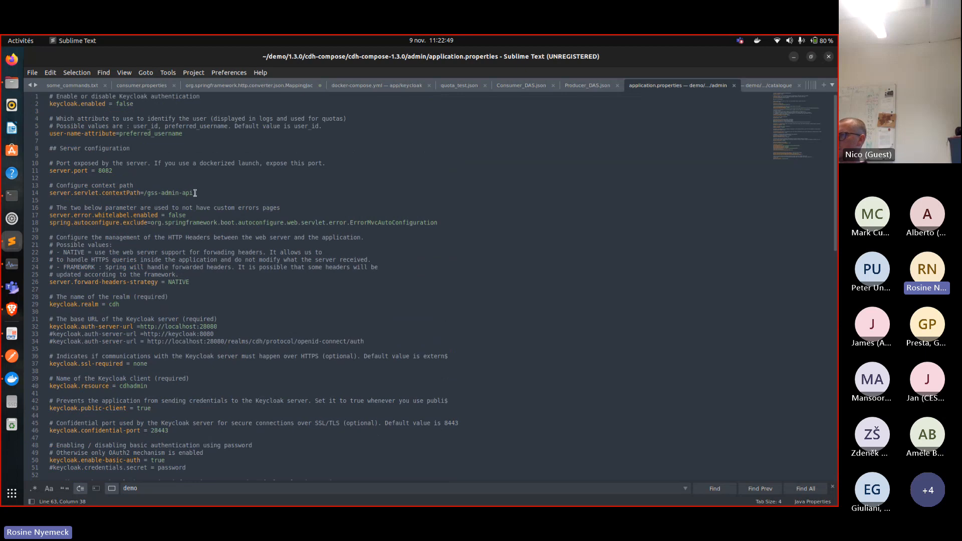
{"action": "left_click_drag", "start_coordinate": [195, 193], "coordinate": [146, 193]}
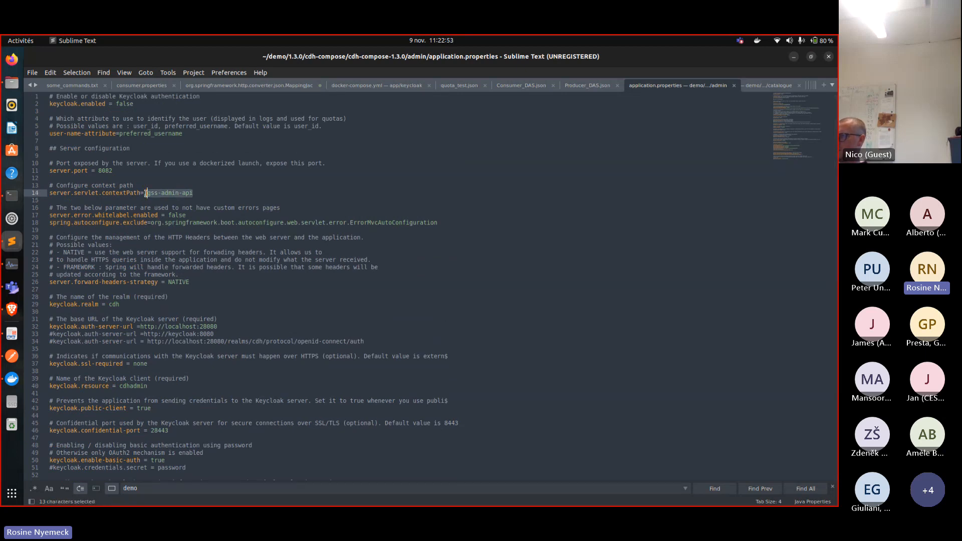
{"action": "key", "text": "ctrl+c"}
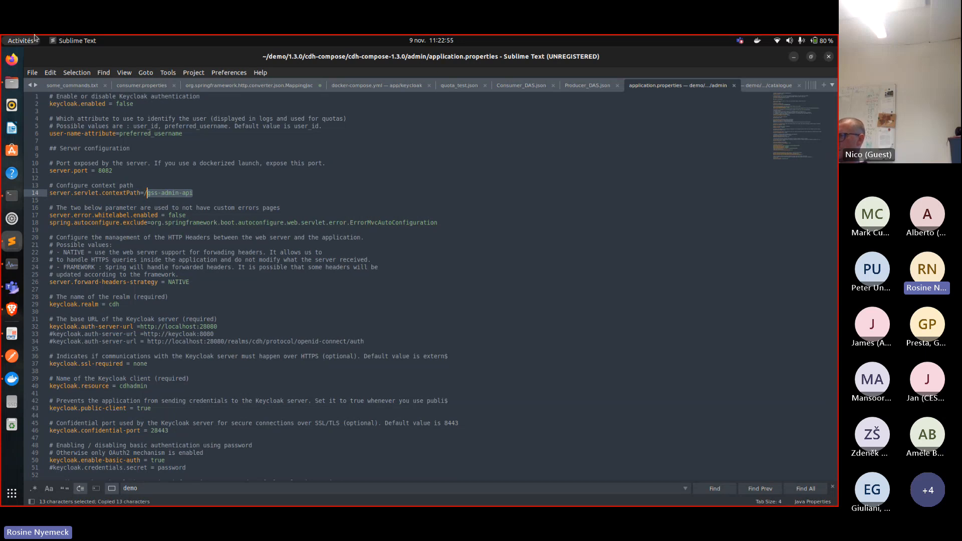
Return to Postman, insert gss-admin-api/ before datastores/timebased in the Create Timebased S1 URL, and send the request
{"action": "left_click", "coordinate": [793, 58]}
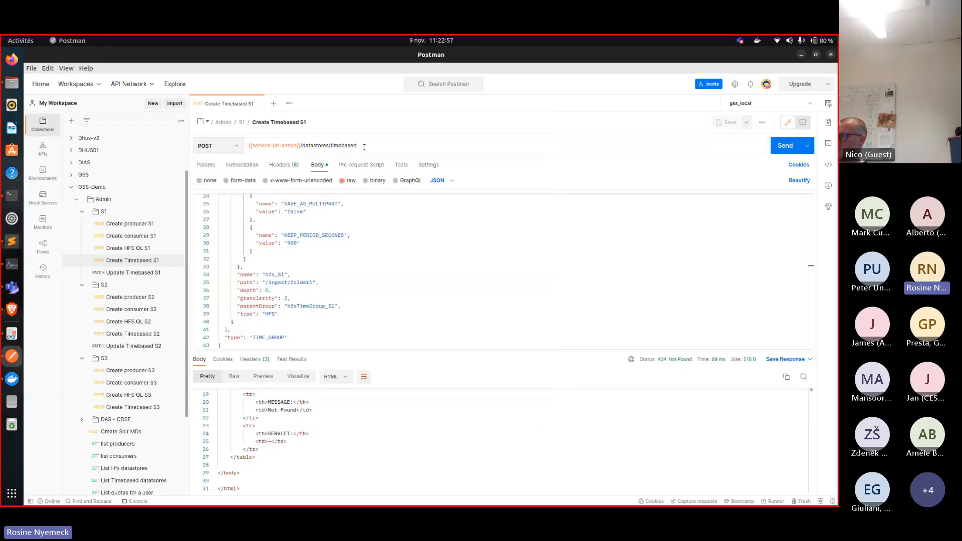
{"action": "mouse_move", "coordinate": [287, 145]}
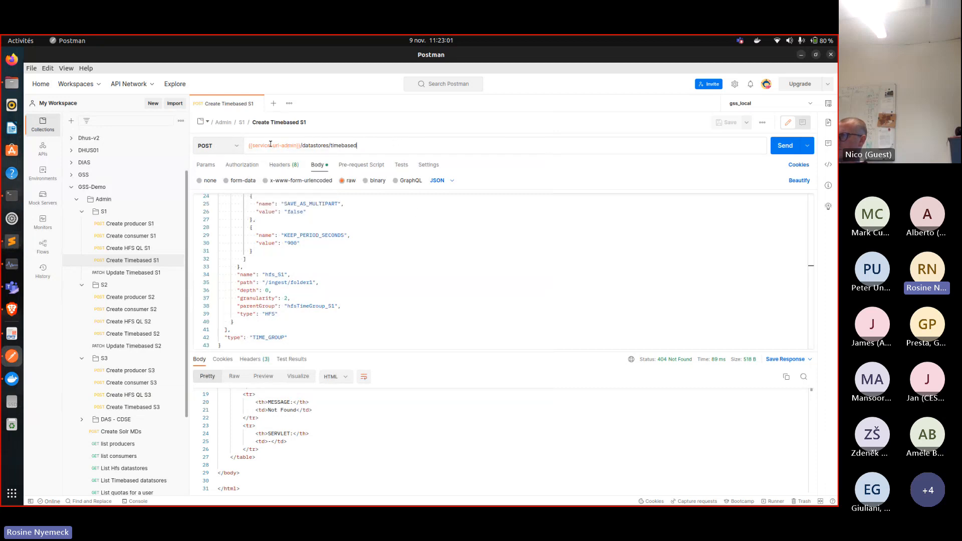
{"action": "type", "text": "gss-admin-api/"}
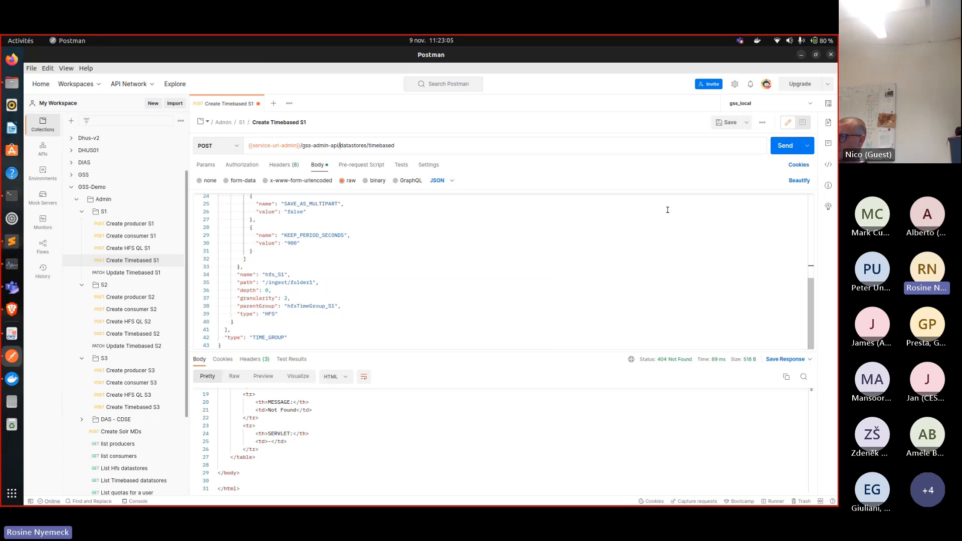
{"action": "left_click", "coordinate": [785, 145]}
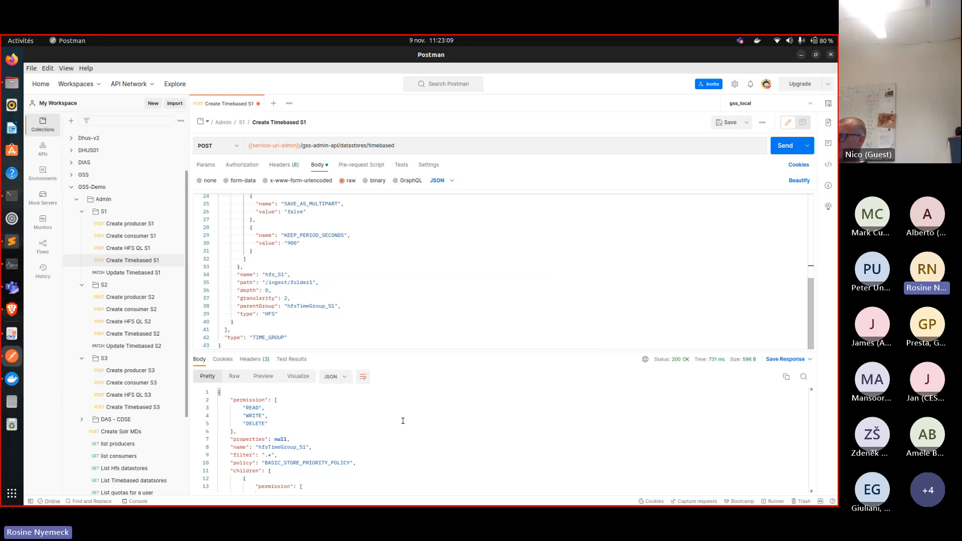
Enlarge the response area and review the Create Timebased S1 response alongside the request body
{"action": "scroll", "coordinate": [418, 425], "scroll_direction": "down", "scroll_amount": 3}
{"action": "scroll", "coordinate": [418, 425], "scroll_direction": "up", "scroll_amount": 3}
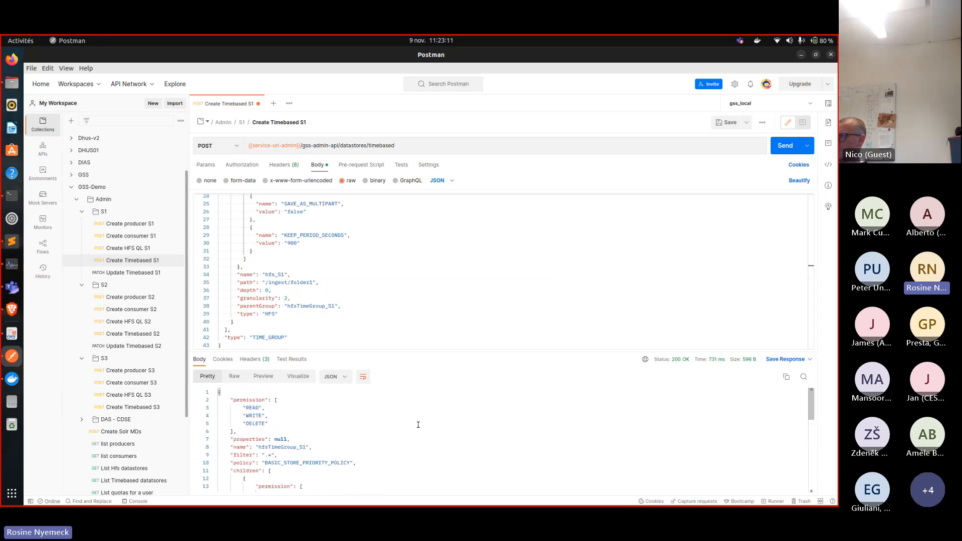
{"action": "scroll", "coordinate": [400, 413], "scroll_direction": "down", "scroll_amount": 3}
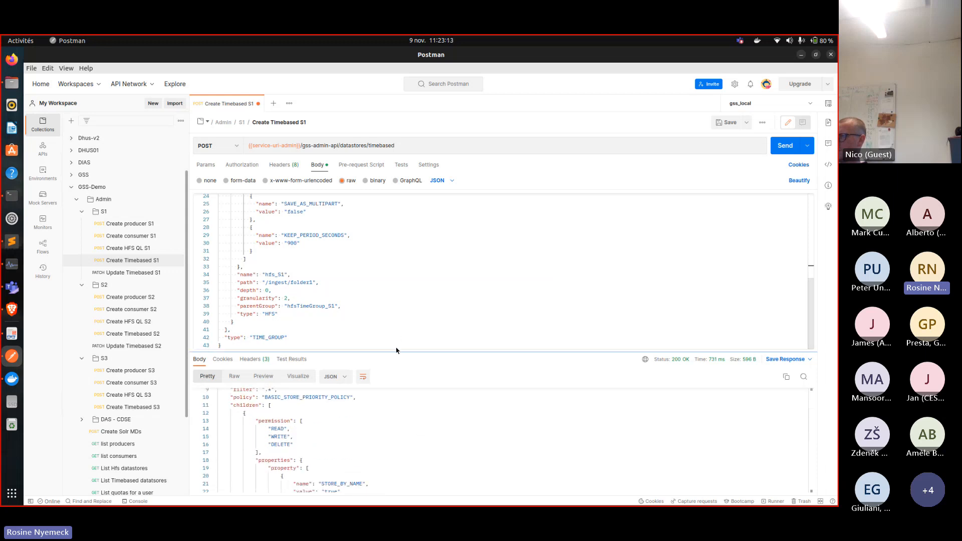
{"action": "left_click_drag", "start_coordinate": [398, 352], "coordinate": [403, 283]}
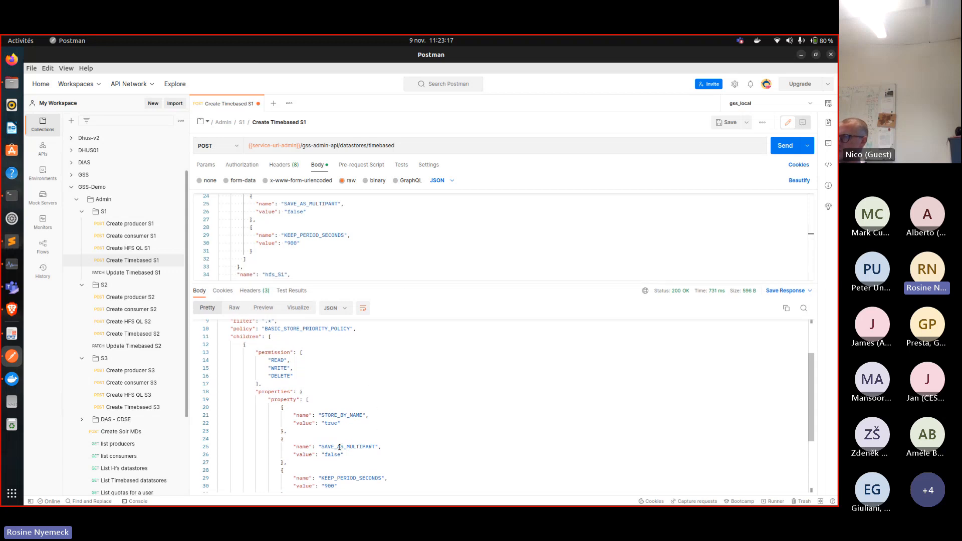
{"action": "scroll", "coordinate": [362, 426], "scroll_direction": "down", "scroll_amount": 4}
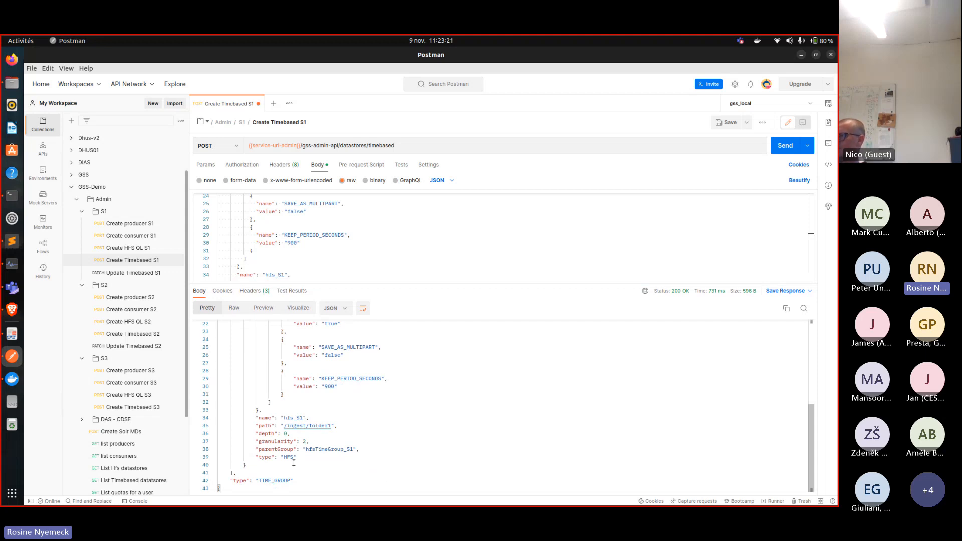
{"action": "scroll", "coordinate": [295, 445], "scroll_direction": "up", "scroll_amount": 5}
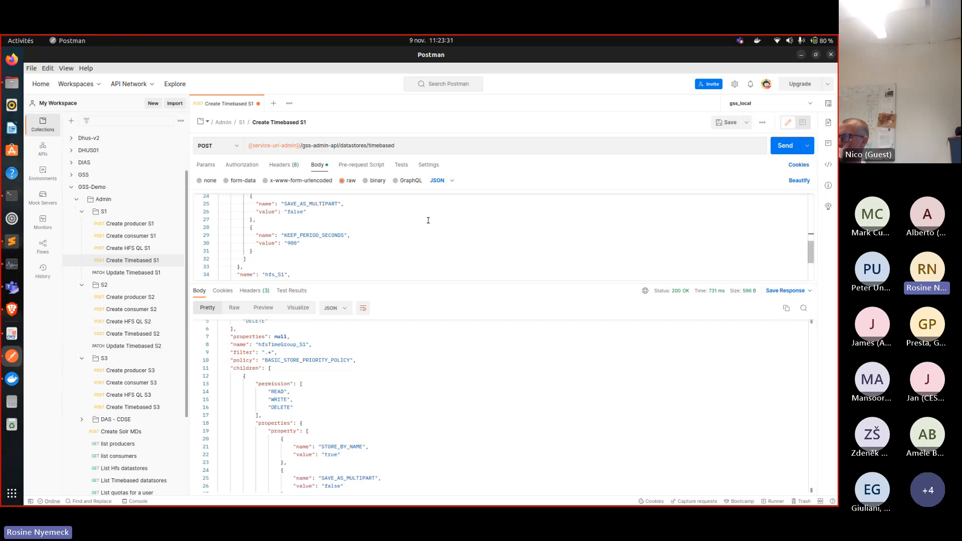
{"action": "scroll", "coordinate": [336, 228], "scroll_direction": "up", "scroll_amount": 6}
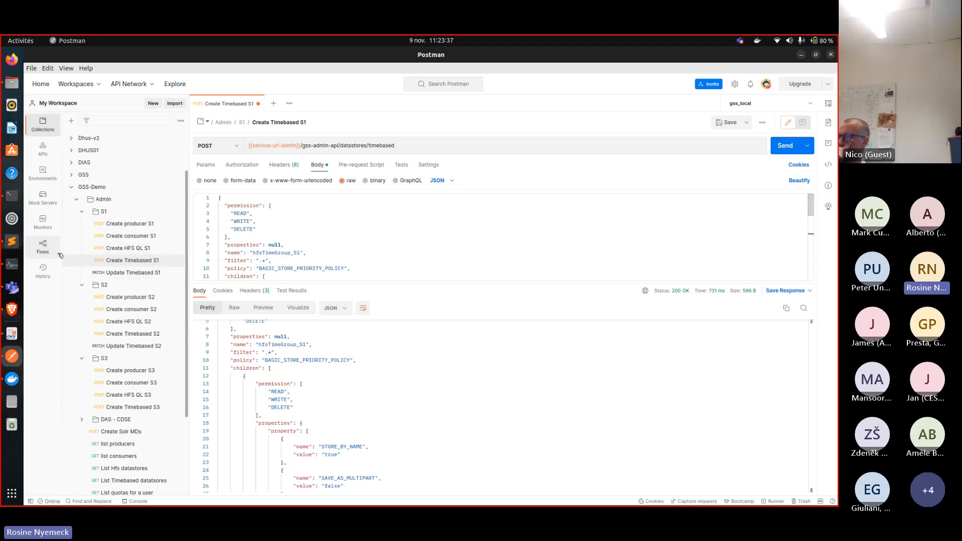
Open the Create HFS QL S1 request, insert gss-admin-api/ before datastores/hfs in its URL, and send it
{"action": "left_click", "coordinate": [145, 249]}
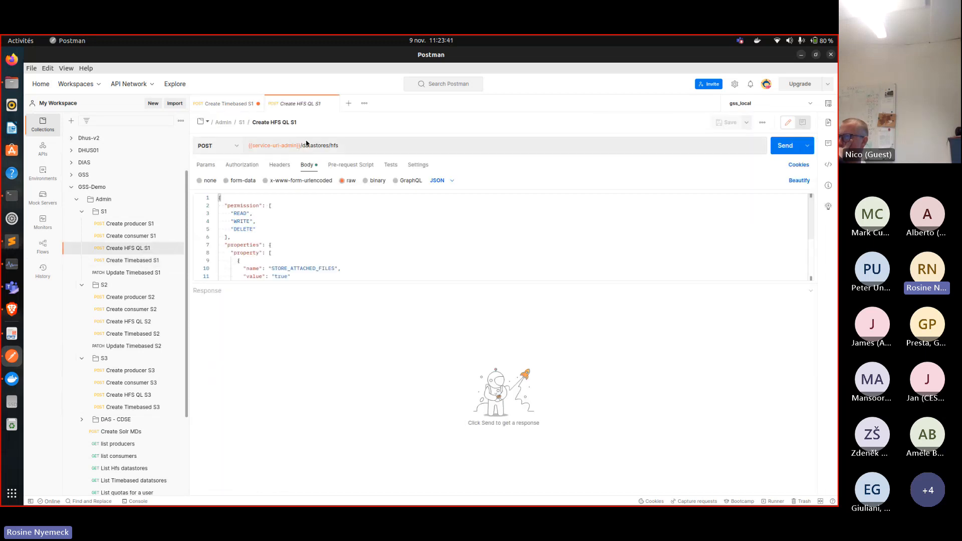
{"action": "left_click", "coordinate": [302, 145]}
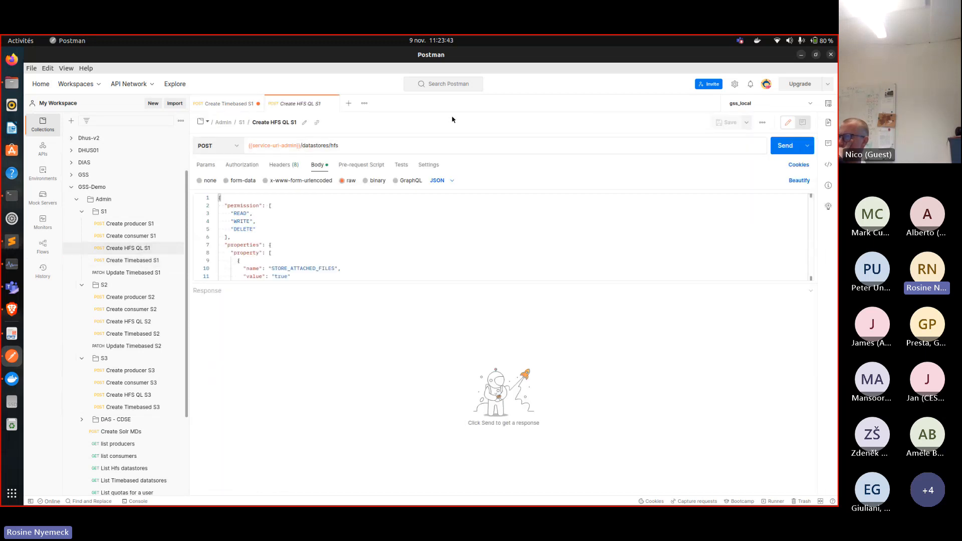
{"action": "type", "text": "gss-admin-api/"}
{"action": "type", "text": "/"}
{"action": "left_click", "coordinate": [785, 146]}
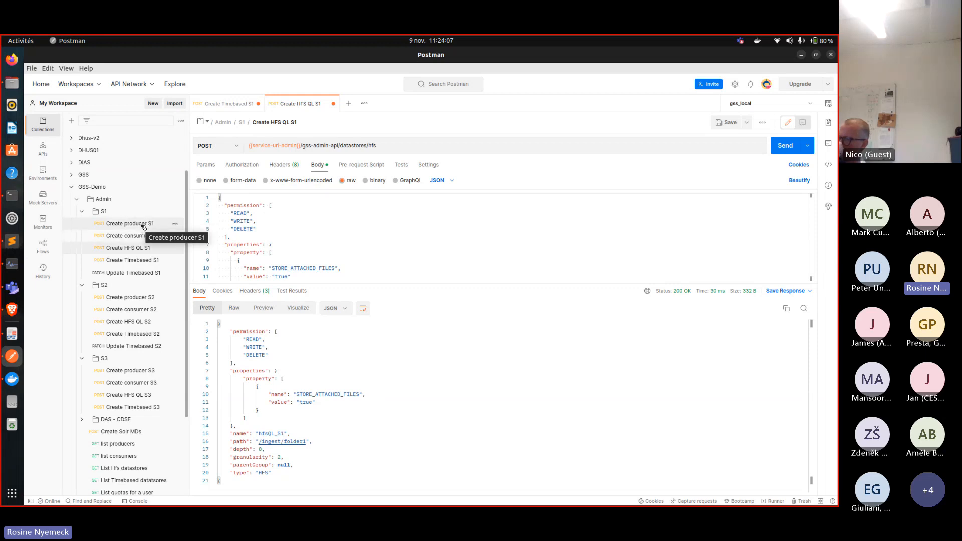
Open the Update Timebased S1 request and examine the EVICT_REFERENCE property in its body
{"action": "left_click", "coordinate": [126, 273]}
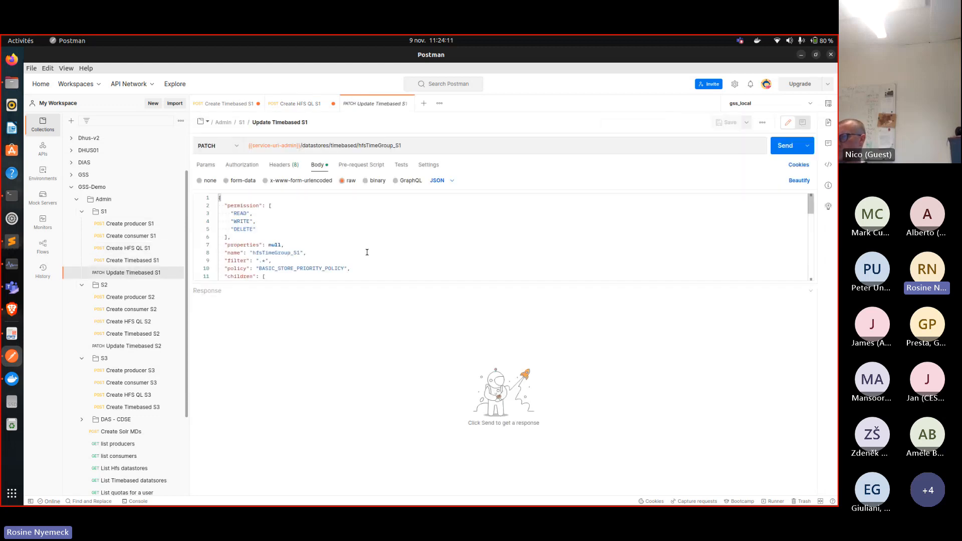
{"action": "scroll", "coordinate": [367, 252], "scroll_direction": "down", "scroll_amount": 6}
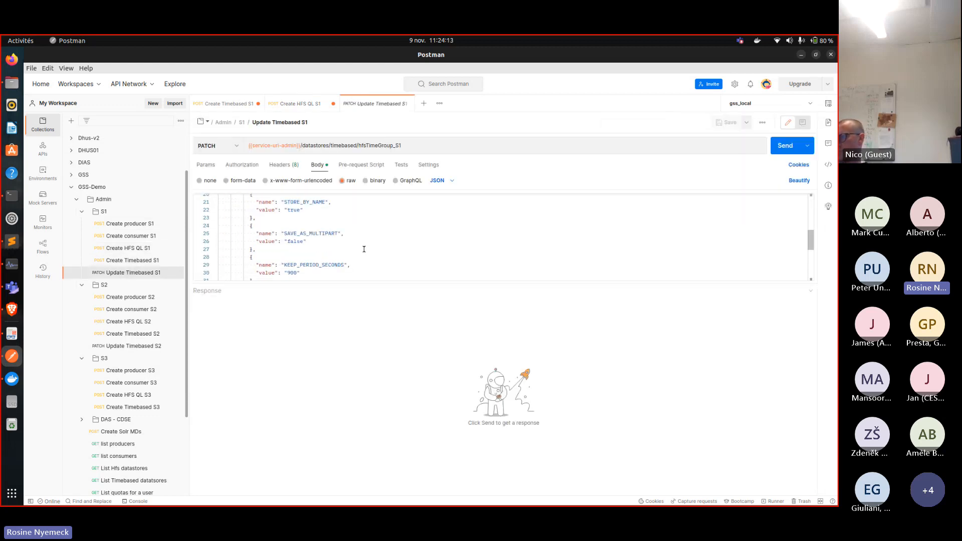
{"action": "scroll", "coordinate": [363, 249], "scroll_direction": "down", "scroll_amount": 3}
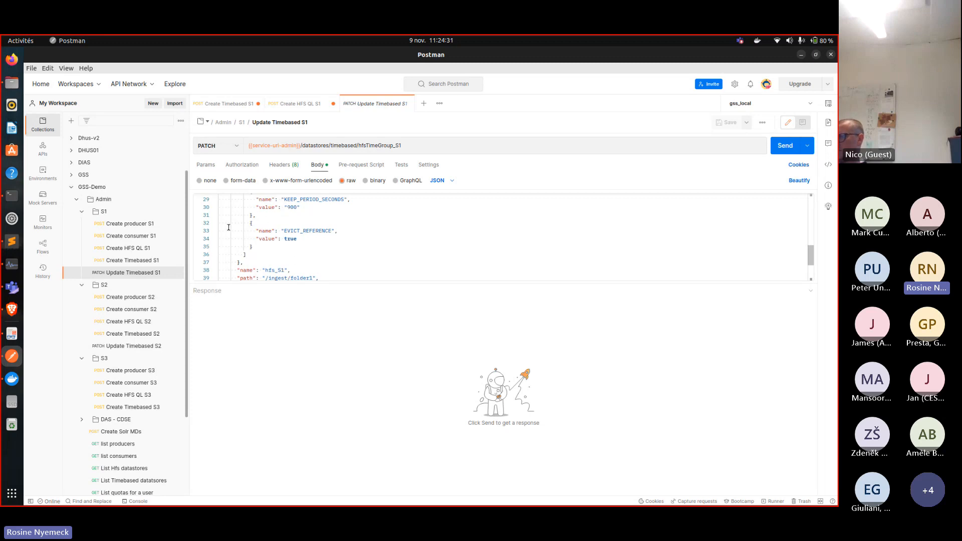
{"action": "left_click", "coordinate": [289, 223]}
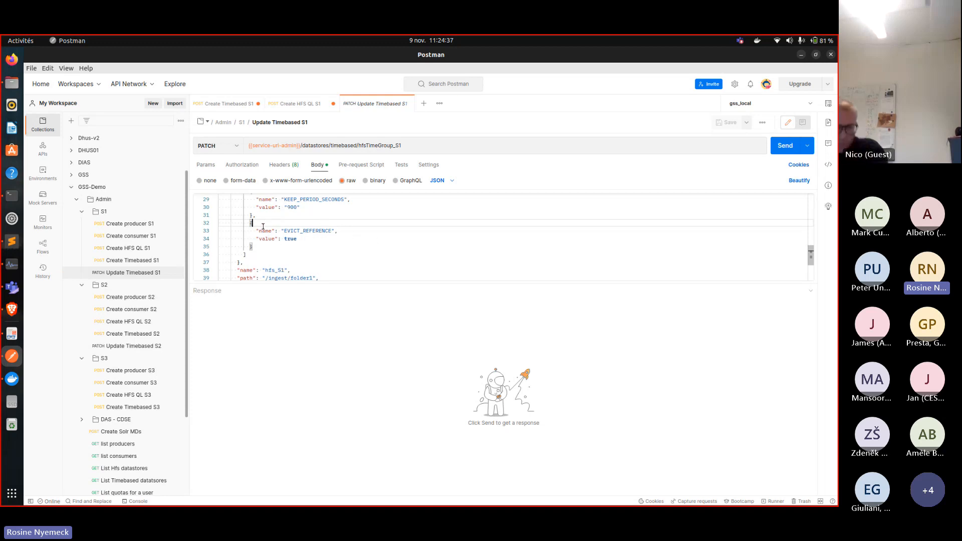
Check the KEEP_PERIOD_SECONDS property in the Create Timebased S1 response, and return to the Update Timebased S1 body to compare its properties
{"action": "left_click", "coordinate": [132, 260]}
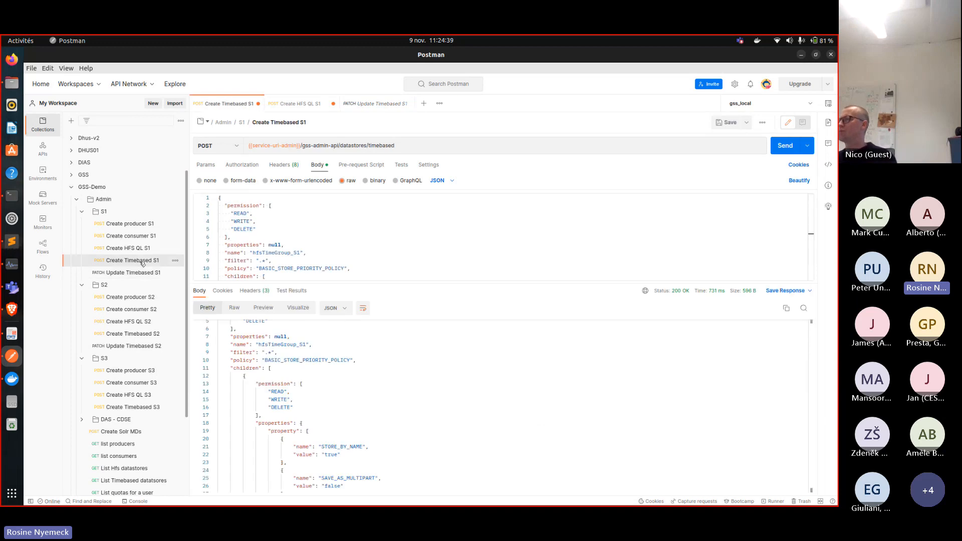
{"action": "scroll", "coordinate": [326, 409], "scroll_direction": "down", "scroll_amount": 5}
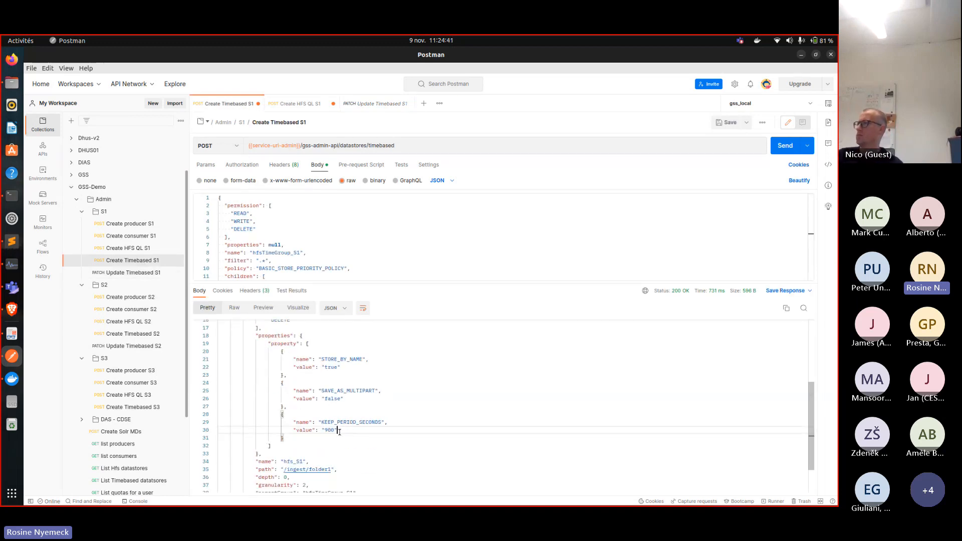
{"action": "left_click_drag", "start_coordinate": [338, 430], "coordinate": [280, 422]}
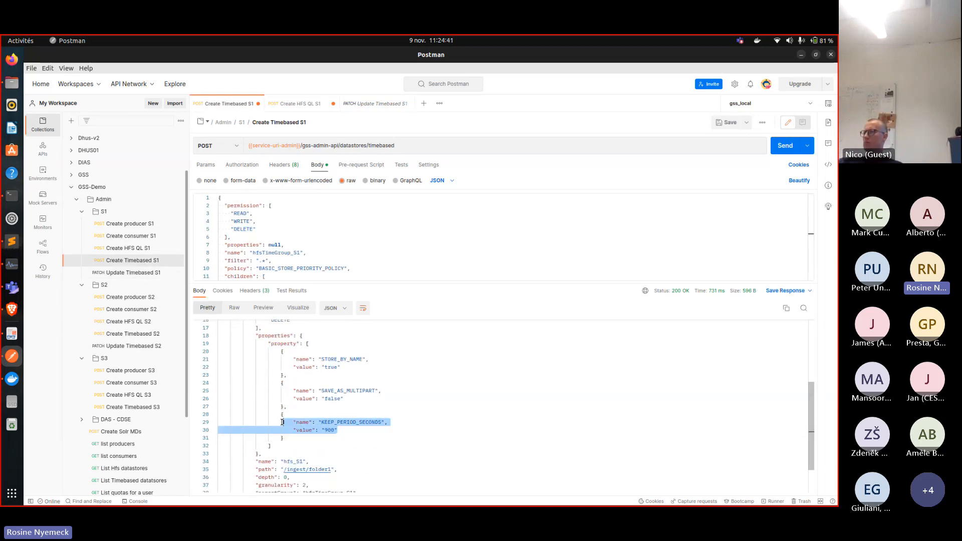
{"action": "left_click", "coordinate": [141, 272]}
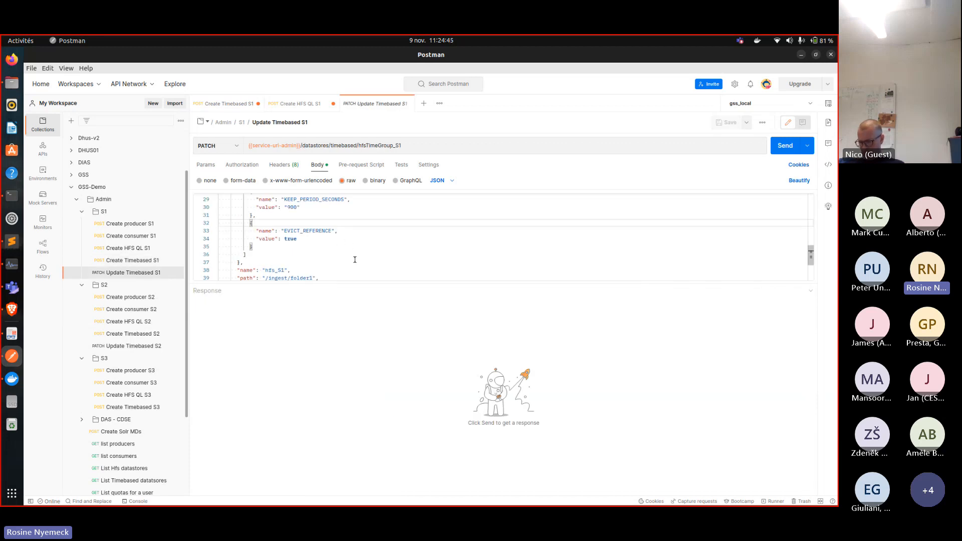
{"action": "scroll", "coordinate": [355, 259], "scroll_direction": "up", "scroll_amount": 1}
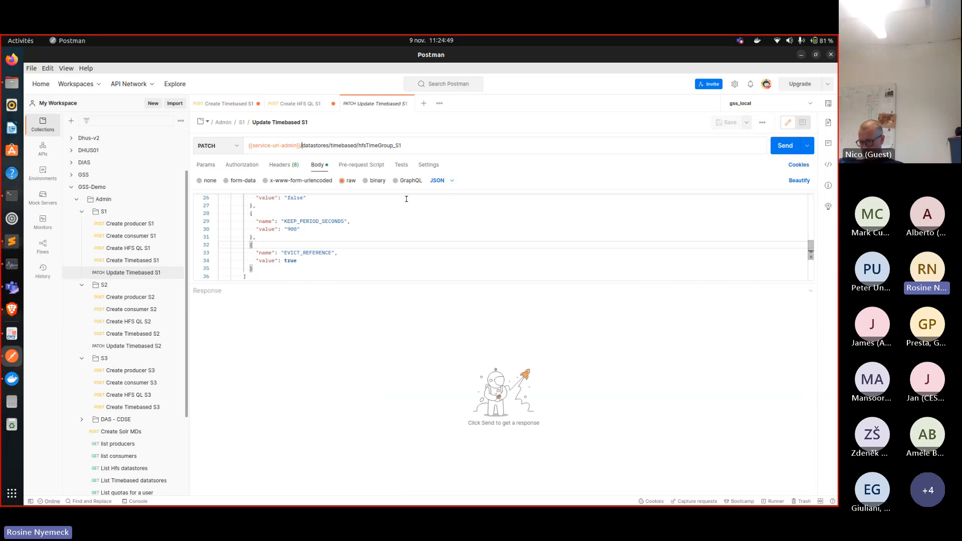
Insert gss-admin-api/ before datastores/timebased in the Update Timebased S1 URL, send the request, and review the returned properties
{"action": "type", "text": "gss-admin-api/"}
{"action": "type", "text": "/"}
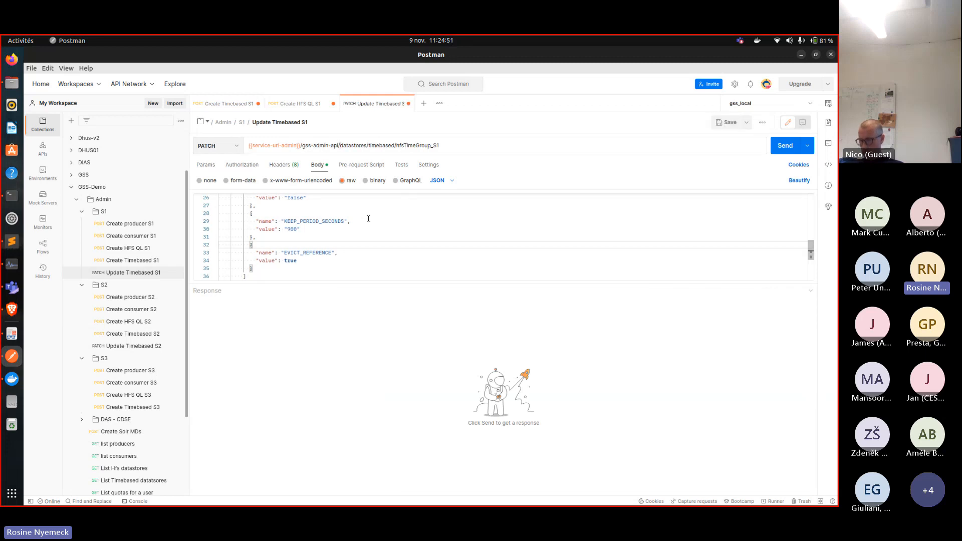
{"action": "left_click", "coordinate": [784, 146]}
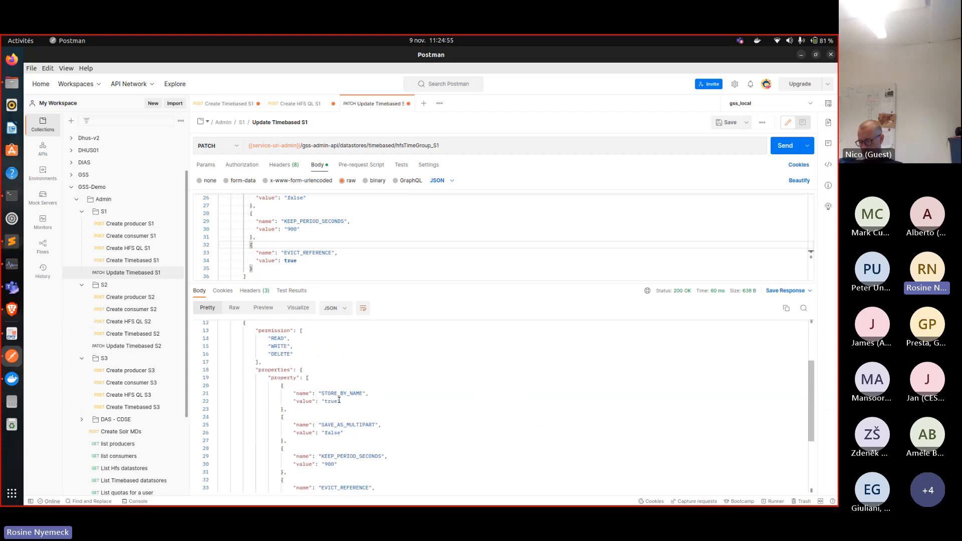
{"action": "scroll", "coordinate": [339, 400], "scroll_direction": "down", "scroll_amount": 2}
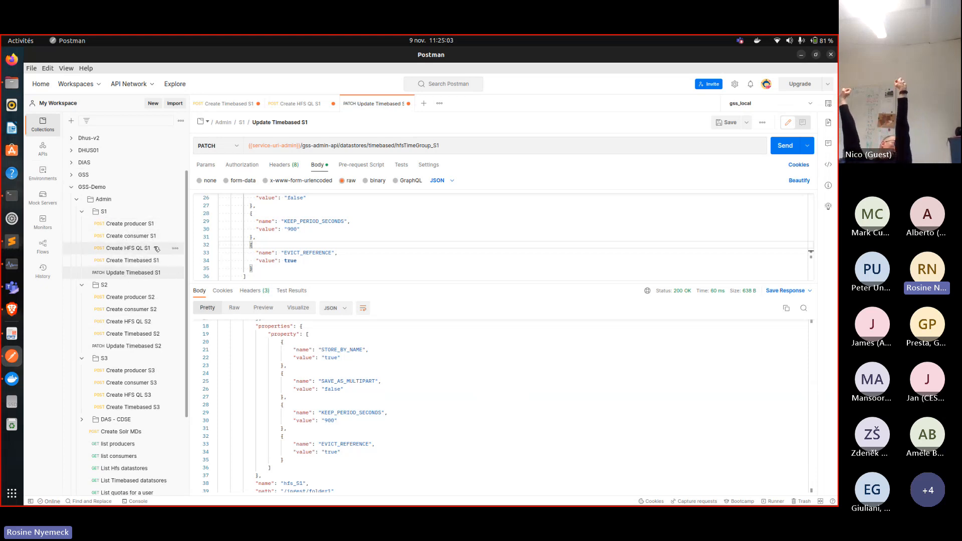
Open the Create producer S1 request, enlarge its body area, and examine the filter expression in the source section
{"action": "left_click", "coordinate": [149, 224]}
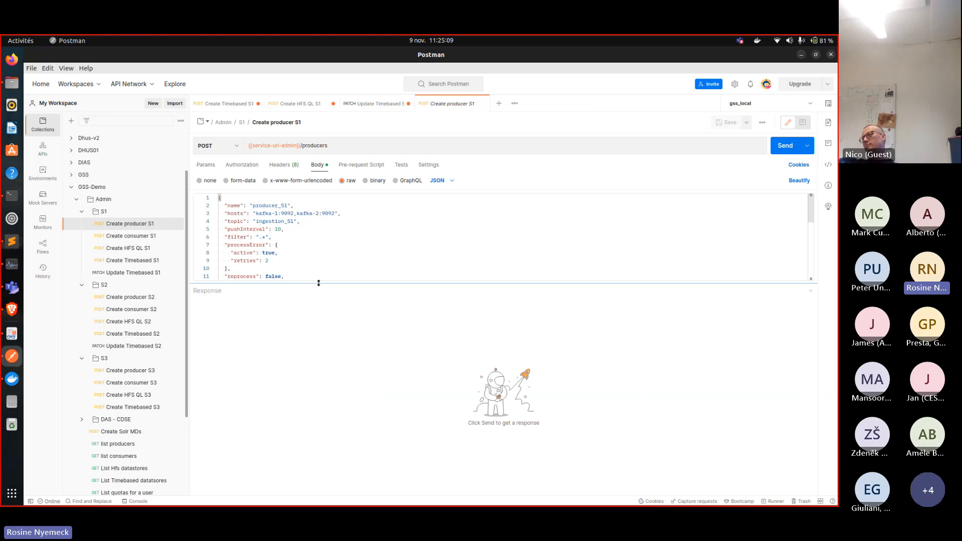
{"action": "left_click_drag", "start_coordinate": [318, 283], "coordinate": [314, 344]}
{"action": "scroll", "coordinate": [323, 243], "scroll_direction": "down", "scroll_amount": 2}
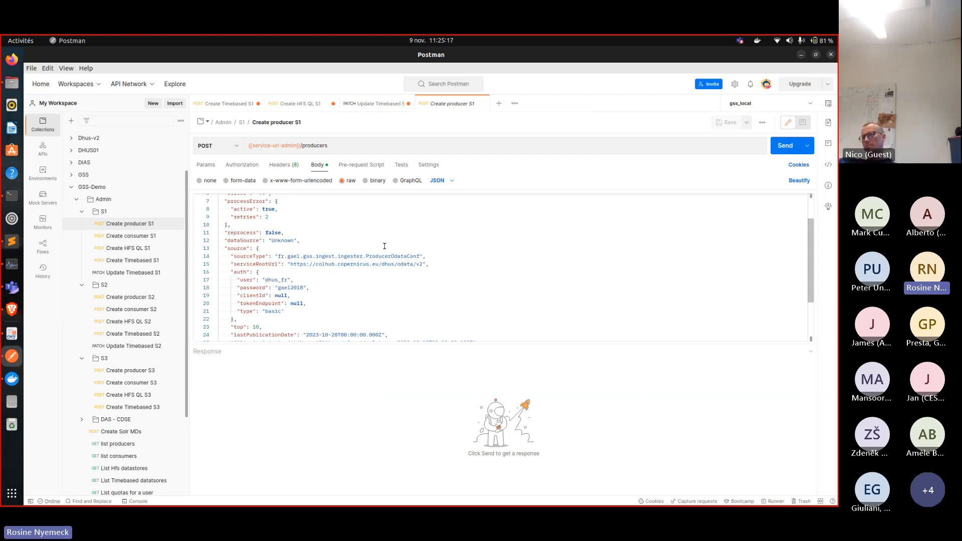
{"action": "scroll", "coordinate": [383, 253], "scroll_direction": "down", "scroll_amount": 3}
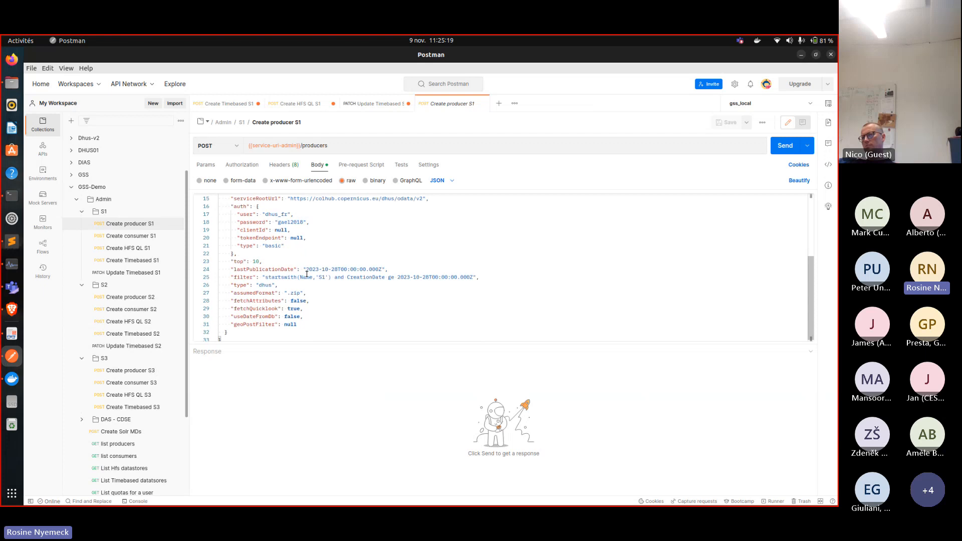
{"action": "left_click", "coordinate": [327, 281]}
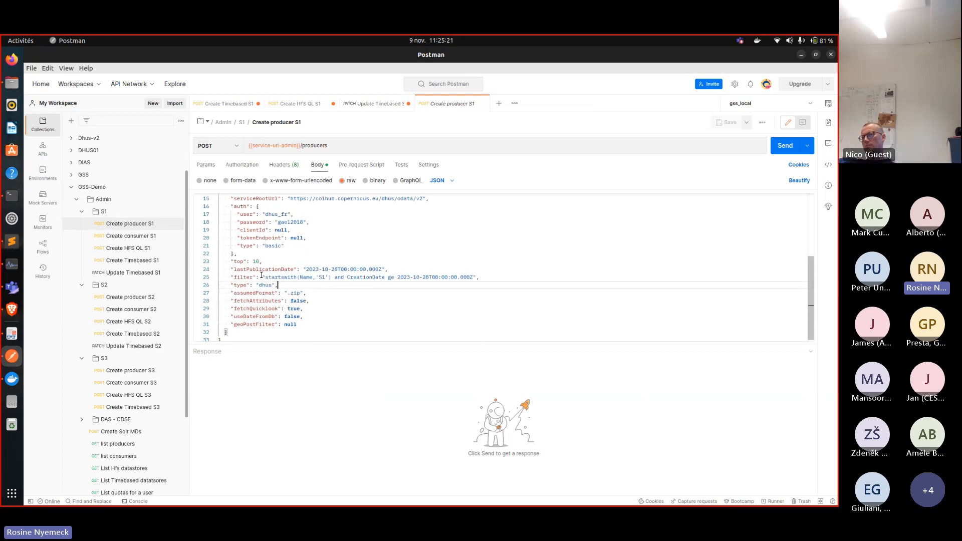
{"action": "left_click_drag", "start_coordinate": [267, 276], "coordinate": [268, 277]}
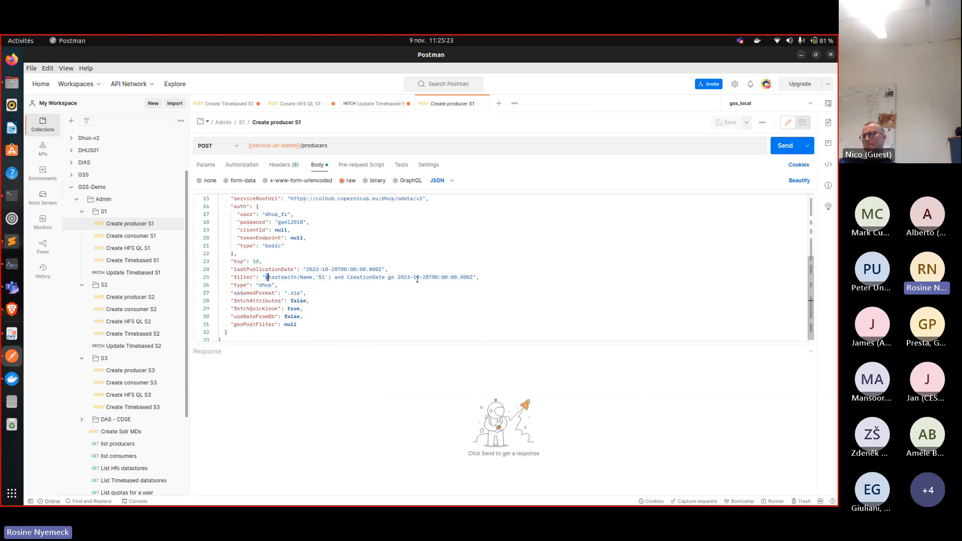
{"action": "double_click", "coordinate": [321, 278]}
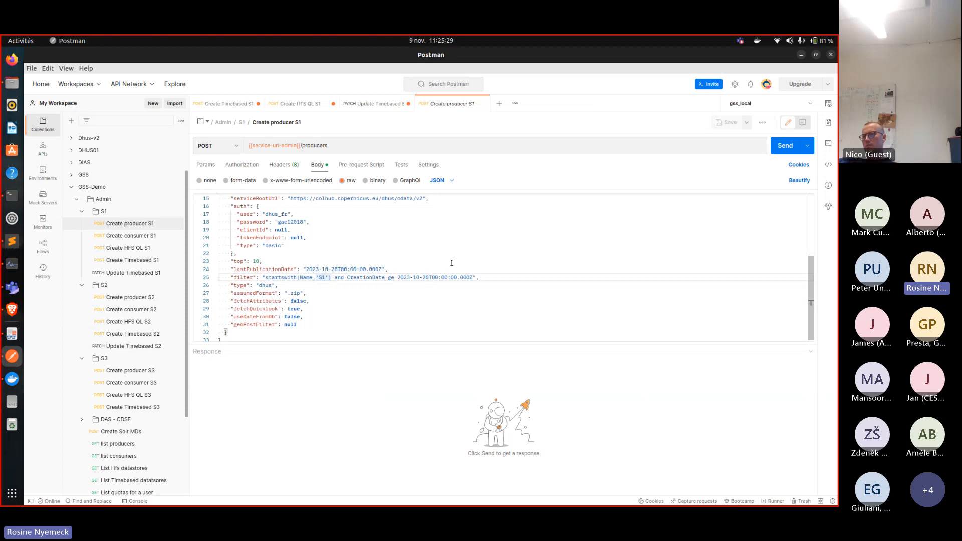
Change the CreationDate in the producer's source filter to 2023-11-07, keeping the T00:00:00.000Z time
{"action": "left_click", "coordinate": [428, 277]}
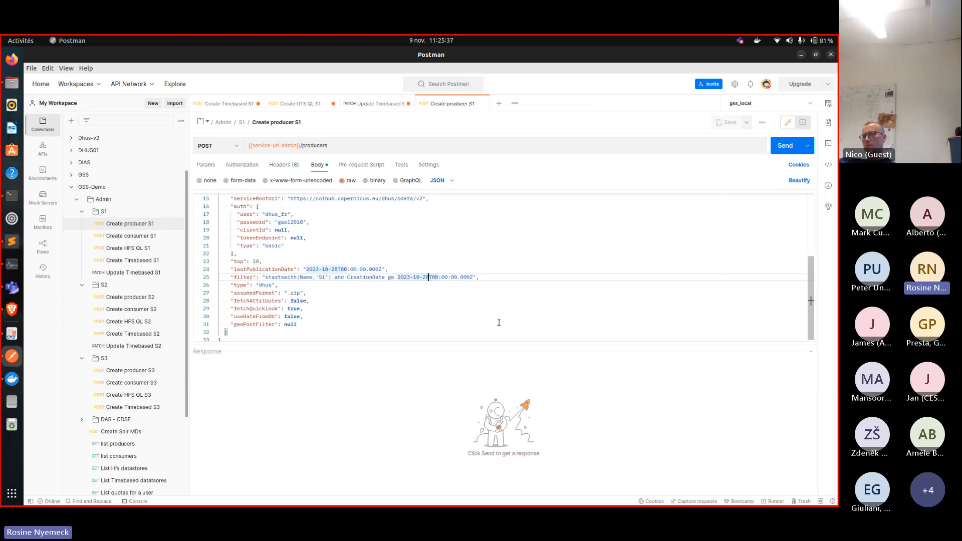
{"action": "key", "text": "BackSpace"}
{"action": "key", "text": "BackSpace"}
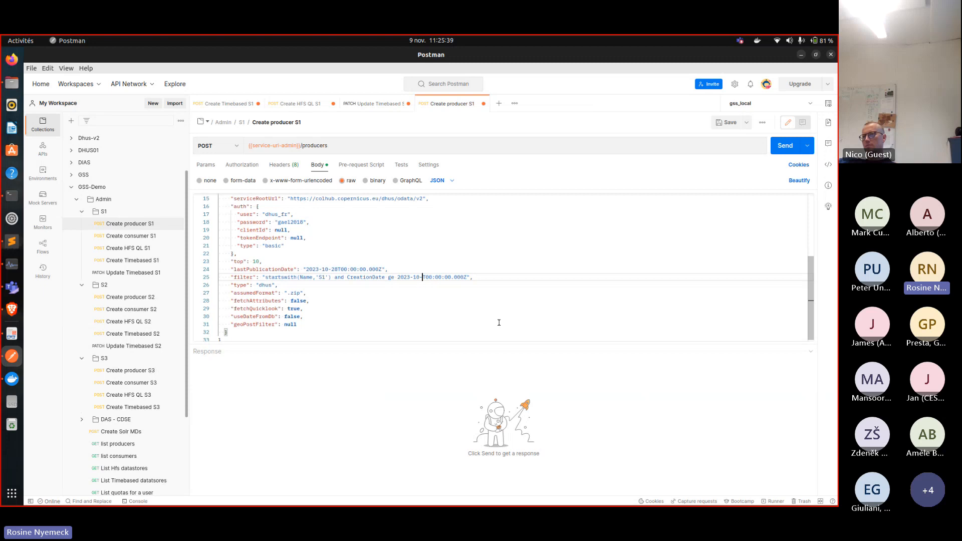
{"action": "type", "text": "07"}
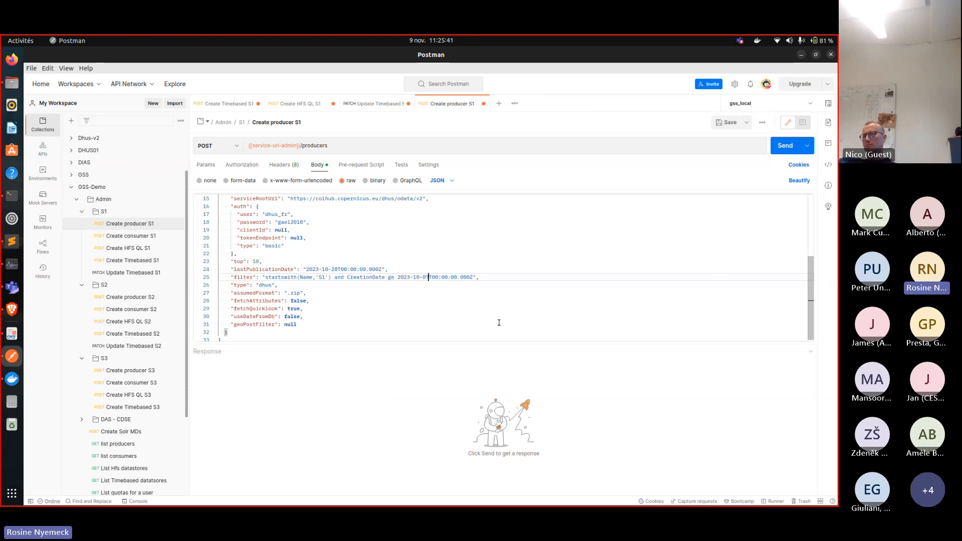
{"action": "left_click", "coordinate": [418, 279]}
{"action": "key", "text": "BackSpace"}
{"action": "type", "text": "1"}
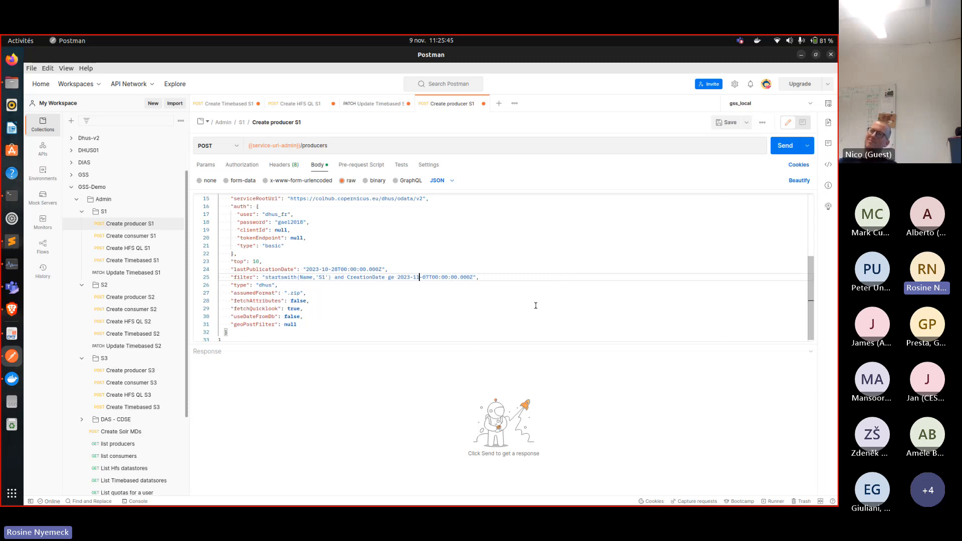
{"action": "left_click", "coordinate": [536, 293]}
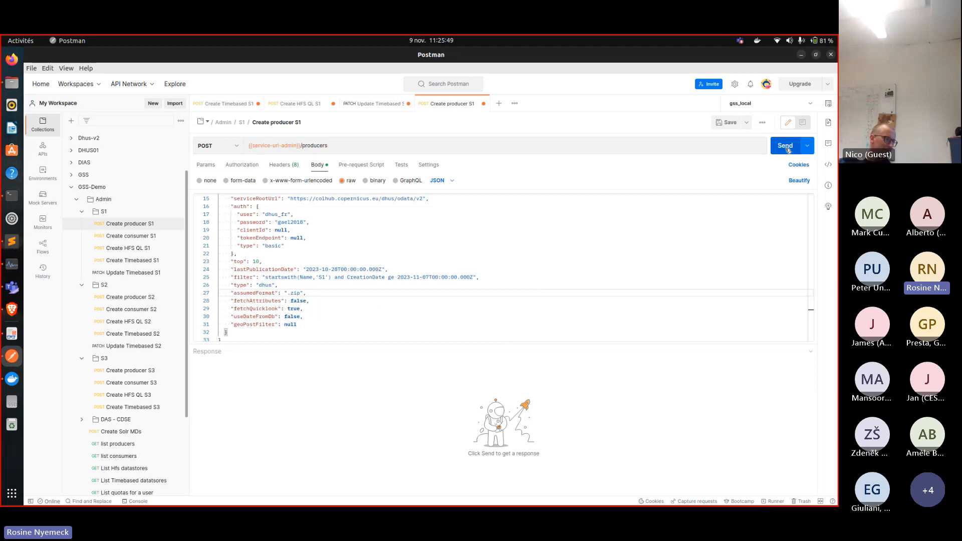
Set the top value in the producer's source section to 5
{"action": "double_click", "coordinate": [257, 261]}
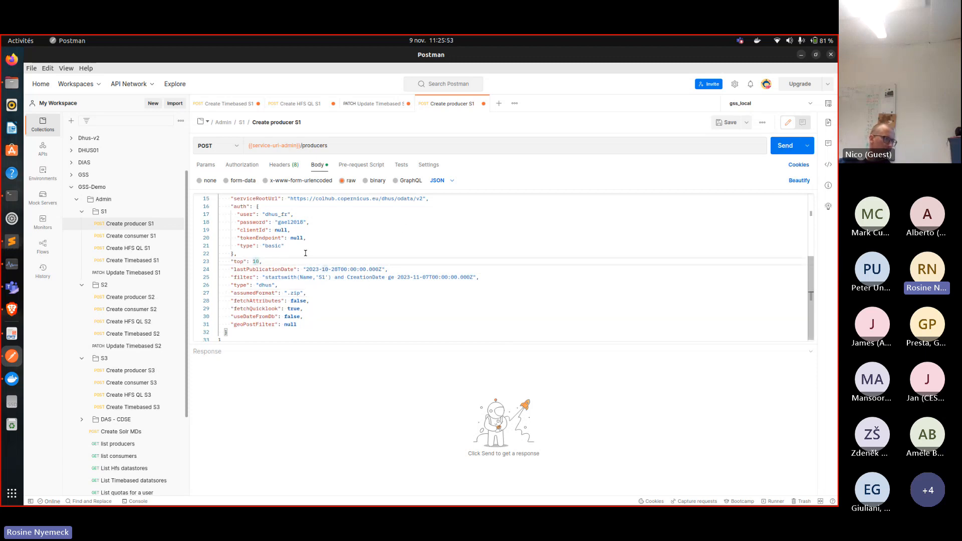
{"action": "type", "text": "1"}
{"action": "key", "text": "BackSpace"}
{"action": "type", "text": "5"}
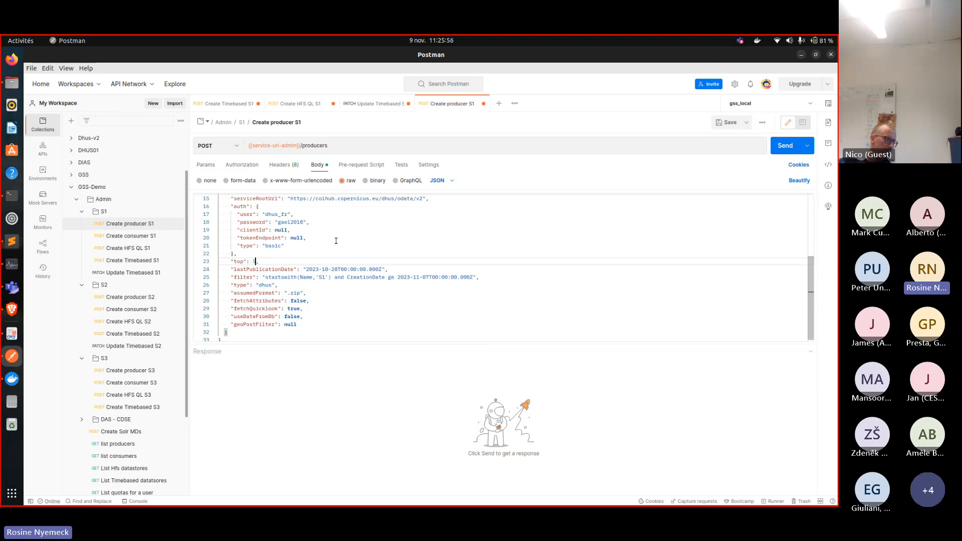
{"action": "left_click", "coordinate": [393, 253]}
{"action": "scroll", "coordinate": [392, 238], "scroll_direction": "down", "scroll_amount": 1}
{"action": "scroll", "coordinate": [394, 236], "scroll_direction": "up", "scroll_amount": 3}
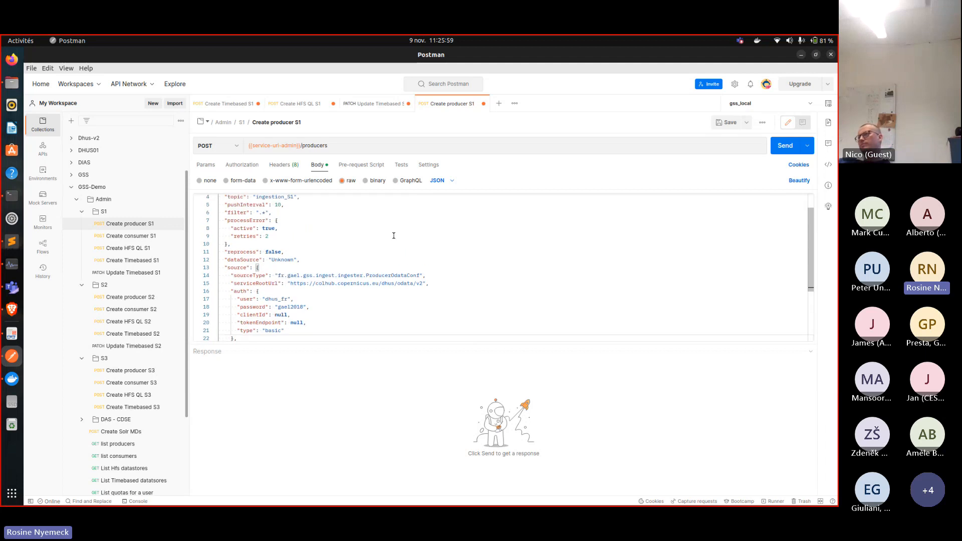
Send the Create producer S1 request, insert gss-admin-api/ before producers in its URL, and send it again
{"action": "left_click", "coordinate": [784, 150]}
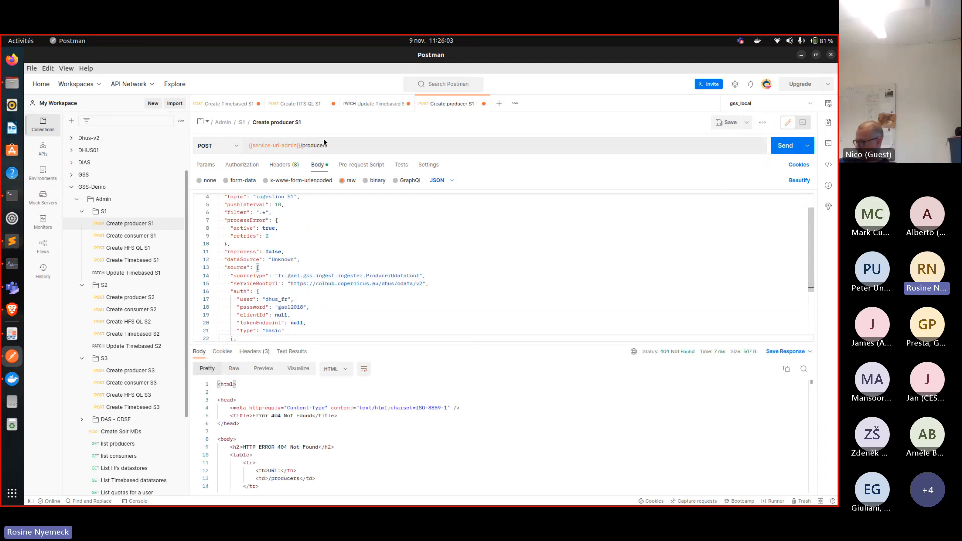
{"action": "type", "text": "/gss-admin-api"}
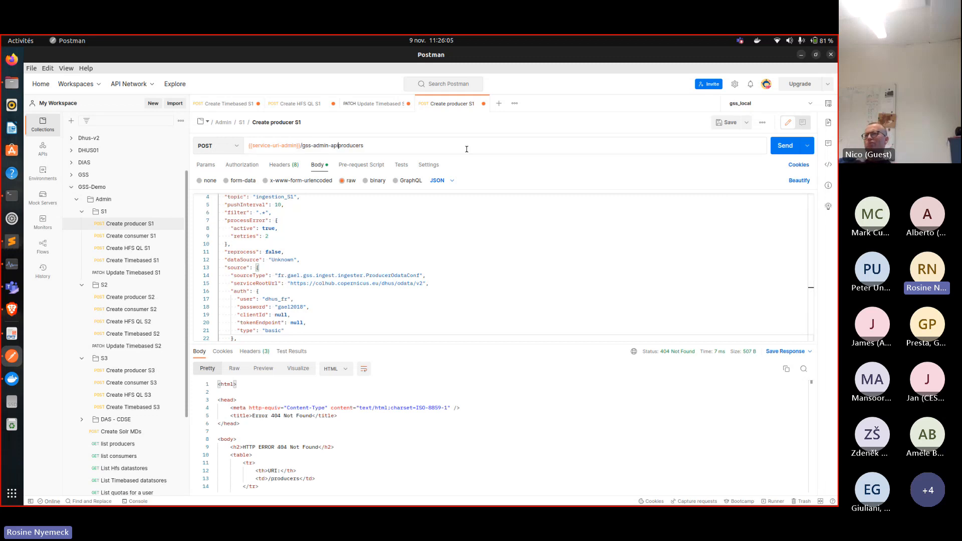
{"action": "type", "text": "/"}
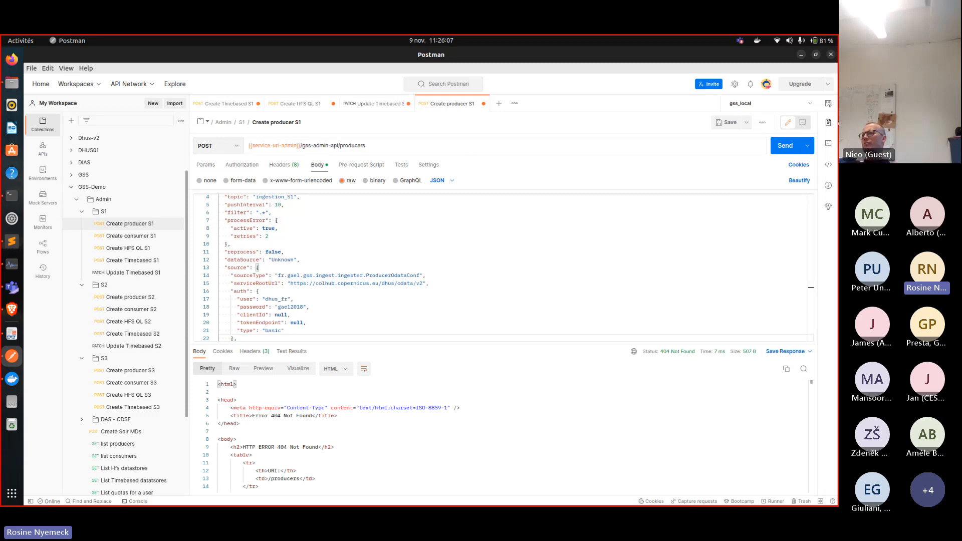
{"action": "left_click", "coordinate": [785, 146]}
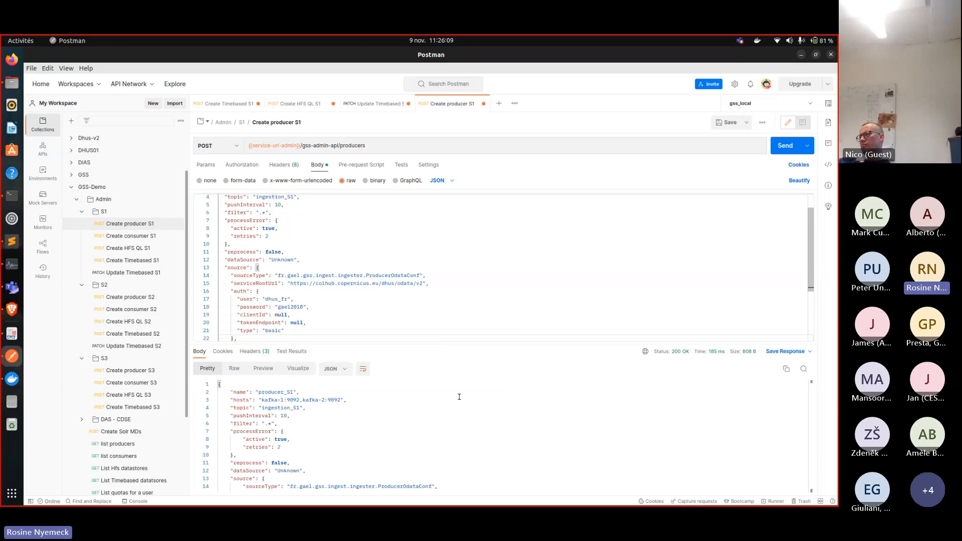
Review the Create producer S1 response, checking the hosts, topic, source and filter values
{"action": "scroll", "coordinate": [455, 414], "scroll_direction": "down", "scroll_amount": 2}
{"action": "scroll", "coordinate": [456, 414], "scroll_direction": "up", "scroll_amount": 2}
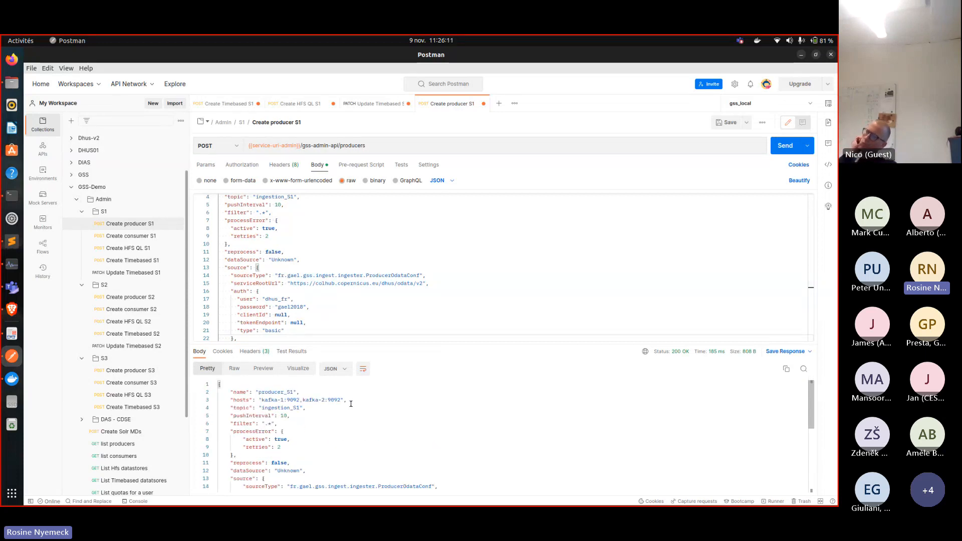
{"action": "left_click_drag", "start_coordinate": [351, 408], "coordinate": [321, 400]}
{"action": "double_click", "coordinate": [263, 408]}
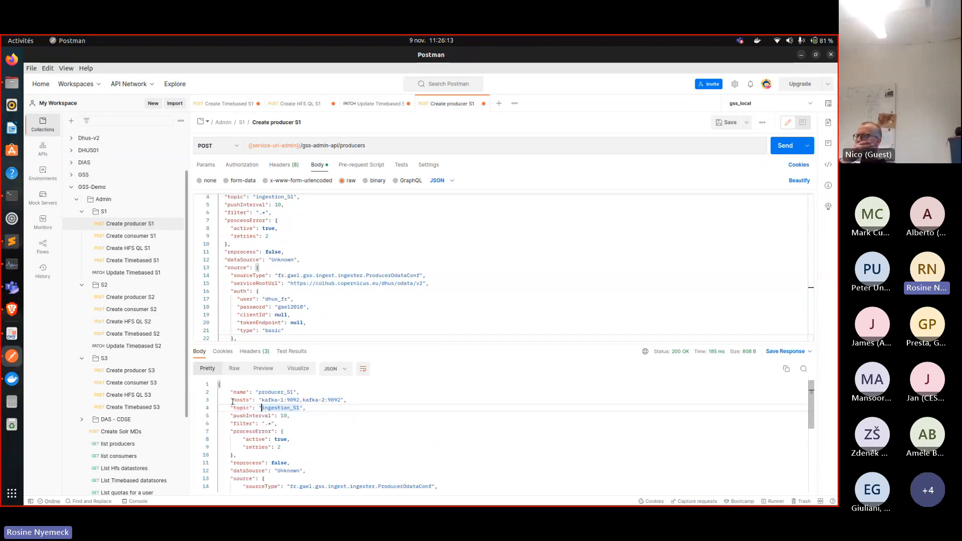
{"action": "left_click_drag", "start_coordinate": [233, 401], "coordinate": [340, 402]}
{"action": "scroll", "coordinate": [352, 404], "scroll_direction": "down", "scroll_amount": 1}
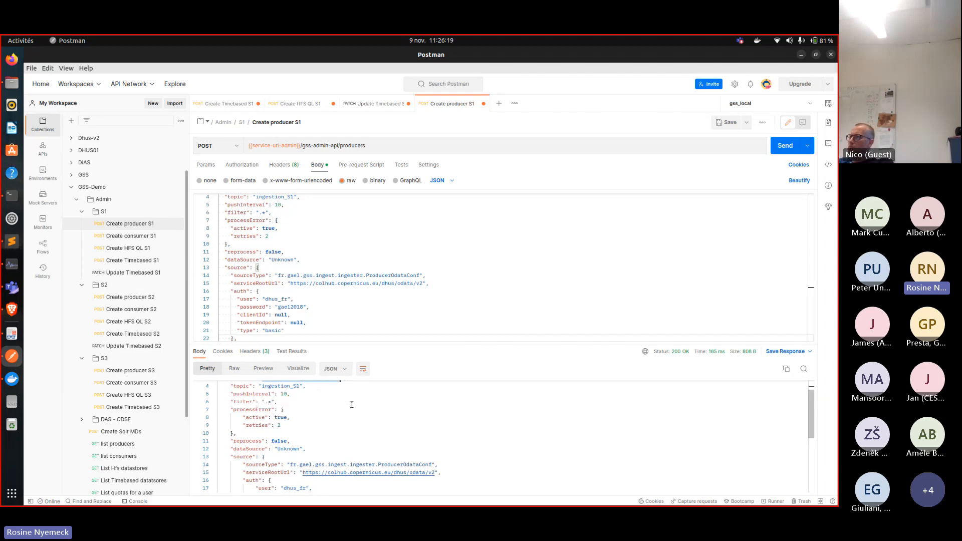
{"action": "scroll", "coordinate": [352, 404], "scroll_direction": "up", "scroll_amount": 1}
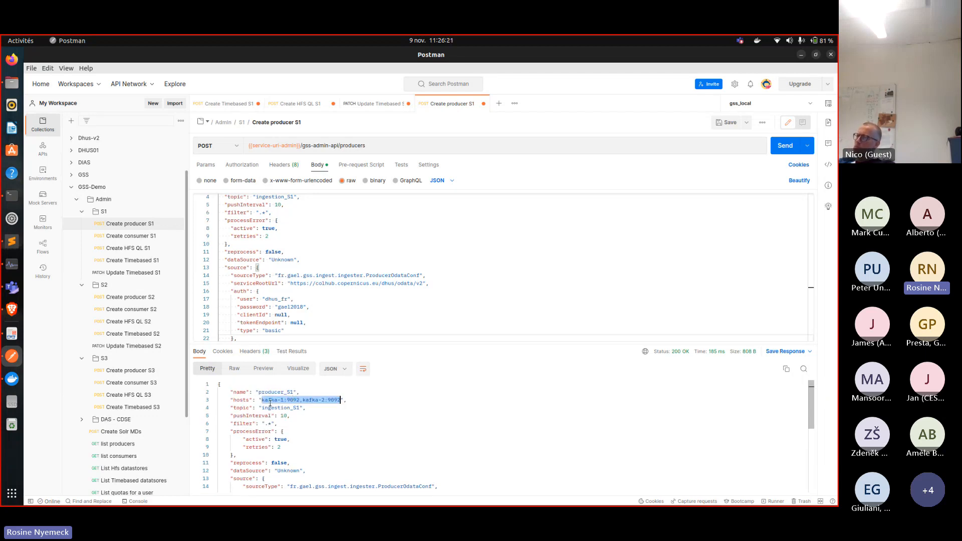
{"action": "scroll", "coordinate": [354, 404], "scroll_direction": "down", "scroll_amount": 3}
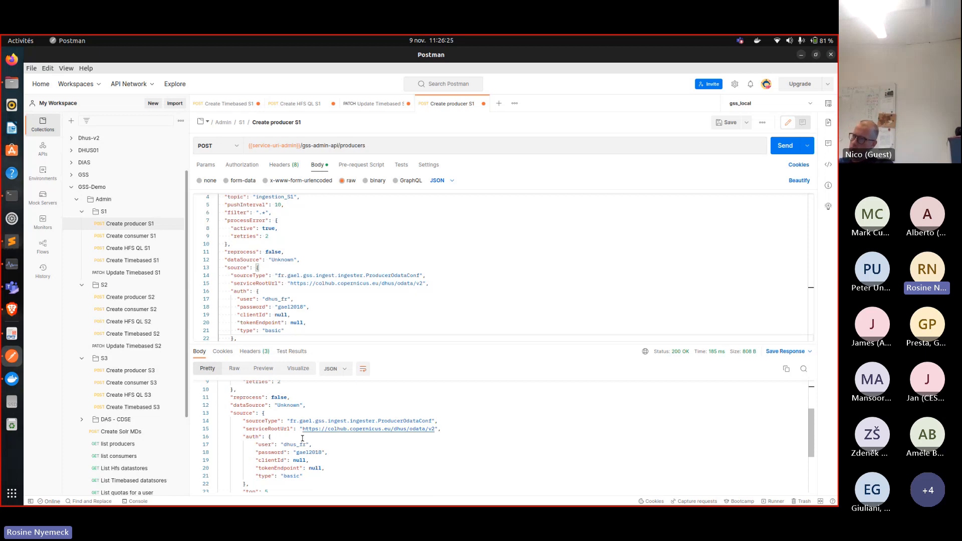
{"action": "scroll", "coordinate": [382, 418], "scroll_direction": "down", "scroll_amount": 4}
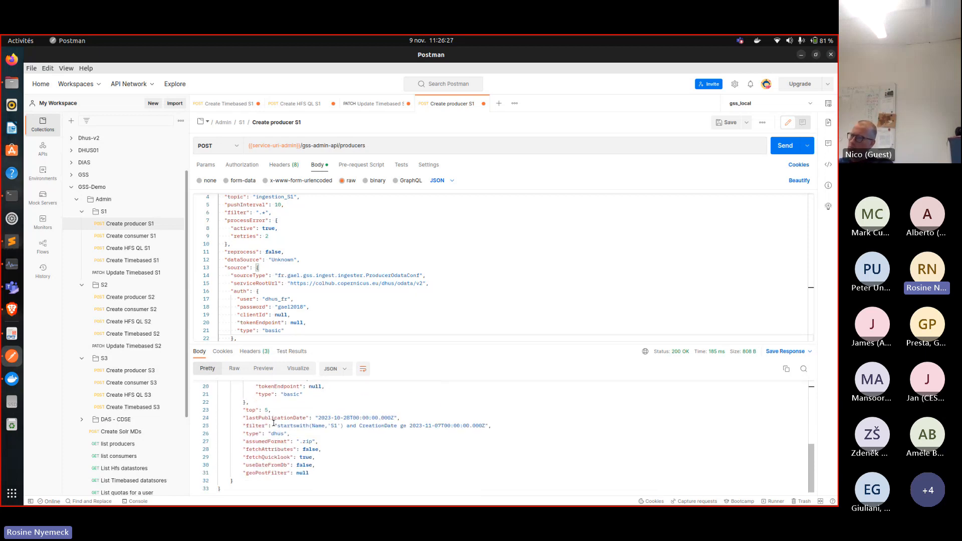
{"action": "left_click", "coordinate": [450, 280]}
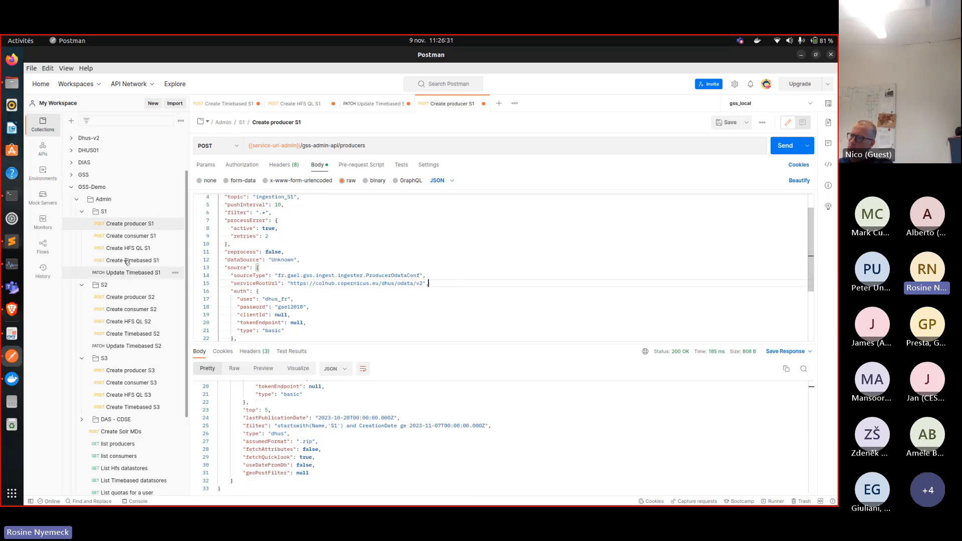
{"action": "left_click", "coordinate": [482, 252]}
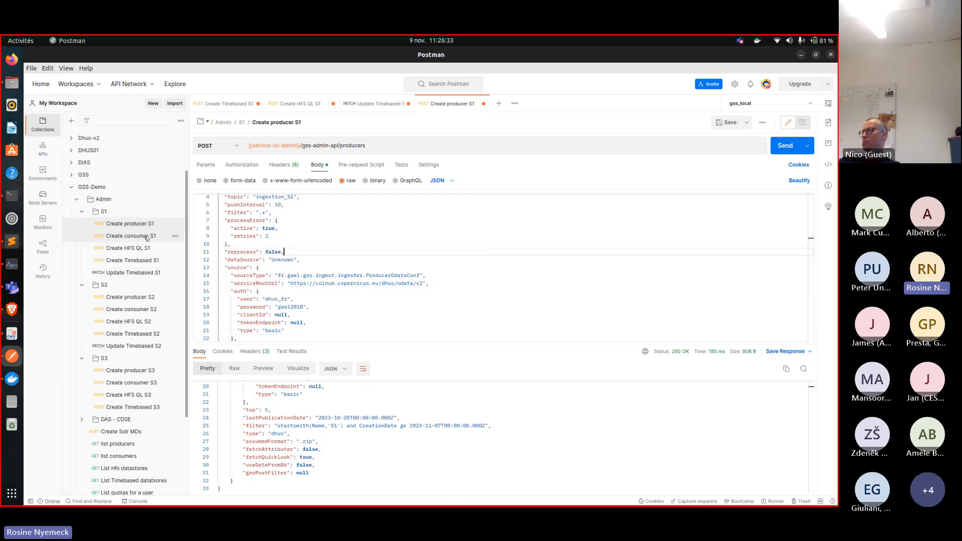
Open the Create consumer S1 request and compare its topics value with the topic in the Create producer S1 body
{"action": "left_click", "coordinate": [128, 236]}
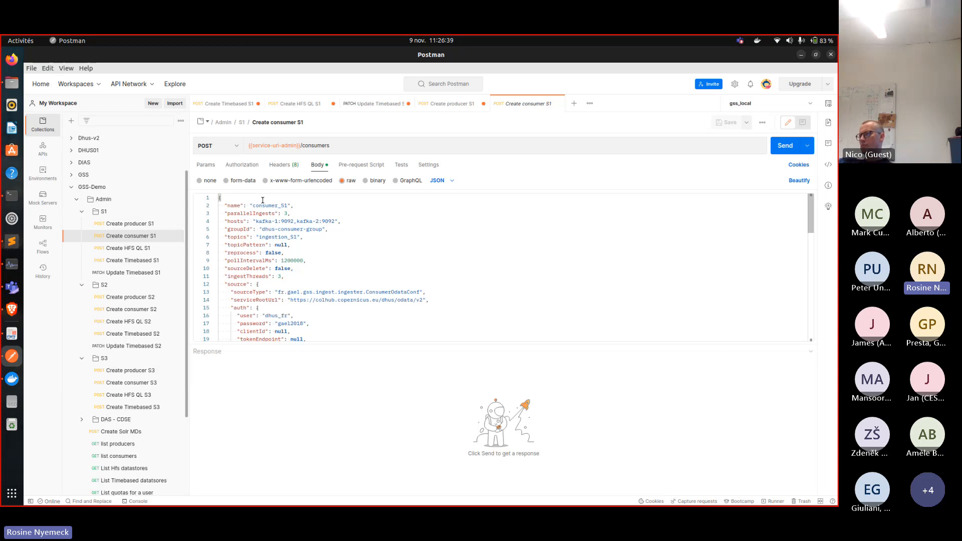
{"action": "left_click", "coordinate": [237, 223]}
{"action": "scroll", "coordinate": [276, 255], "scroll_direction": "down", "scroll_amount": 1}
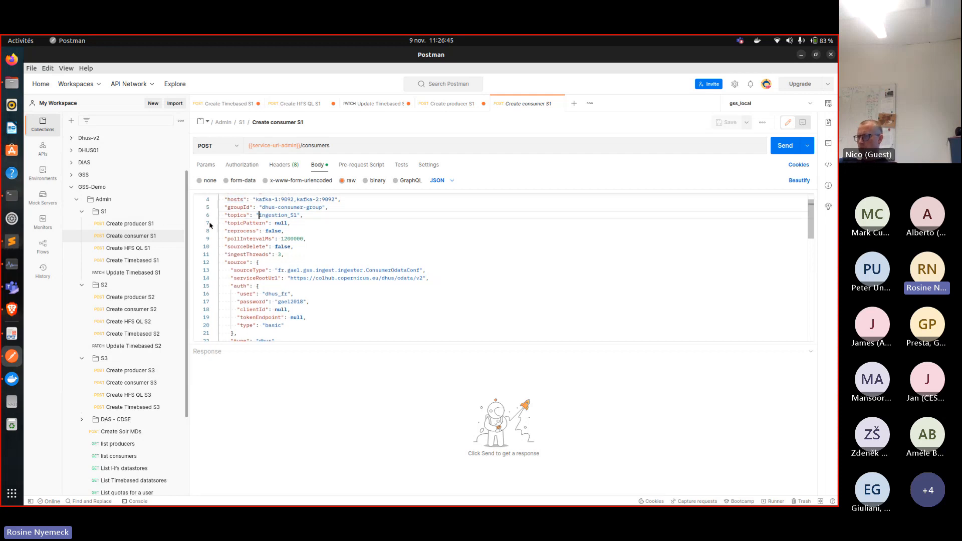
{"action": "left_click", "coordinate": [145, 224]}
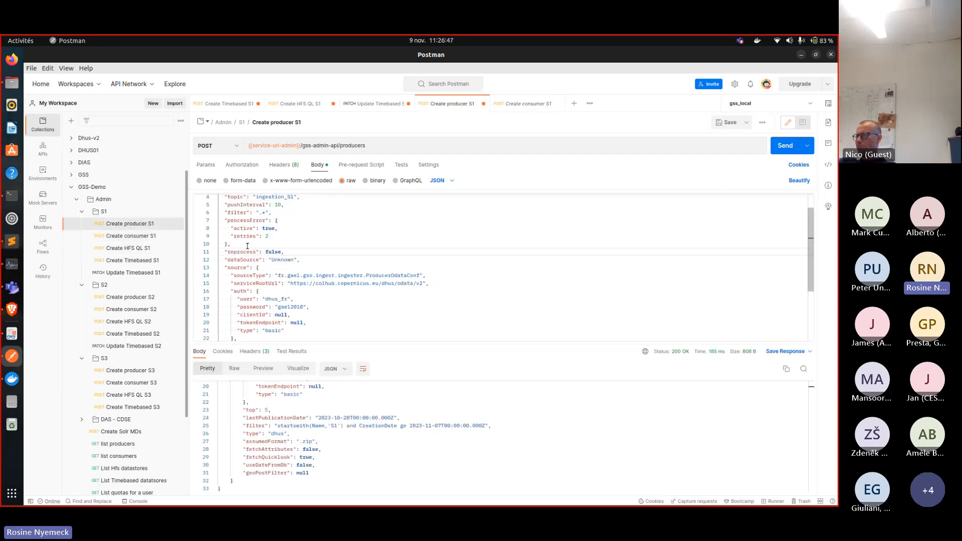
{"action": "scroll", "coordinate": [250, 246], "scroll_direction": "up", "scroll_amount": 1}
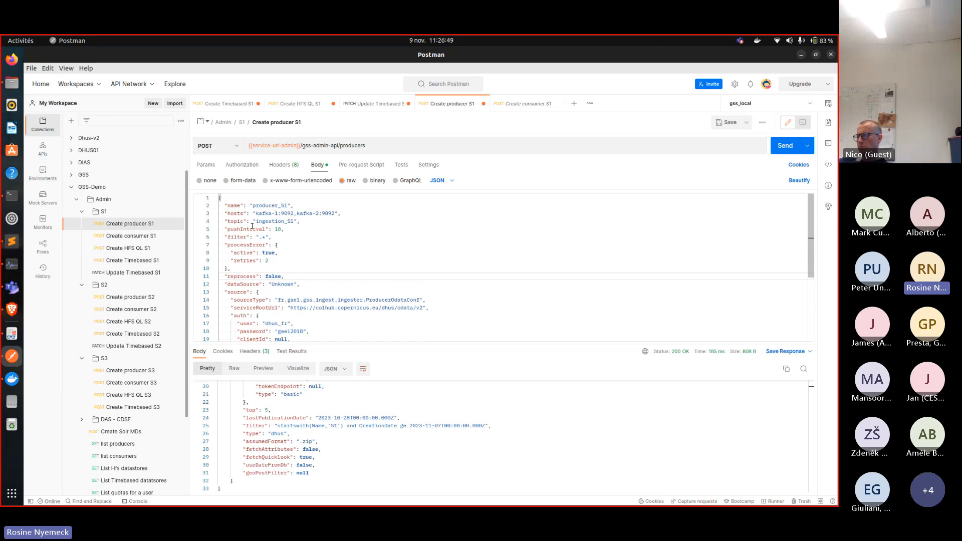
{"action": "left_click", "coordinate": [311, 223]}
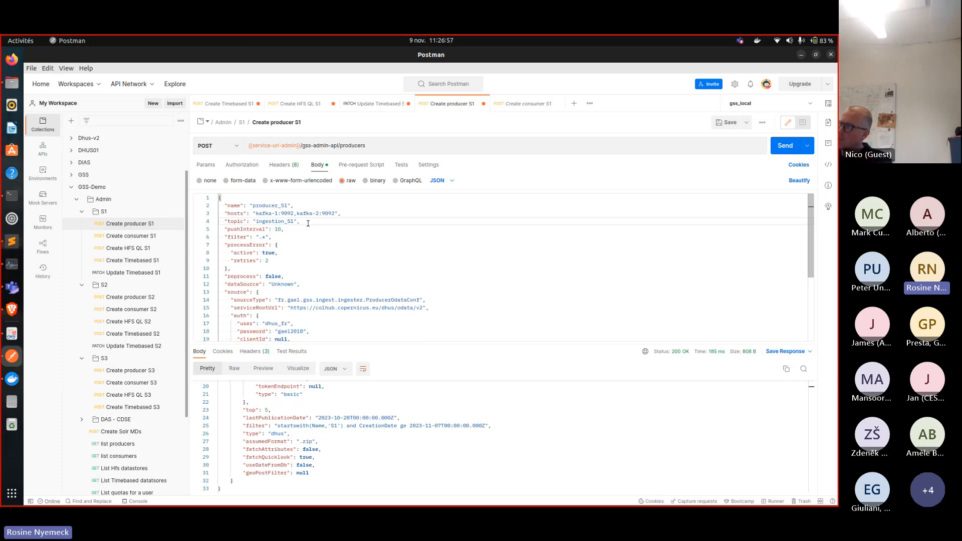
{"action": "left_click", "coordinate": [122, 236]}
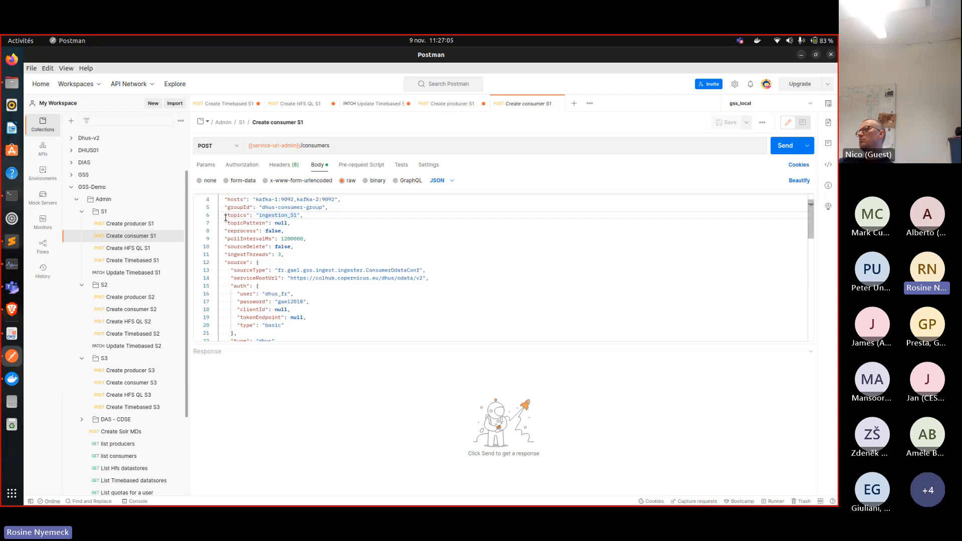
Examine the Create consumer S1 body from its topics value through the source settings to the IngestInDataStores task
{"action": "left_click_drag", "start_coordinate": [225, 215], "coordinate": [320, 212]}
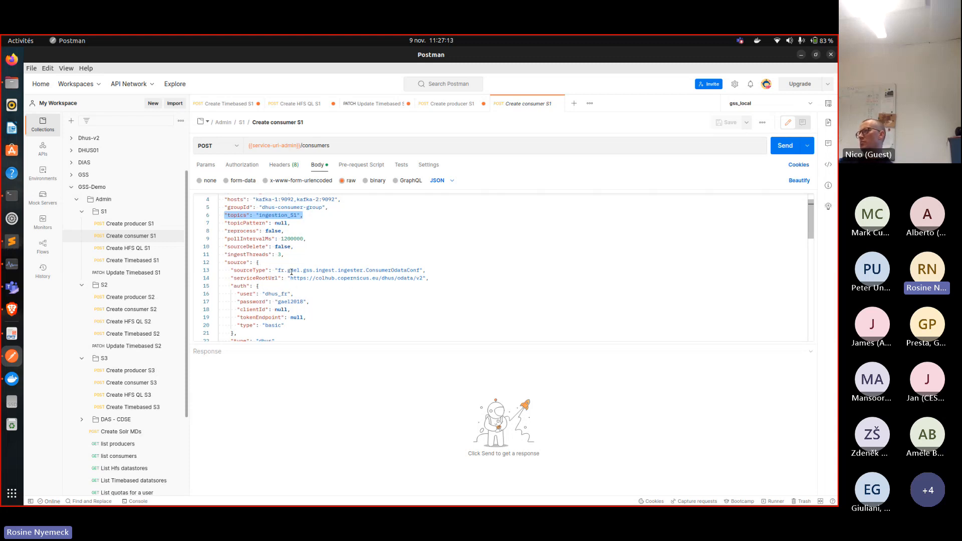
{"action": "scroll", "coordinate": [280, 273], "scroll_direction": "down", "scroll_amount": 1}
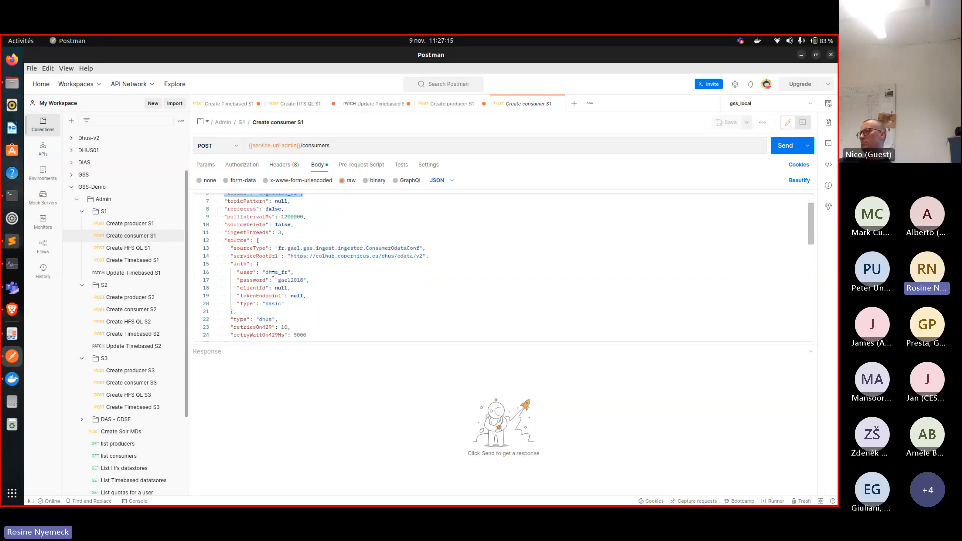
{"action": "scroll", "coordinate": [321, 306], "scroll_direction": "down", "scroll_amount": 5}
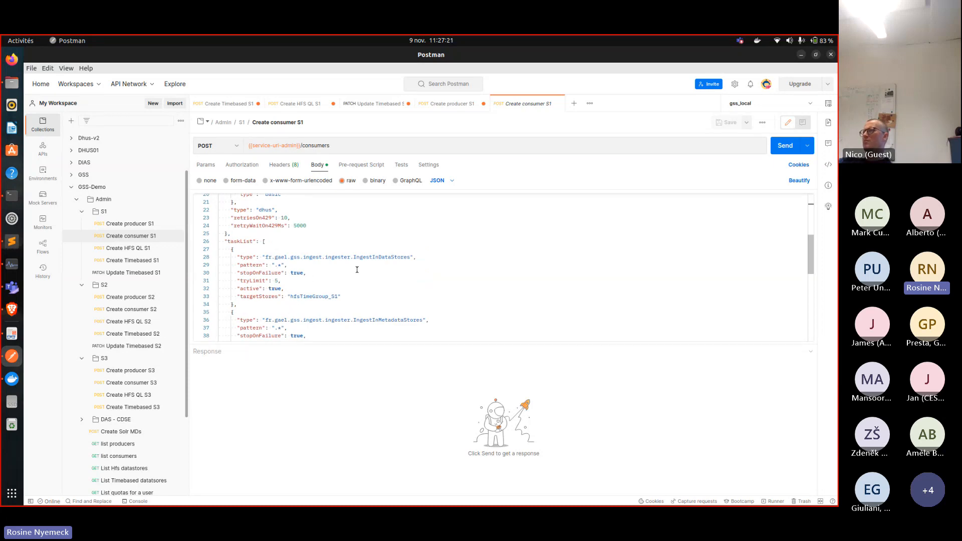
{"action": "scroll", "coordinate": [351, 292], "scroll_direction": "up", "scroll_amount": 2}
{"action": "scroll", "coordinate": [348, 294], "scroll_direction": "down", "scroll_amount": 3}
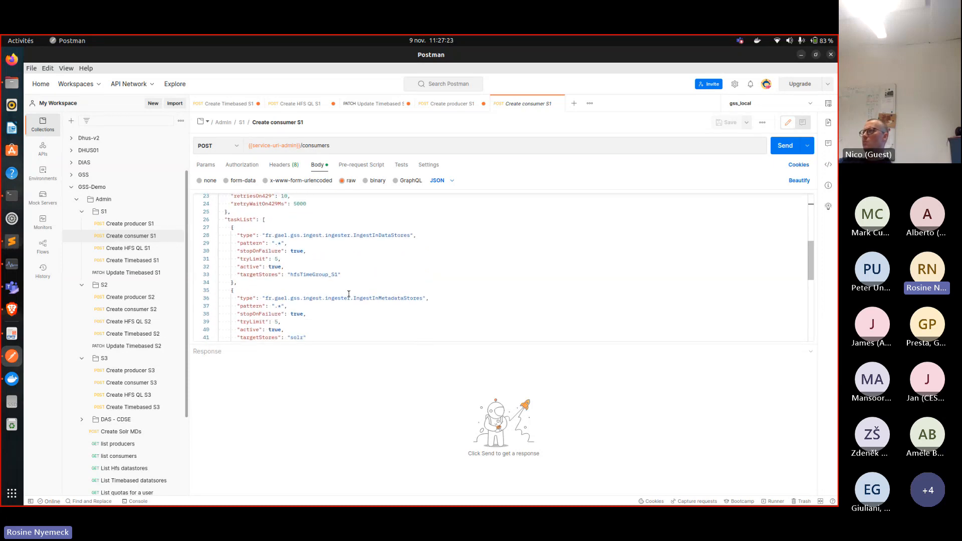
{"action": "double_click", "coordinate": [353, 235]}
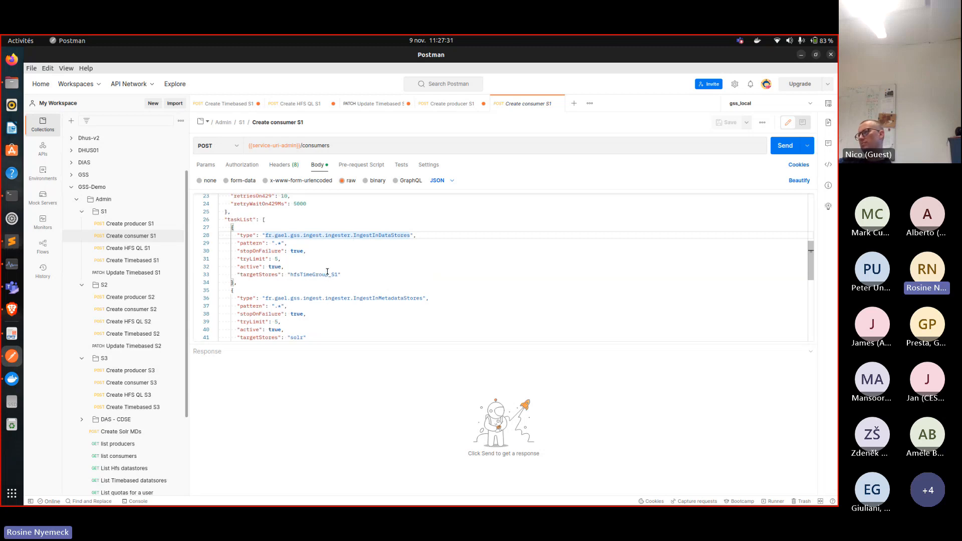
Review the consumer's IngestInMetadataStores, ExtractMetadata and CreateQuicklook tasks with their target stores, and the error manager settings
{"action": "scroll", "coordinate": [365, 259], "scroll_direction": "down", "scroll_amount": 2}
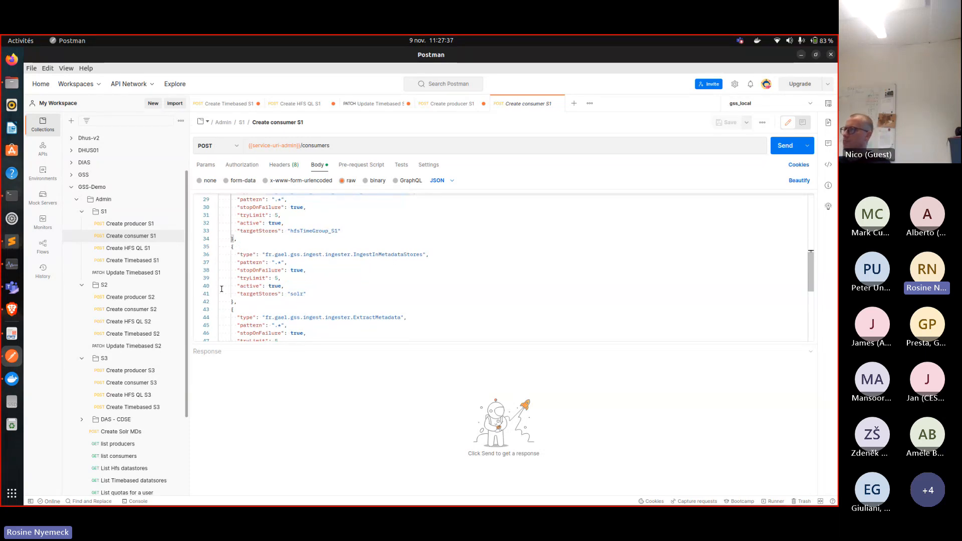
{"action": "scroll", "coordinate": [351, 296], "scroll_direction": "down", "scroll_amount": 2}
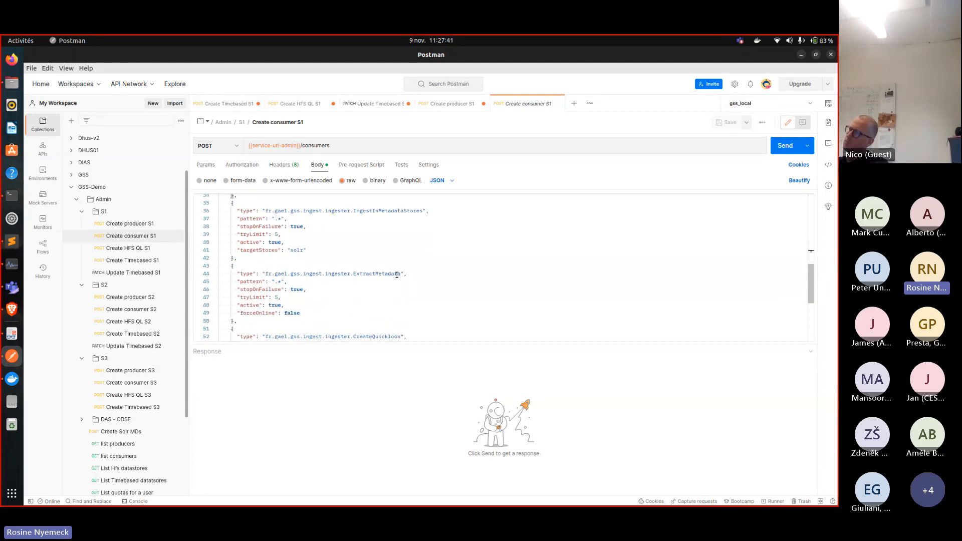
{"action": "left_click", "coordinate": [394, 274]}
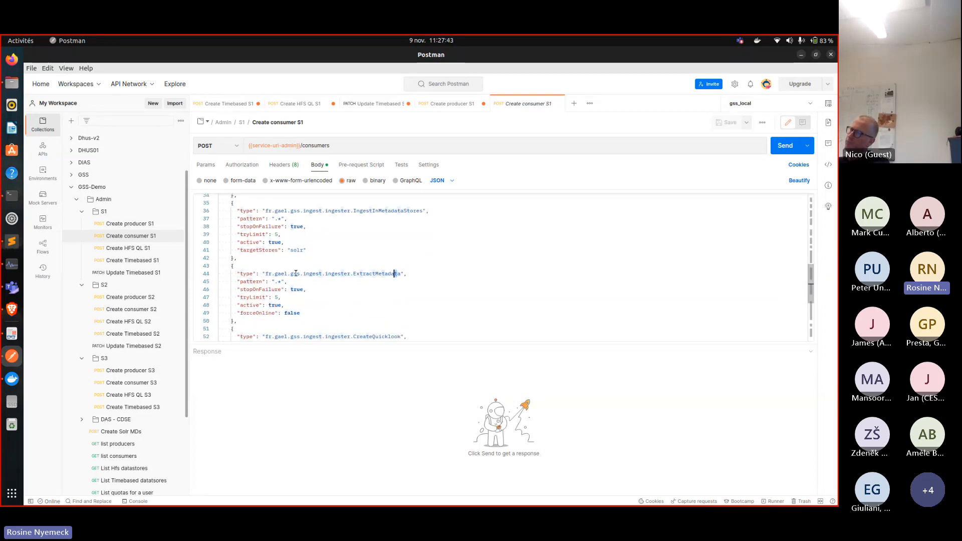
{"action": "scroll", "coordinate": [351, 312], "scroll_direction": "down", "scroll_amount": 1}
{"action": "scroll", "coordinate": [351, 312], "scroll_direction": "down", "scroll_amount": 1}
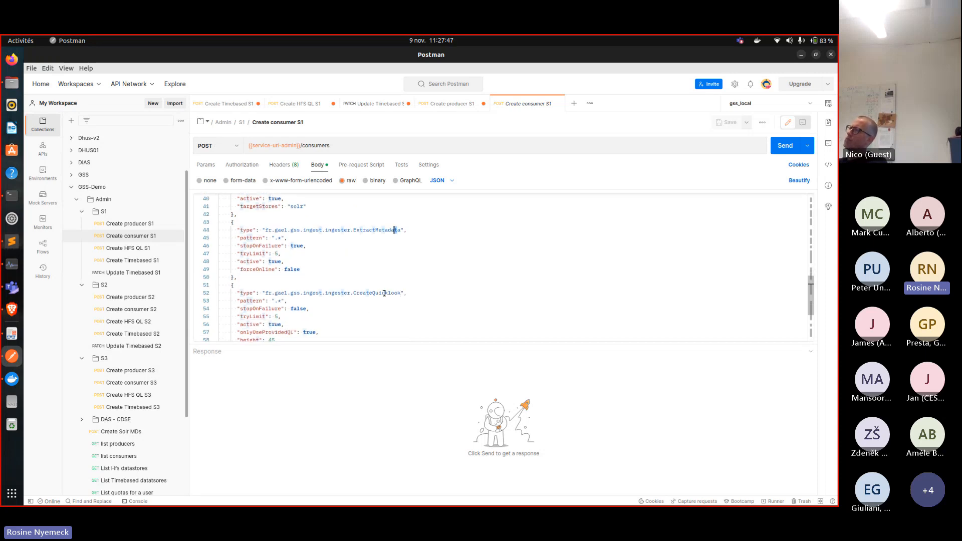
{"action": "scroll", "coordinate": [377, 292], "scroll_direction": "down", "scroll_amount": 1}
{"action": "scroll", "coordinate": [377, 292], "scroll_direction": "down", "scroll_amount": 1}
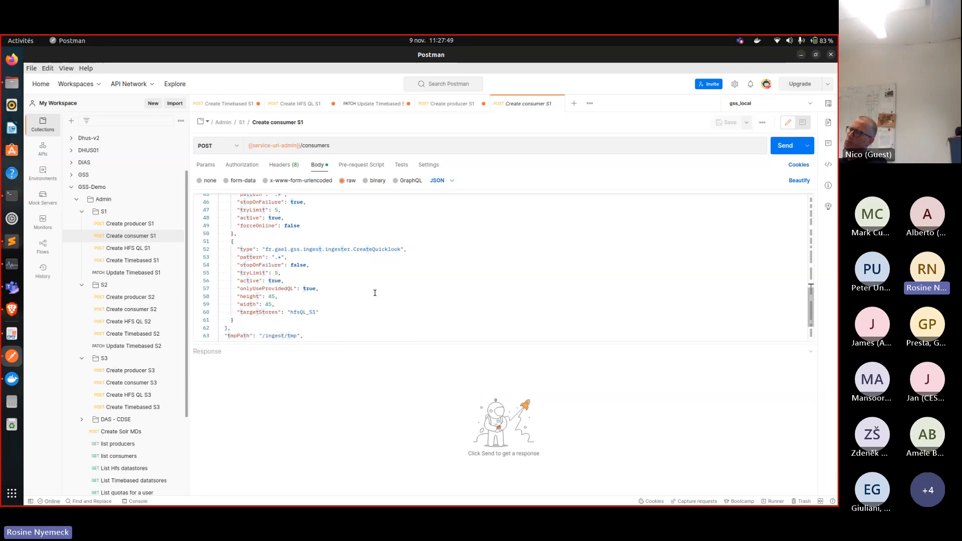
{"action": "scroll", "coordinate": [352, 295], "scroll_direction": "up", "scroll_amount": 3}
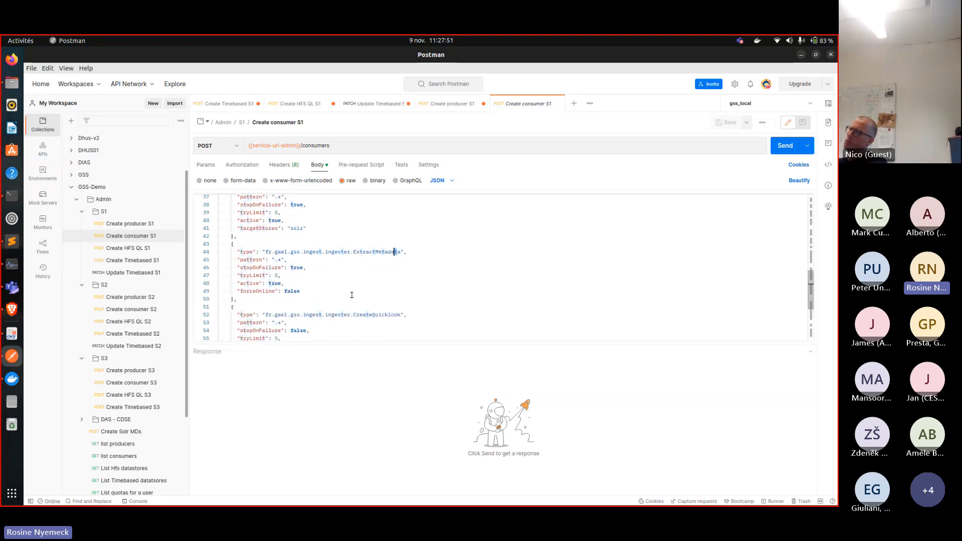
{"action": "scroll", "coordinate": [352, 295], "scroll_direction": "down", "scroll_amount": 2}
{"action": "scroll", "coordinate": [347, 322], "scroll_direction": "down", "scroll_amount": 3}
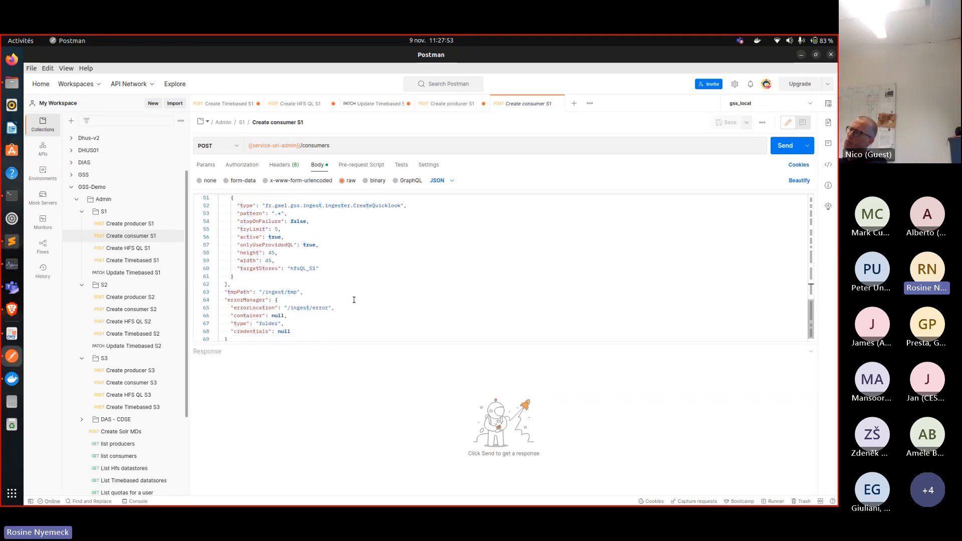
{"action": "left_click", "coordinate": [404, 272]}
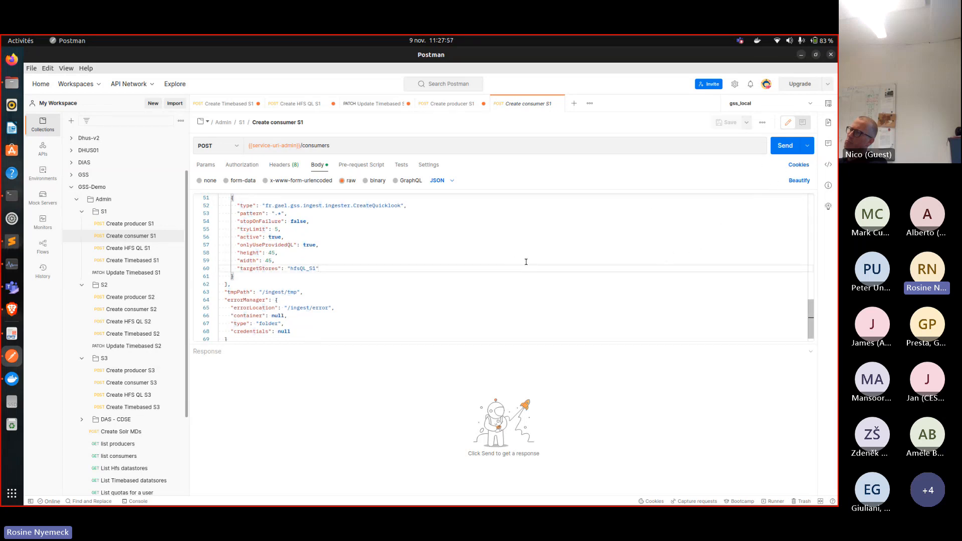
Insert gss-admin-api/ before consumers in the Create consumer S1 URL and send the request
{"action": "left_click", "coordinate": [302, 146]}
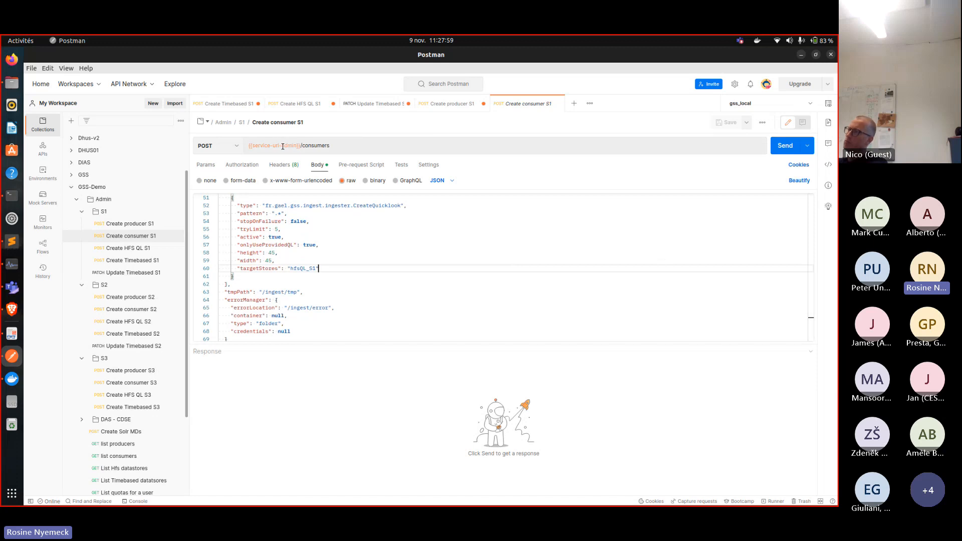
{"action": "type", "text": "gss-admin-api/"}
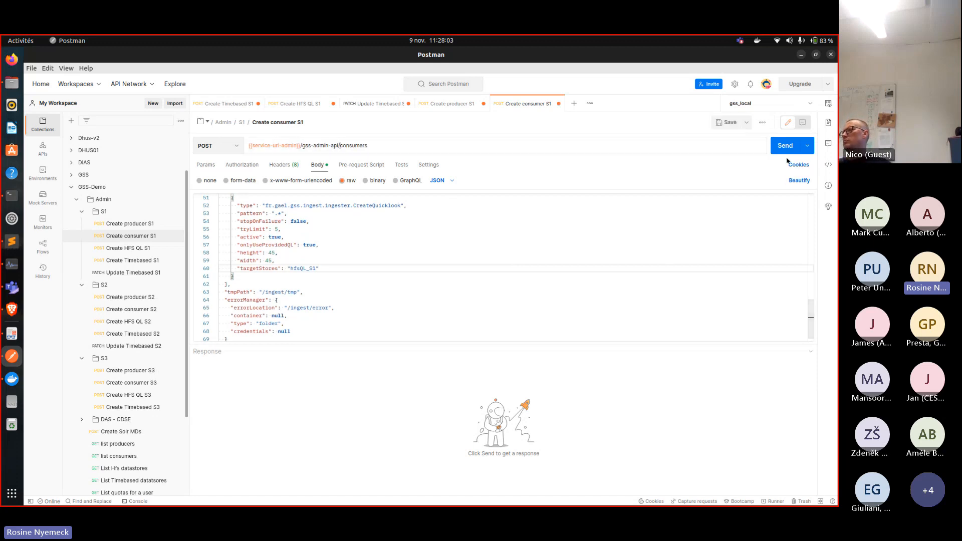
{"action": "key", "text": "ctrl+Return"}
{"action": "scroll", "coordinate": [465, 446], "scroll_direction": "down", "scroll_amount": 7}
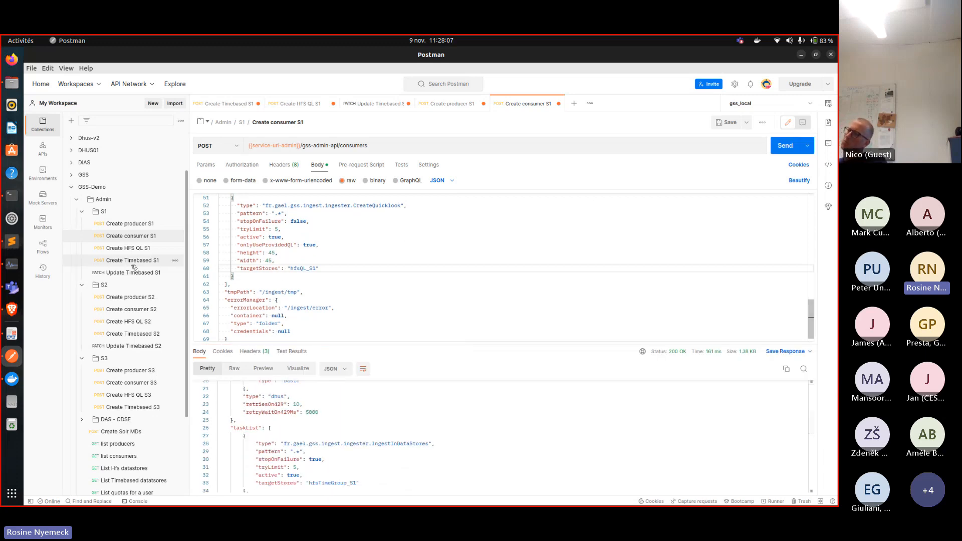
Open the Create Solr MDs request and check the hosts and user entries in its body
{"action": "left_click", "coordinate": [119, 433]}
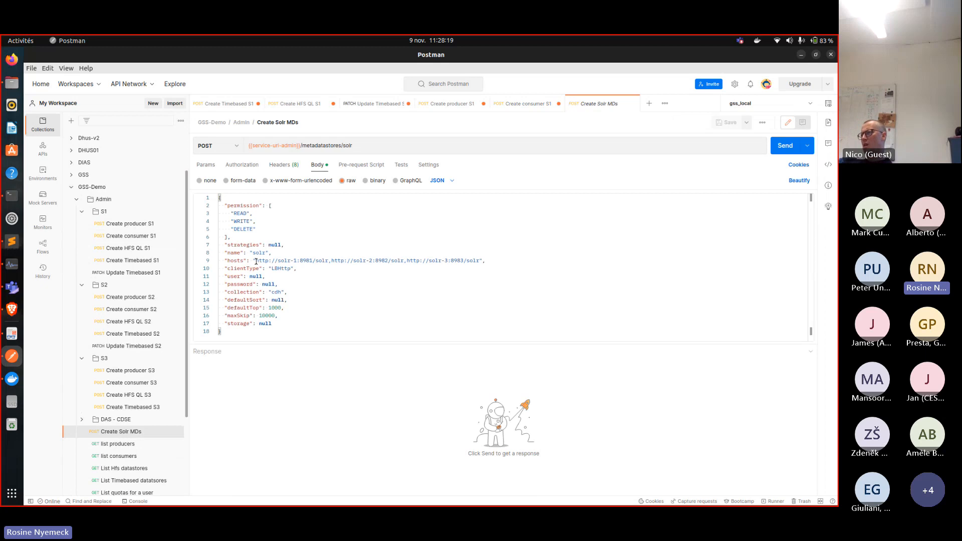
{"action": "left_click_drag", "start_coordinate": [256, 261], "coordinate": [486, 261]}
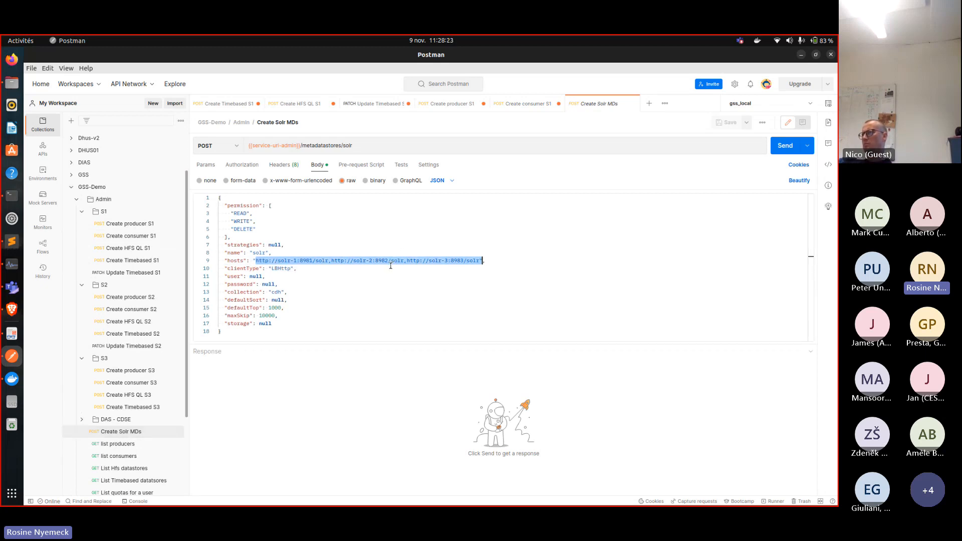
{"action": "left_click", "coordinate": [264, 277]}
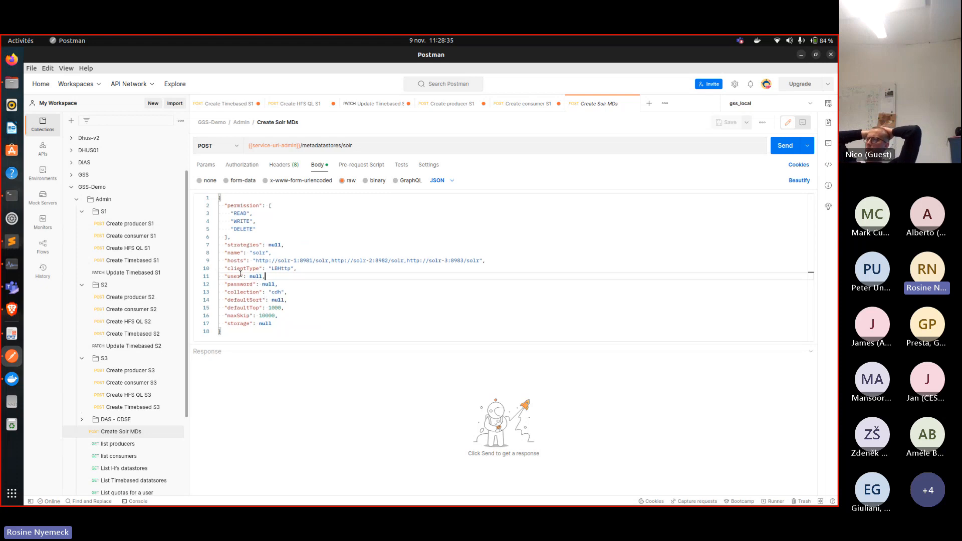
Insert gss-admin-api/ before metadatastores/solr in the Create Solr MDs URL, send the request and look through its response
{"action": "left_click", "coordinate": [308, 146]}
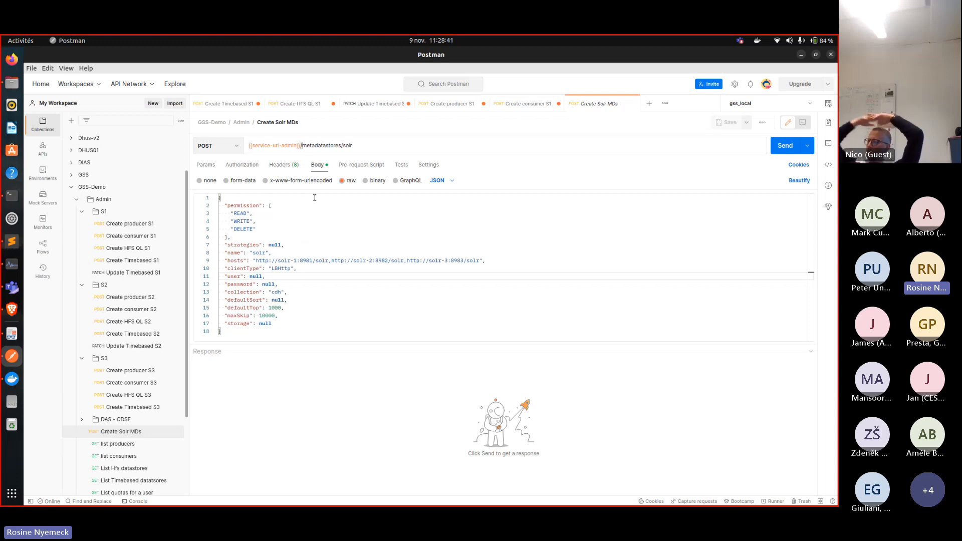
{"action": "type", "text": "gss-admin-api/"}
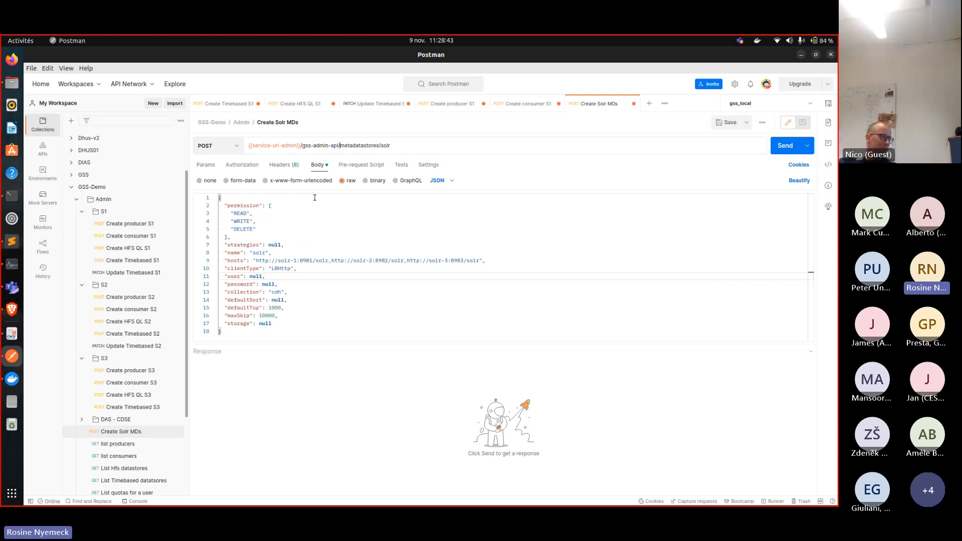
{"action": "left_click", "coordinate": [785, 146]}
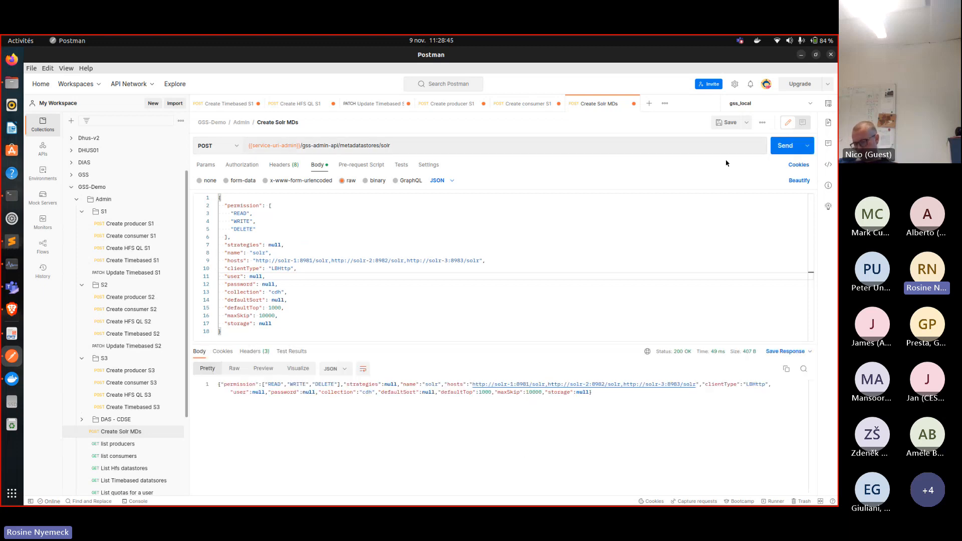
{"action": "scroll", "coordinate": [339, 411], "scroll_direction": "down", "scroll_amount": 2}
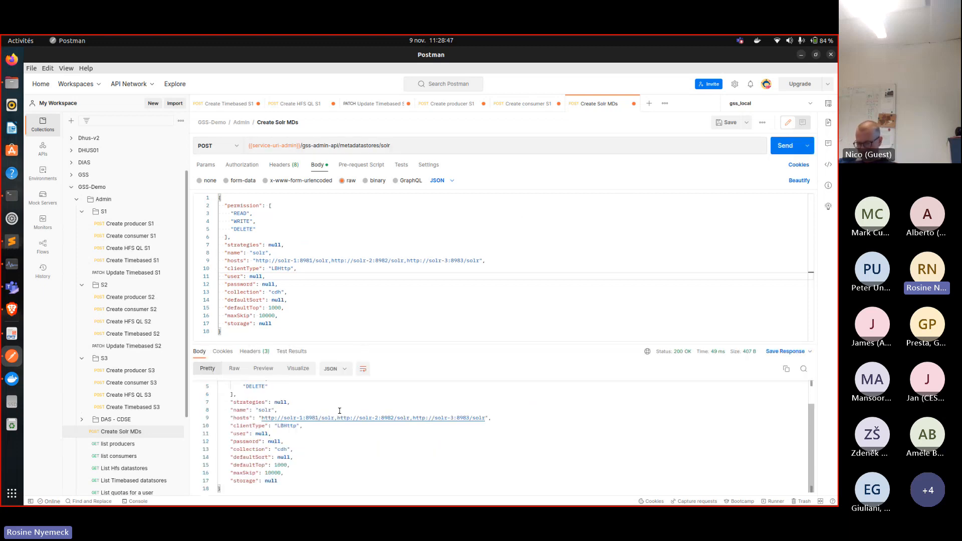
{"action": "scroll", "coordinate": [339, 407], "scroll_direction": "up", "scroll_amount": 2}
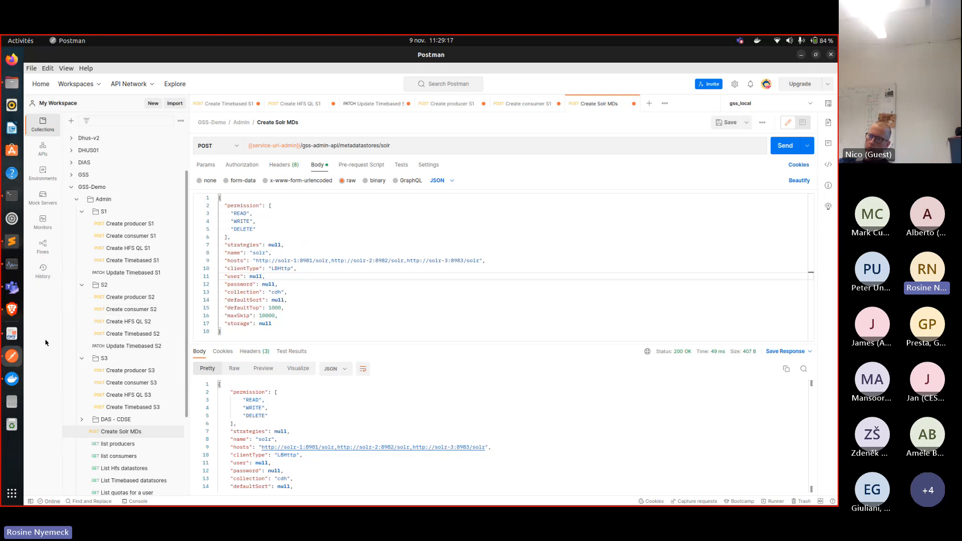
Switch to the Terminal session in the ingestionS1 folder and open INGESTION_DHUS-HFS_S1.properties with subl
{"action": "left_click", "coordinate": [12, 195]}
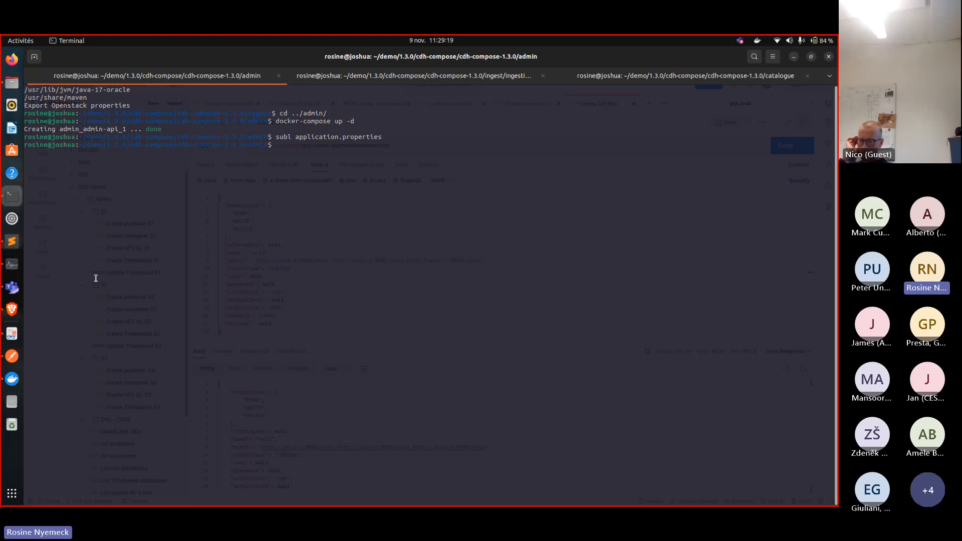
{"action": "left_click", "coordinate": [12, 265]}
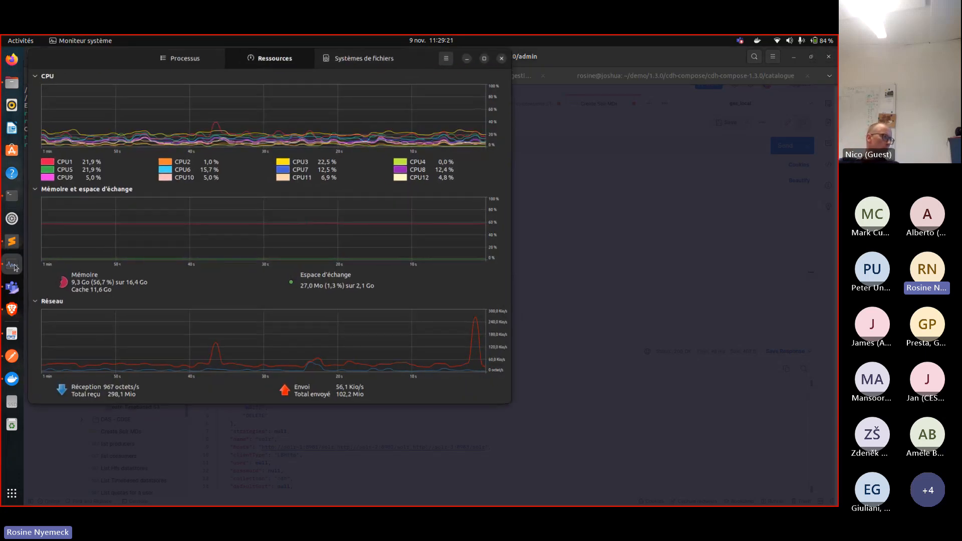
{"action": "left_click", "coordinate": [471, 57]}
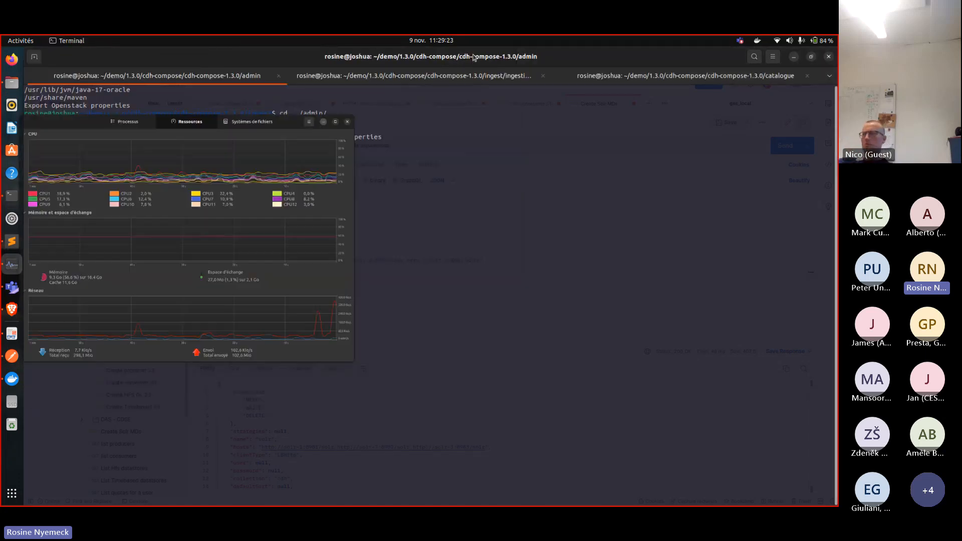
{"action": "left_click", "coordinate": [422, 81]}
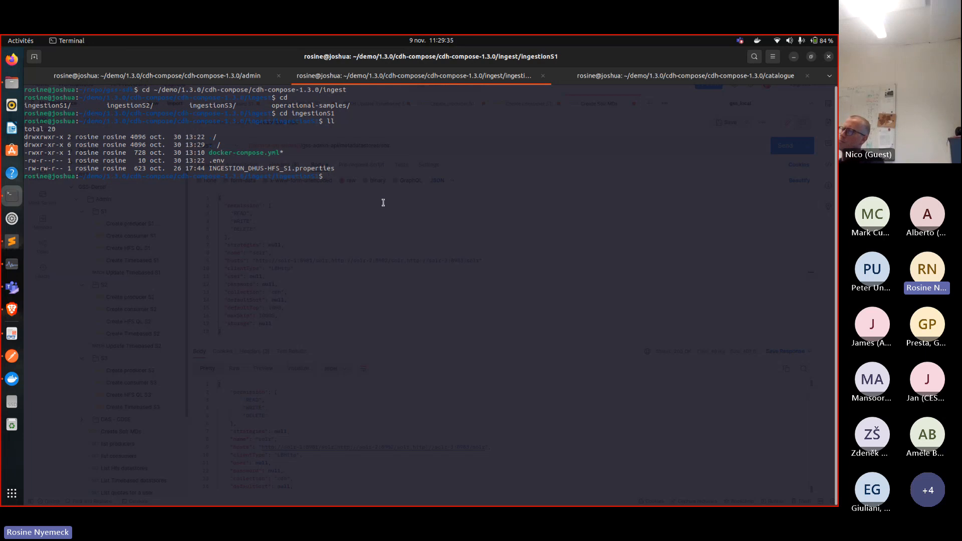
{"action": "type", "text": "sub"}
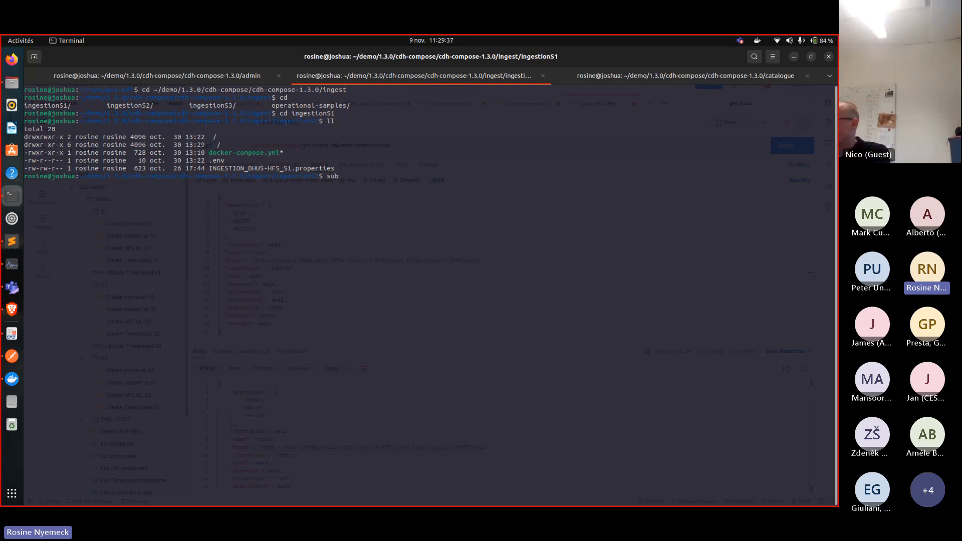
{"action": "type", "text": "l"}
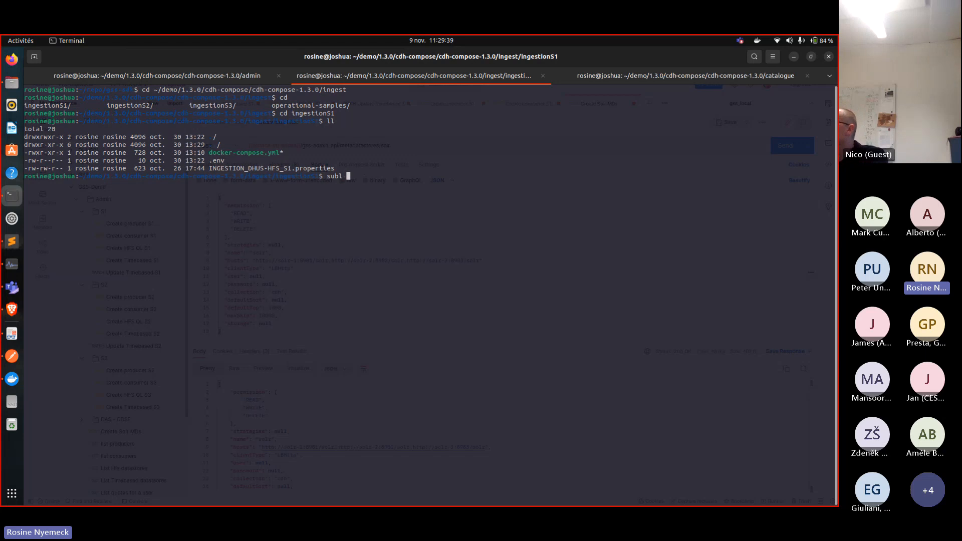
{"action": "double_click", "coordinate": [305, 168]}
{"action": "middle_click", "coordinate": [402, 182]}
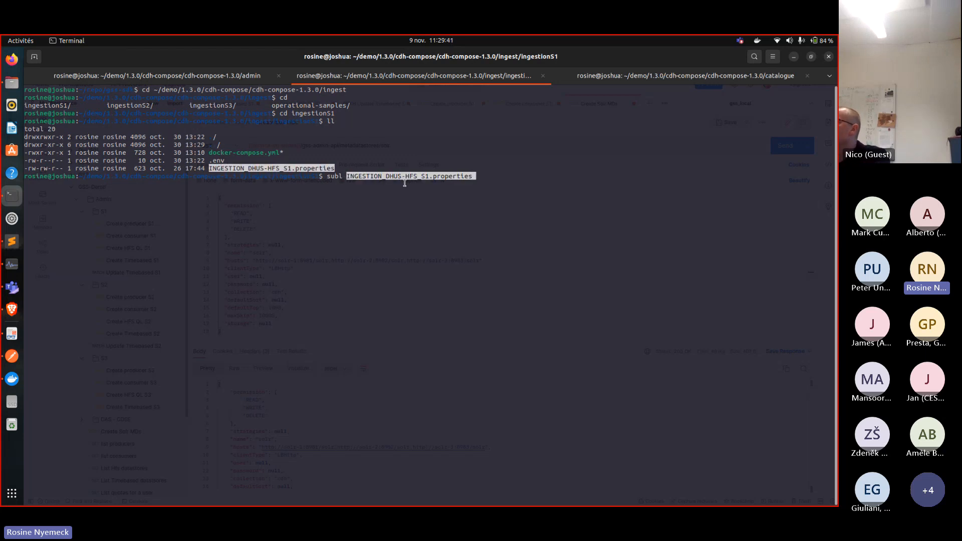
{"action": "key", "text": "Return"}
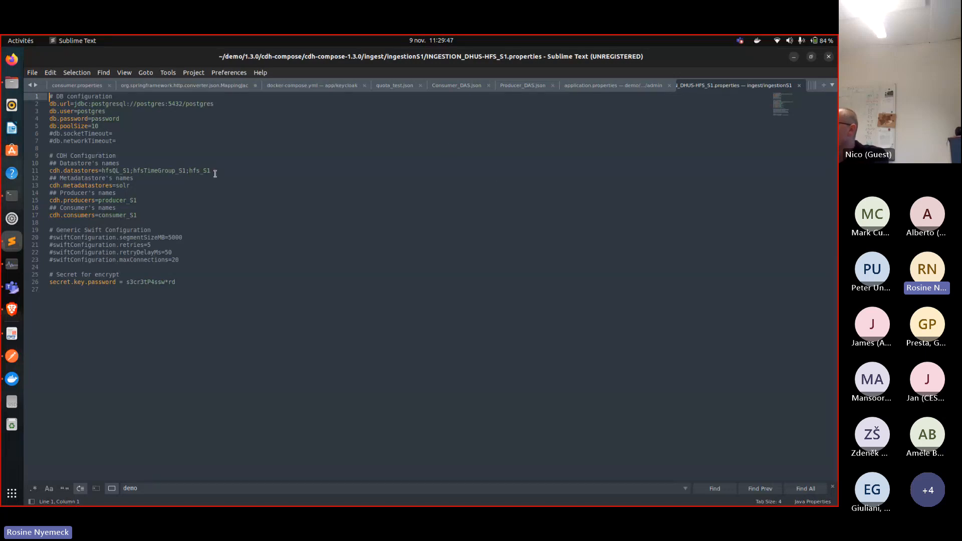
Review the datastore, metadatastore, producer and consumer names in the ingestion properties, and the secret key password entry
{"action": "left_click", "coordinate": [215, 174]}
{"action": "left_click_drag", "start_coordinate": [215, 173], "coordinate": [115, 172]}
{"action": "left_click", "coordinate": [128, 177]}
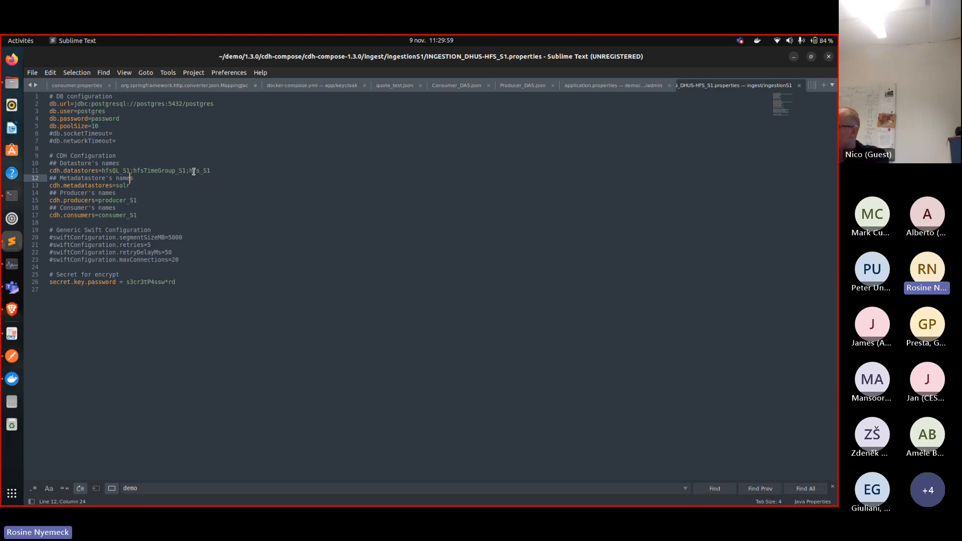
{"action": "left_click_drag", "start_coordinate": [137, 186], "coordinate": [123, 215]}
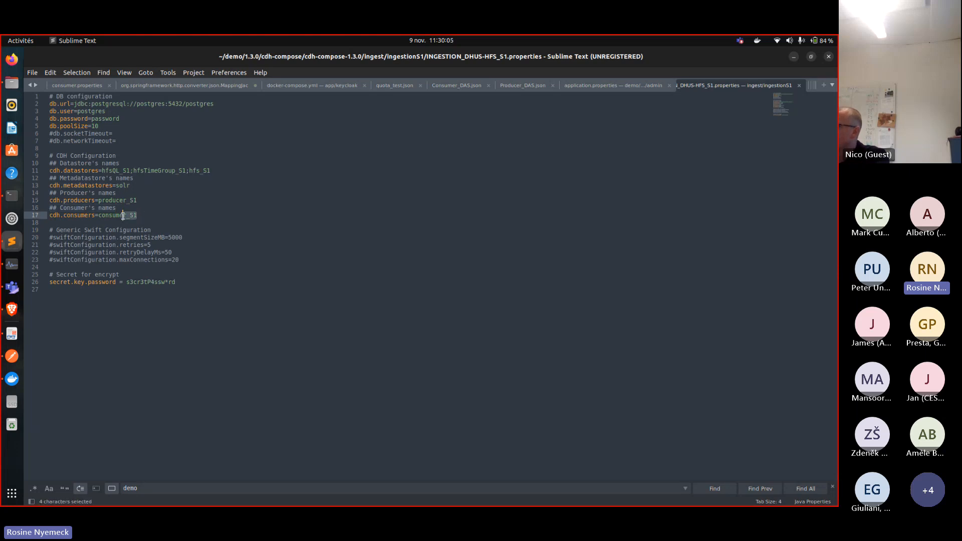
{"action": "left_click_drag", "start_coordinate": [175, 282], "coordinate": [53, 281]}
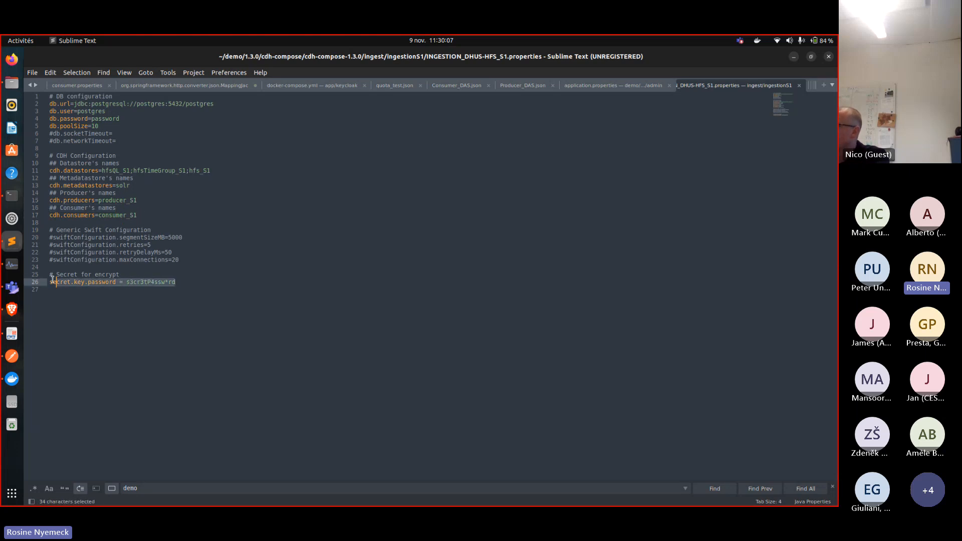
Switch back to the Terminal session in the ingestionS1 folder and start the S1 ingestion service with docker-compose up -d
{"action": "left_click", "coordinate": [102, 282]}
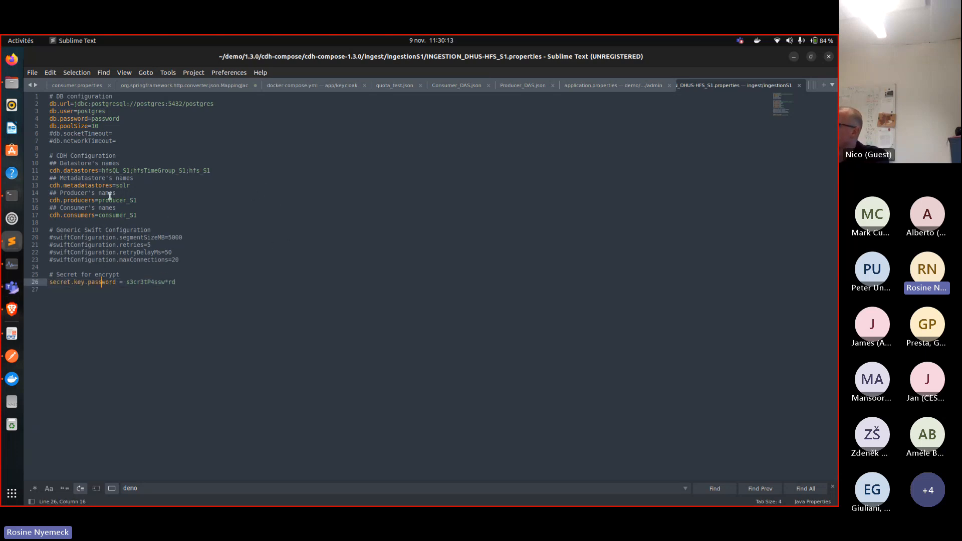
{"action": "left_click", "coordinate": [104, 127]}
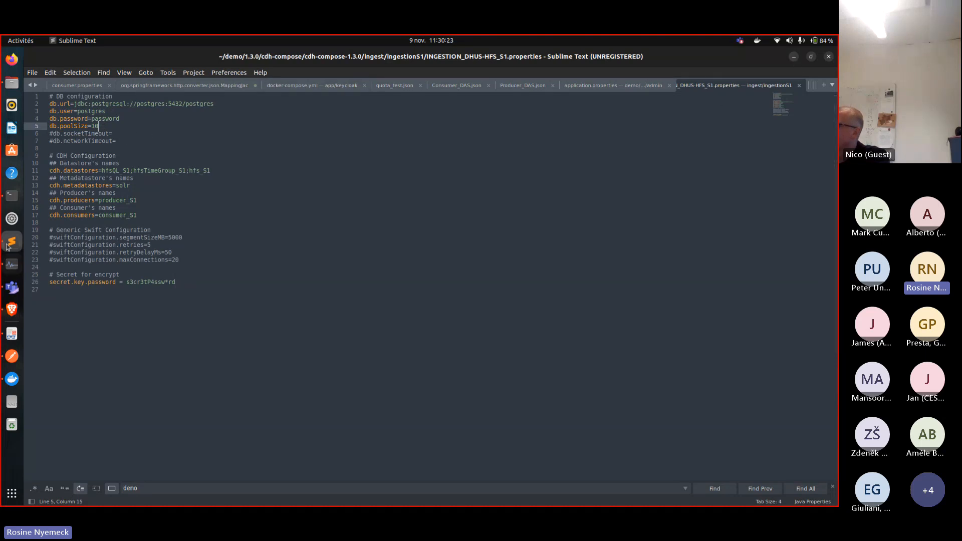
{"action": "left_click", "coordinate": [13, 203]}
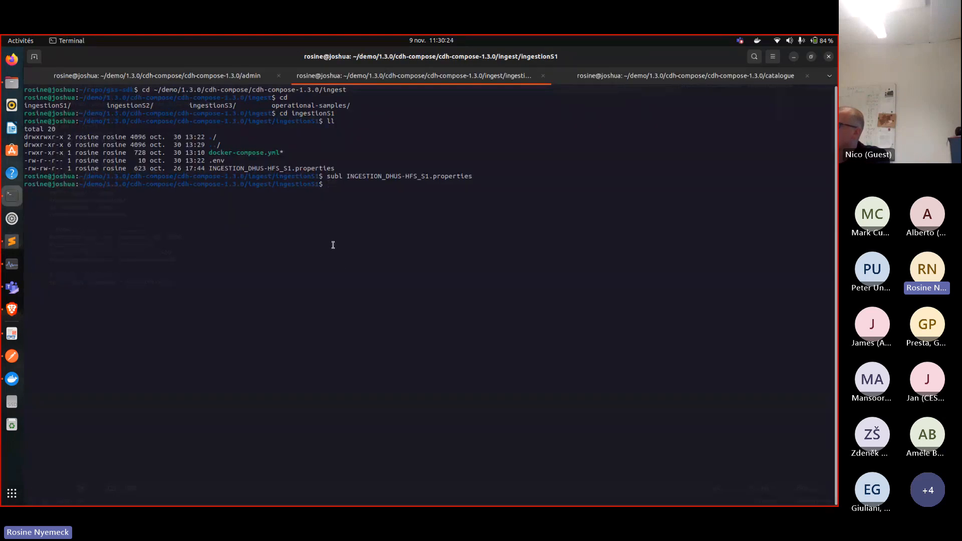
{"action": "type", "text": "docker-"}
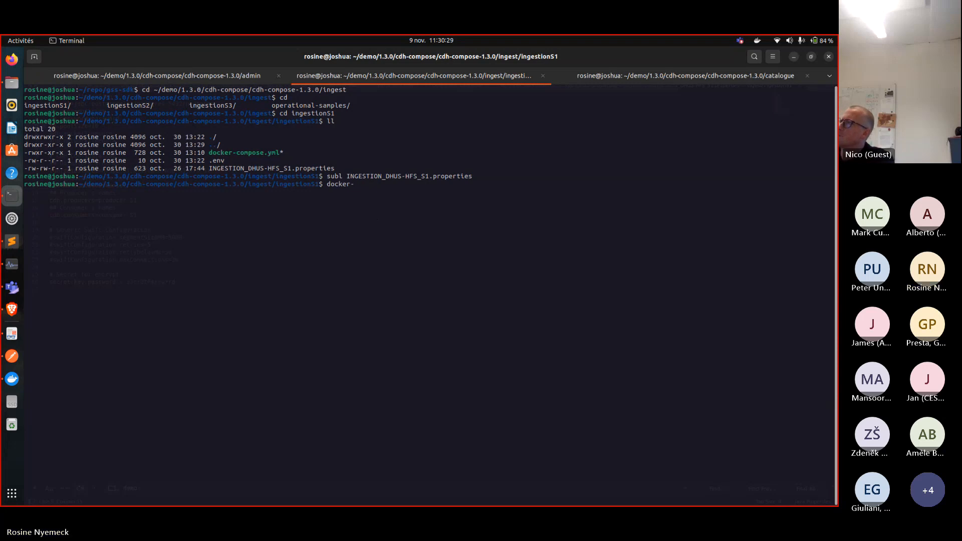
{"action": "type", "text": "compose "}
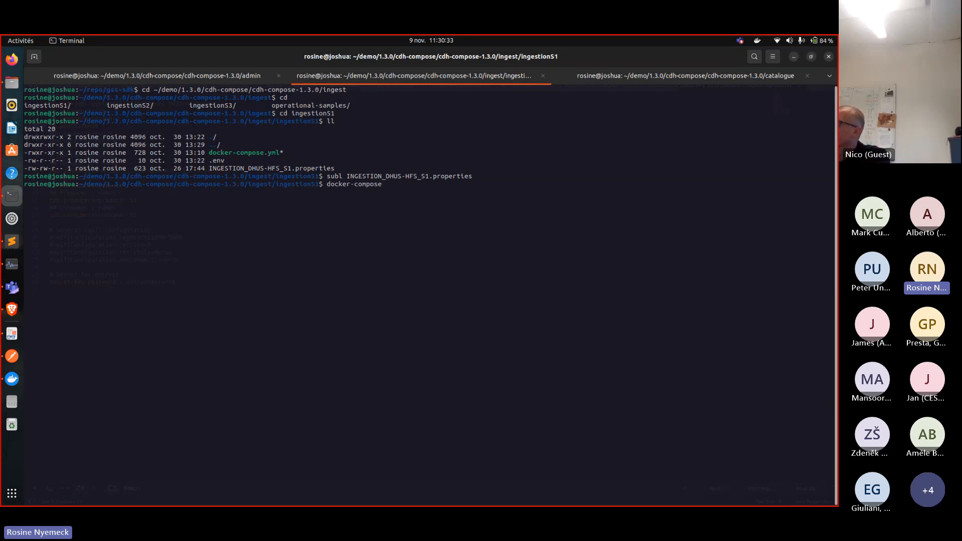
{"action": "type", "text": "up -d"}
{"action": "key", "text": "Return"}
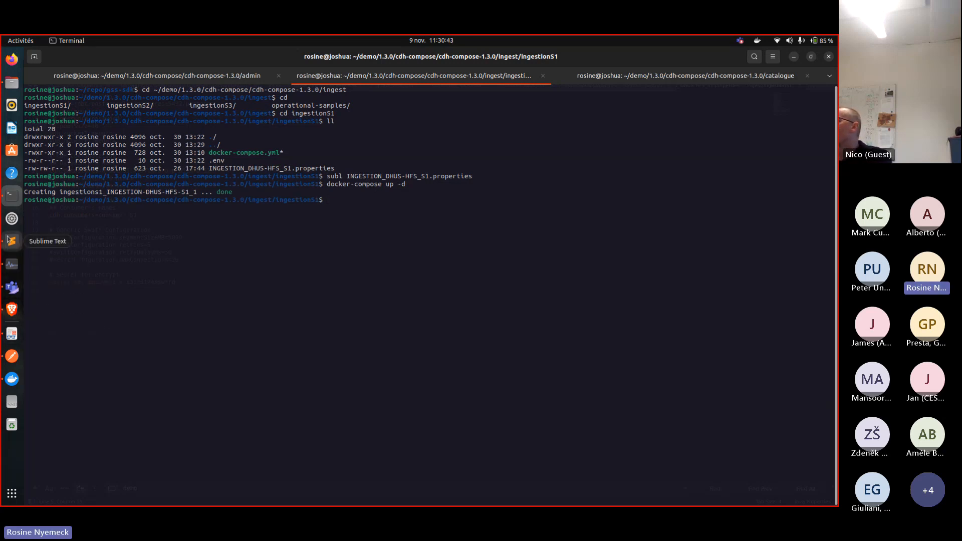
Switch to Docker Desktop, find the ingestions1 group in the container list and check its log output
{"action": "left_click", "coordinate": [11, 385]}
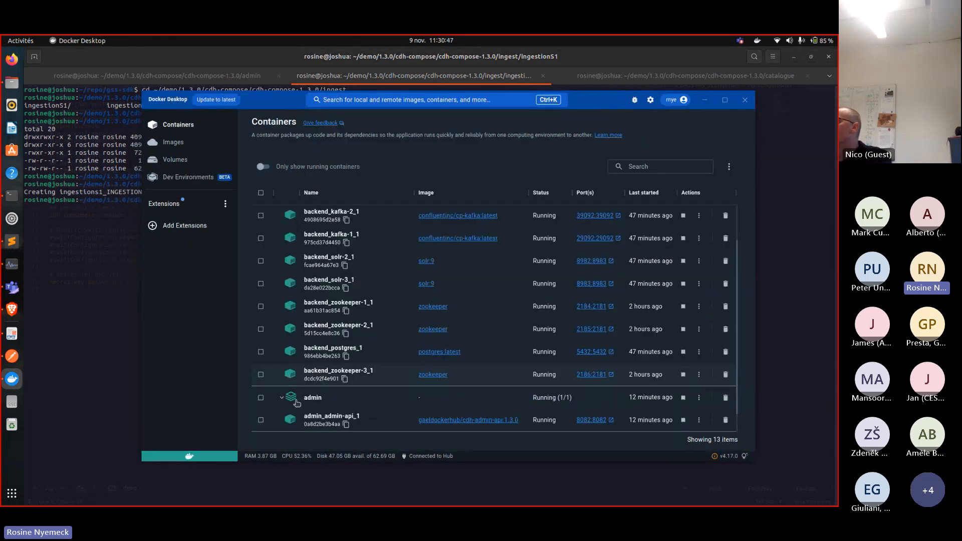
{"action": "scroll", "coordinate": [293, 403], "scroll_direction": "down", "scroll_amount": 1}
{"action": "left_click", "coordinate": [282, 420]}
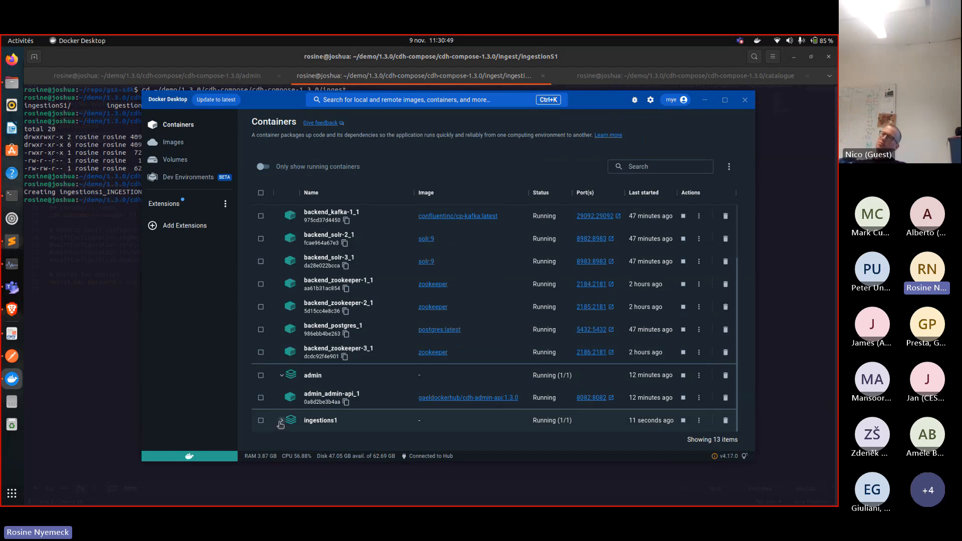
{"action": "left_click", "coordinate": [278, 376]}
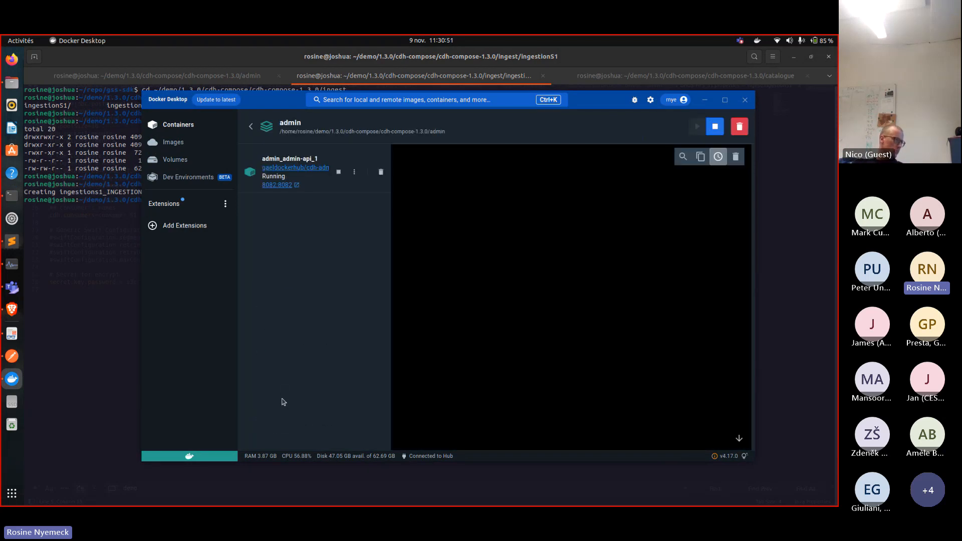
{"action": "left_click", "coordinate": [250, 127]}
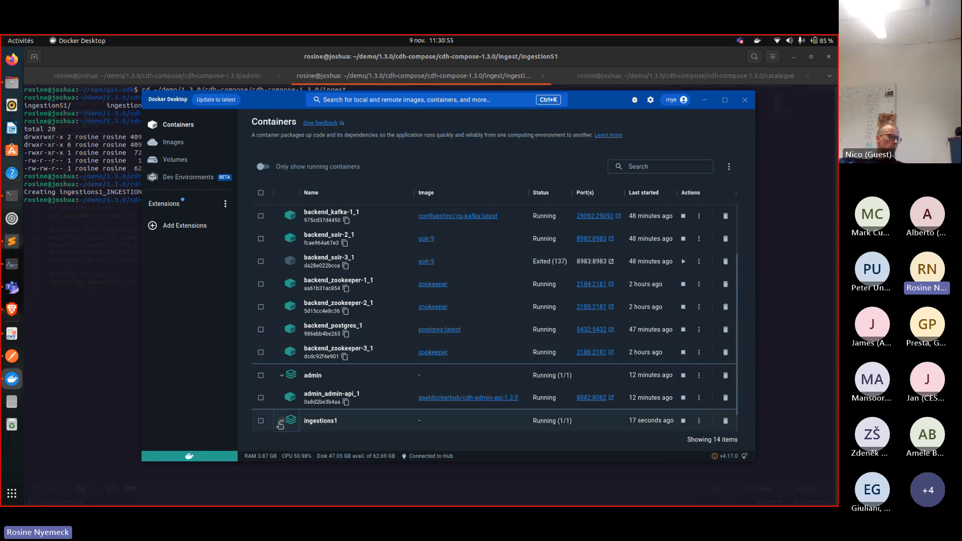
{"action": "left_click", "coordinate": [278, 422]}
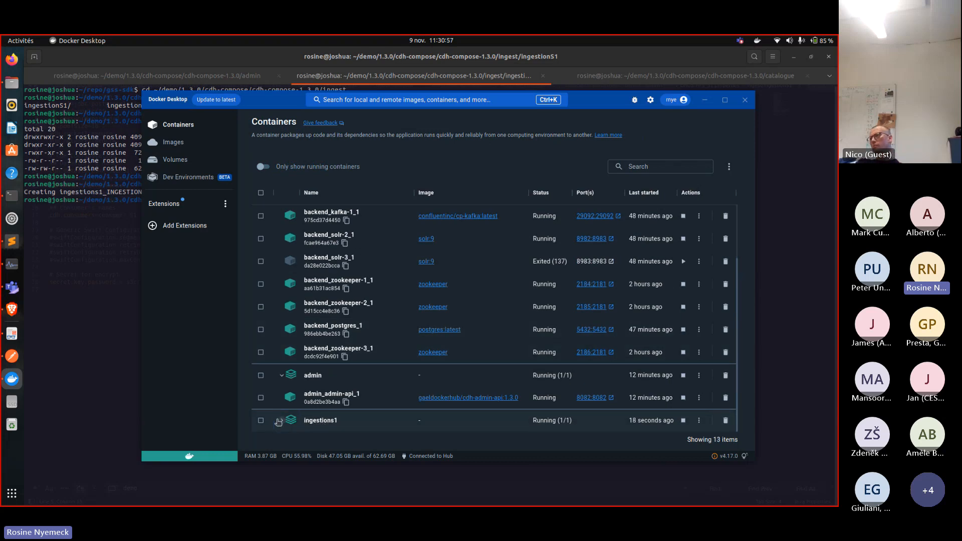
{"action": "left_click", "coordinate": [290, 419]}
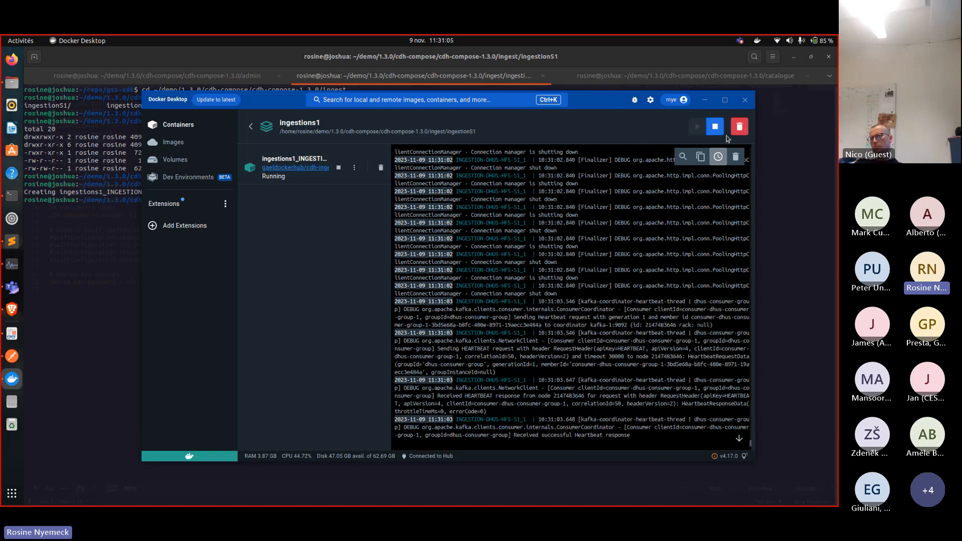
{"action": "left_click", "coordinate": [252, 129]}
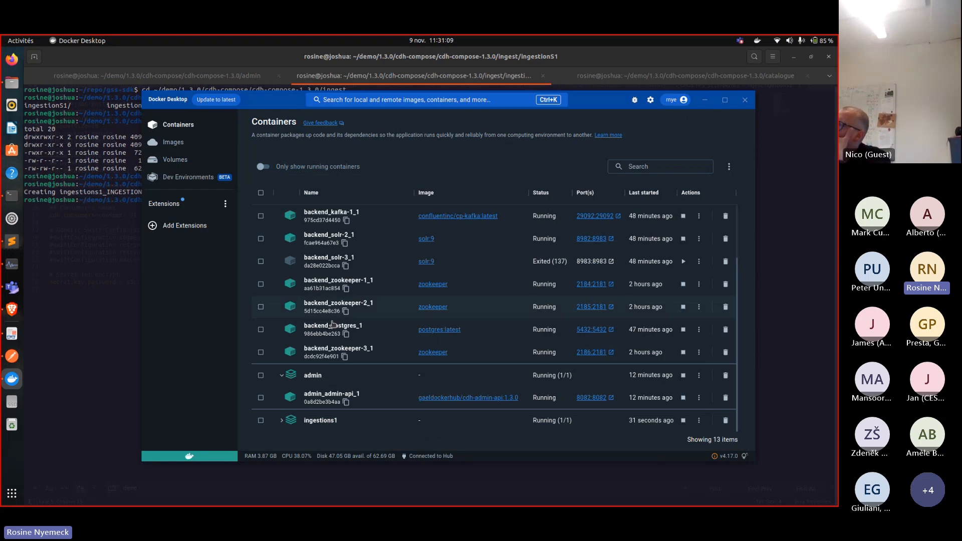
Start the exited backend_solr-3_1, backend_solr-1_1 and backend_solr-2_1 containers
{"action": "left_click", "coordinate": [260, 261]}
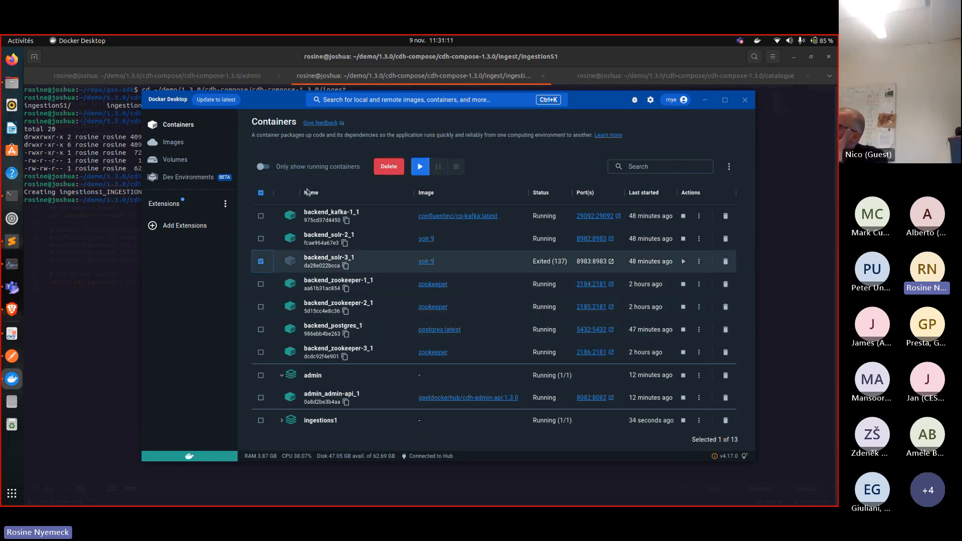
{"action": "left_click", "coordinate": [420, 166]}
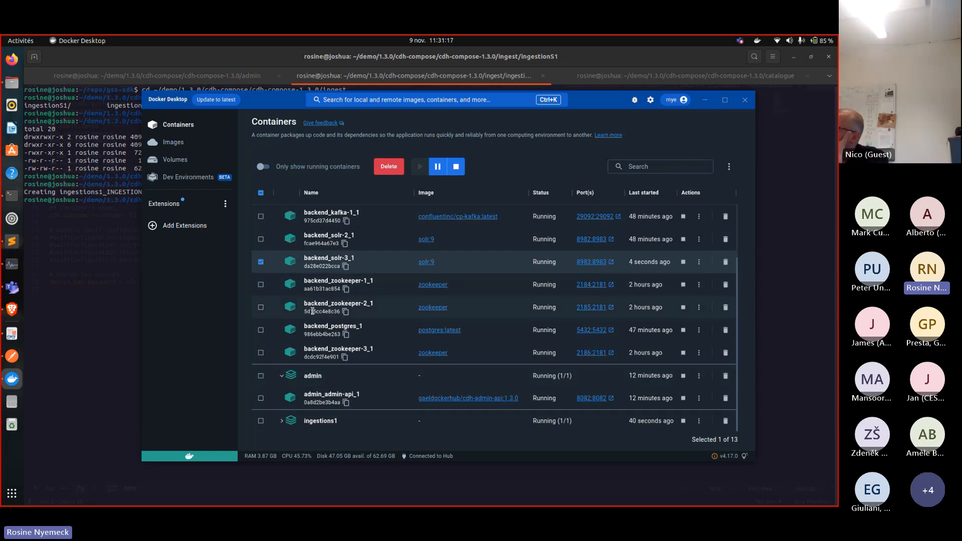
{"action": "left_click", "coordinate": [269, 243]}
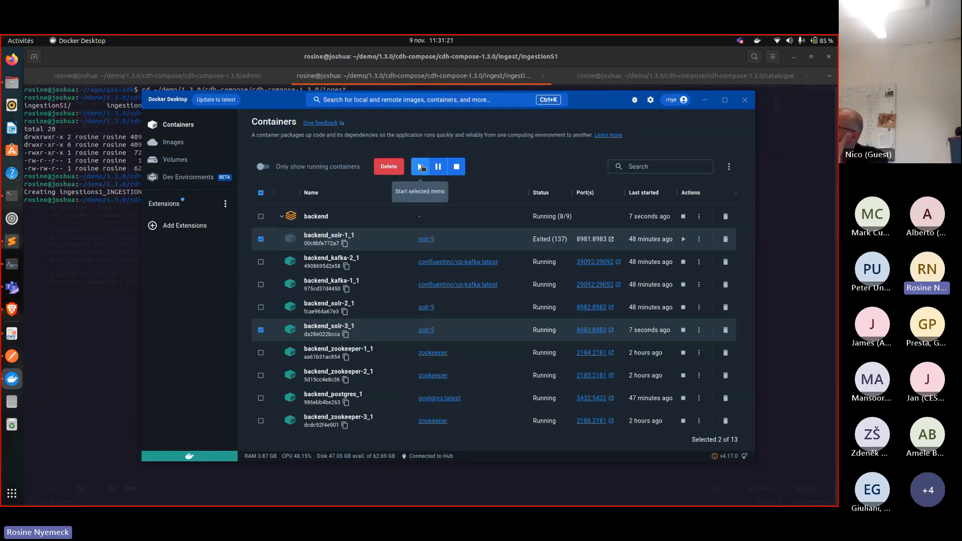
{"action": "left_click", "coordinate": [420, 167]}
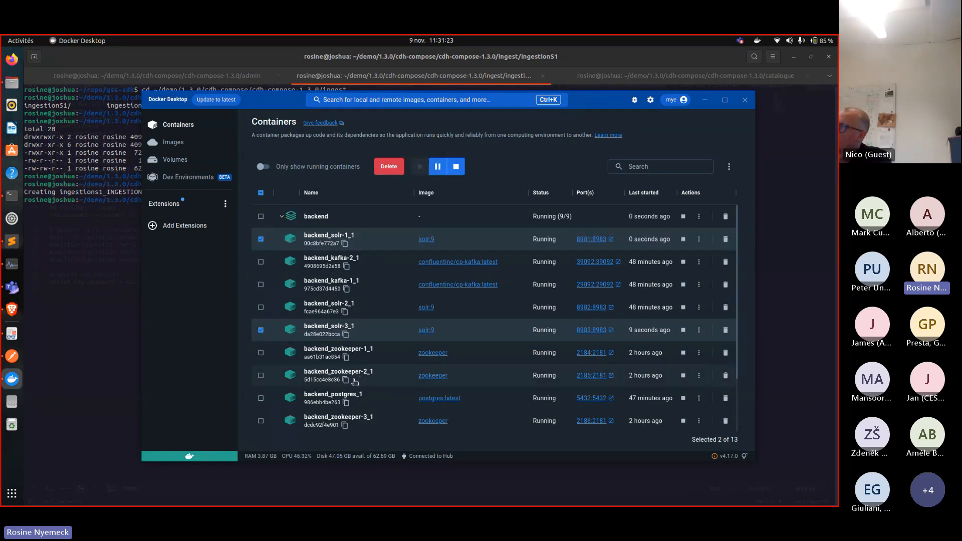
{"action": "scroll", "coordinate": [272, 321], "scroll_direction": "down", "scroll_amount": 2}
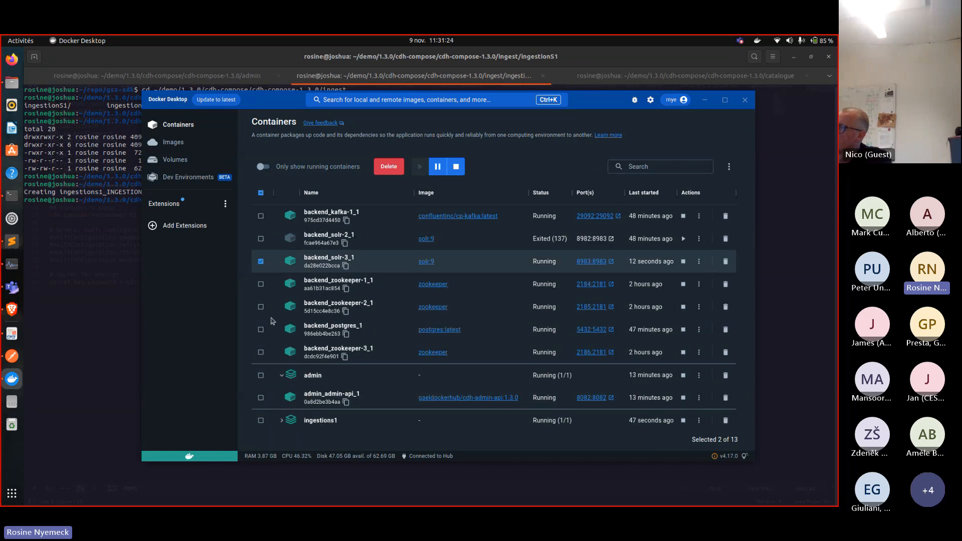
{"action": "left_click", "coordinate": [260, 239]}
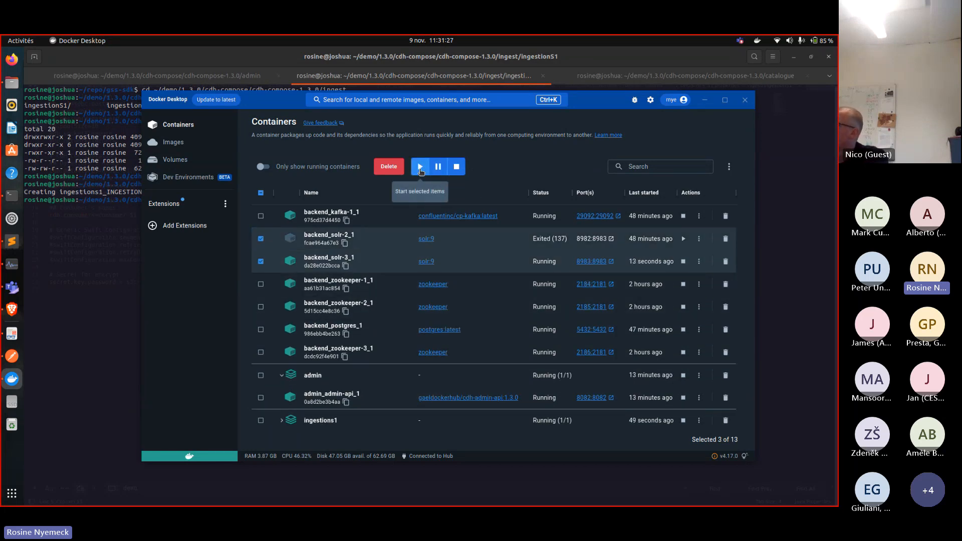
{"action": "left_click", "coordinate": [421, 169]}
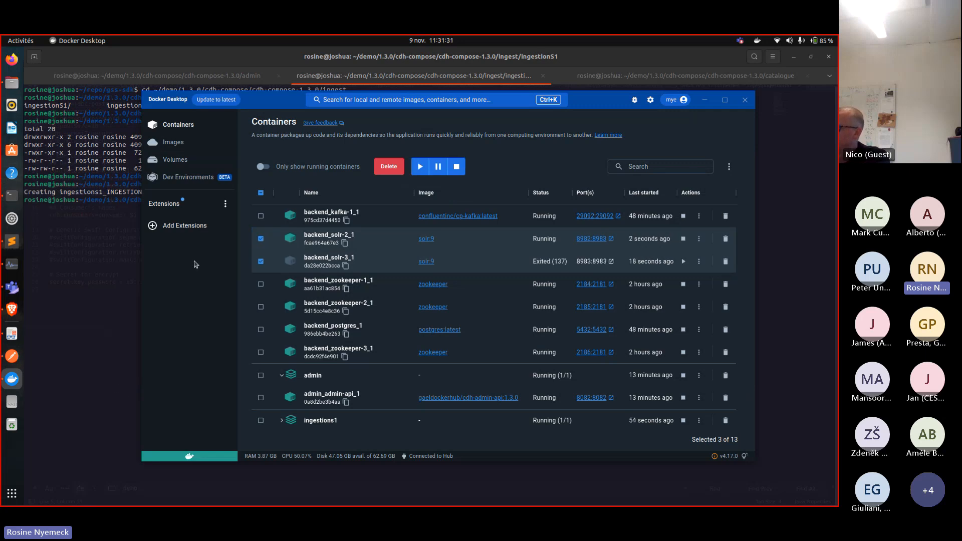
Stop the admin group along with the selected Solr containers, and deselect admin, backend_solr-2_1 and backend_solr-3_1
{"action": "left_click", "coordinate": [260, 375]}
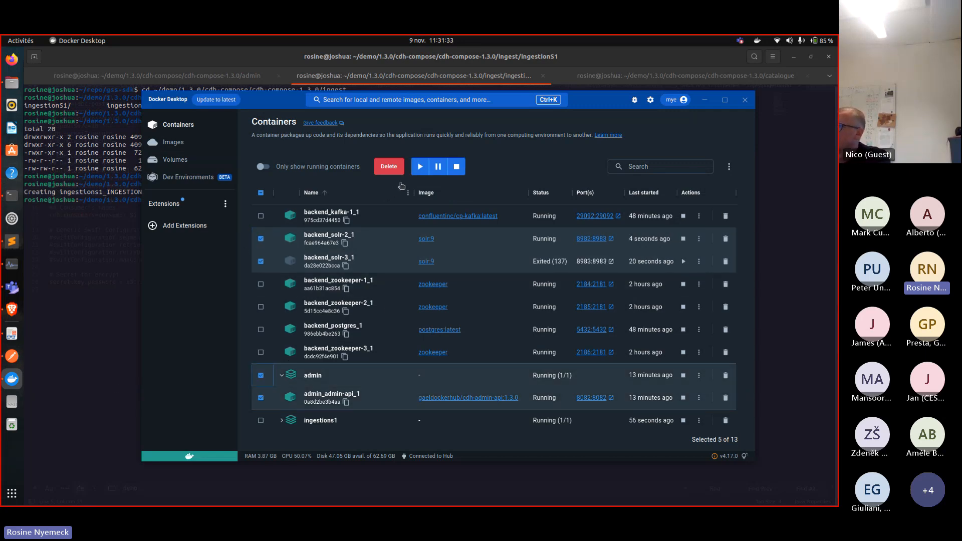
{"action": "left_click", "coordinate": [455, 170]}
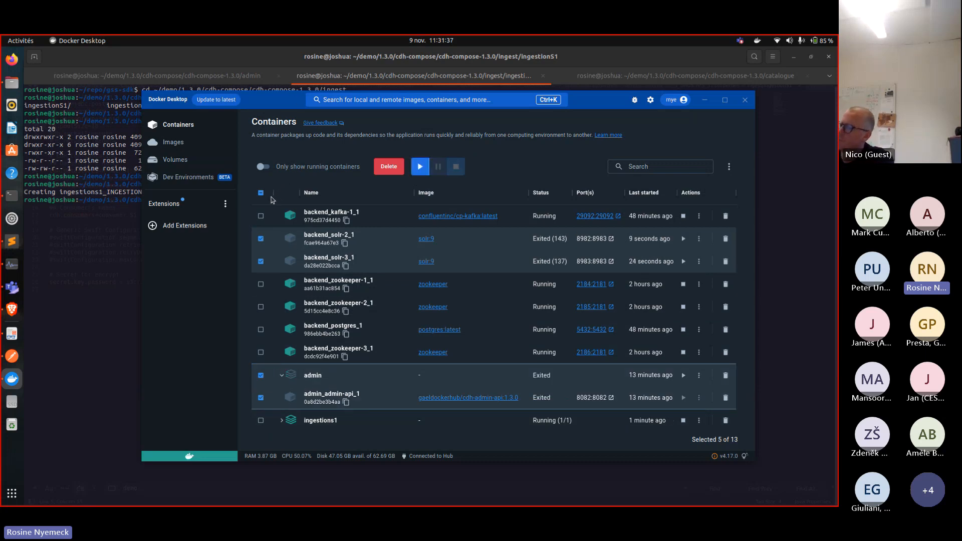
{"action": "left_click", "coordinate": [260, 239]}
{"action": "left_click", "coordinate": [260, 256]}
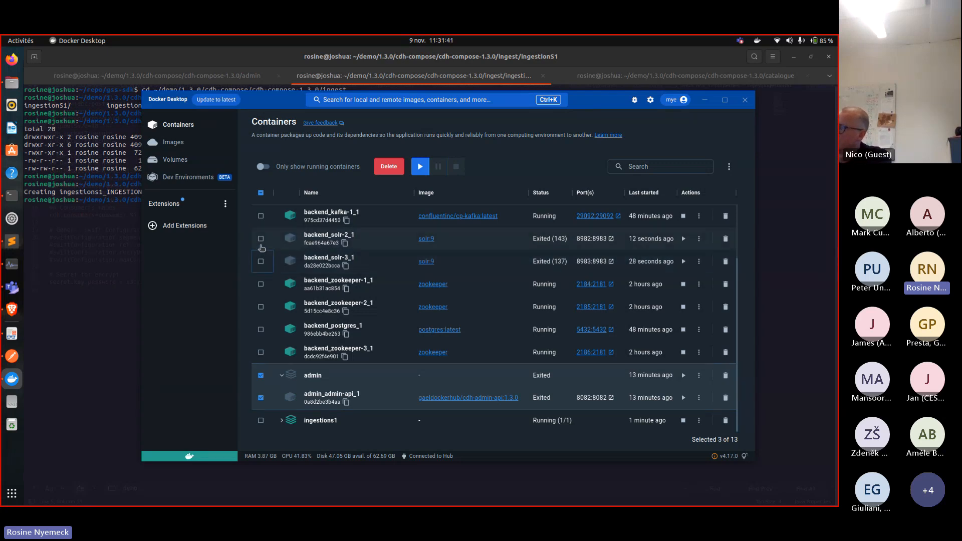
{"action": "left_click", "coordinate": [261, 399]}
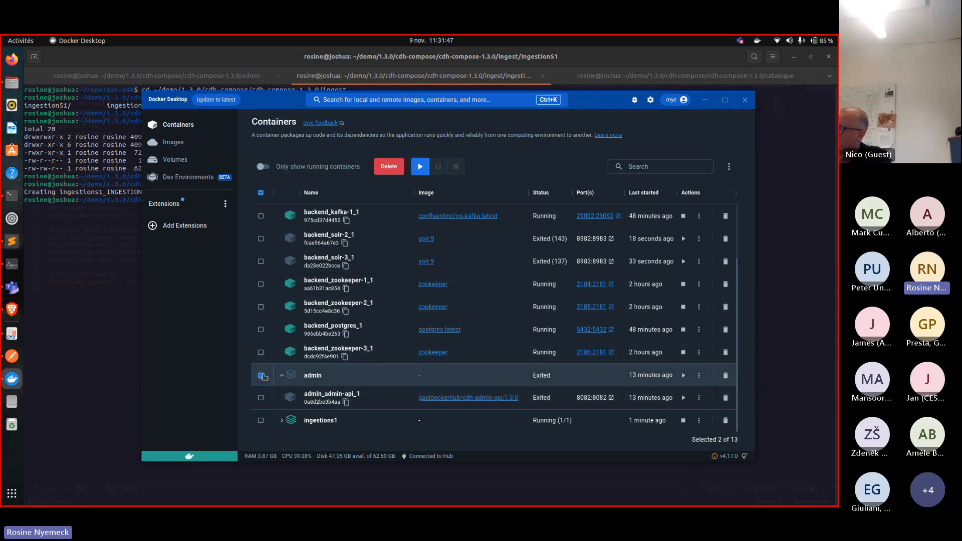
{"action": "left_click", "coordinate": [261, 375]}
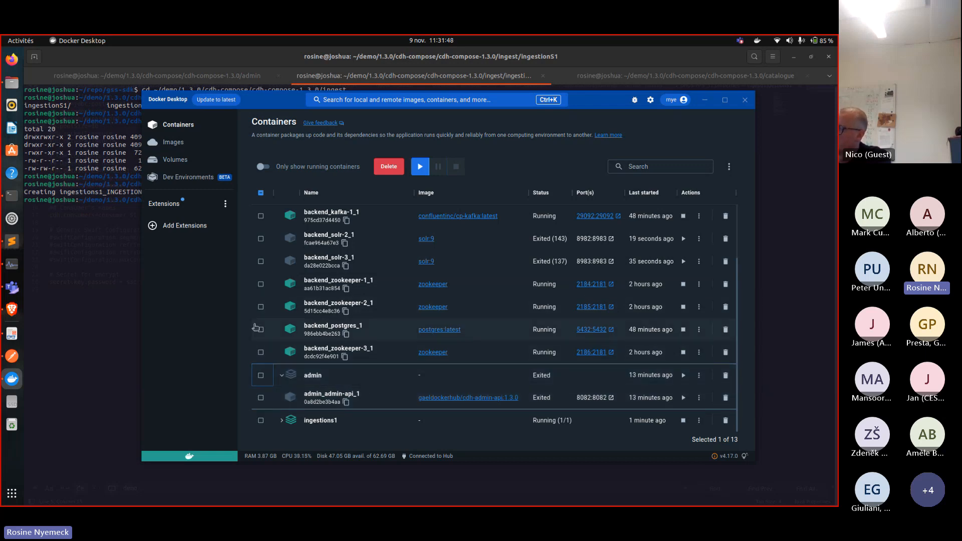
Add backend_solr-2_1 and backend_solr-3_1 back to the container selection and start the selected containers
{"action": "left_click", "coordinate": [260, 262]}
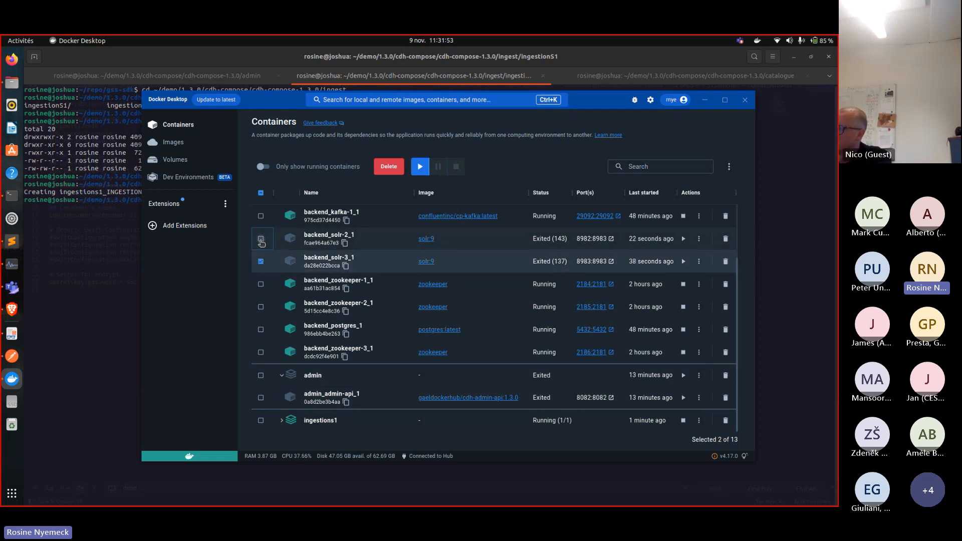
{"action": "left_click", "coordinate": [261, 239]}
{"action": "left_click", "coordinate": [420, 166]}
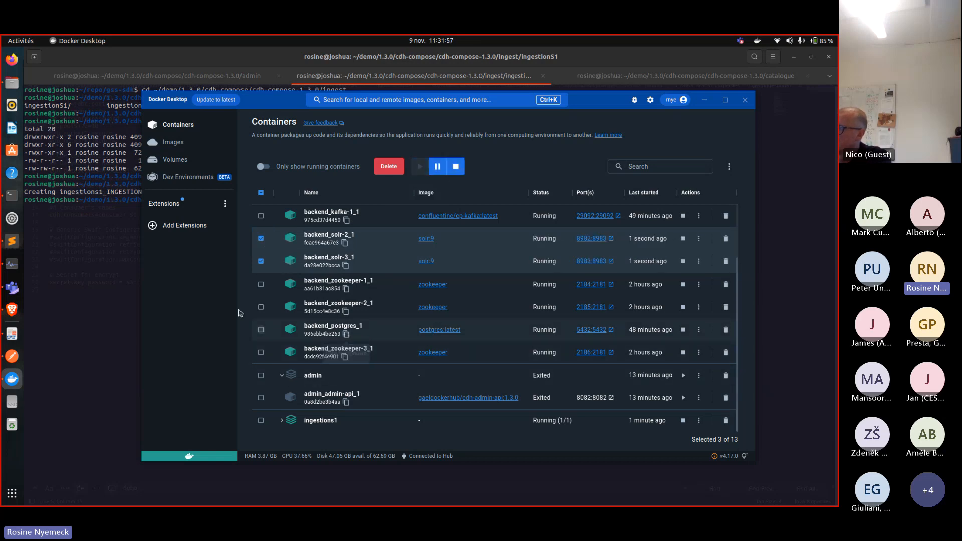
Switch to the file manager and open cdh-ingest.log from the ingest/logs/folderS1 folder
{"action": "left_click", "coordinate": [118, 274]}
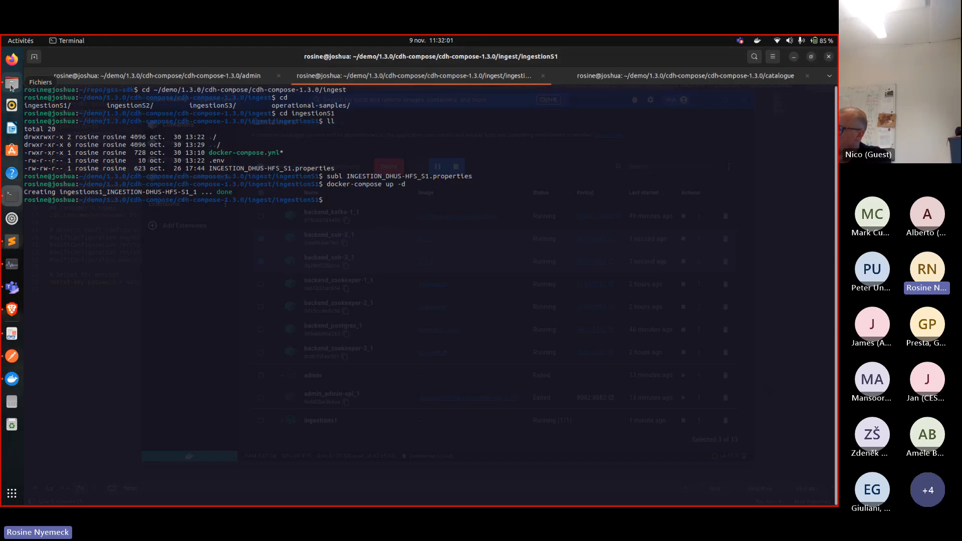
{"action": "left_click", "coordinate": [11, 84]}
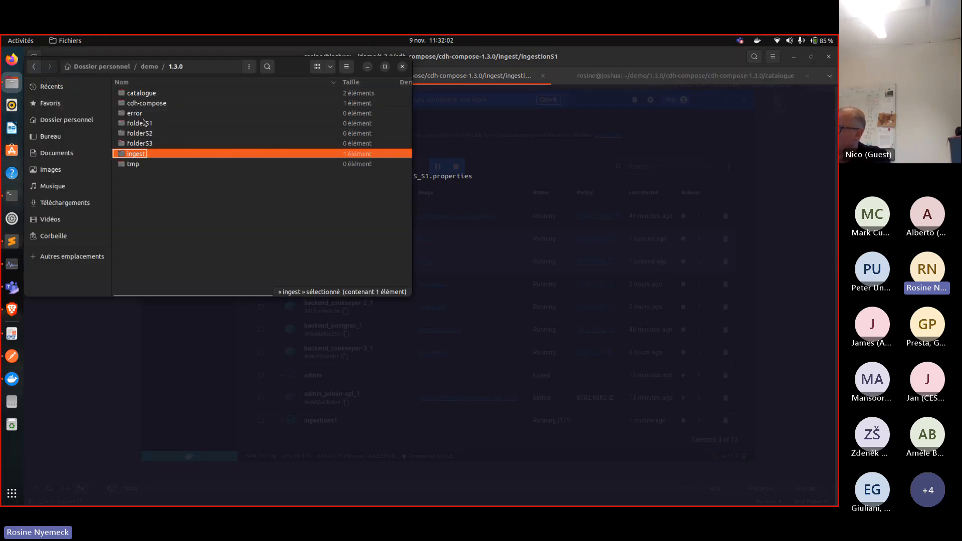
{"action": "double_click", "coordinate": [137, 154]}
{"action": "double_click", "coordinate": [133, 94]}
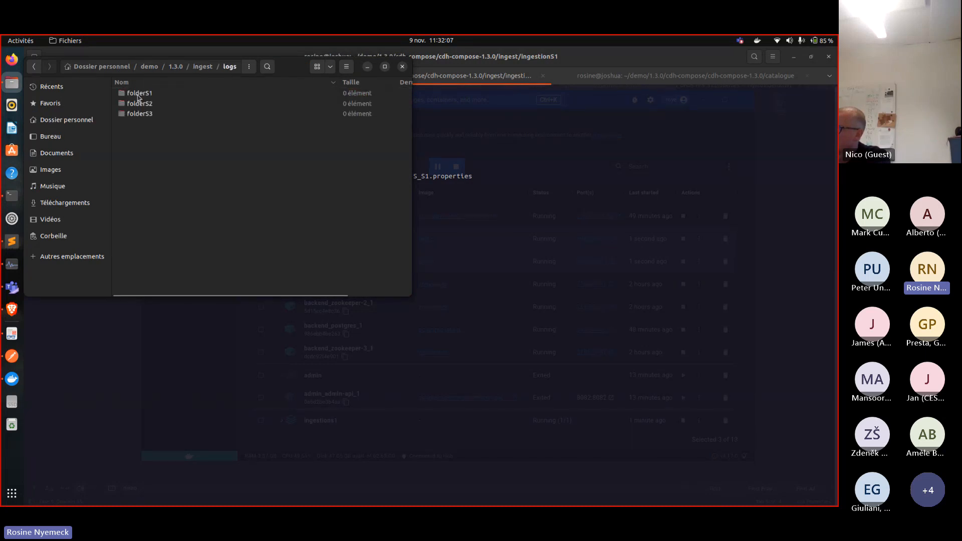
{"action": "double_click", "coordinate": [147, 96]}
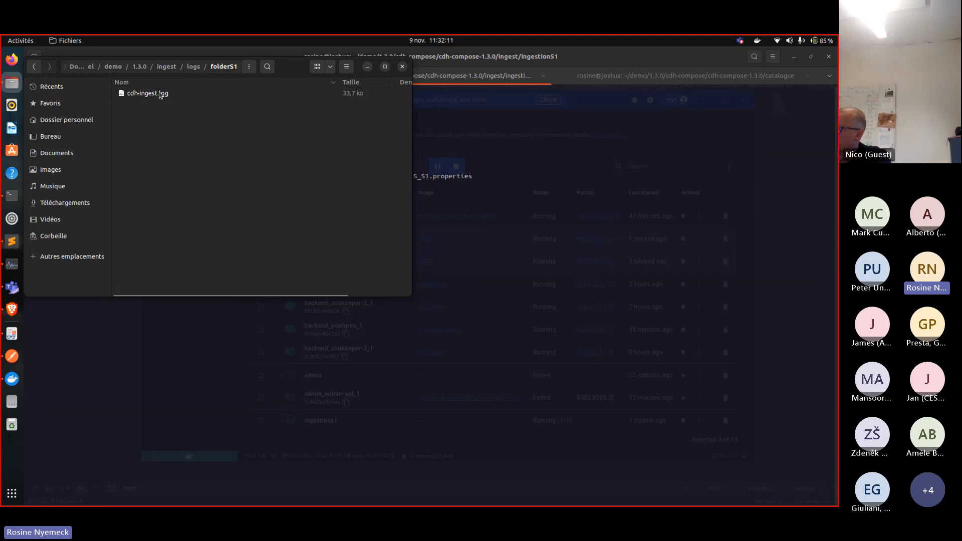
{"action": "double_click", "coordinate": [149, 94]}
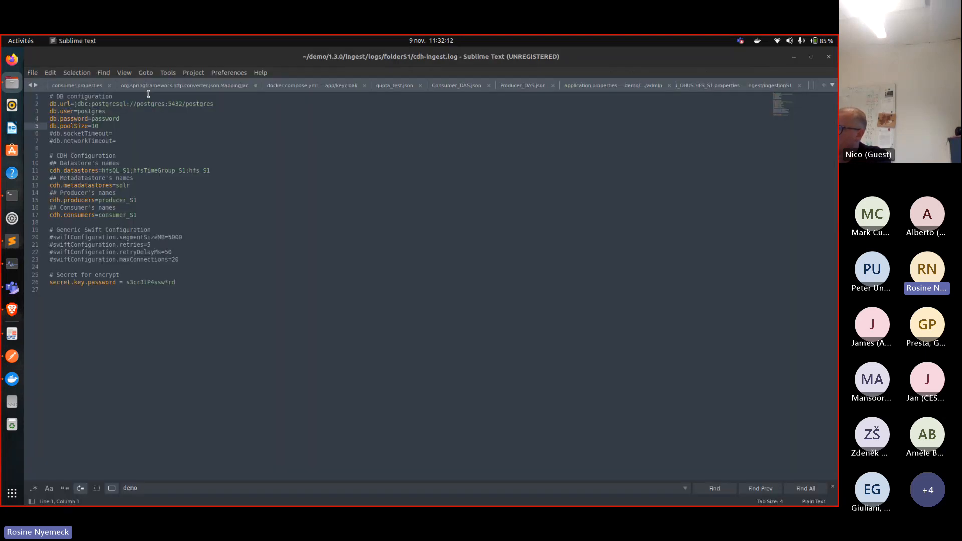
Look through cdh-ingest.log for produced and consumed product messages, and highlight the Products QUEUED entry on line 68
{"action": "scroll", "coordinate": [831, 144], "scroll_direction": "down", "scroll_amount": 10}
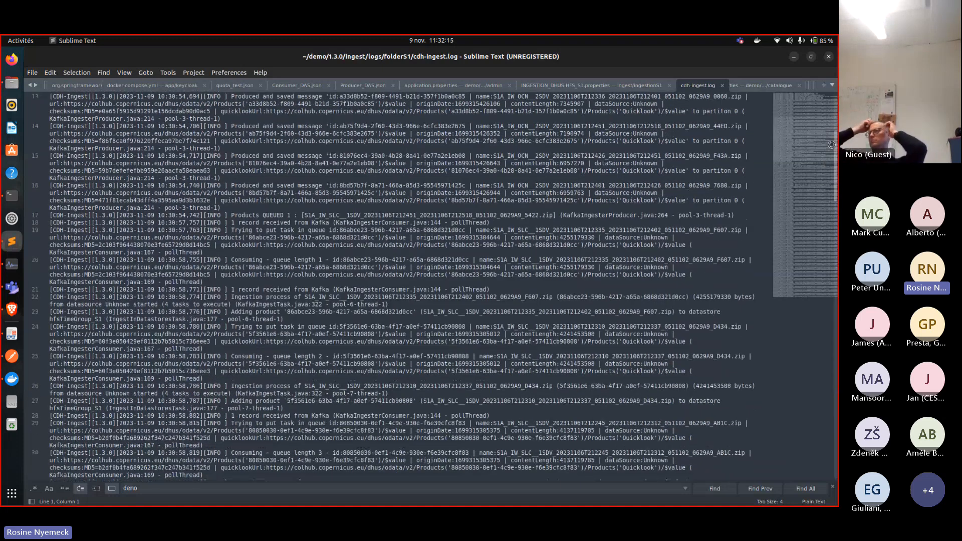
{"action": "scroll", "coordinate": [808, 366], "scroll_direction": "down", "scroll_amount": 20}
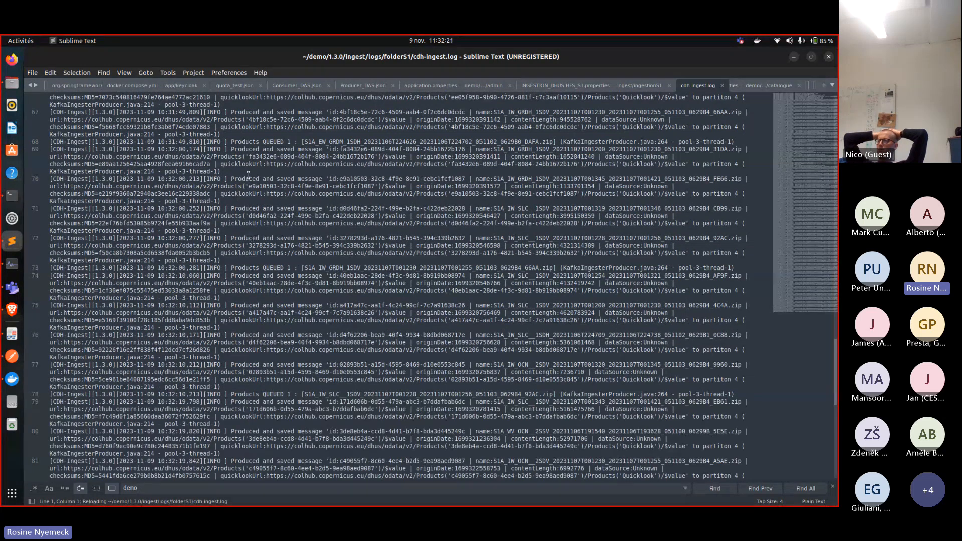
{"action": "left_click_drag", "start_coordinate": [305, 142], "coordinate": [354, 150]}
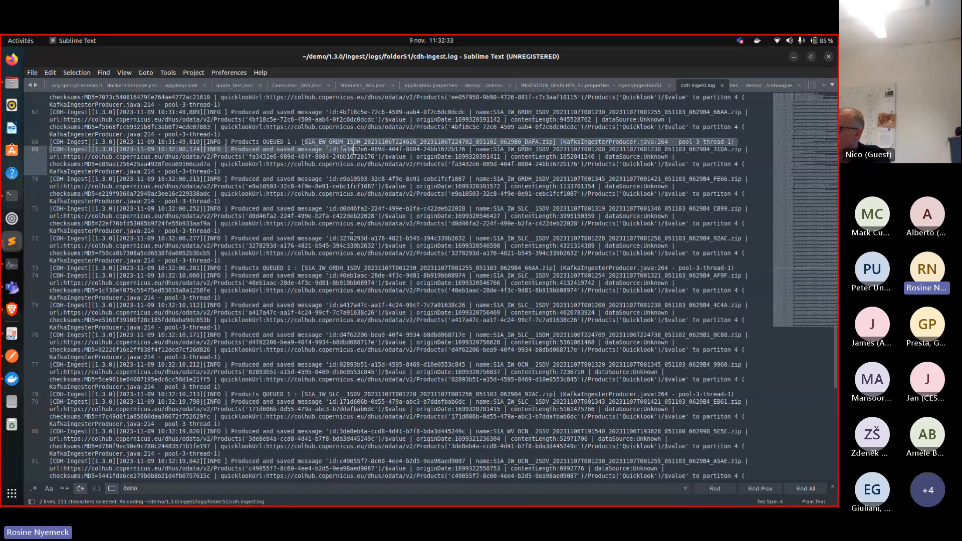
Examine the earlier Kafka consumer and hfsTimeGroup_S1 ingestion entries in cdh-ingest.log, and check the newest producer messages at the end of the file
{"action": "scroll", "coordinate": [334, 271], "scroll_direction": "down", "scroll_amount": 10}
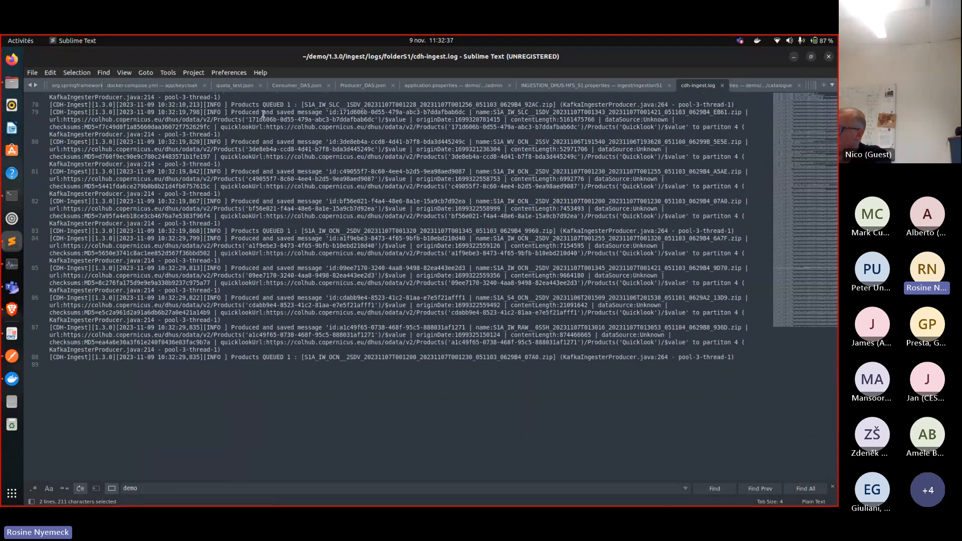
{"action": "scroll", "coordinate": [263, 114], "scroll_direction": "up", "scroll_amount": 10}
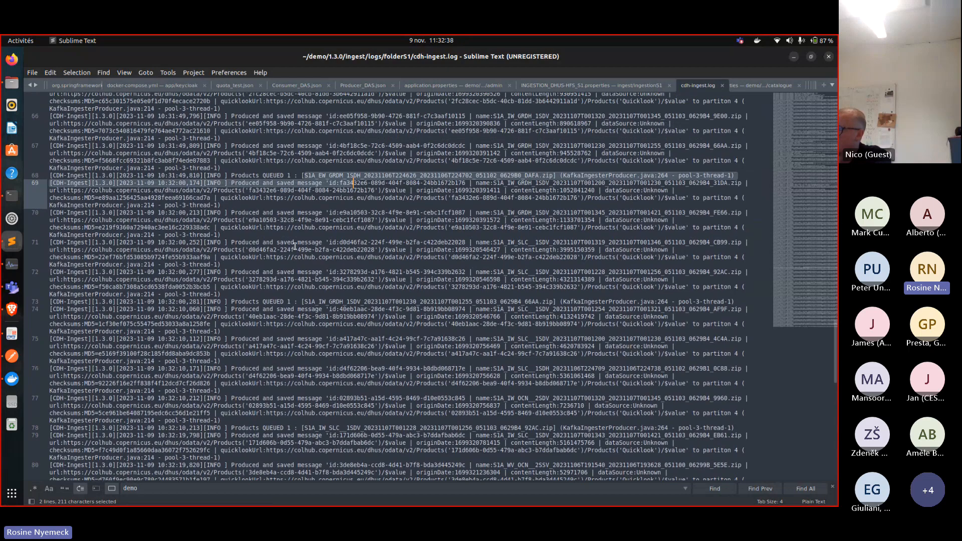
{"action": "scroll", "coordinate": [294, 245], "scroll_direction": "up", "scroll_amount": 15}
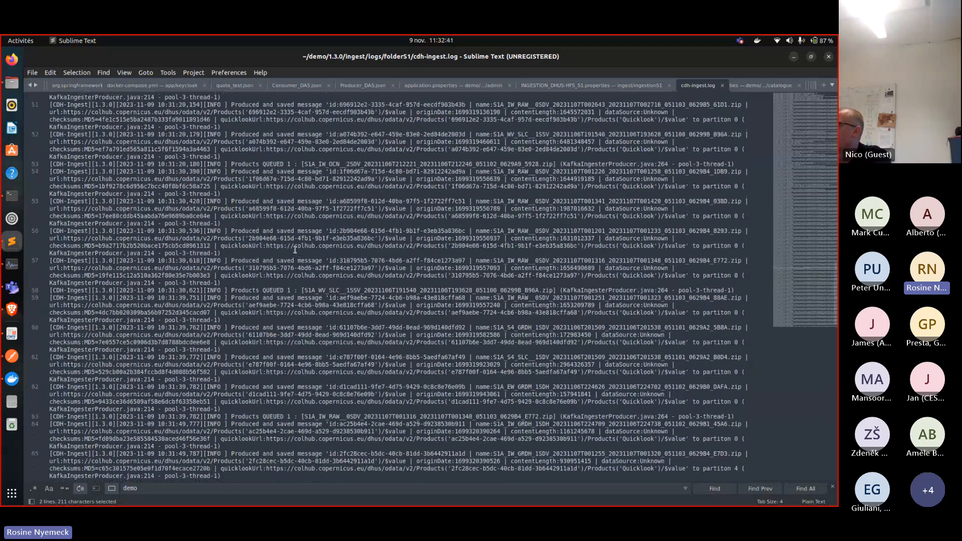
{"action": "scroll", "coordinate": [295, 249], "scroll_direction": "up", "scroll_amount": 10}
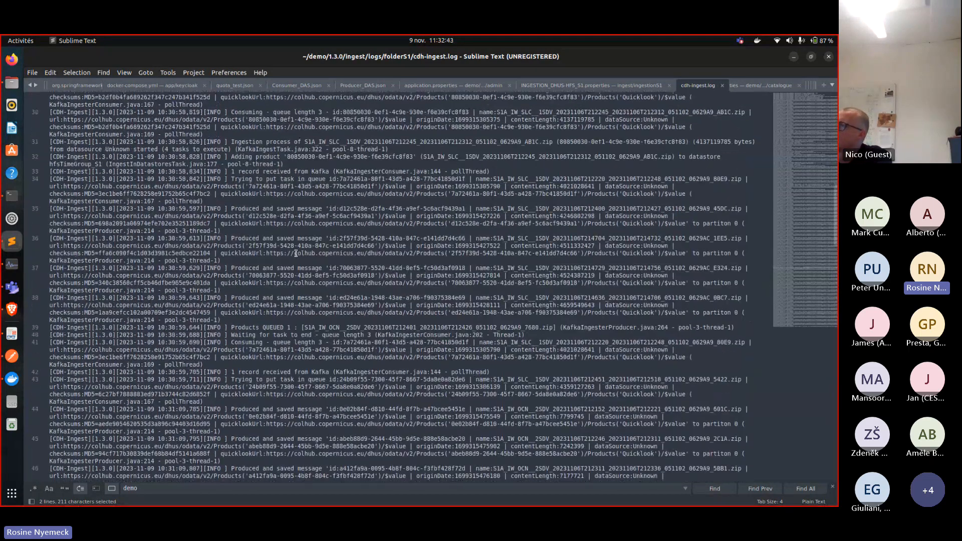
{"action": "scroll", "coordinate": [296, 253], "scroll_direction": "up", "scroll_amount": 5}
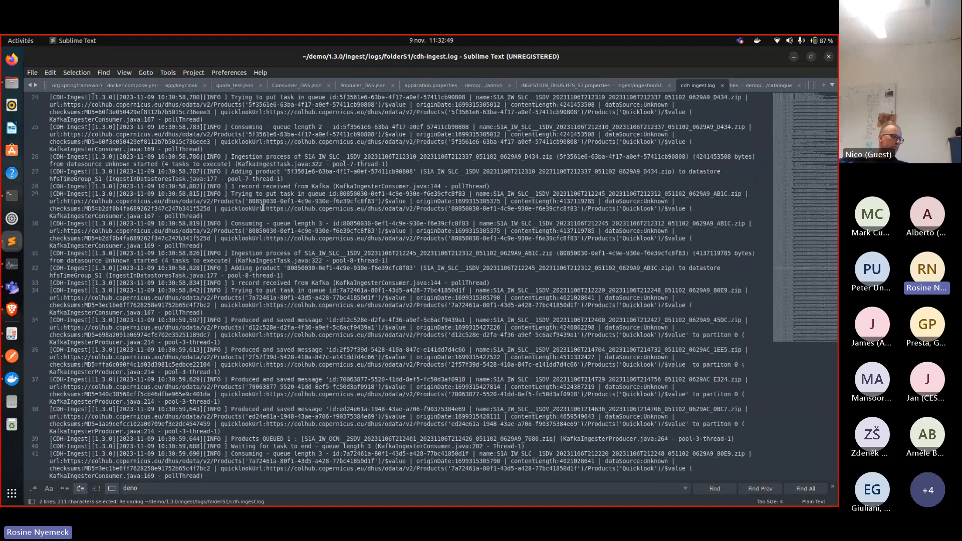
{"action": "scroll", "coordinate": [256, 209], "scroll_direction": "up", "scroll_amount": 2}
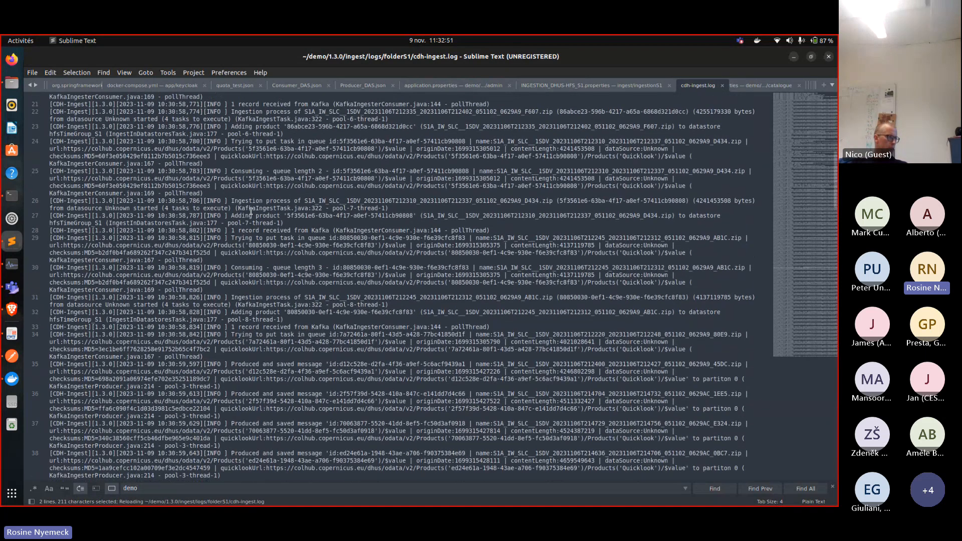
{"action": "scroll", "coordinate": [251, 210], "scroll_direction": "up", "scroll_amount": 1}
{"action": "scroll", "coordinate": [251, 210], "scroll_direction": "down", "scroll_amount": 20}
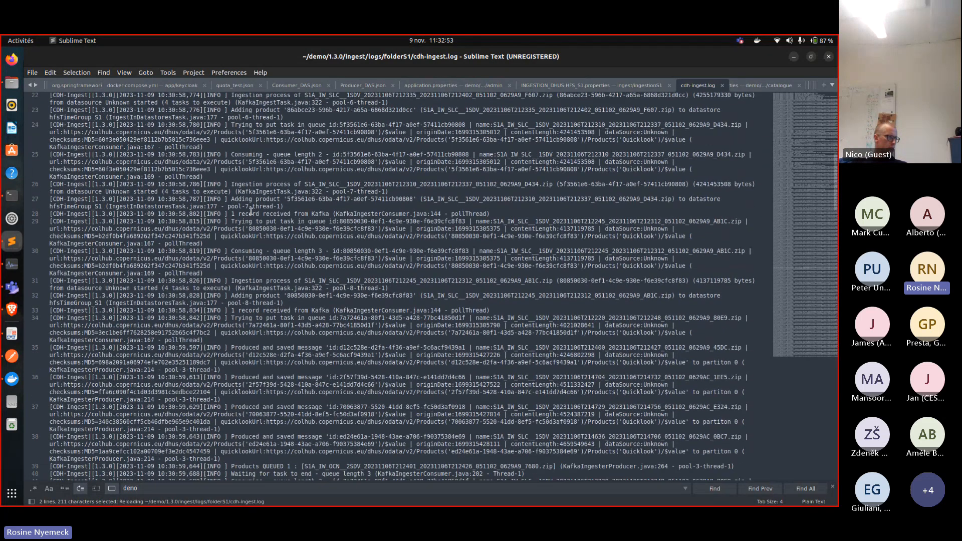
{"action": "scroll", "coordinate": [251, 210], "scroll_direction": "down", "scroll_amount": 10}
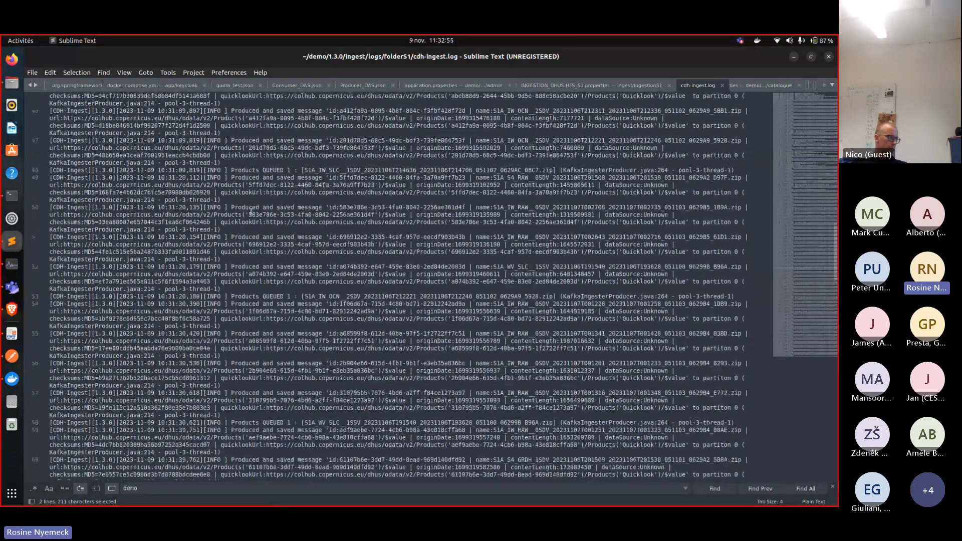
{"action": "scroll", "coordinate": [836, 291], "scroll_direction": "down", "scroll_amount": 4}
{"action": "left_click_drag", "start_coordinate": [836, 288], "coordinate": [817, 403]}
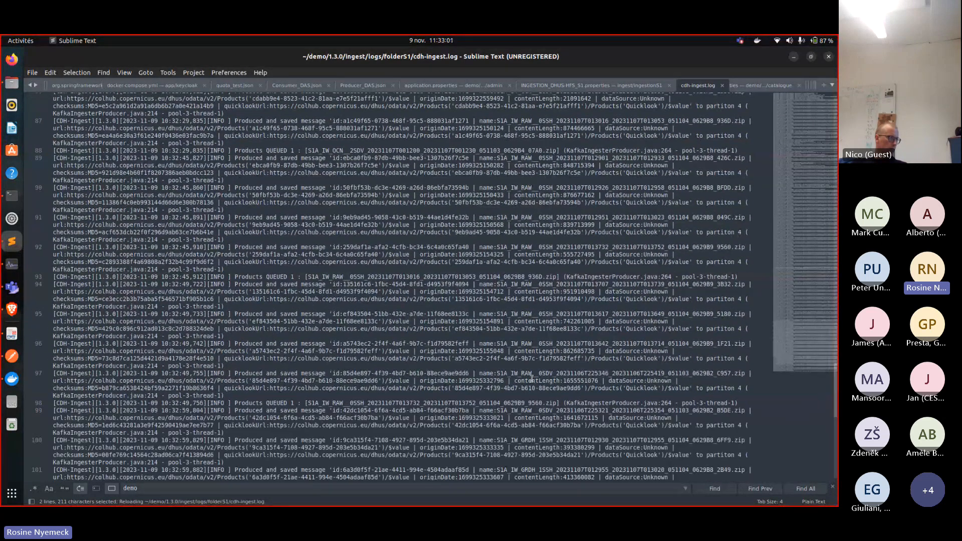
{"action": "scroll", "coordinate": [430, 354], "scroll_direction": "down", "scroll_amount": 4}
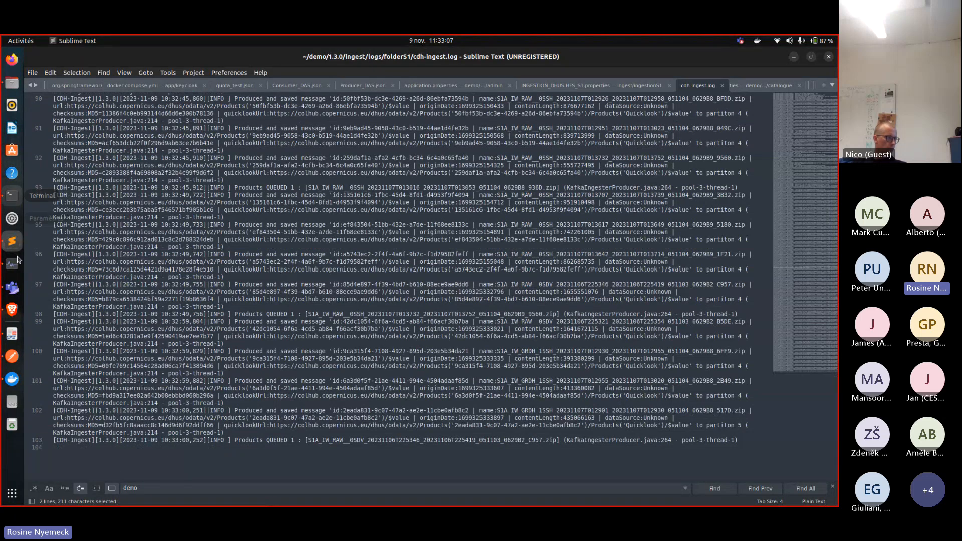
Switch to Docker Desktop, review the backend containers and the container inside the ingestions1 group, and return to the end of cdh-ingest.log
{"action": "left_click", "coordinate": [15, 383]}
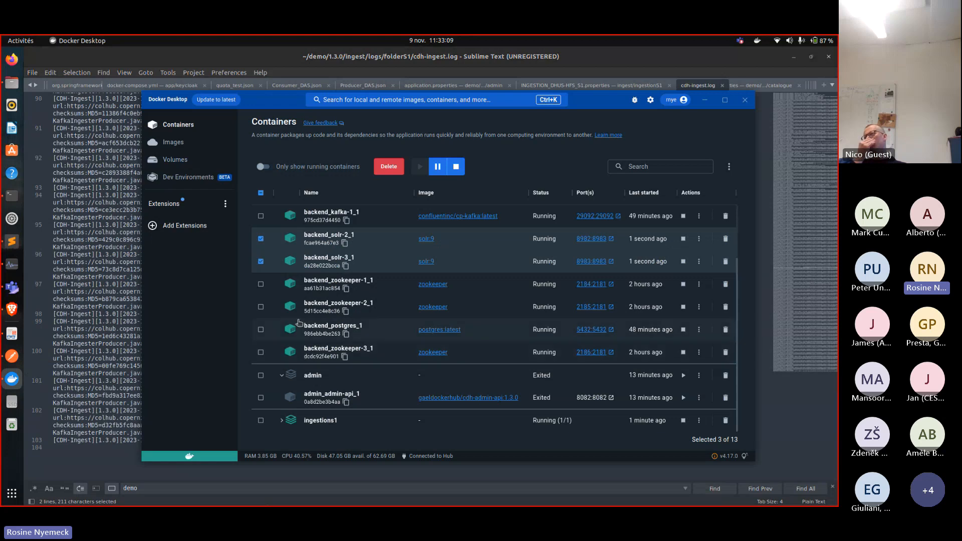
{"action": "scroll", "coordinate": [309, 321], "scroll_direction": "up", "scroll_amount": 2}
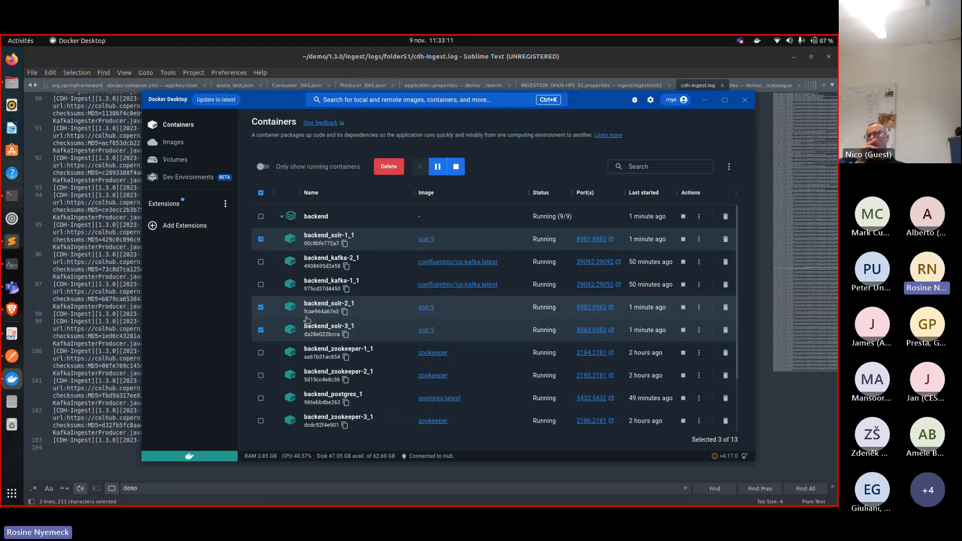
{"action": "scroll", "coordinate": [308, 322], "scroll_direction": "down", "scroll_amount": 3}
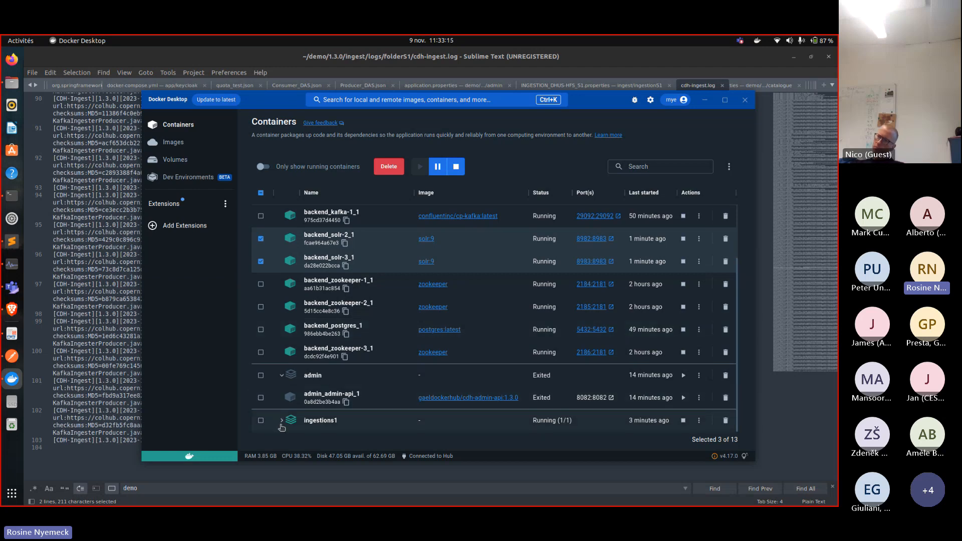
{"action": "scroll", "coordinate": [501, 340], "scroll_direction": "down", "scroll_amount": 1}
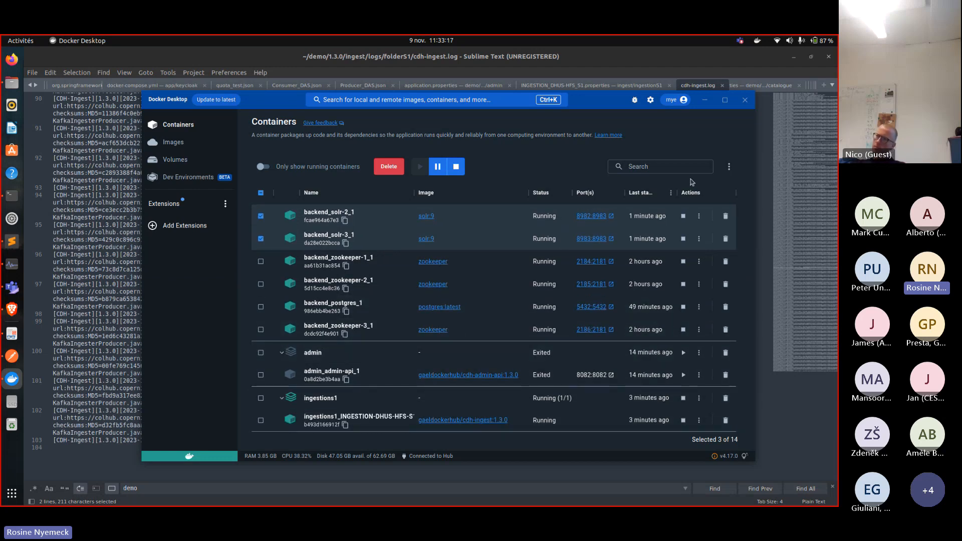
{"action": "left_click", "coordinate": [710, 102]}
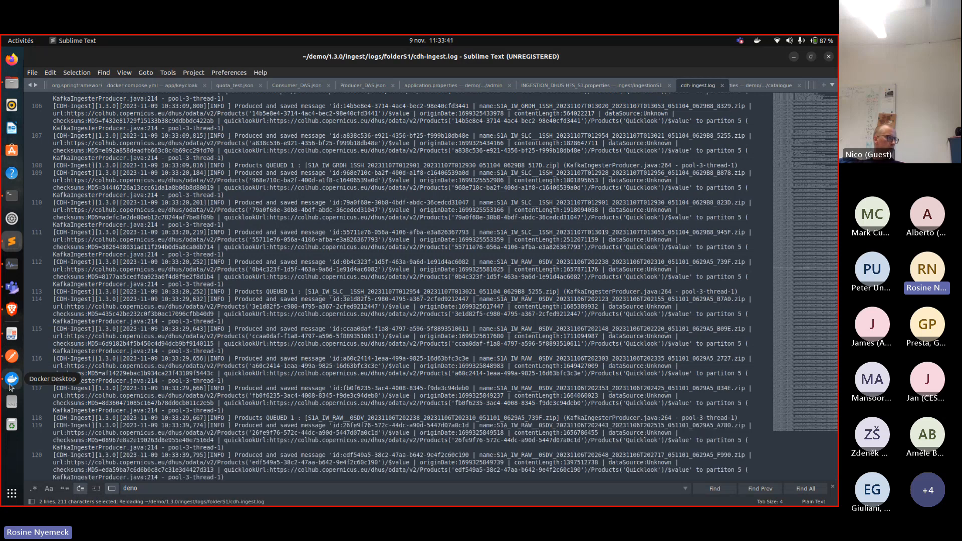
{"action": "scroll", "coordinate": [233, 390], "scroll_direction": "down", "scroll_amount": 8}
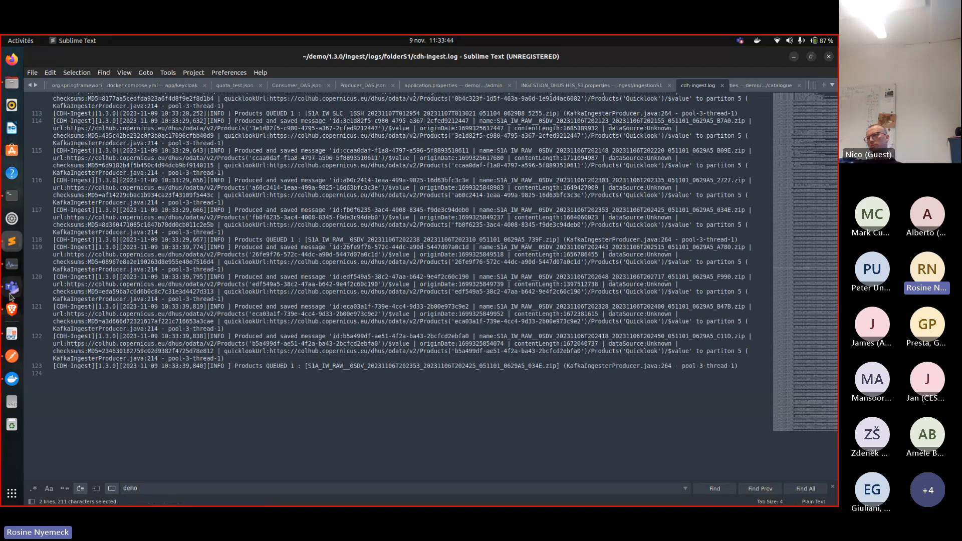
Switch to Postman and insert the /gss-admin-api/ path from the Create Timebased S1 request before consumers in the list consumers request URL
{"action": "left_click", "coordinate": [12, 357]}
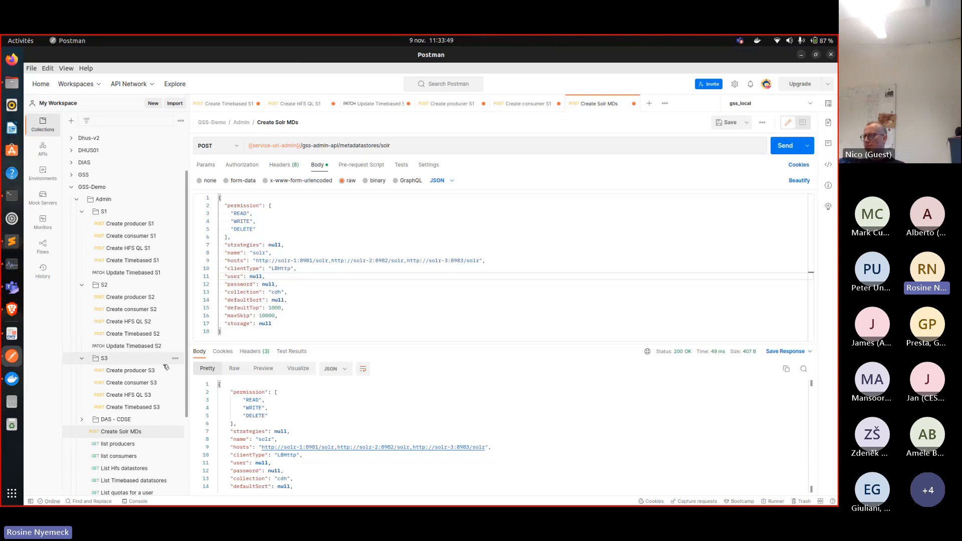
{"action": "scroll", "coordinate": [150, 386], "scroll_direction": "down", "scroll_amount": 2}
{"action": "left_click", "coordinate": [123, 410]}
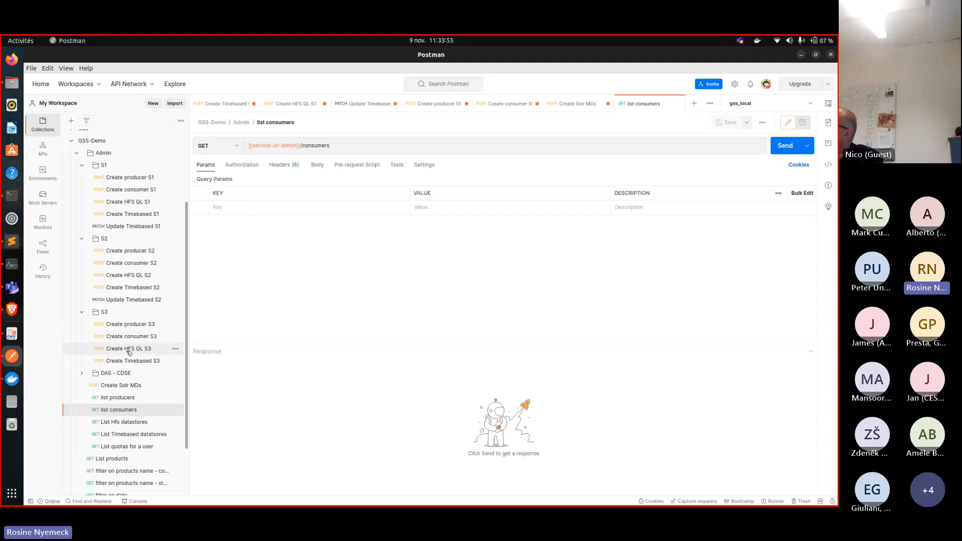
{"action": "left_click", "coordinate": [147, 214]}
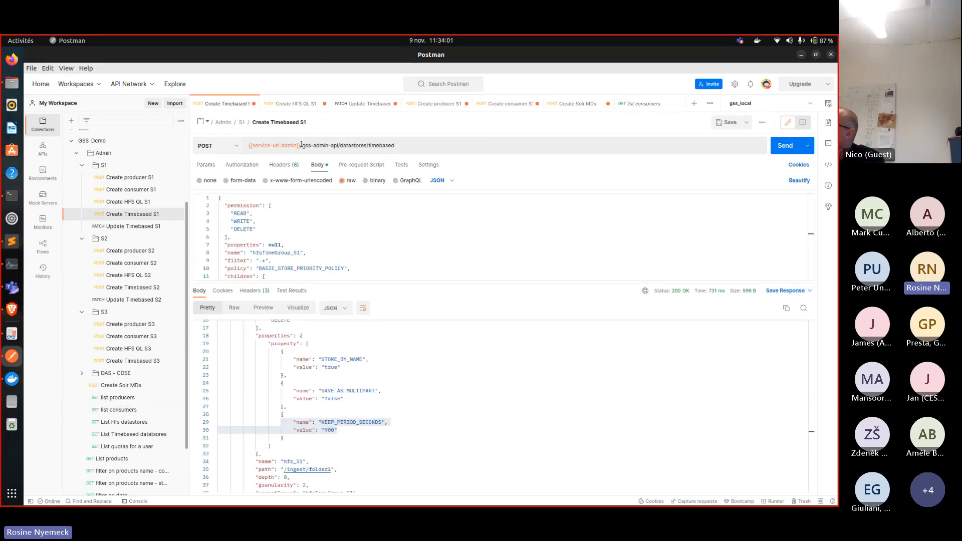
{"action": "left_click_drag", "start_coordinate": [300, 145], "coordinate": [340, 147]}
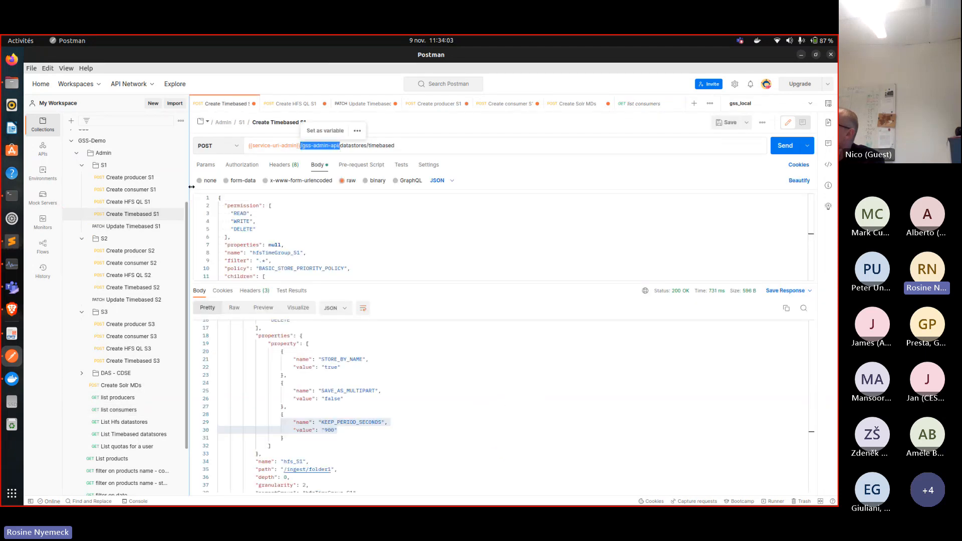
{"action": "left_click", "coordinate": [131, 411]}
{"action": "left_click", "coordinate": [302, 144]}
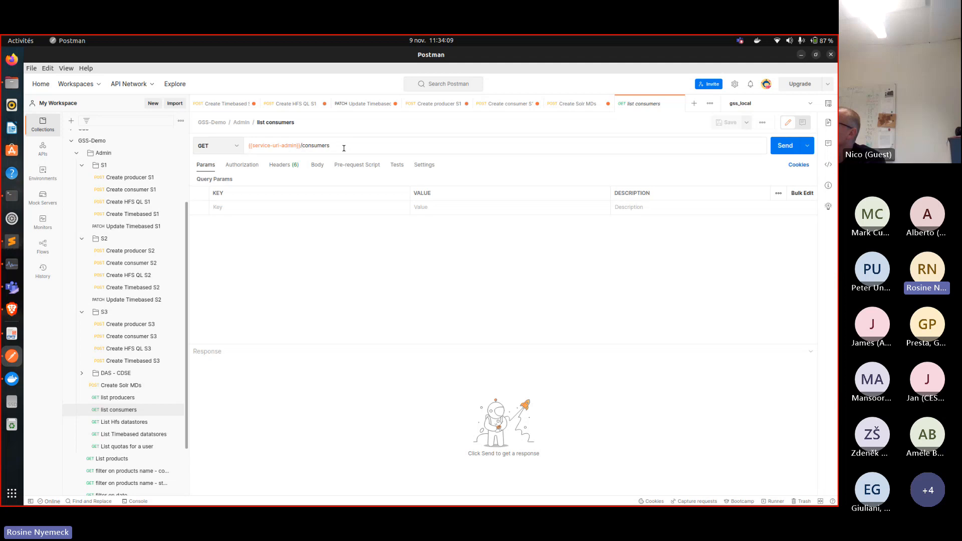
{"action": "type", "text": "/gss-admin-api/"}
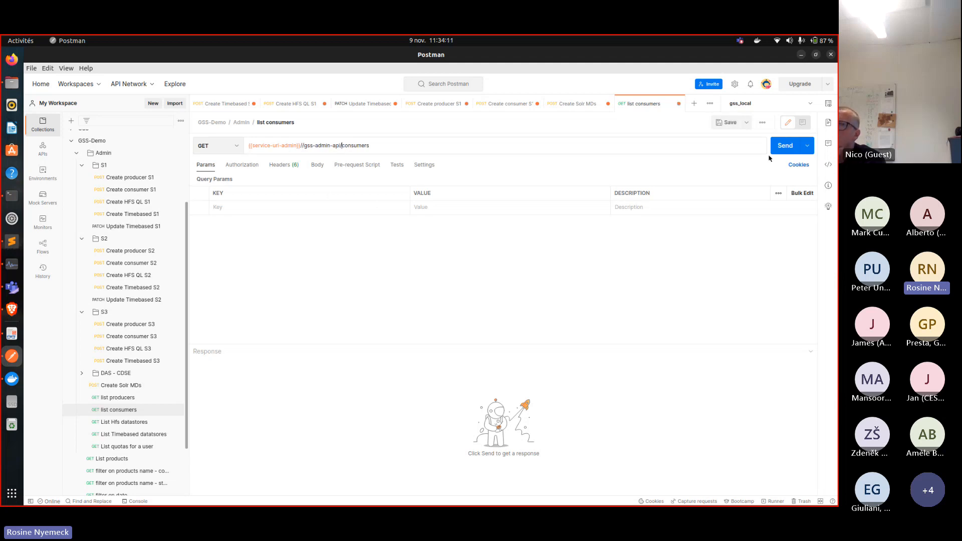
Return to cdh-ingest.log in Sublime Text and review the produced messages and Products QUEUED entries through to the latest lines
{"action": "left_click", "coordinate": [801, 54]}
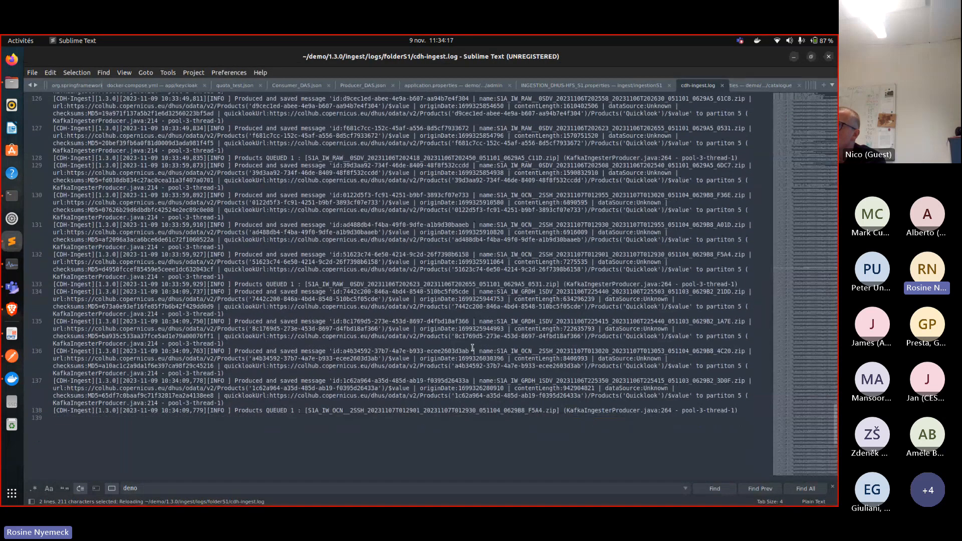
{"action": "scroll", "coordinate": [473, 347], "scroll_direction": "up", "scroll_amount": 4}
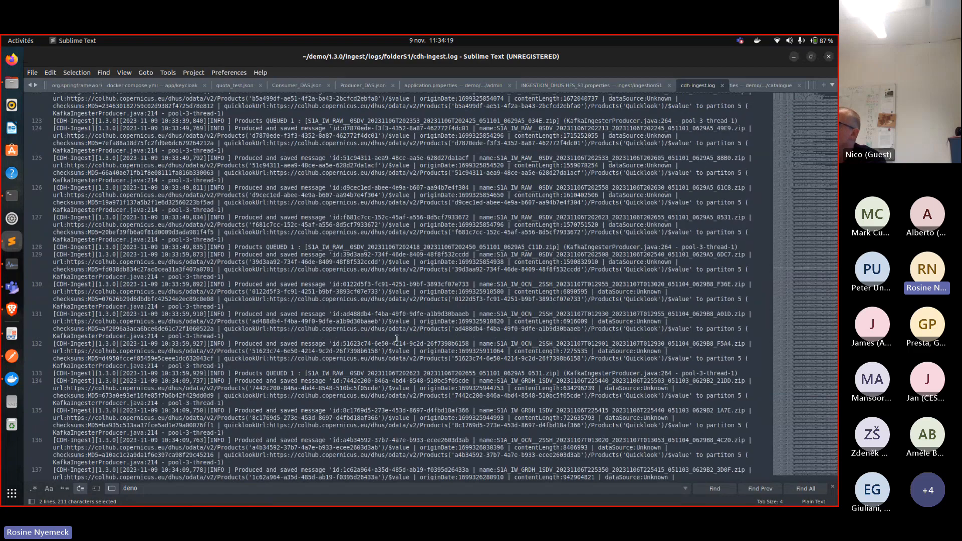
{"action": "scroll", "coordinate": [396, 340], "scroll_direction": "up", "scroll_amount": 8}
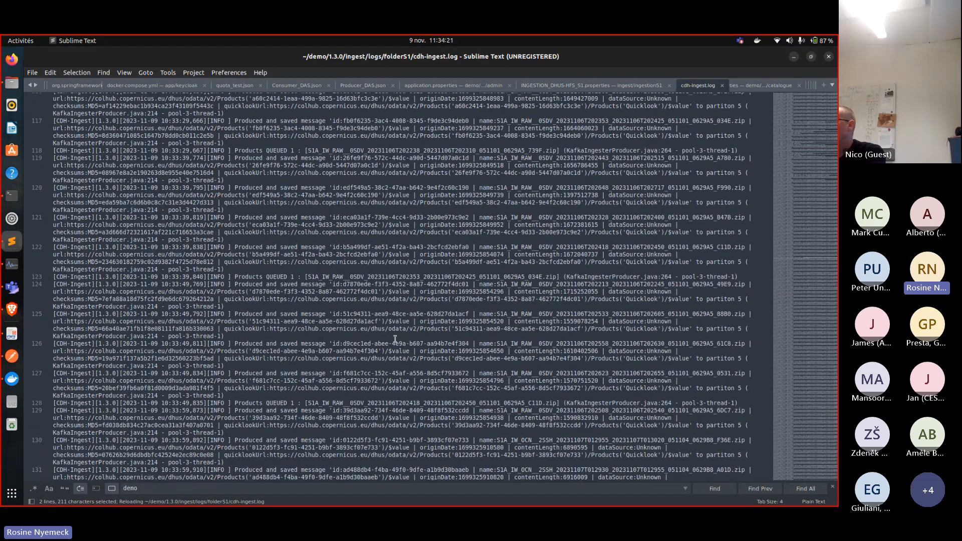
{"action": "scroll", "coordinate": [396, 339], "scroll_direction": "up", "scroll_amount": 20}
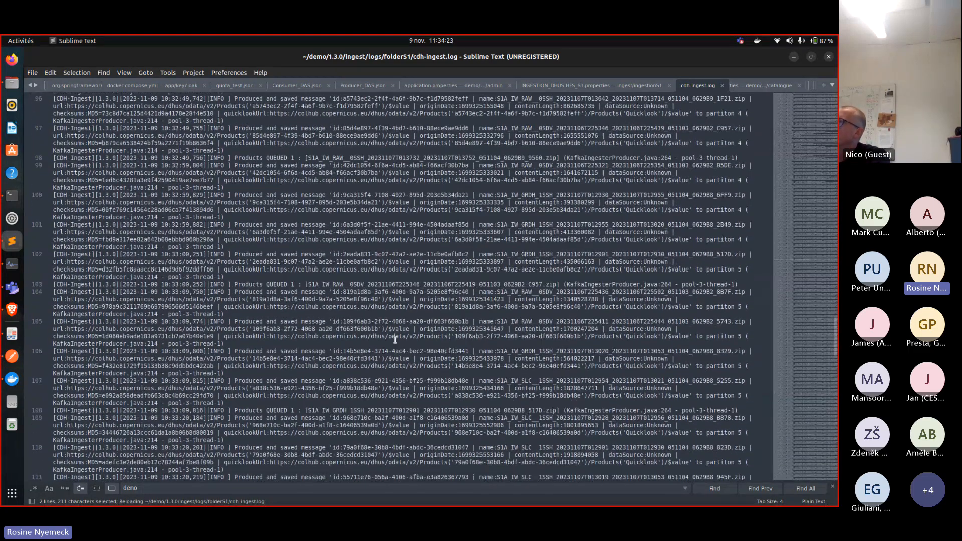
{"action": "scroll", "coordinate": [396, 340], "scroll_direction": "up", "scroll_amount": 10}
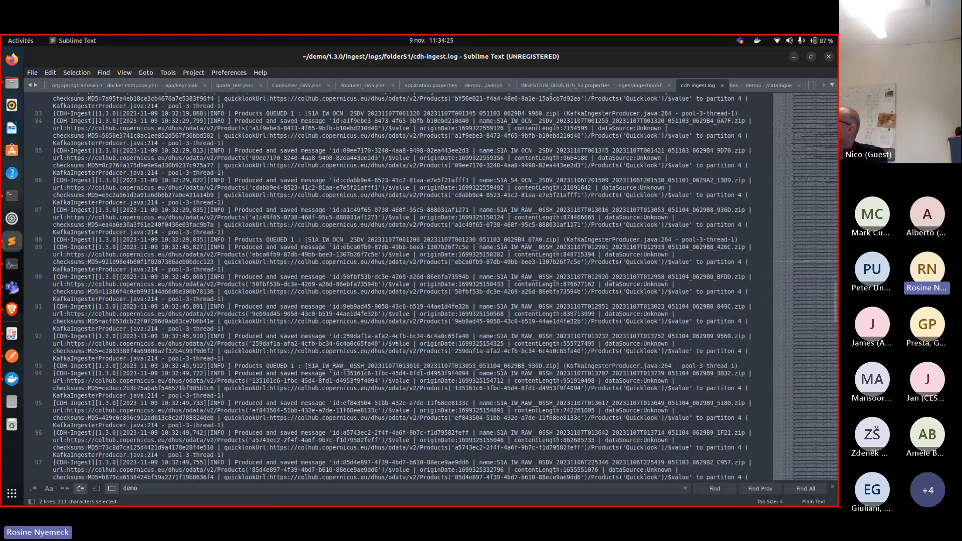
{"action": "scroll", "coordinate": [395, 339], "scroll_direction": "down", "scroll_amount": 8}
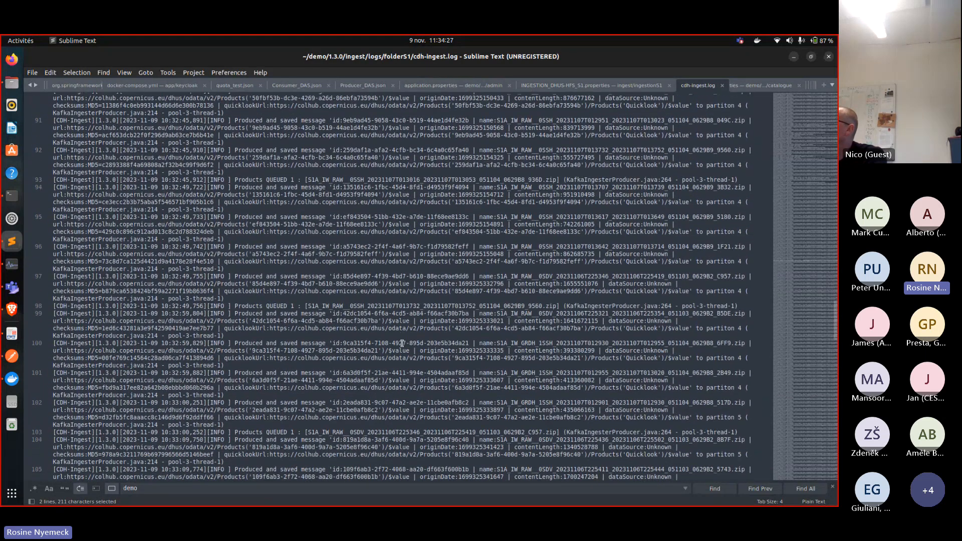
{"action": "left_click_drag", "start_coordinate": [835, 335], "coordinate": [836, 452]}
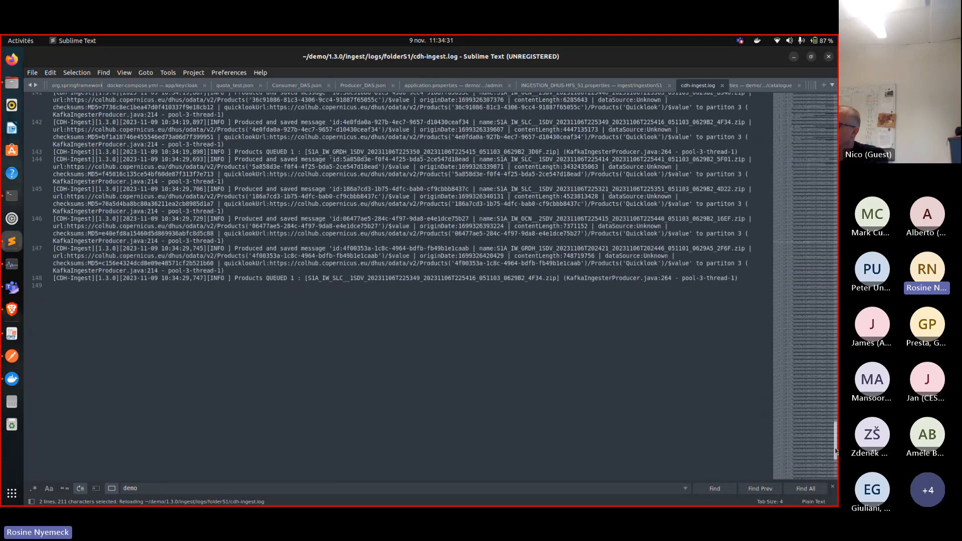
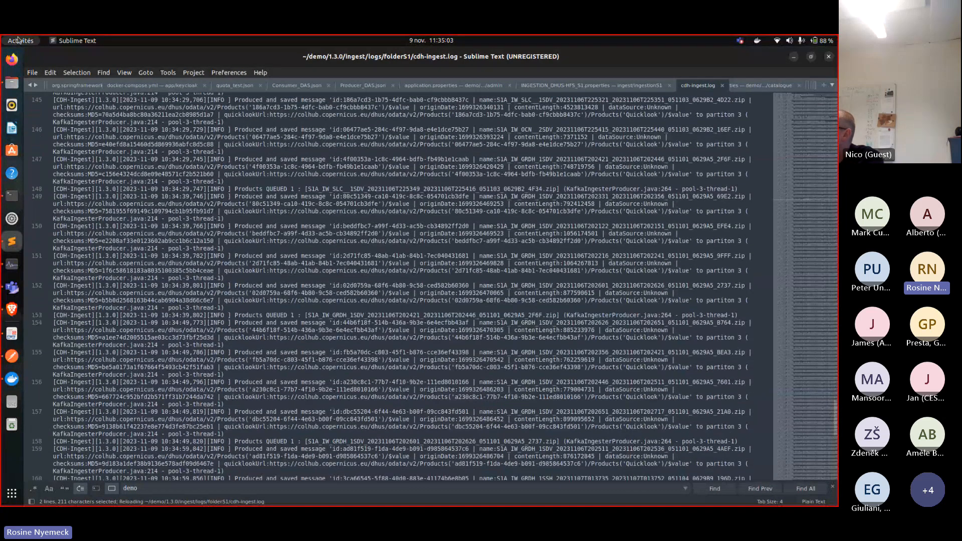
Switch to Docker Desktop and deselect the three backend_solr containers in the container list
{"action": "left_click", "coordinate": [12, 379]}
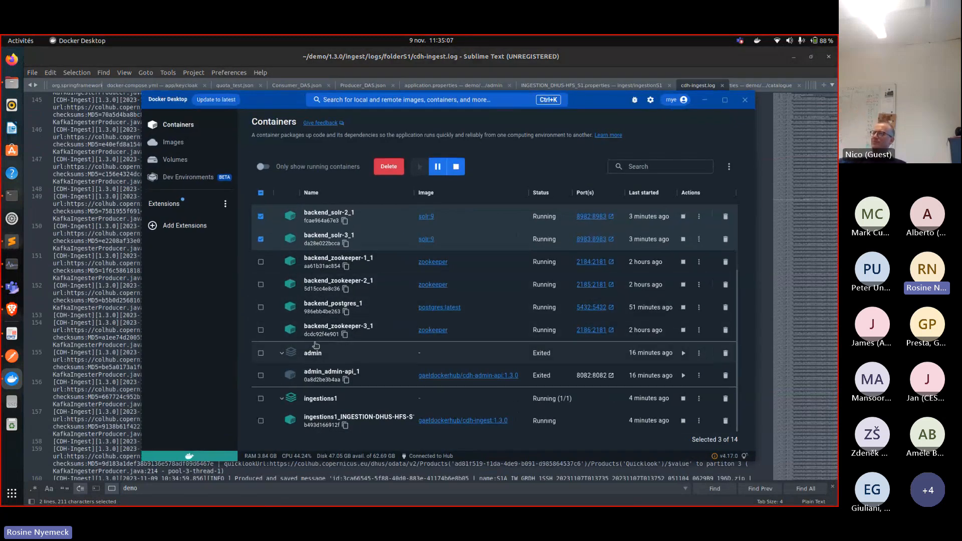
{"action": "scroll", "coordinate": [317, 320], "scroll_direction": "up", "scroll_amount": 3}
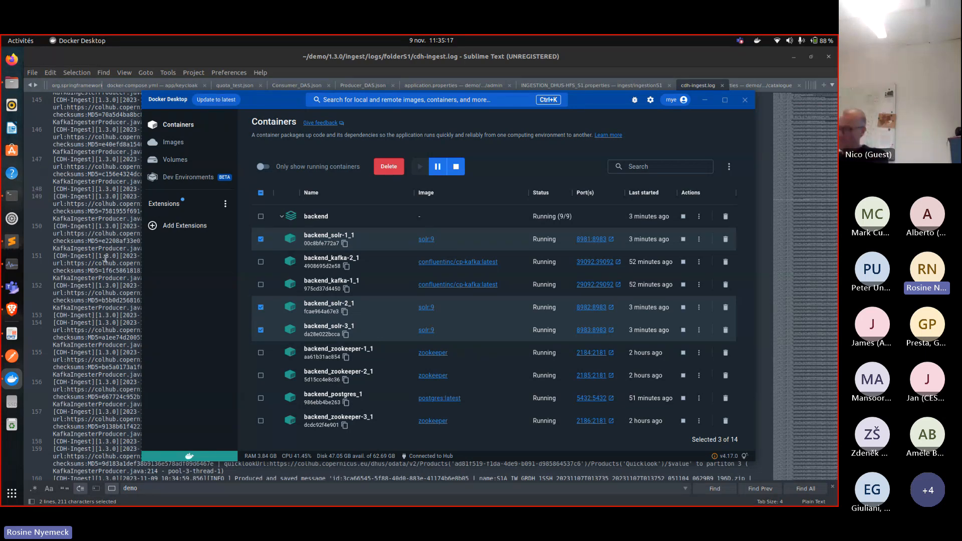
{"action": "scroll", "coordinate": [104, 253], "scroll_direction": "up", "scroll_amount": 3}
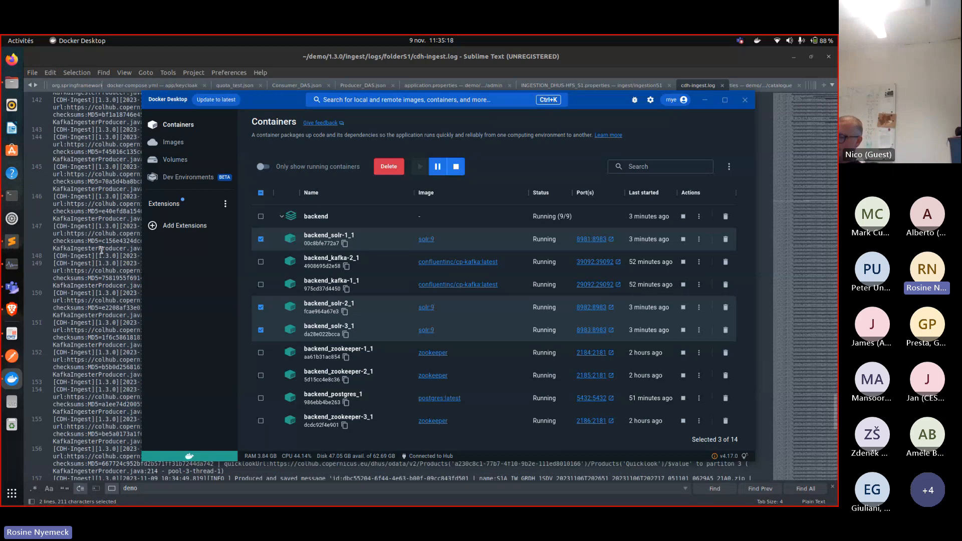
{"action": "left_click", "coordinate": [261, 307]}
{"action": "left_click", "coordinate": [261, 330]}
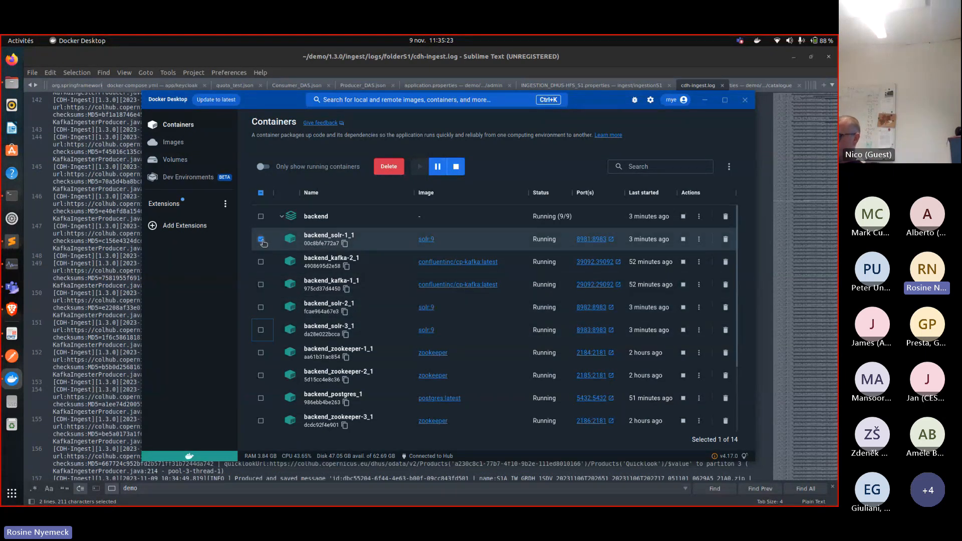
{"action": "left_click", "coordinate": [261, 239]}
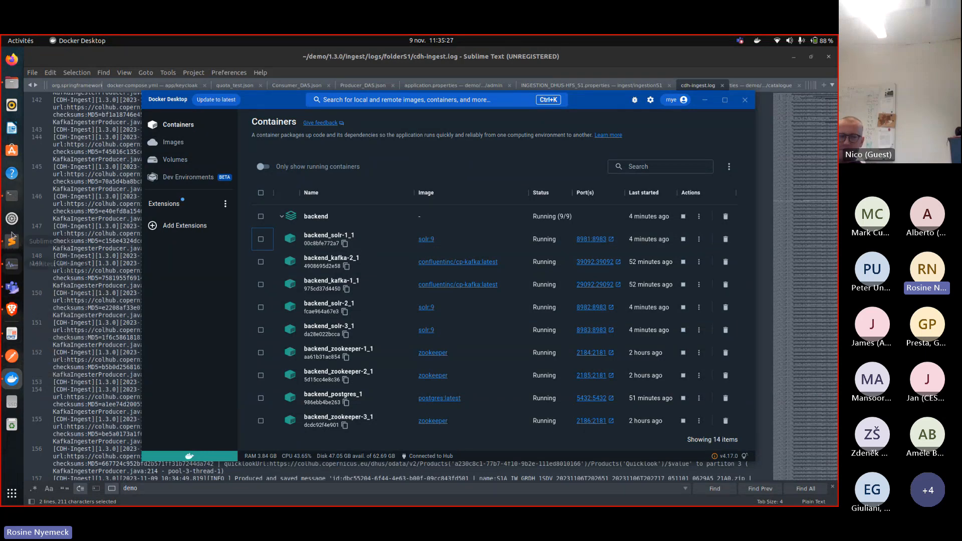
Switch to the terminal and stop the ingestionS1 service with docker-compose stop
{"action": "left_click", "coordinate": [12, 195]}
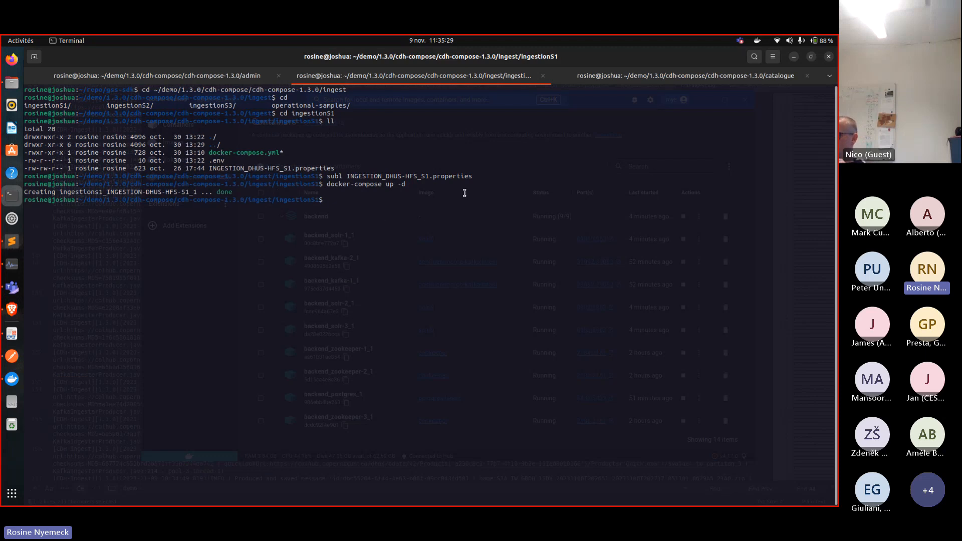
{"action": "type", "text": "docker"}
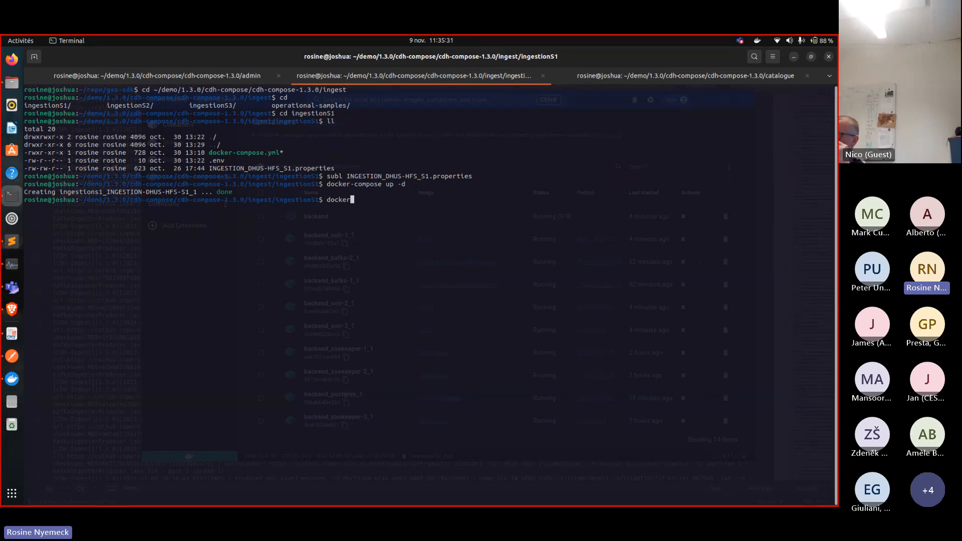
{"action": "type", "text": "-compos"}
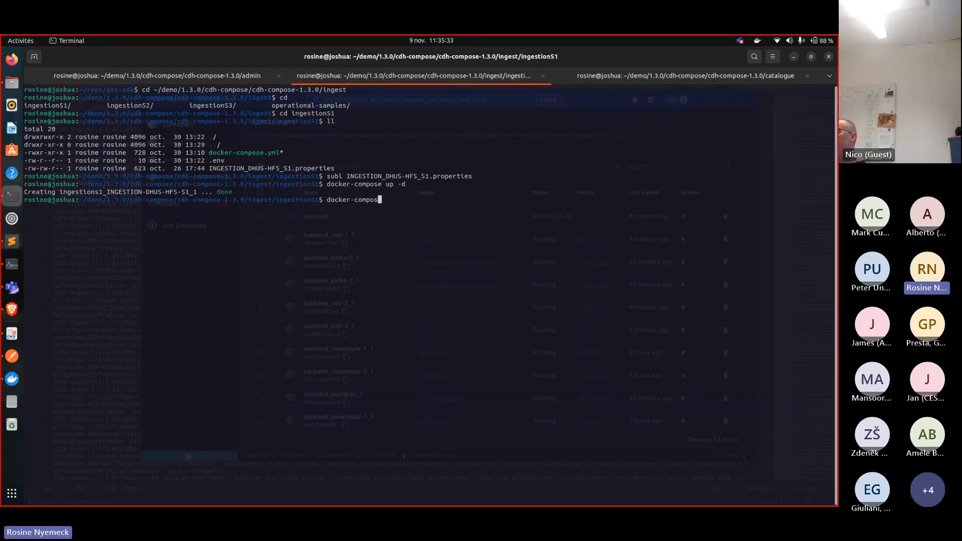
{"action": "type", "text": "e stop"}
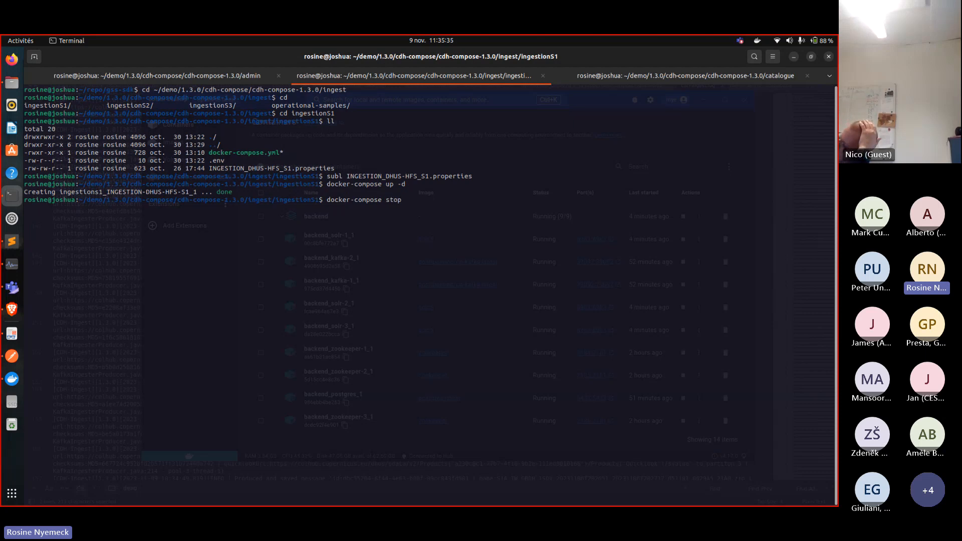
{"action": "key", "text": "Return"}
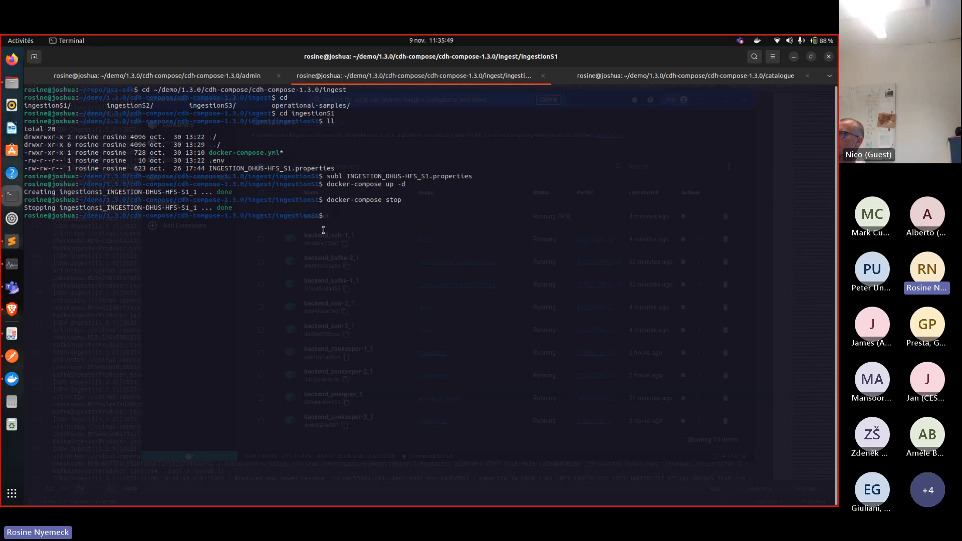
Restart the ingestionS1 service in the background with docker-compose start &
{"action": "type", "text": "docker"}
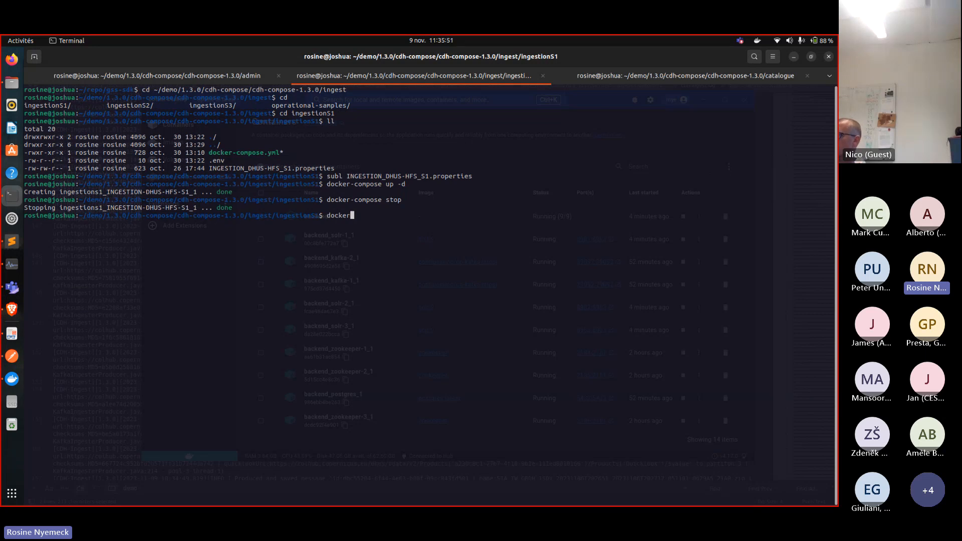
{"action": "type", "text": "-compose start &"}
{"action": "key", "text": "Return"}
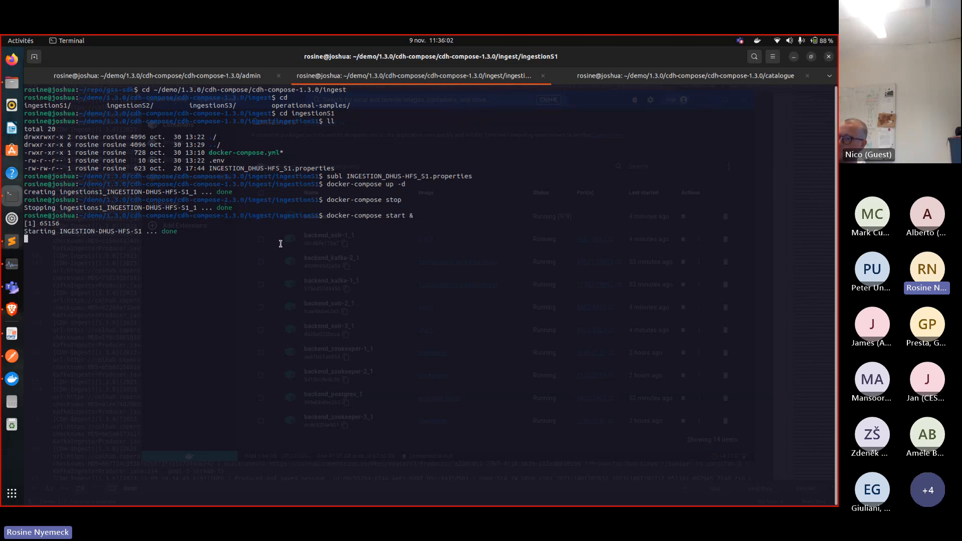
{"action": "key", "text": "Return"}
{"action": "key", "text": "Return"}
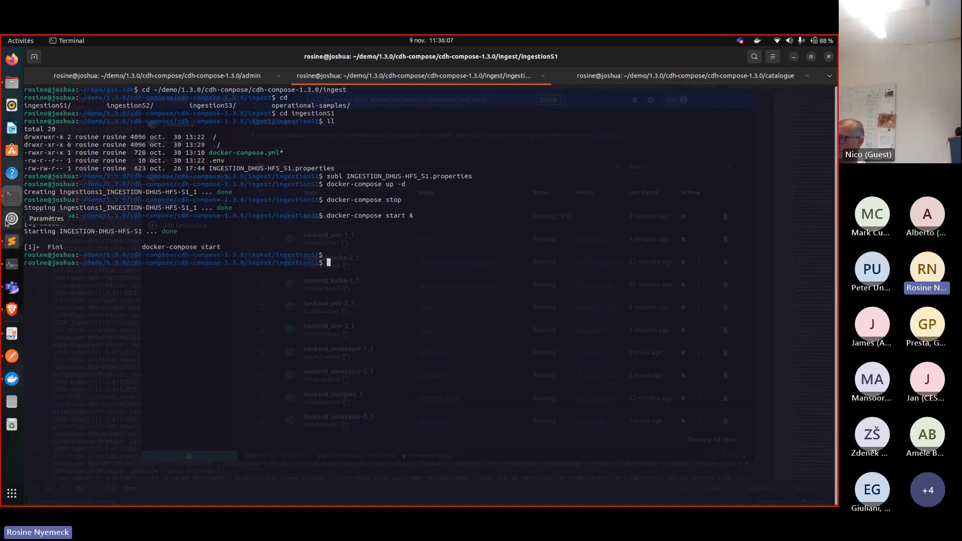
Switch to Sublime Text and examine the newest cdh-ingest.log entries covering the ingester's shutdown, restart and queued products
{"action": "key", "text": "alt+Tab"}
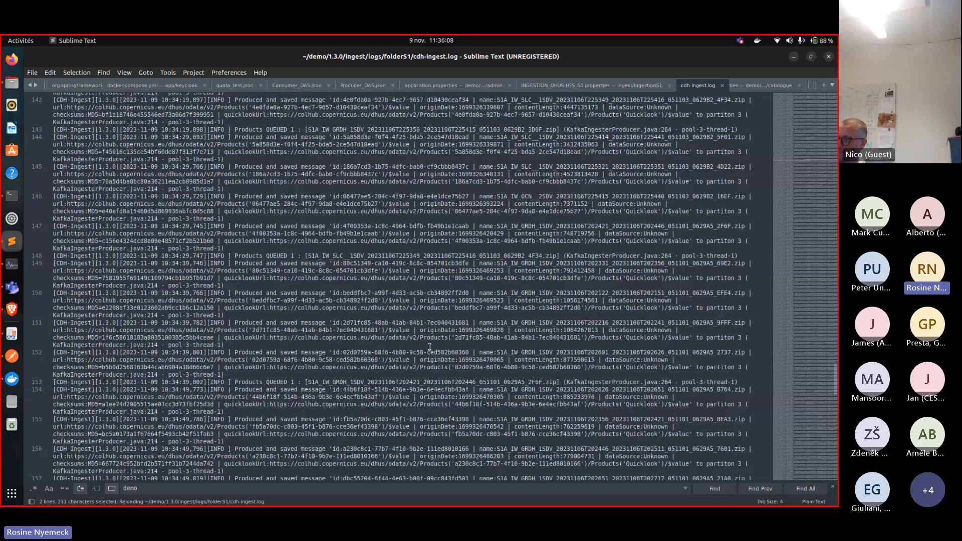
{"action": "scroll", "coordinate": [429, 347], "scroll_direction": "down", "scroll_amount": 10}
{"action": "scroll", "coordinate": [429, 346], "scroll_direction": "down", "scroll_amount": 12}
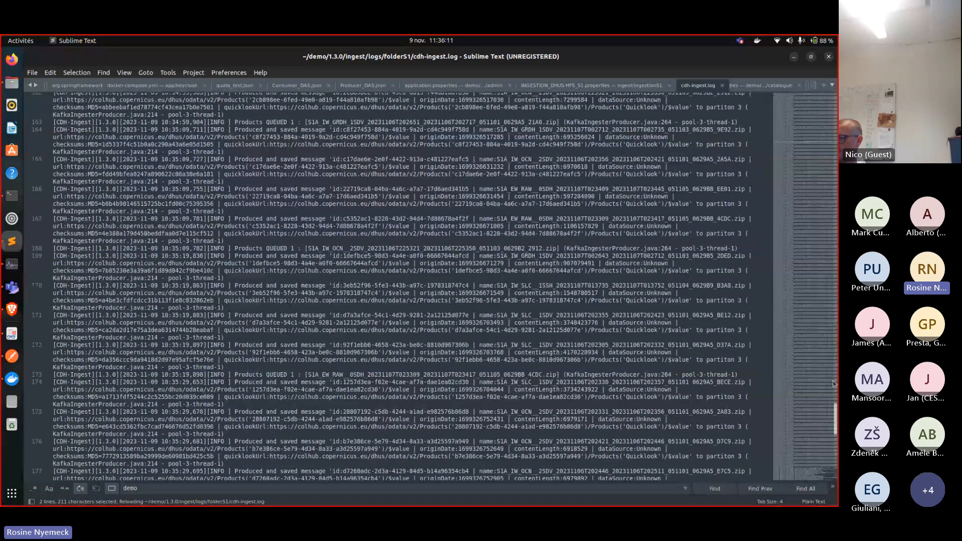
{"action": "left_click_drag", "start_coordinate": [836, 416], "coordinate": [826, 505]}
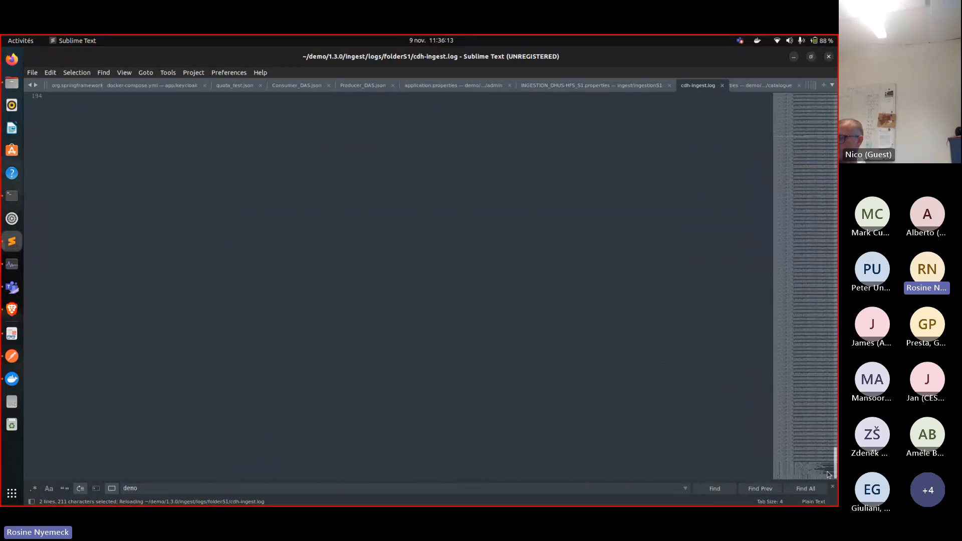
{"action": "scroll", "coordinate": [505, 369], "scroll_direction": "up", "scroll_amount": 6}
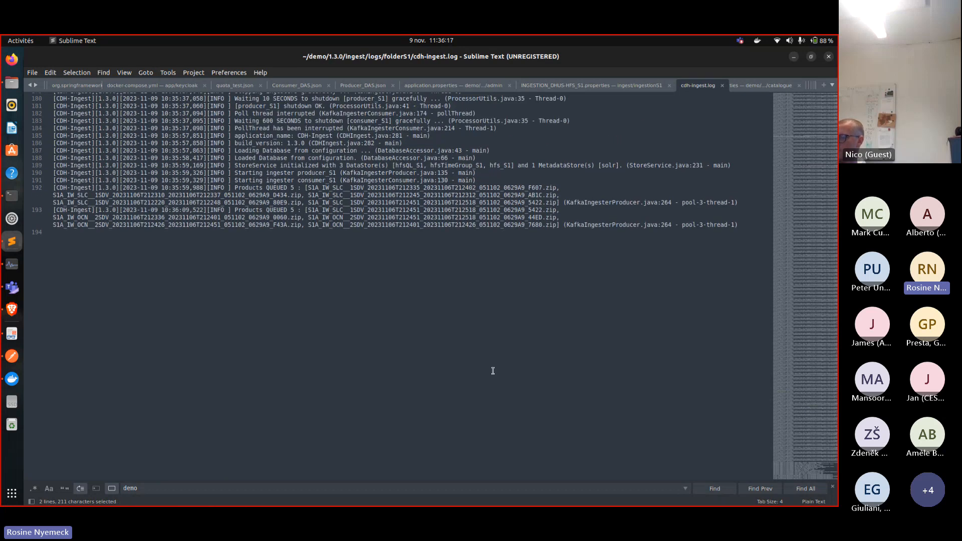
{"action": "scroll", "coordinate": [493, 371], "scroll_direction": "up", "scroll_amount": 3}
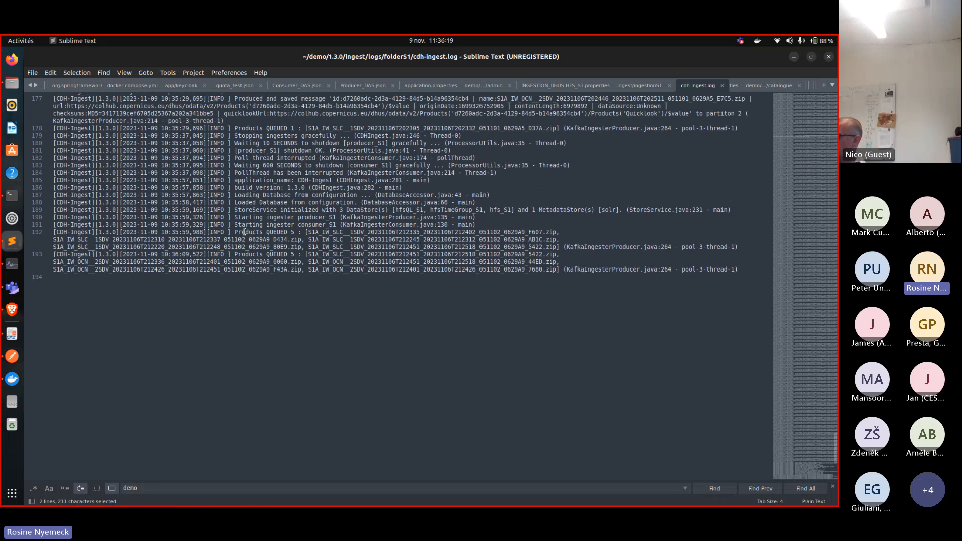
{"action": "left_click", "coordinate": [237, 233]}
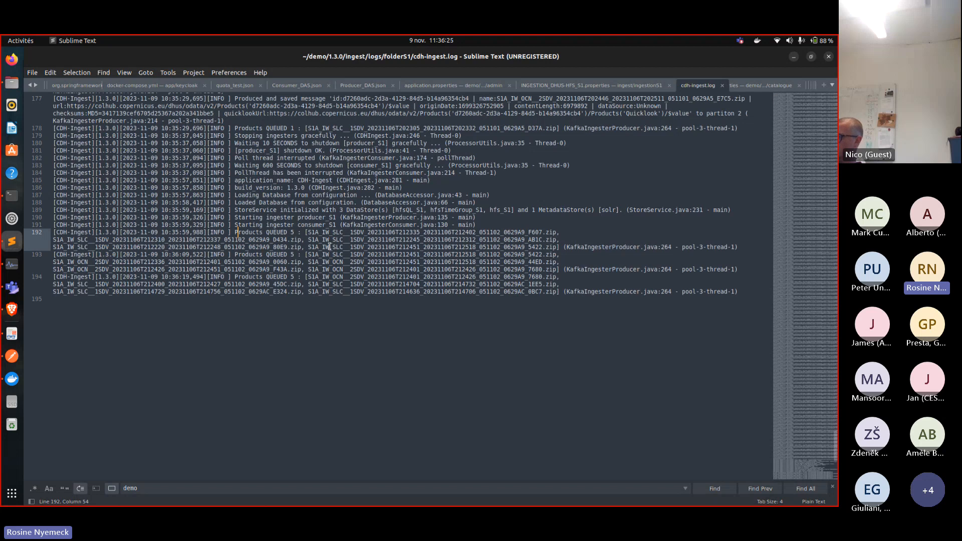
Highlight the first log message about adding a product to the hfsTimeGroup_S1 datastore and read the consumer entries following it
{"action": "scroll", "coordinate": [331, 243], "scroll_direction": "down", "scroll_amount": 1}
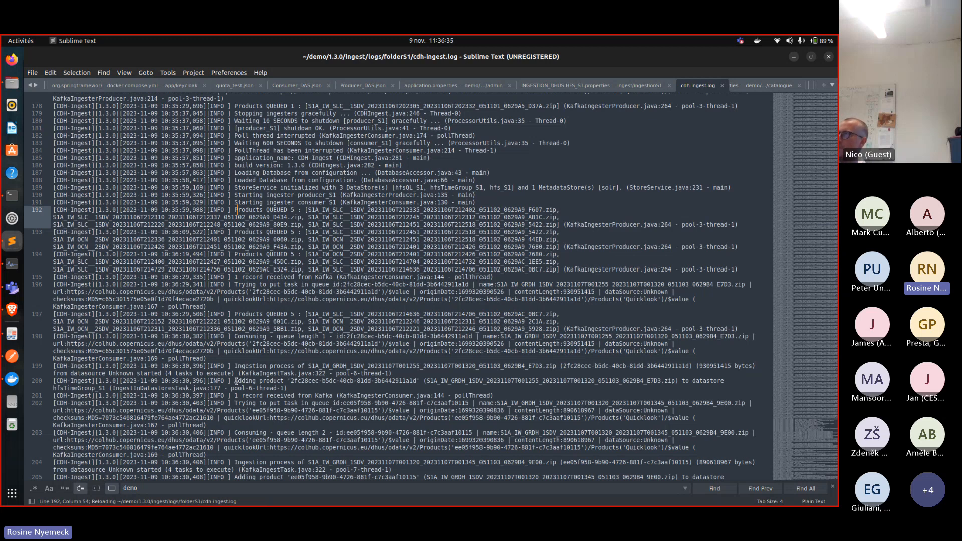
{"action": "left_click_drag", "start_coordinate": [236, 381], "coordinate": [573, 385]}
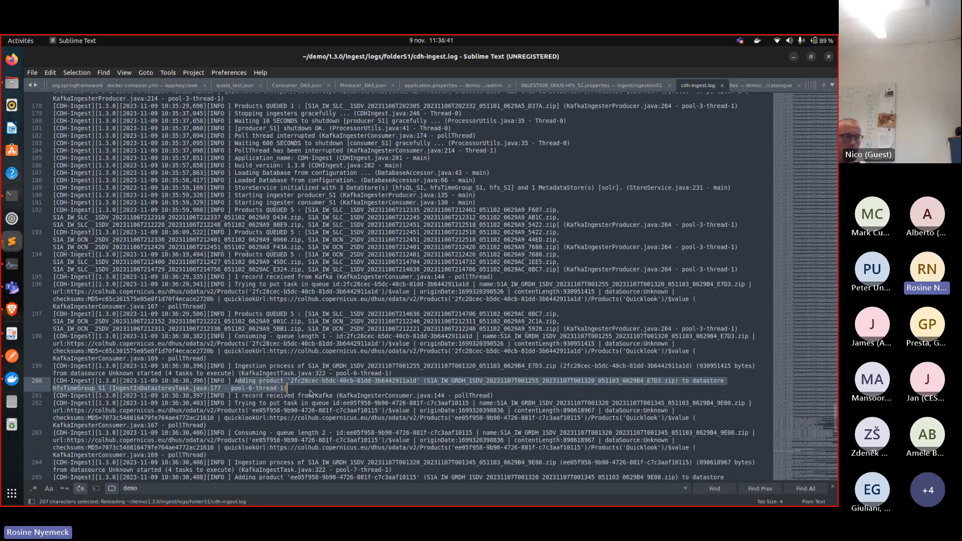
{"action": "scroll", "coordinate": [290, 387], "scroll_direction": "down", "scroll_amount": 4}
{"action": "scroll", "coordinate": [289, 388], "scroll_direction": "down", "scroll_amount": 2}
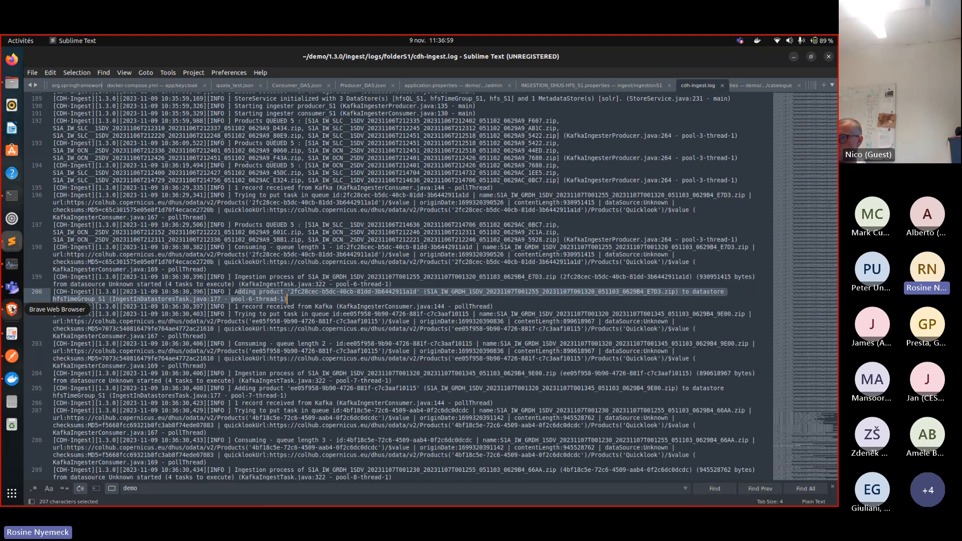
Switch to Postman, open the Create consumer S1 request and inspect the target store of its IngestInDataStores task
{"action": "left_click", "coordinate": [11, 355]}
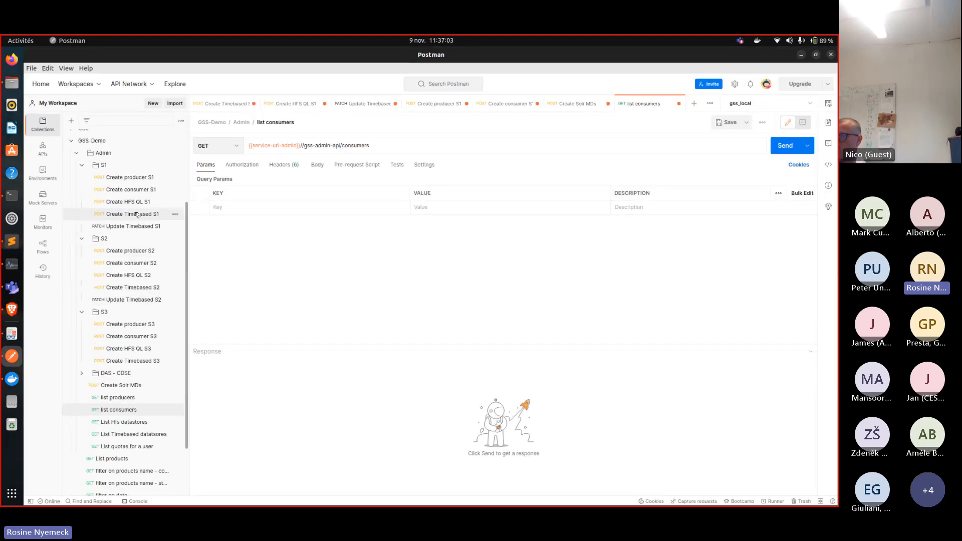
{"action": "left_click", "coordinate": [149, 191]}
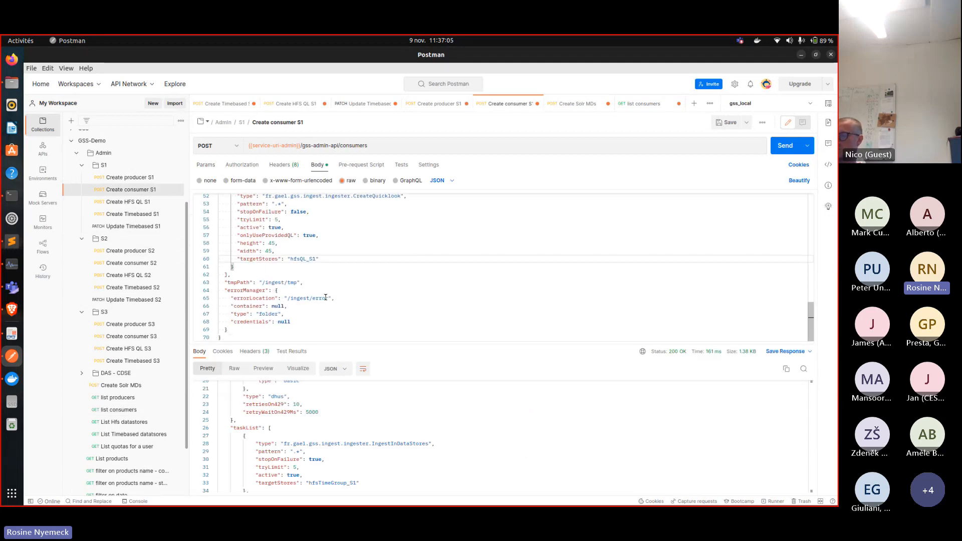
{"action": "scroll", "coordinate": [323, 289], "scroll_direction": "up", "scroll_amount": 7}
{"action": "scroll", "coordinate": [325, 298], "scroll_direction": "up", "scroll_amount": 2}
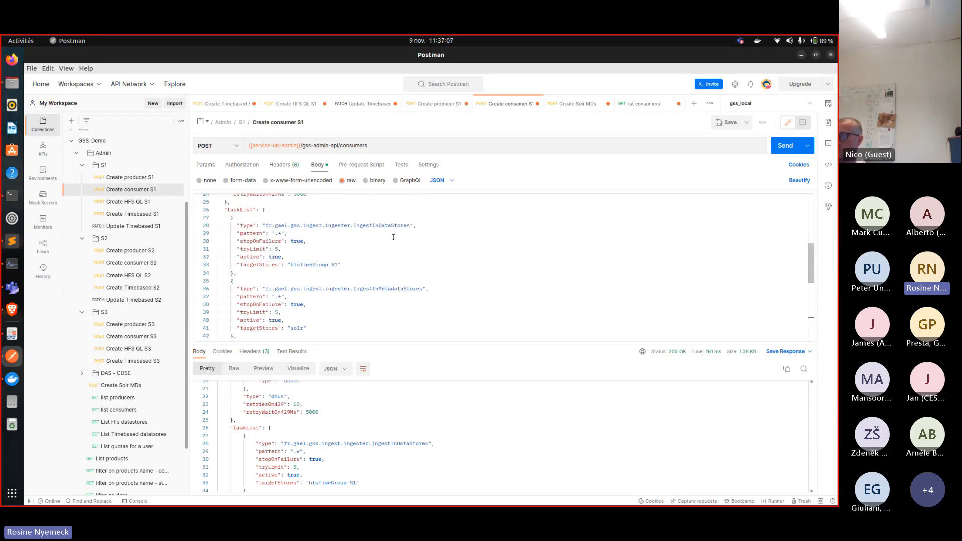
{"action": "double_click", "coordinate": [301, 266]}
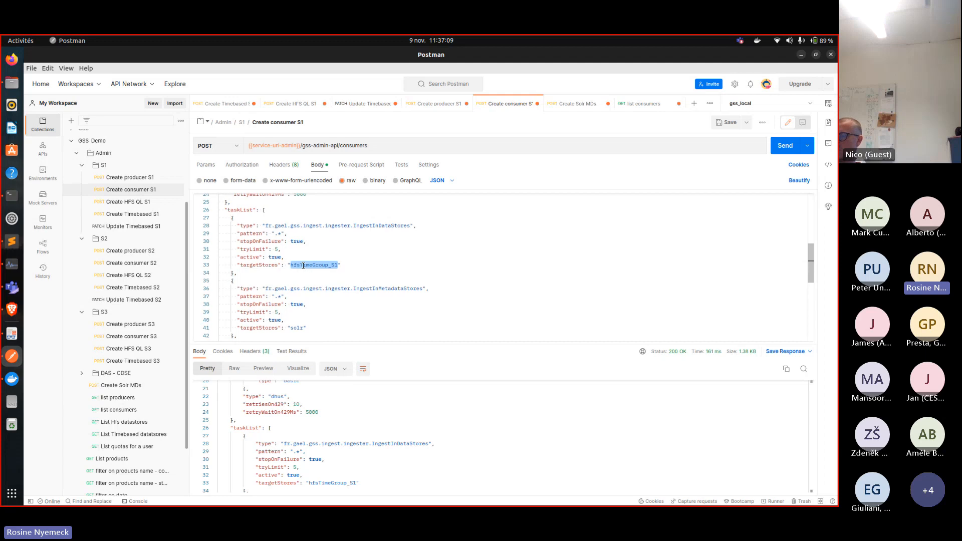
Review the IngestInMetadataStores, ExtractMetadata and CreateQuicklook tasks in the Create consumer S1 request body
{"action": "scroll", "coordinate": [335, 267], "scroll_direction": "down", "scroll_amount": 2}
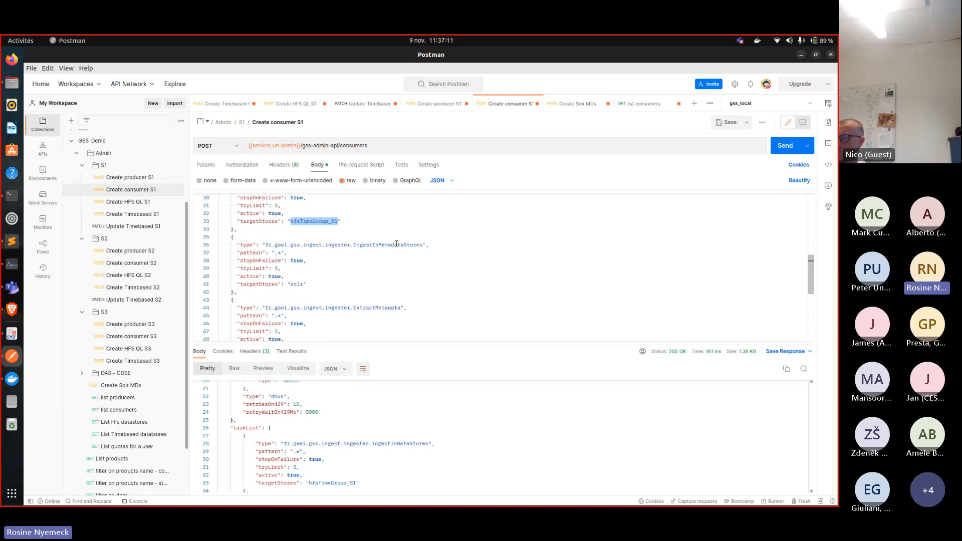
{"action": "double_click", "coordinate": [392, 245]}
{"action": "double_click", "coordinate": [295, 285]}
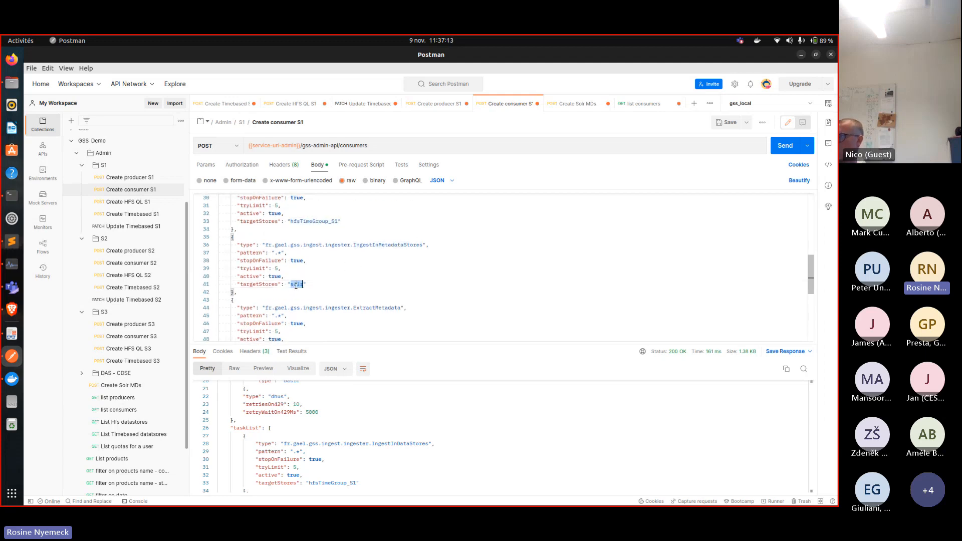
{"action": "double_click", "coordinate": [396, 308]}
{"action": "scroll", "coordinate": [329, 279], "scroll_direction": "down", "scroll_amount": 6}
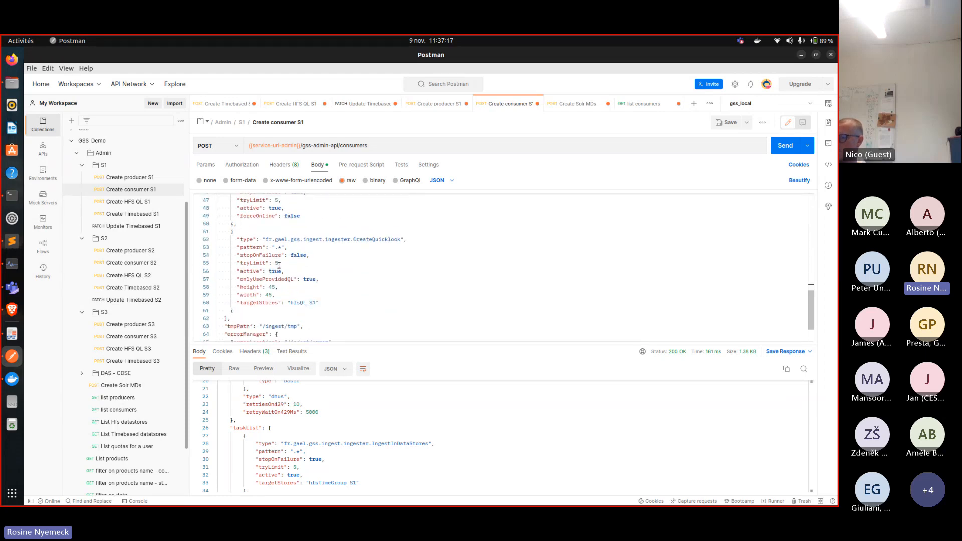
{"action": "scroll", "coordinate": [279, 265], "scroll_direction": "up", "scroll_amount": 3}
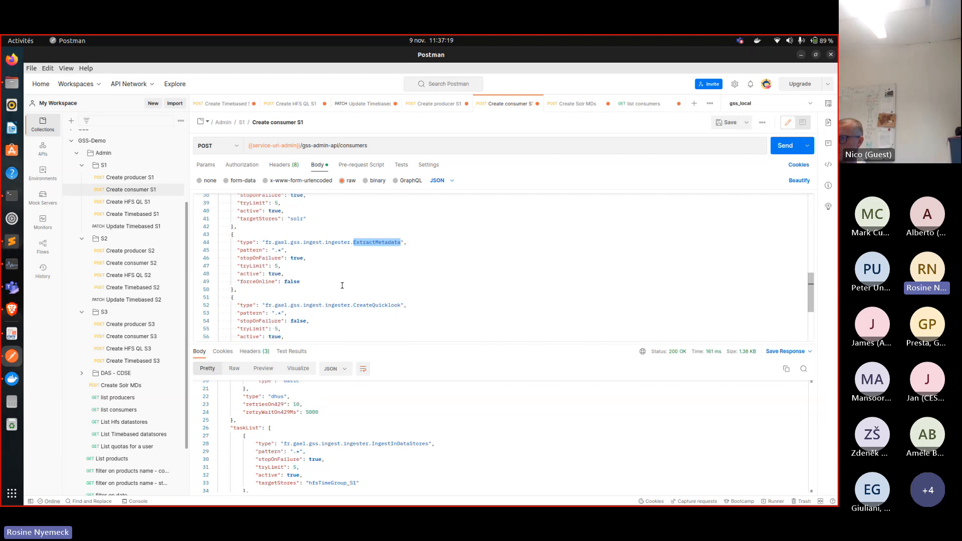
{"action": "left_click", "coordinate": [369, 312]}
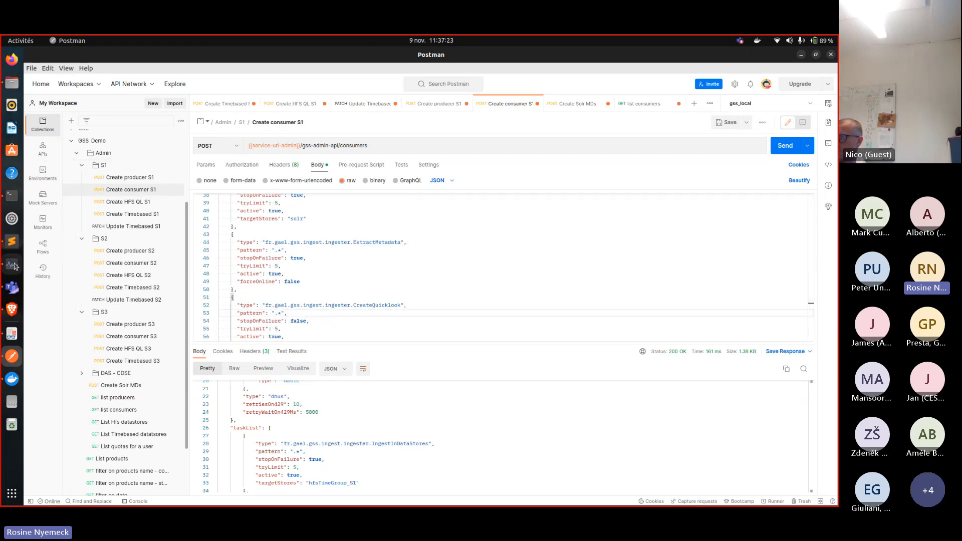
Return to cdh-ingest.log in Sublime Text, highlight the line 209 ingestion process message and examine the surrounding consumer entries
{"action": "left_click", "coordinate": [11, 241]}
{"action": "scroll", "coordinate": [391, 378], "scroll_direction": "down", "scroll_amount": 10}
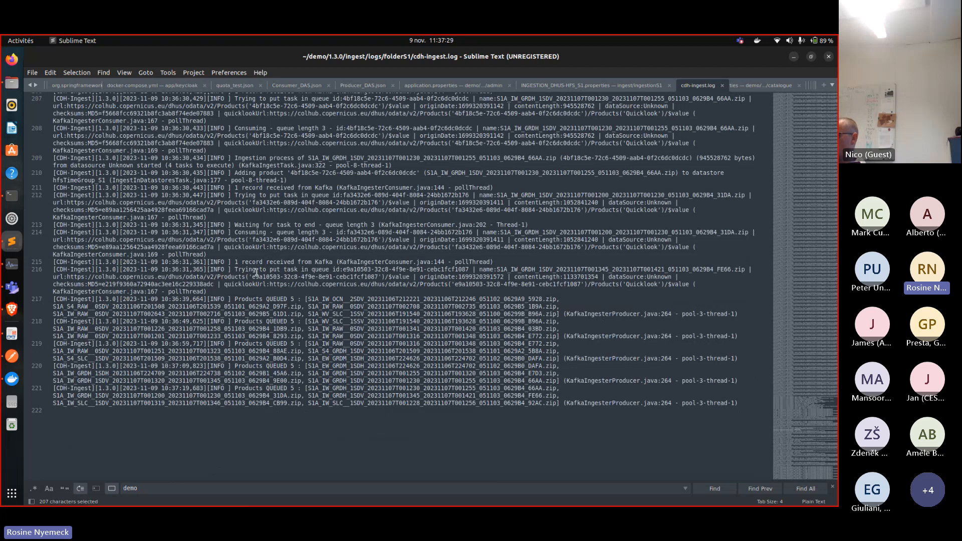
{"action": "scroll", "coordinate": [260, 269], "scroll_direction": "up", "scroll_amount": 1}
{"action": "scroll", "coordinate": [260, 266], "scroll_direction": "up", "scroll_amount": 3}
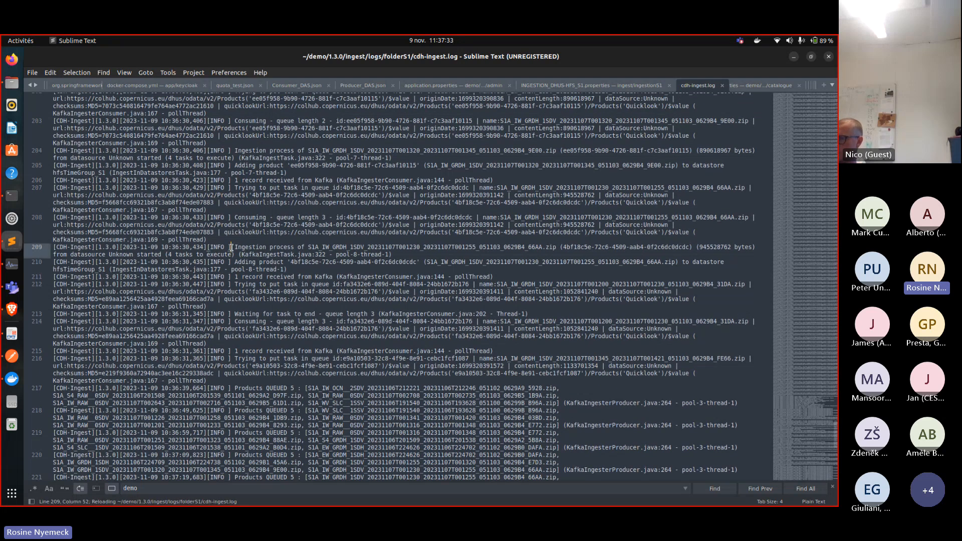
{"action": "left_click_drag", "start_coordinate": [231, 247], "coordinate": [252, 253]}
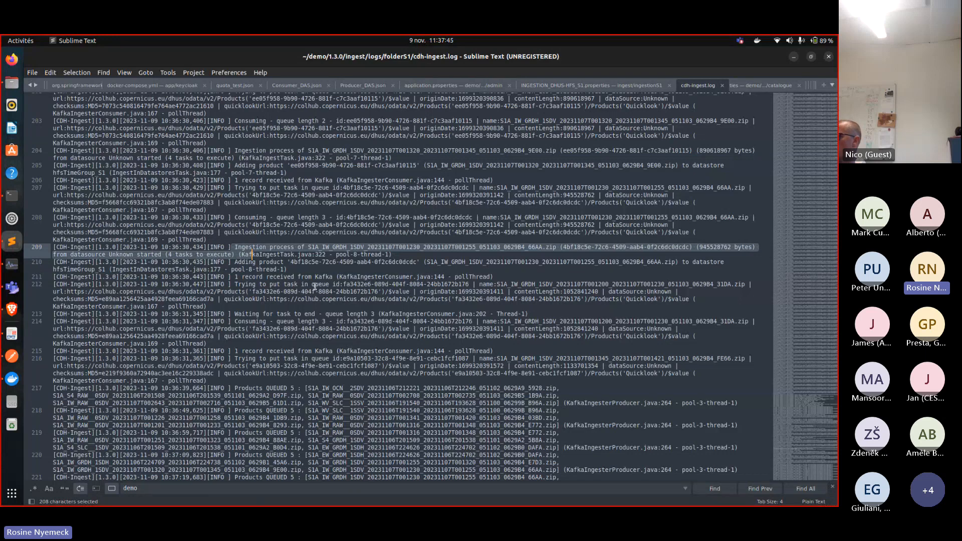
{"action": "scroll", "coordinate": [315, 287], "scroll_direction": "up", "scroll_amount": 5}
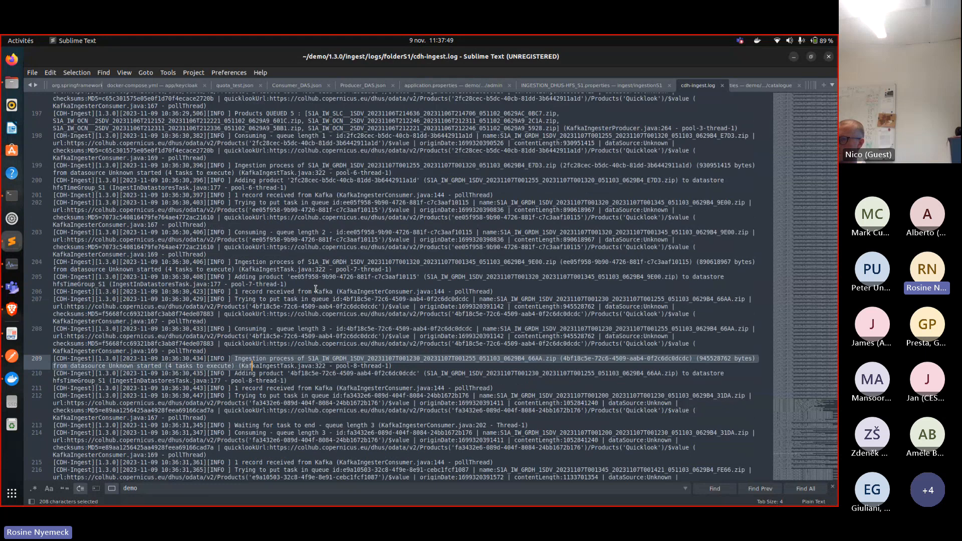
Review the newest entries in cdh-ingest.log, and switch to Brave to try loading localhost:8082//gss-admin-api/
{"action": "scroll", "coordinate": [315, 288], "scroll_direction": "down", "scroll_amount": 8}
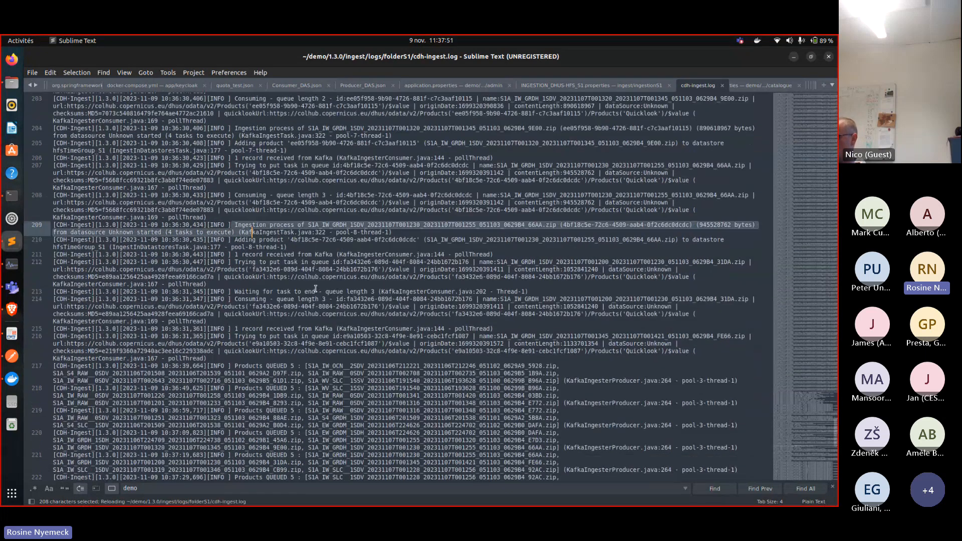
{"action": "scroll", "coordinate": [316, 288], "scroll_direction": "down", "scroll_amount": 4}
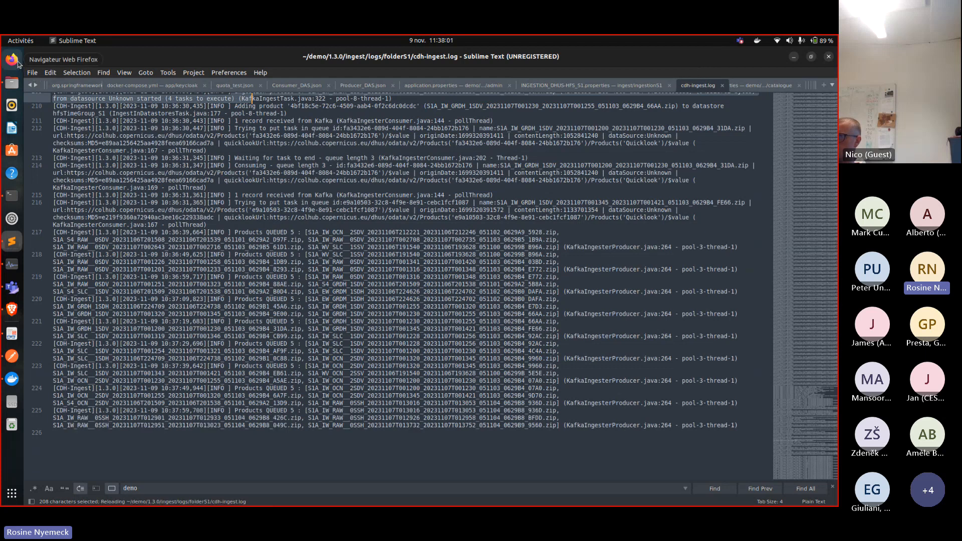
{"action": "left_click", "coordinate": [11, 310]}
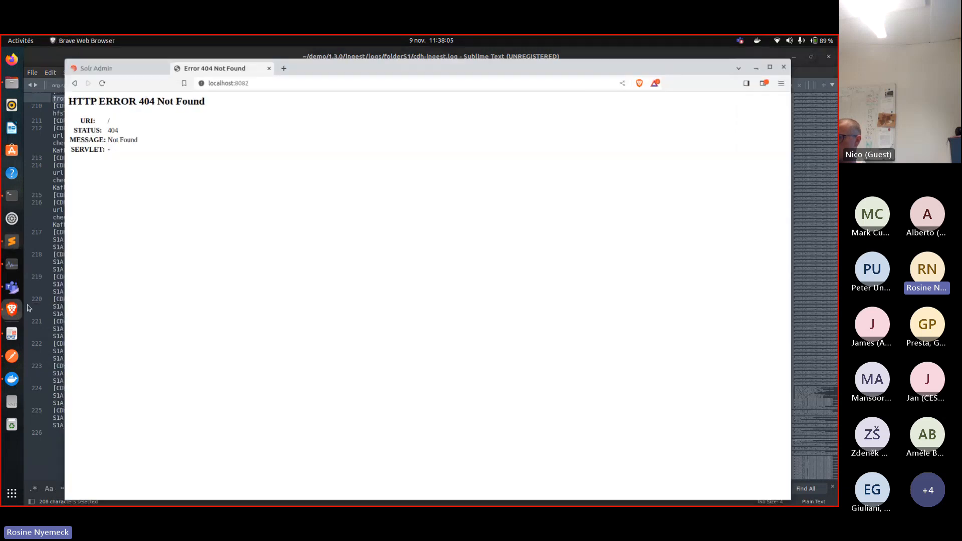
{"action": "left_click", "coordinate": [256, 78]}
{"action": "left_click", "coordinate": [268, 78]}
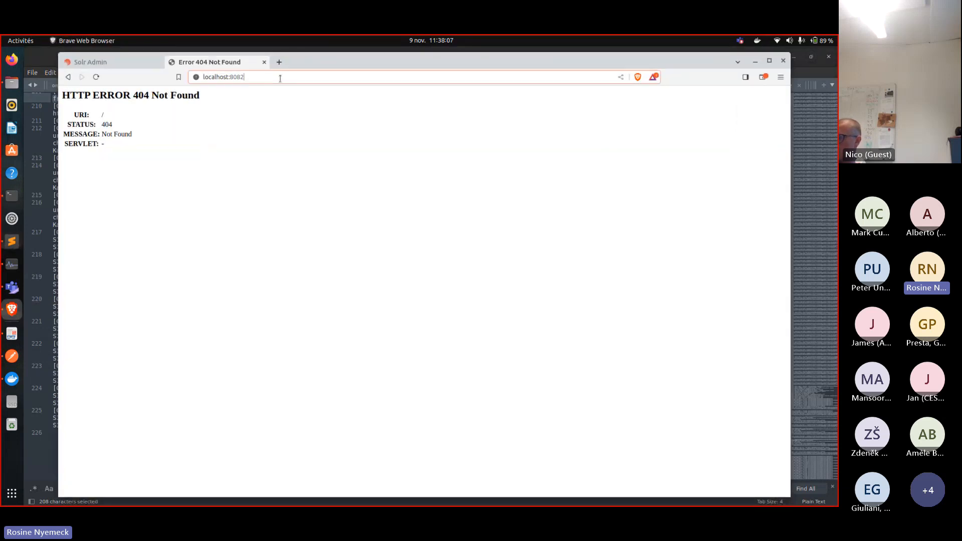
{"action": "type", "text": "//gss-admin-api/"}
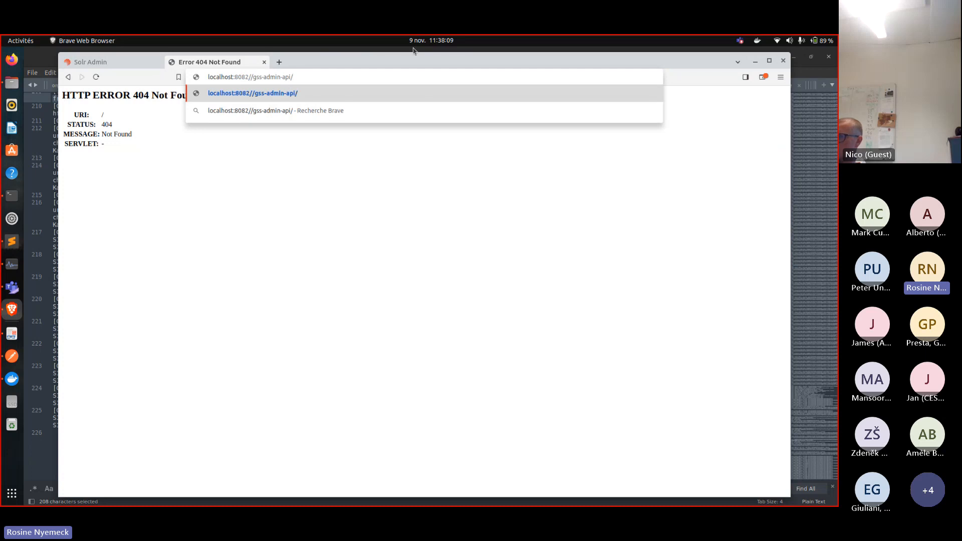
{"action": "key", "text": "Return"}
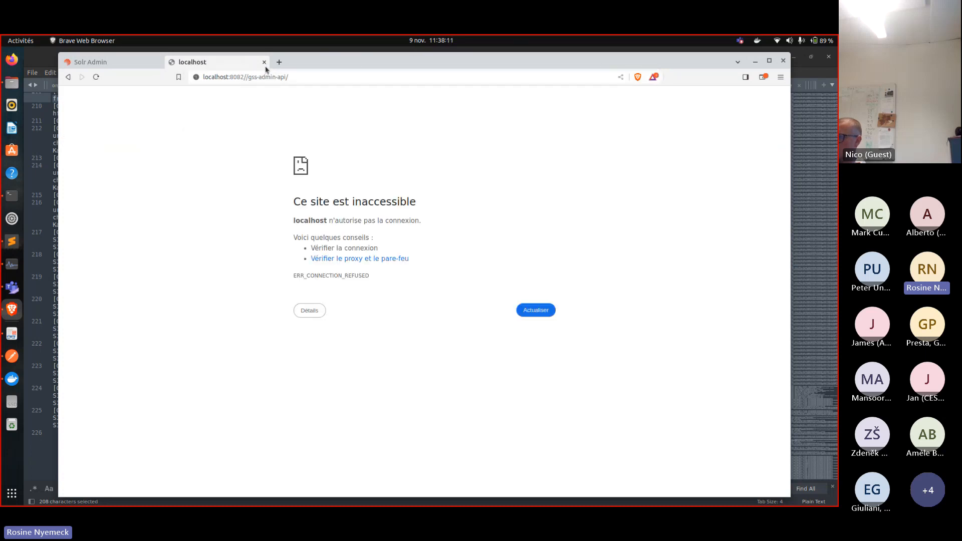
{"action": "double_click", "coordinate": [254, 76]}
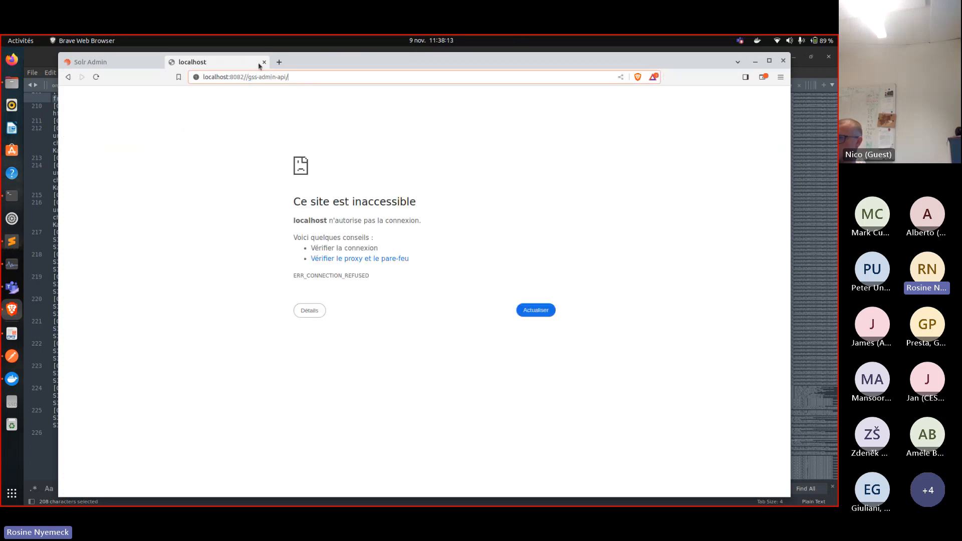
In Solr Admin, select the cdh collection and execute the default *:* query on it
{"action": "left_click", "coordinate": [133, 62]}
{"action": "left_click", "coordinate": [113, 261]}
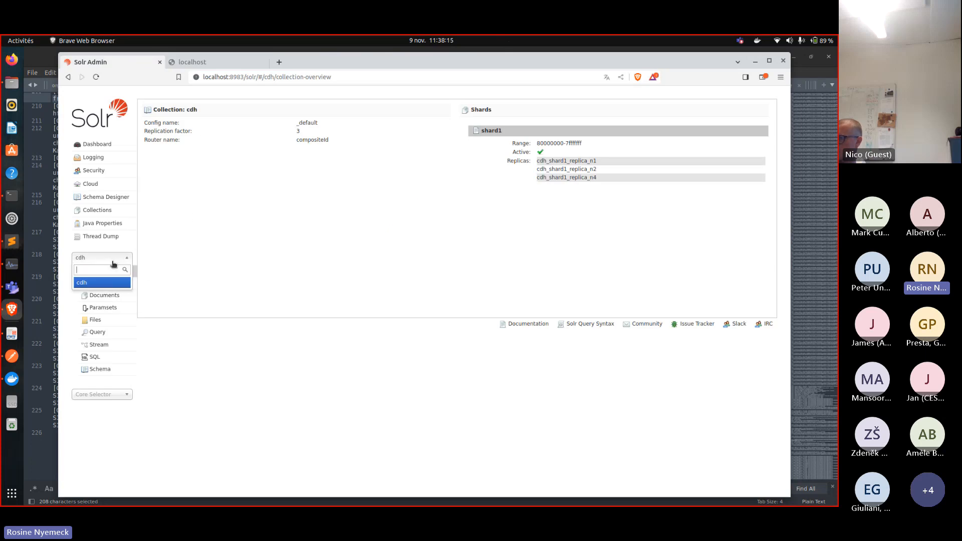
{"action": "left_click", "coordinate": [102, 284]}
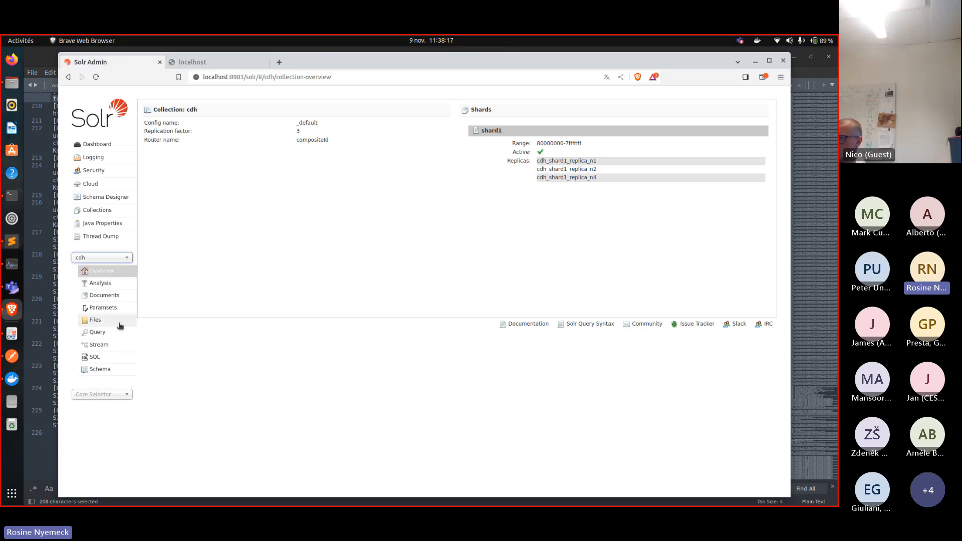
{"action": "left_click", "coordinate": [96, 332]}
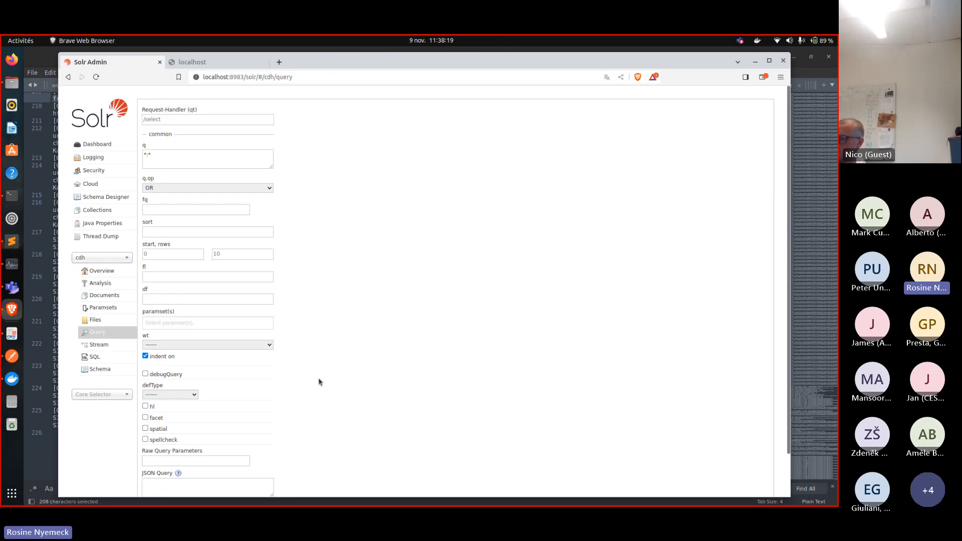
{"action": "scroll", "coordinate": [295, 404], "scroll_direction": "down", "scroll_amount": 2}
{"action": "left_click", "coordinate": [165, 459]}
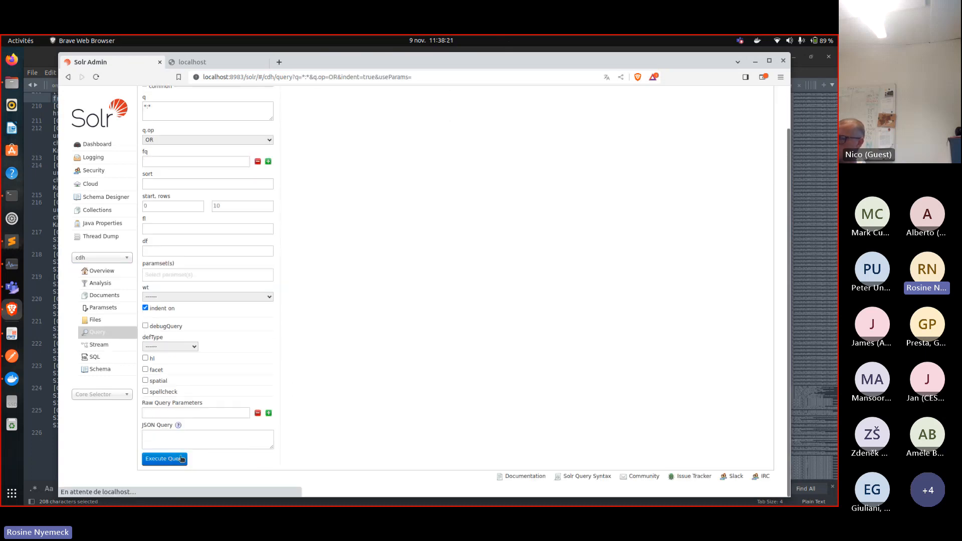
Return to the latest cdh-ingest.log entries, and check the backend, admin and ingestions1 container statuses in Docker Desktop
{"action": "left_click", "coordinate": [755, 61]}
{"action": "scroll", "coordinate": [447, 296], "scroll_direction": "down", "scroll_amount": 6}
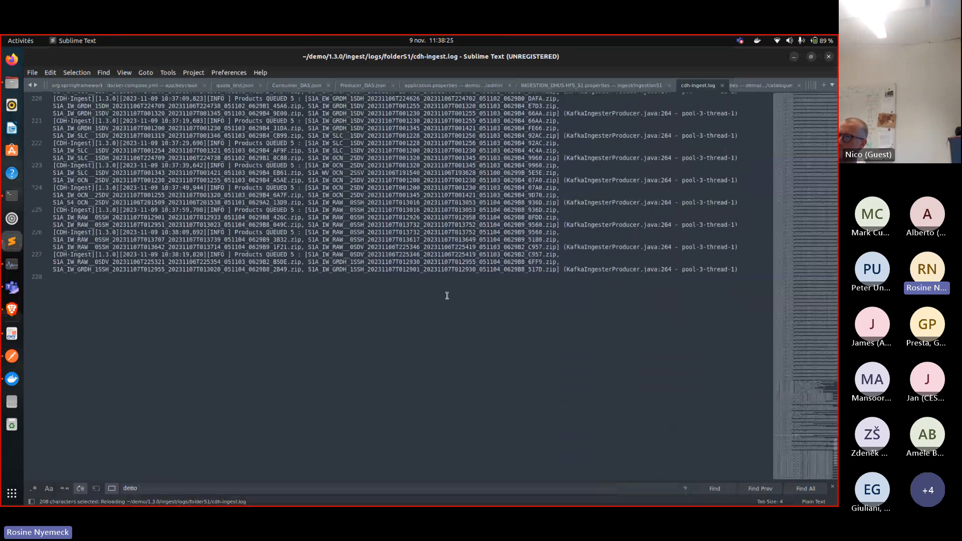
{"action": "scroll", "coordinate": [447, 295], "scroll_direction": "up", "scroll_amount": 5}
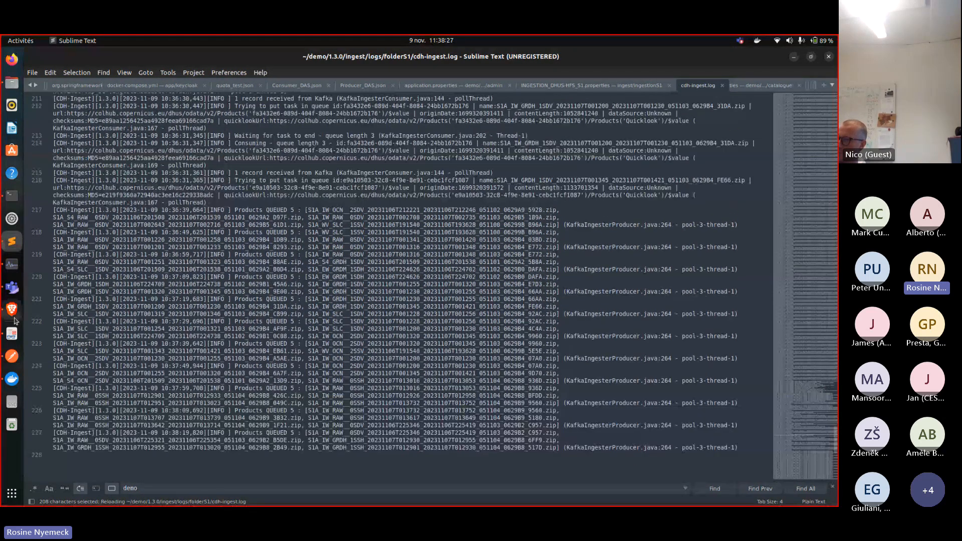
{"action": "left_click", "coordinate": [11, 380]}
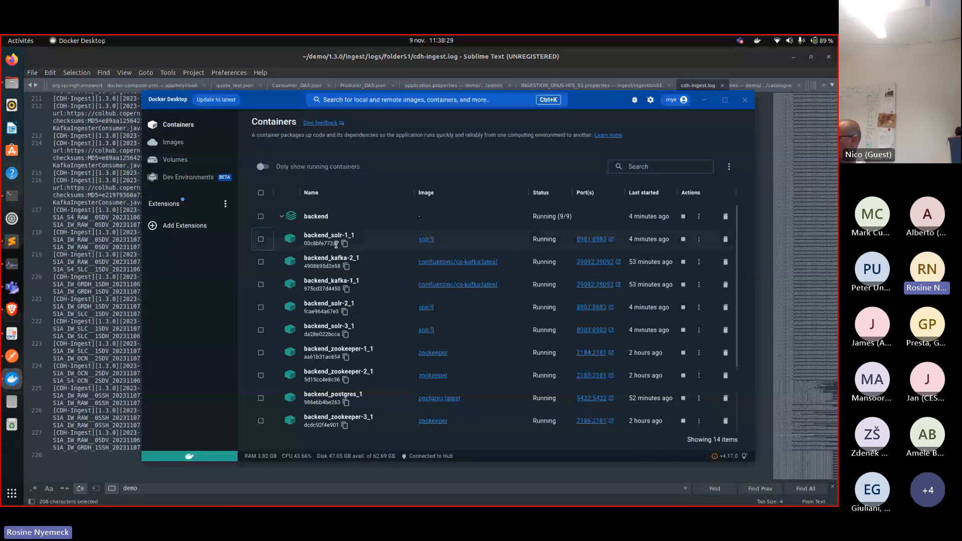
{"action": "scroll", "coordinate": [332, 263], "scroll_direction": "down", "scroll_amount": 4}
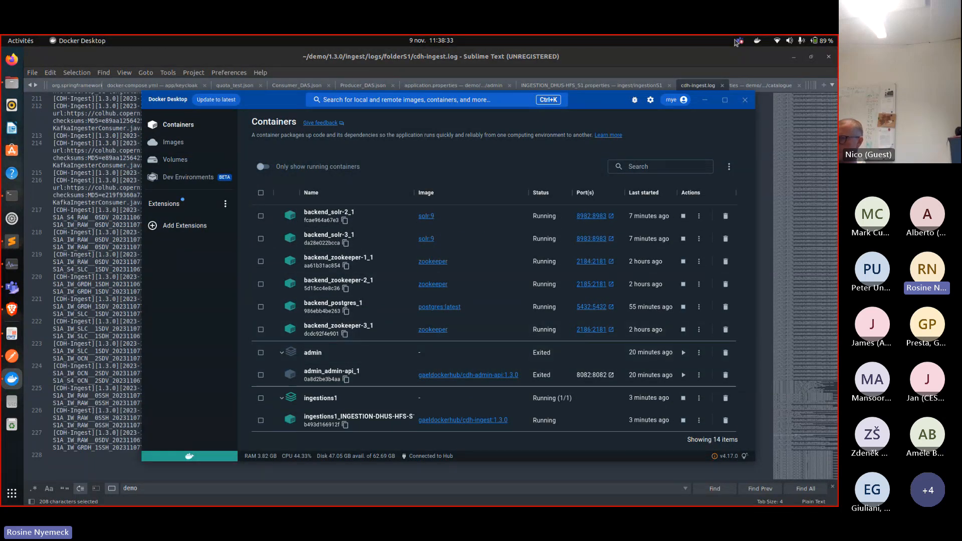
{"action": "left_click", "coordinate": [705, 102]}
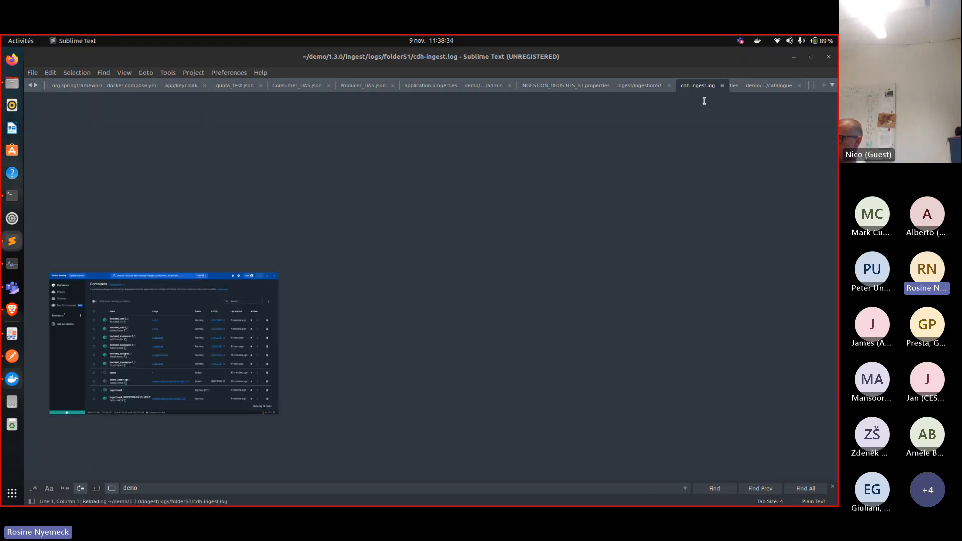
Back in cdh-ingest.log, compare the consumer entries around line 209 with the Products QUEUED messages that follow
{"action": "scroll", "coordinate": [504, 217], "scroll_direction": "up", "scroll_amount": 3}
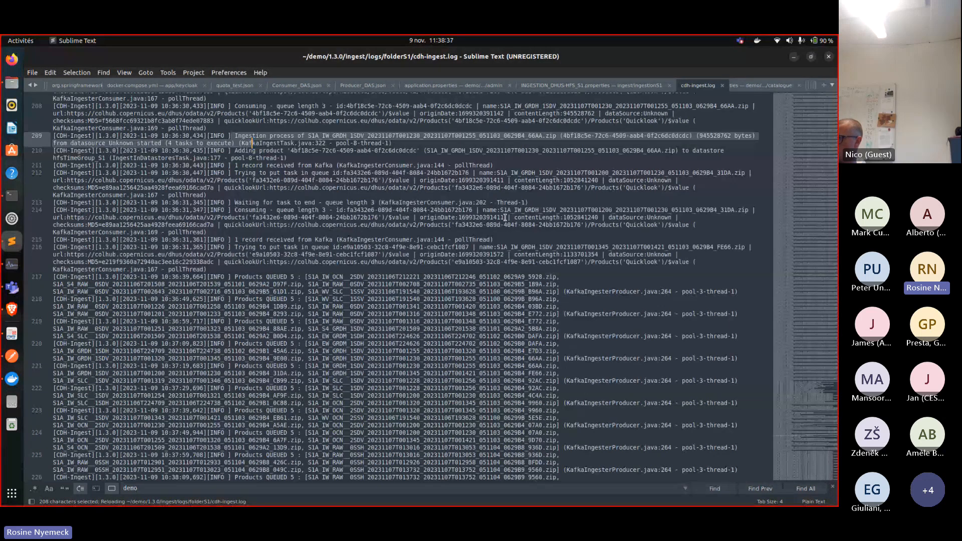
{"action": "scroll", "coordinate": [505, 217], "scroll_direction": "down", "scroll_amount": 3}
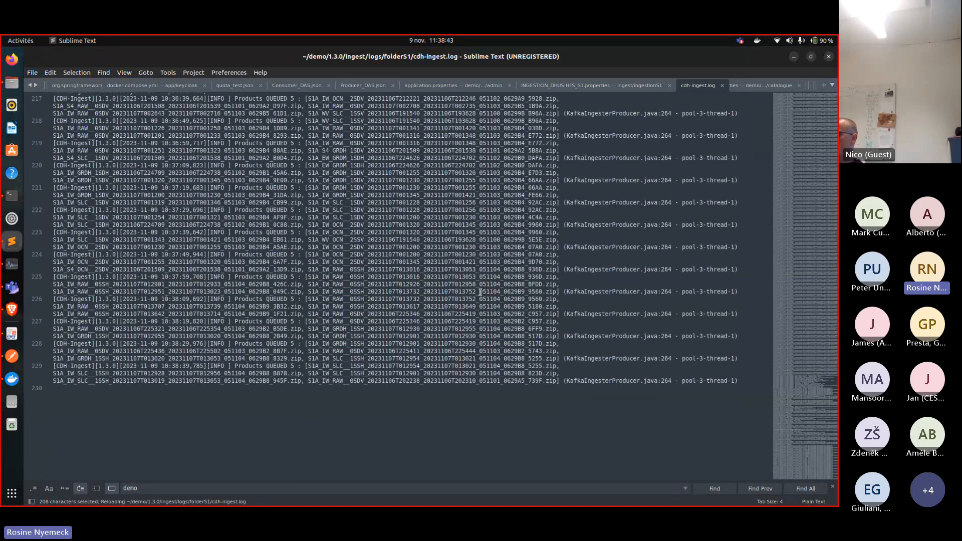
{"action": "scroll", "coordinate": [480, 292], "scroll_direction": "down", "scroll_amount": 4}
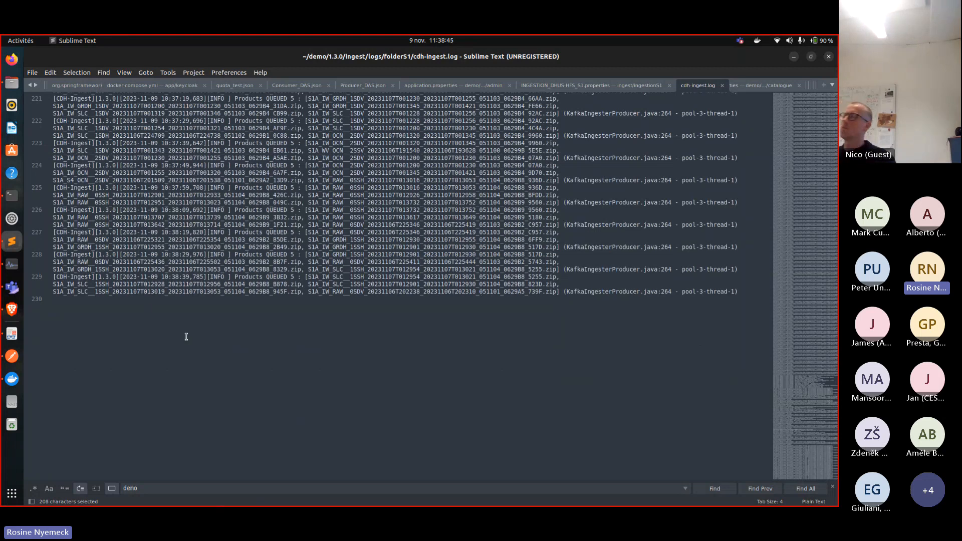
{"action": "scroll", "coordinate": [200, 330], "scroll_direction": "up", "scroll_amount": 4}
{"action": "scroll", "coordinate": [199, 331], "scroll_direction": "up", "scroll_amount": 8}
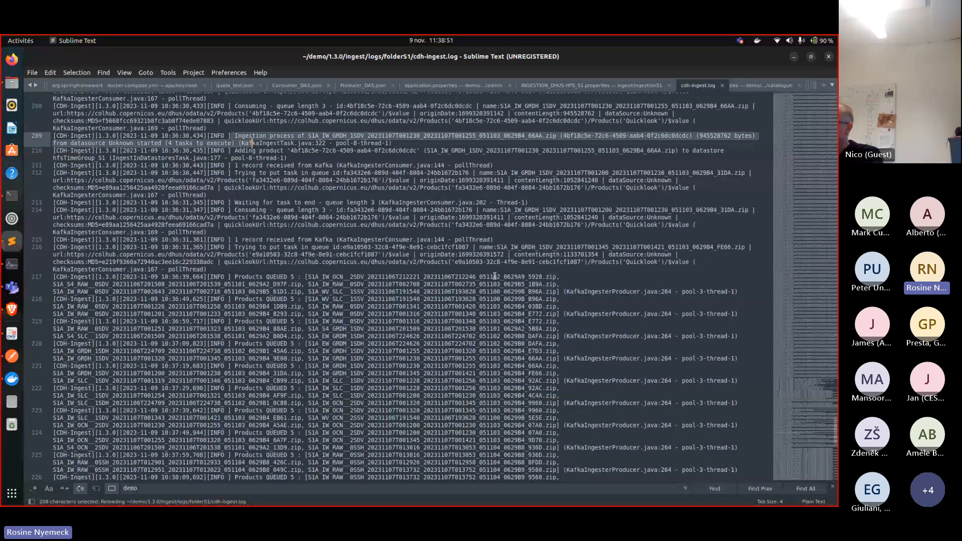
{"action": "scroll", "coordinate": [494, 276], "scroll_direction": "up", "scroll_amount": 3}
{"action": "scroll", "coordinate": [494, 276], "scroll_direction": "up", "scroll_amount": 2}
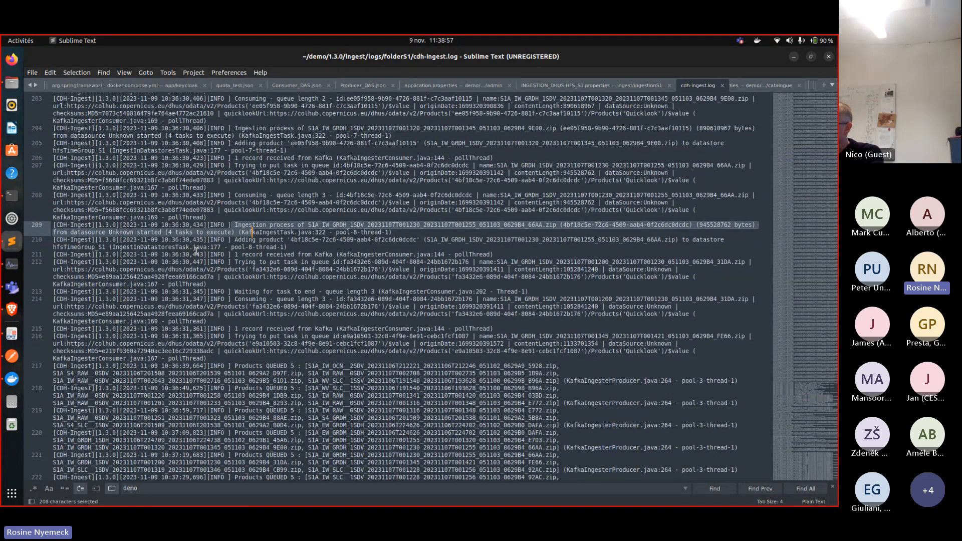
{"action": "scroll", "coordinate": [304, 237], "scroll_direction": "up", "scroll_amount": 3}
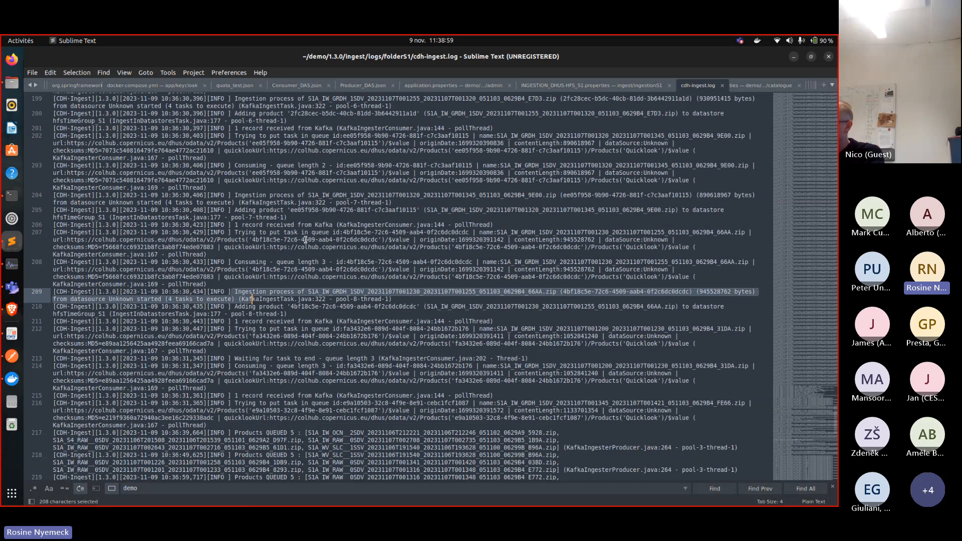
{"action": "scroll", "coordinate": [305, 239], "scroll_direction": "down", "scroll_amount": 1}
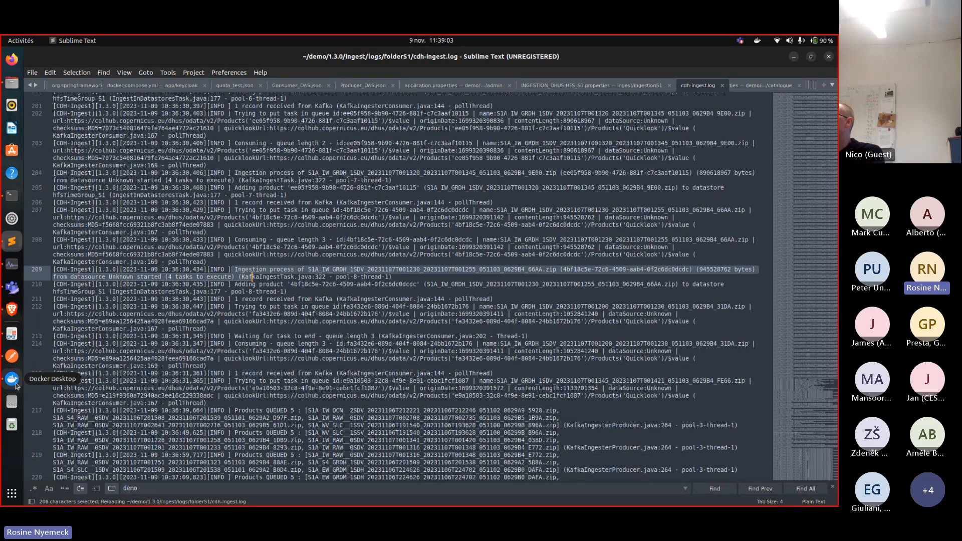
Highlight the metadata extraction message on line 261 and read the following quicklook, Solr indexing and ingestion summary entries
{"action": "scroll", "coordinate": [297, 369], "scroll_direction": "down", "scroll_amount": 17}
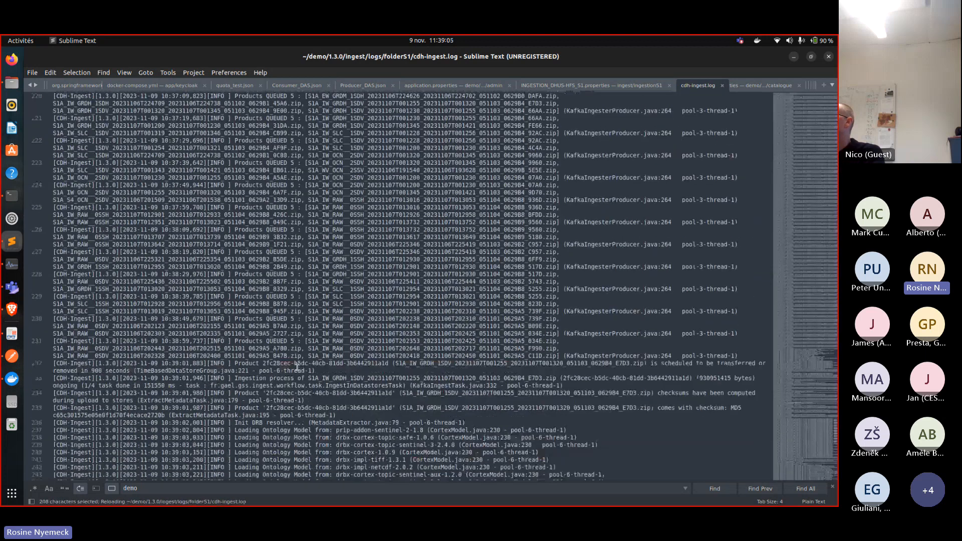
{"action": "scroll", "coordinate": [297, 368], "scroll_direction": "down", "scroll_amount": 13}
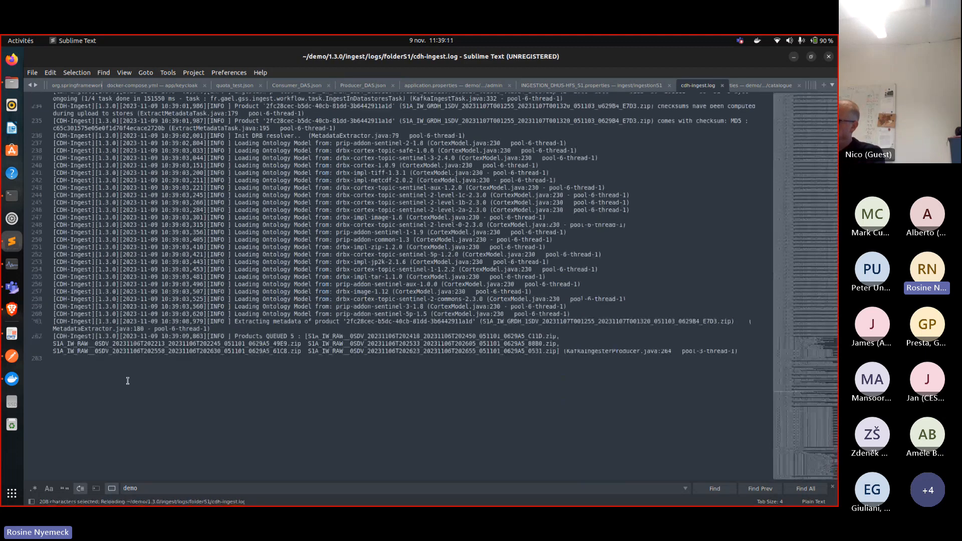
{"action": "left_click_drag", "start_coordinate": [233, 323], "coordinate": [237, 331]}
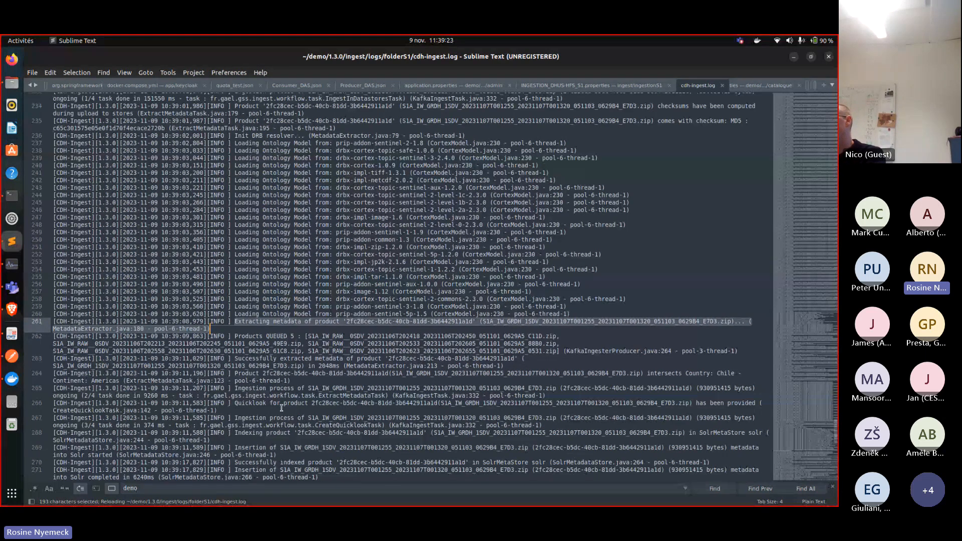
{"action": "scroll", "coordinate": [281, 407], "scroll_direction": "down", "scroll_amount": 4}
{"action": "scroll", "coordinate": [281, 407], "scroll_direction": "down", "scroll_amount": 7}
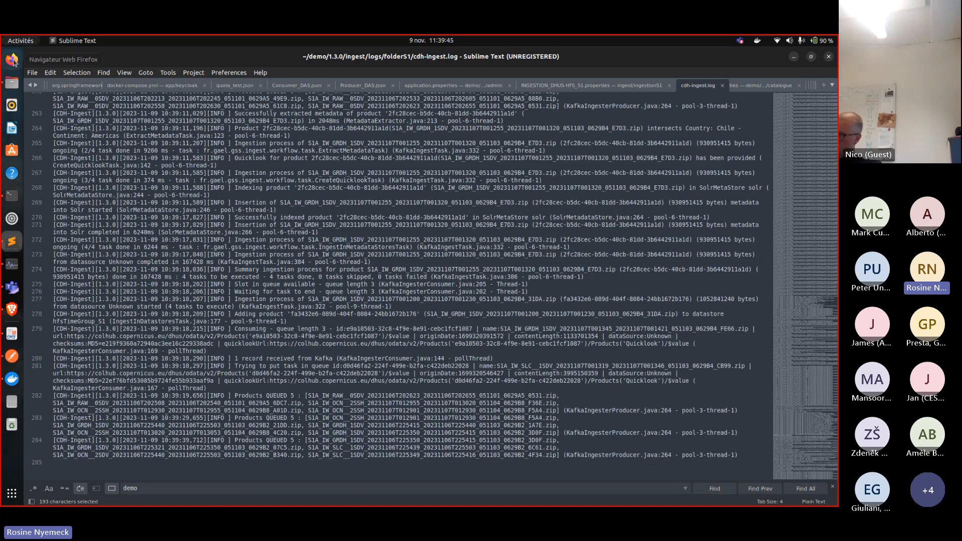
Switch to Solr Admin in Brave, rerun the *:* query on cdh and inspect the metadata of the returned product
{"action": "left_click", "coordinate": [11, 310]}
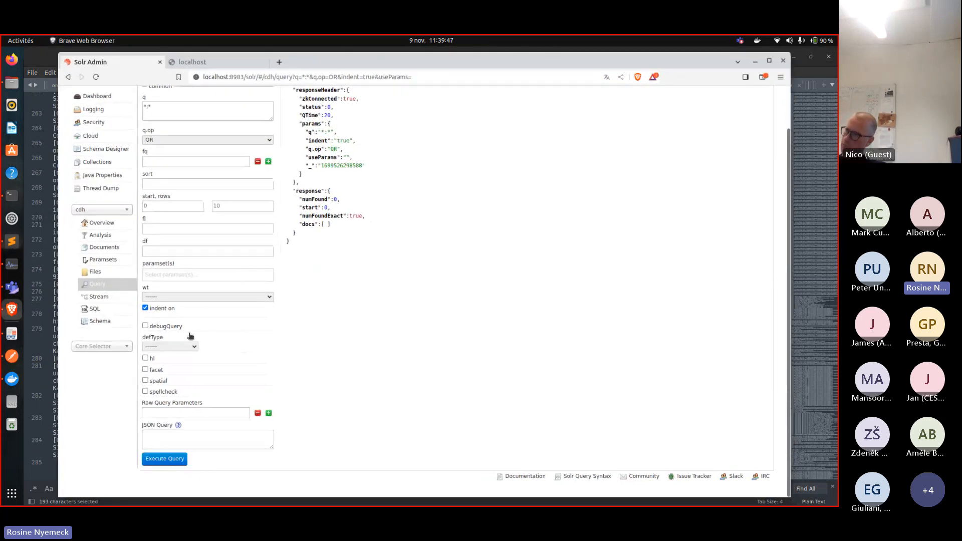
{"action": "left_click", "coordinate": [179, 457]}
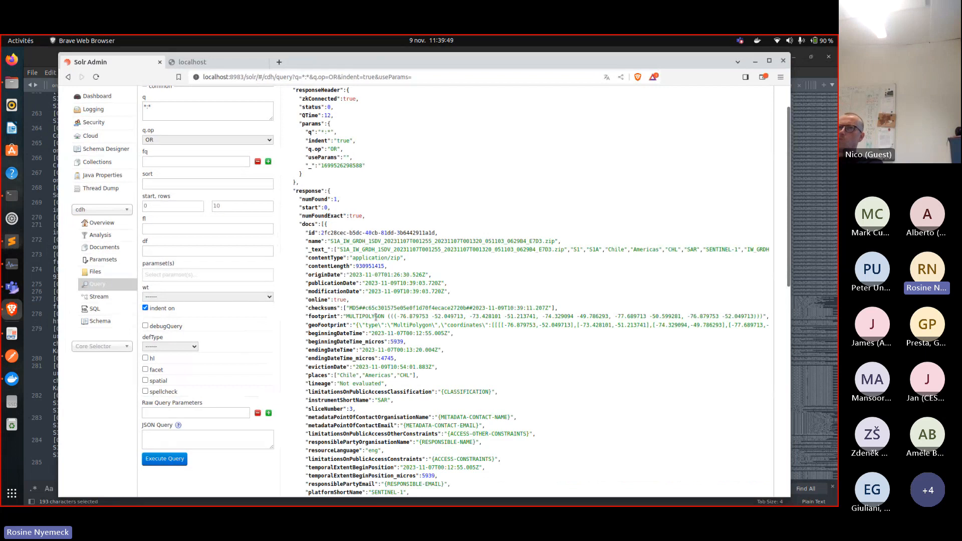
{"action": "scroll", "coordinate": [375, 316], "scroll_direction": "down", "scroll_amount": 3}
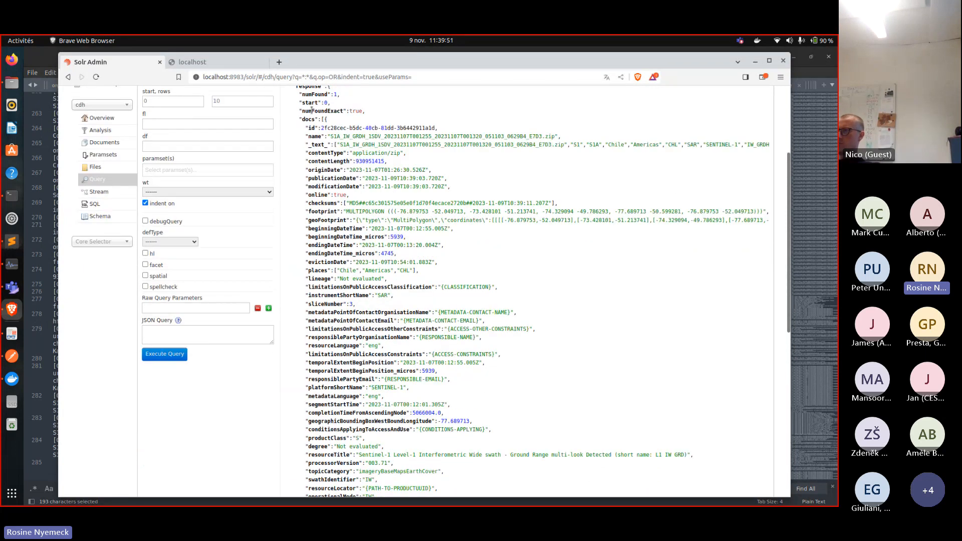
{"action": "scroll", "coordinate": [423, 329], "scroll_direction": "down", "scroll_amount": 10}
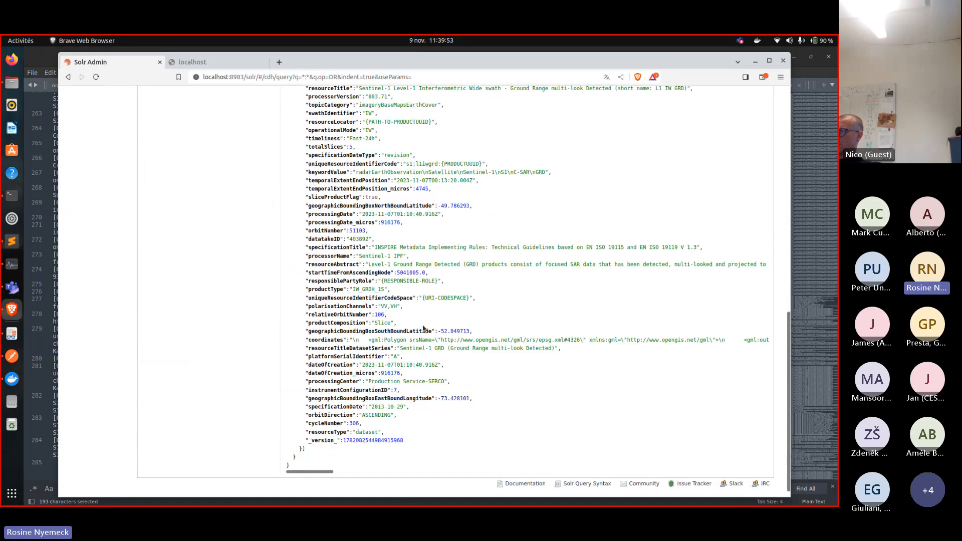
{"action": "scroll", "coordinate": [424, 328], "scroll_direction": "up", "scroll_amount": 10}
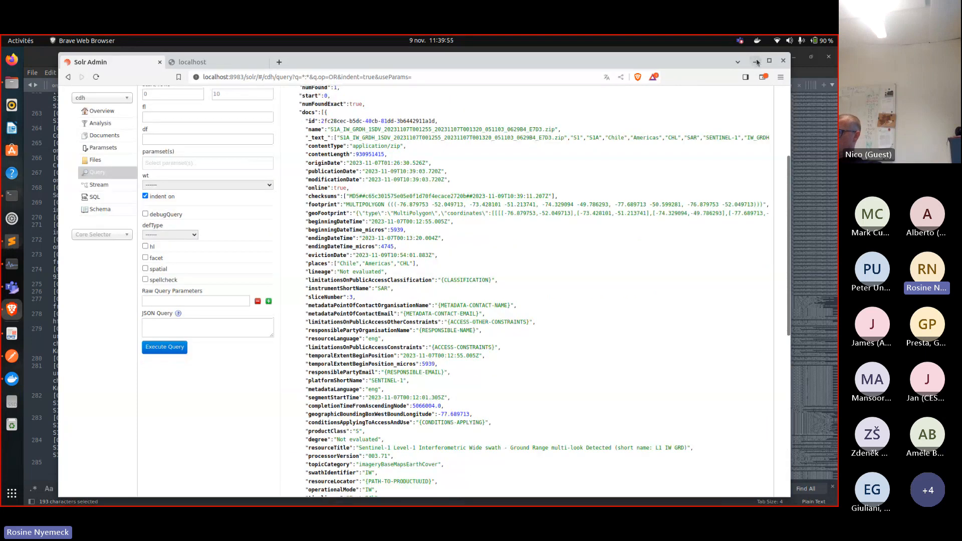
Return to cdh-ingest.log and examine the task completion, ingestion summary and subsequent product entries
{"action": "left_click", "coordinate": [754, 62]}
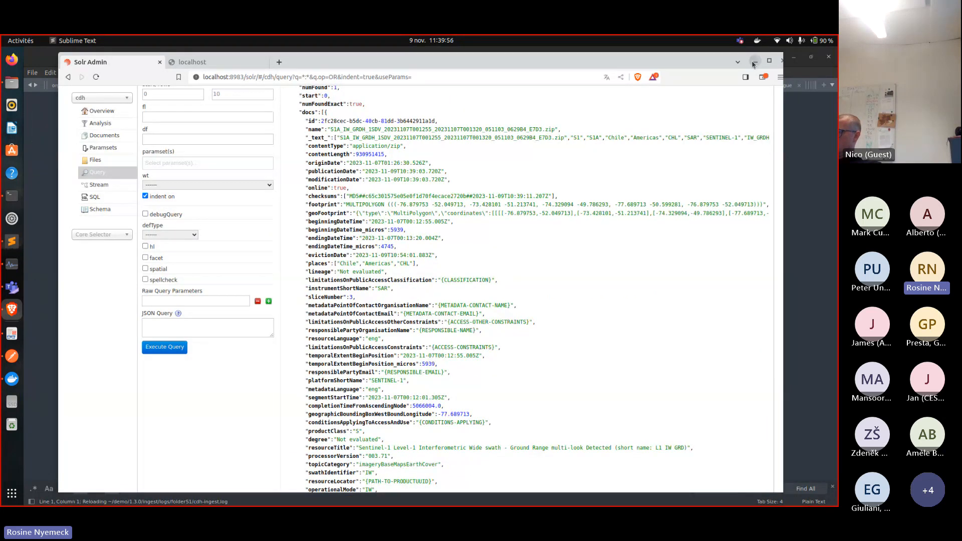
{"action": "scroll", "coordinate": [421, 324], "scroll_direction": "down", "scroll_amount": 4}
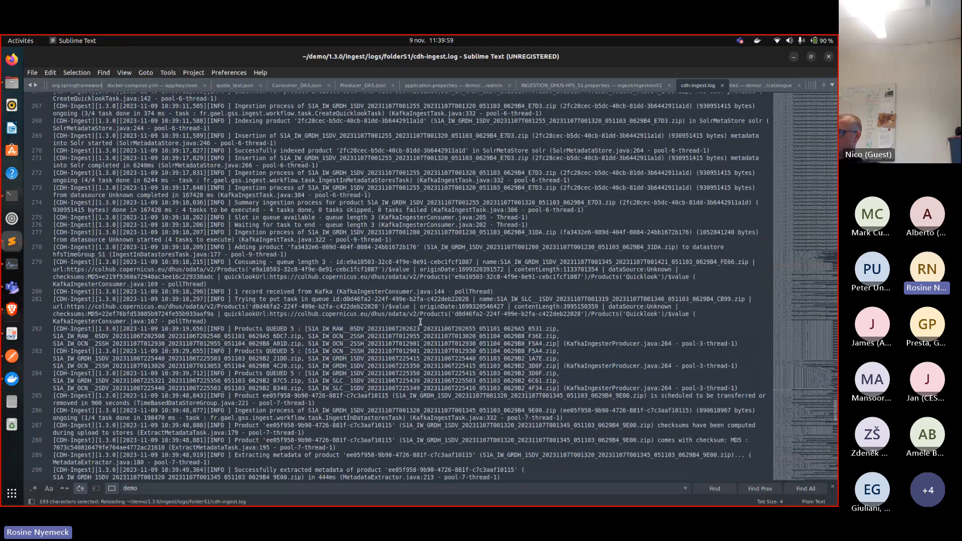
{"action": "scroll", "coordinate": [419, 321], "scroll_direction": "up", "scroll_amount": 2}
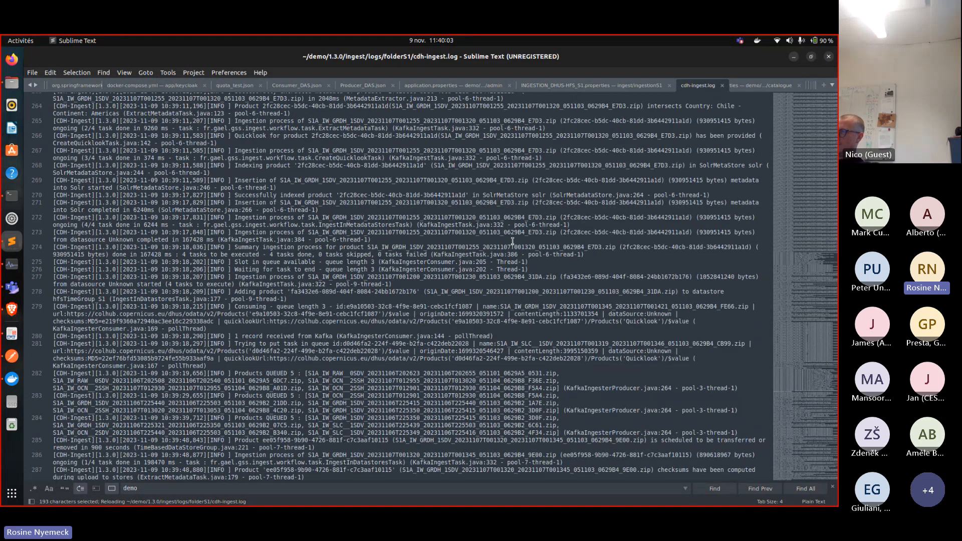
Follow the later ingestion entries in cdh-ingest.log and highlight the Successfully indexed product message on line 322
{"action": "scroll", "coordinate": [512, 241], "scroll_direction": "down", "scroll_amount": 15}
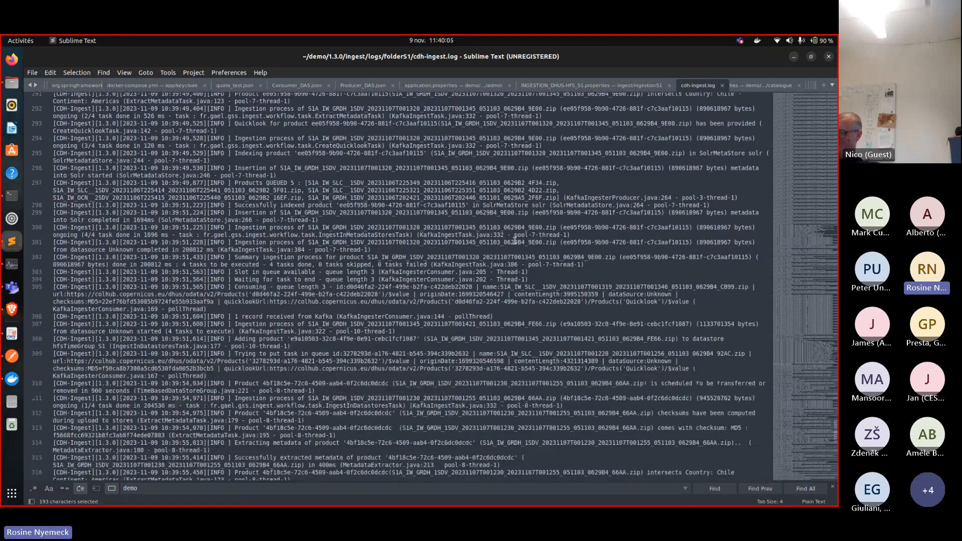
{"action": "scroll", "coordinate": [515, 241], "scroll_direction": "down", "scroll_amount": 3}
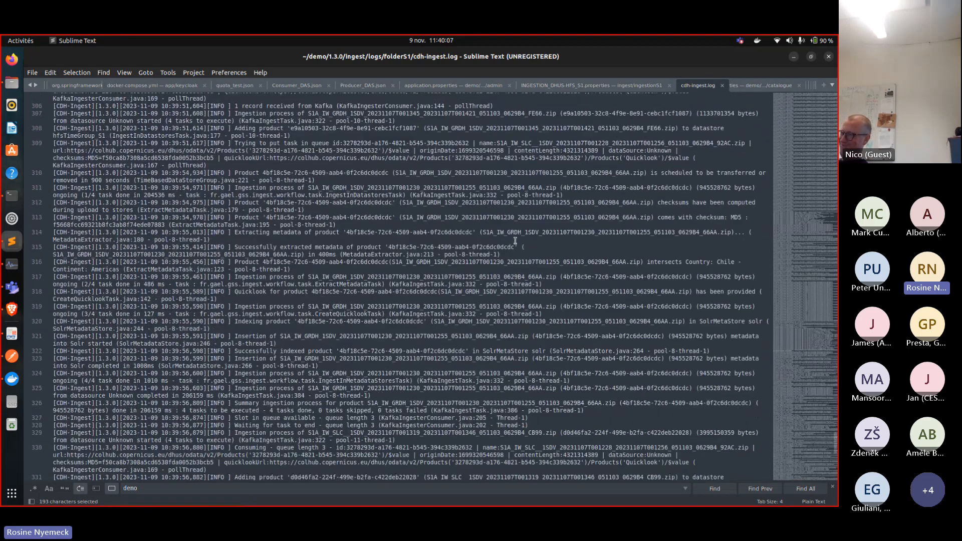
{"action": "left_click", "coordinate": [235, 352]}
{"action": "left_click_drag", "start_coordinate": [234, 352], "coordinate": [360, 353]}
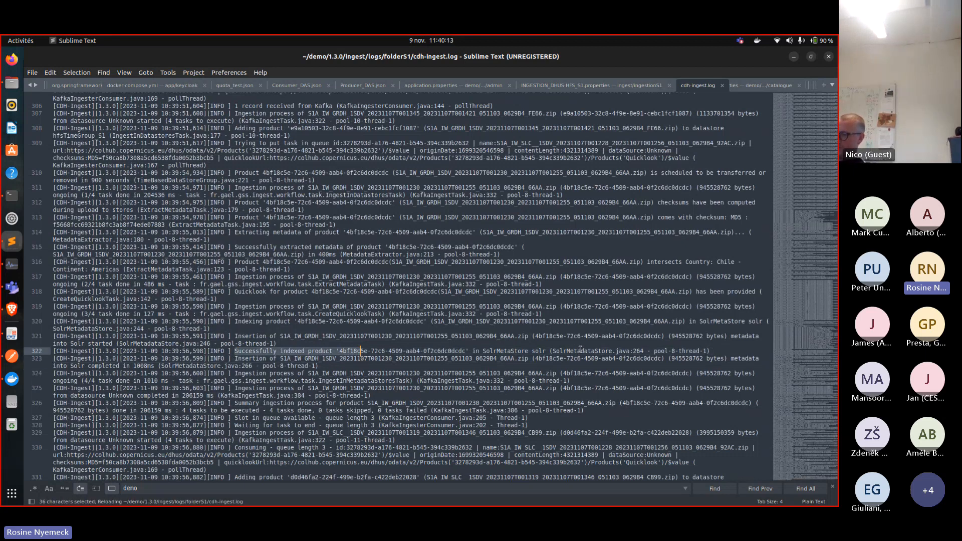
{"action": "left_click_drag", "start_coordinate": [712, 351], "coordinate": [237, 350]}
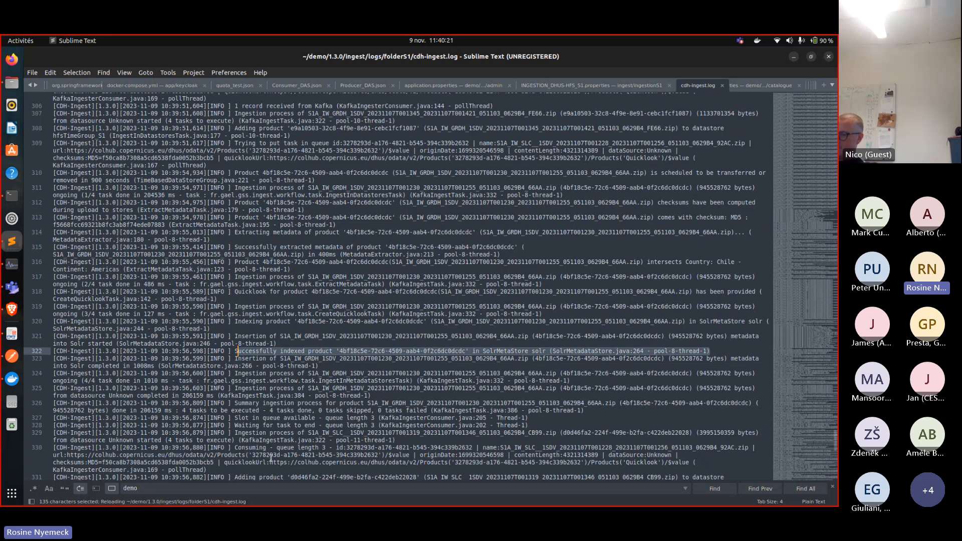
{"action": "scroll", "coordinate": [280, 424], "scroll_direction": "down", "scroll_amount": 3}
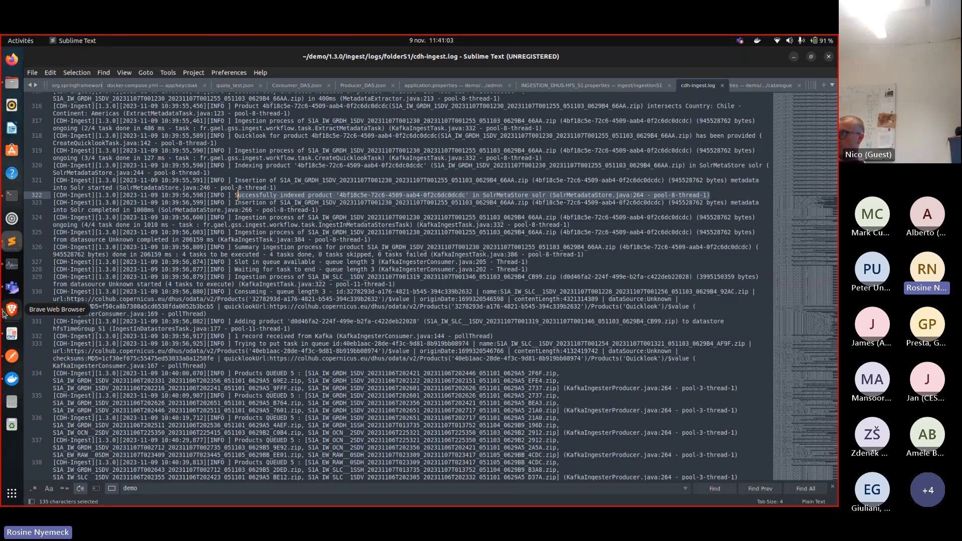
Switch to Postman and open the Create producer S2 request, showing the source filter in its JSON body
{"action": "left_click", "coordinate": [11, 357]}
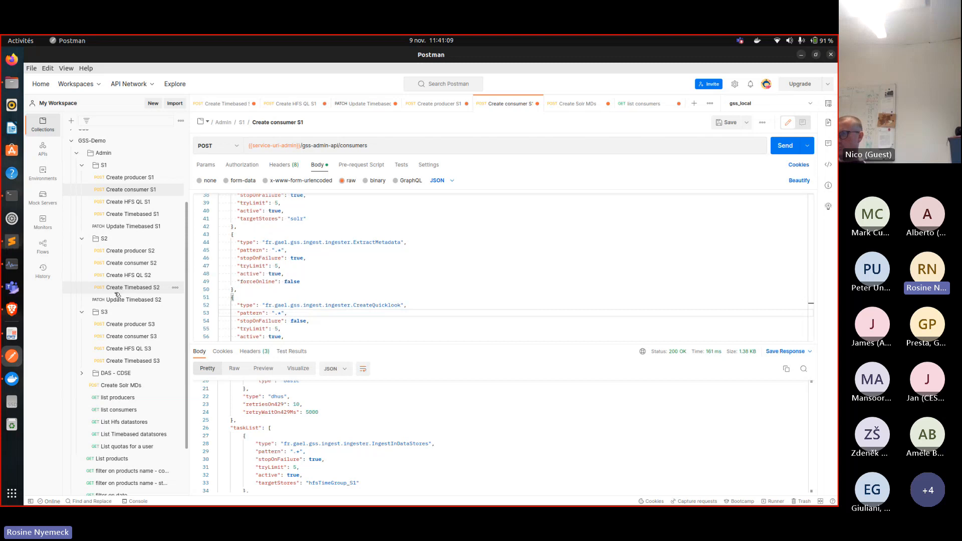
{"action": "left_click", "coordinate": [135, 252]}
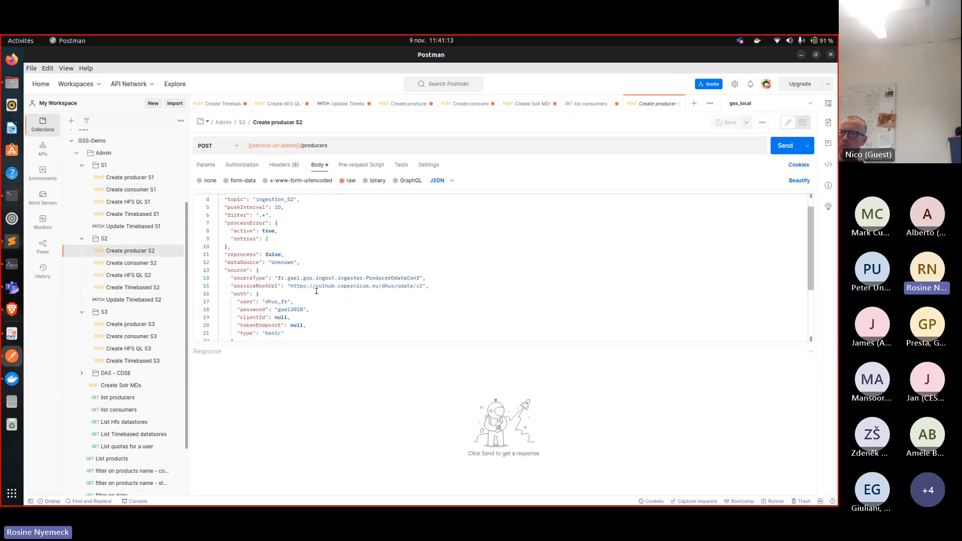
{"action": "scroll", "coordinate": [316, 291], "scroll_direction": "down", "scroll_amount": 4}
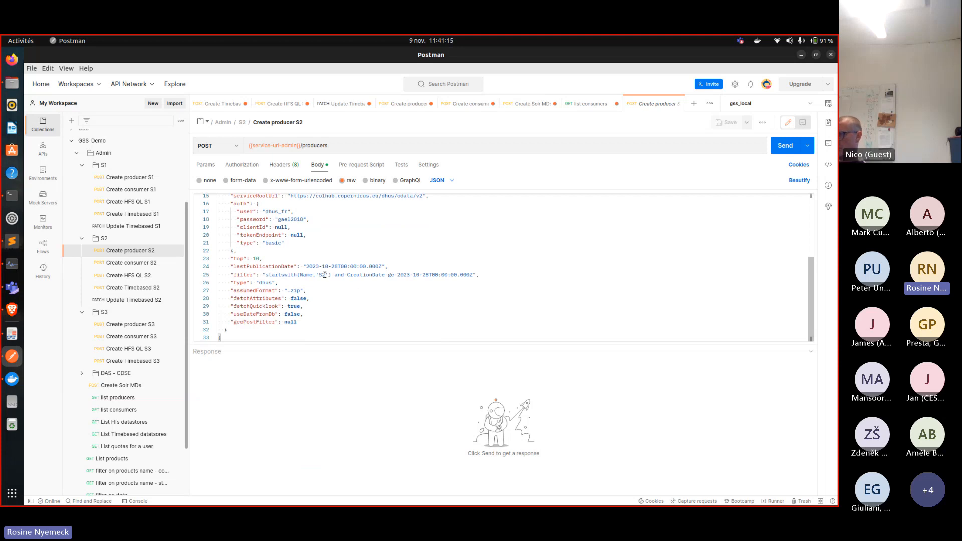
{"action": "left_click", "coordinate": [430, 275]}
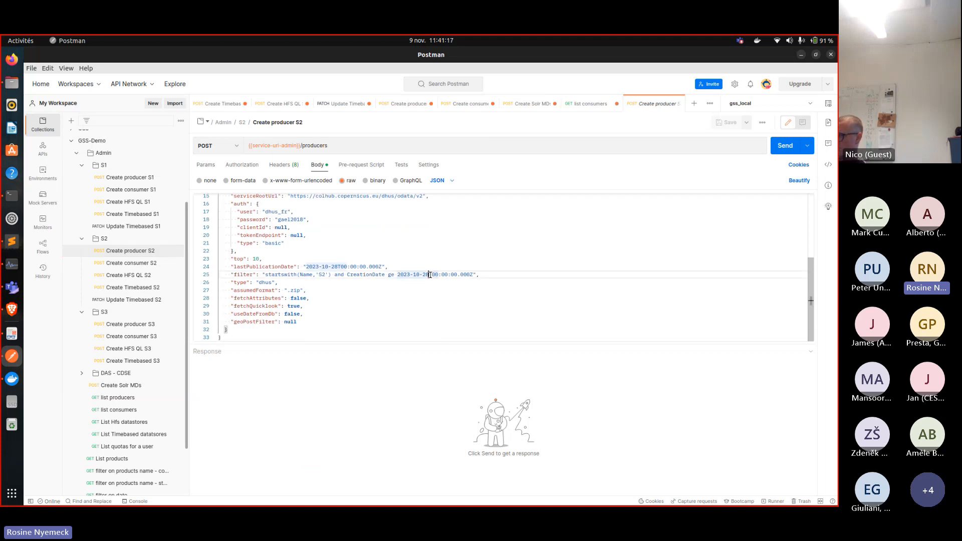
{"action": "left_click_drag", "start_coordinate": [413, 275], "coordinate": [427, 275]}
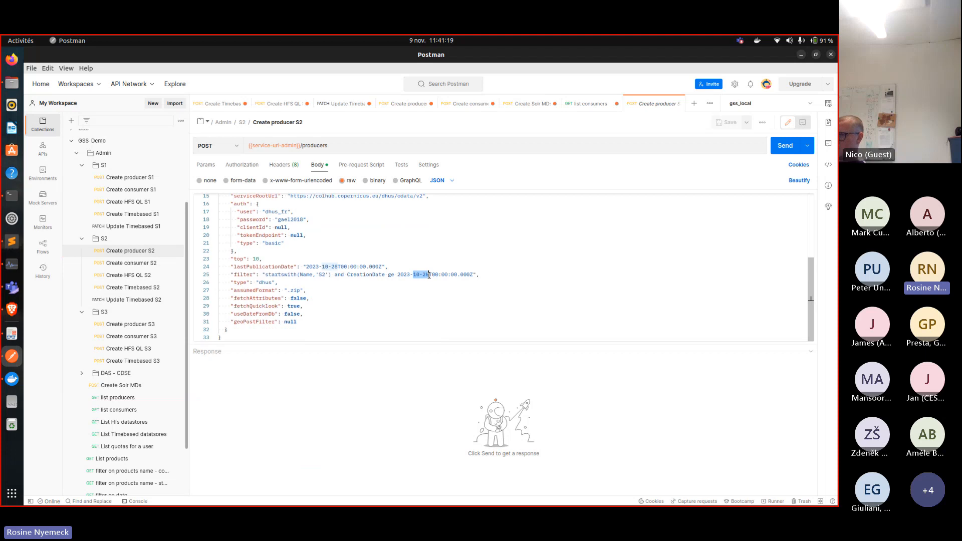
{"action": "type", "text": "11"}
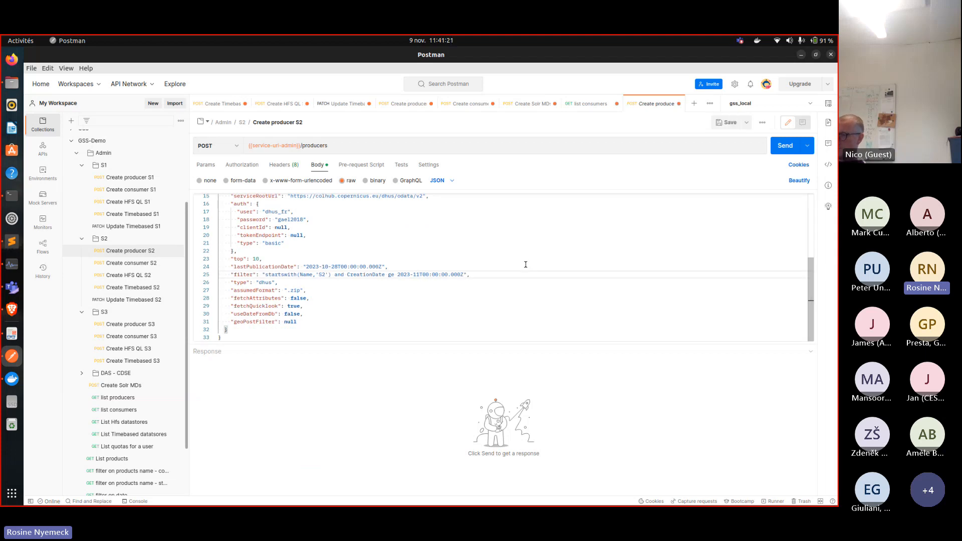
{"action": "type", "text": "-07"}
{"action": "scroll", "coordinate": [471, 265], "scroll_direction": "up", "scroll_amount": 1}
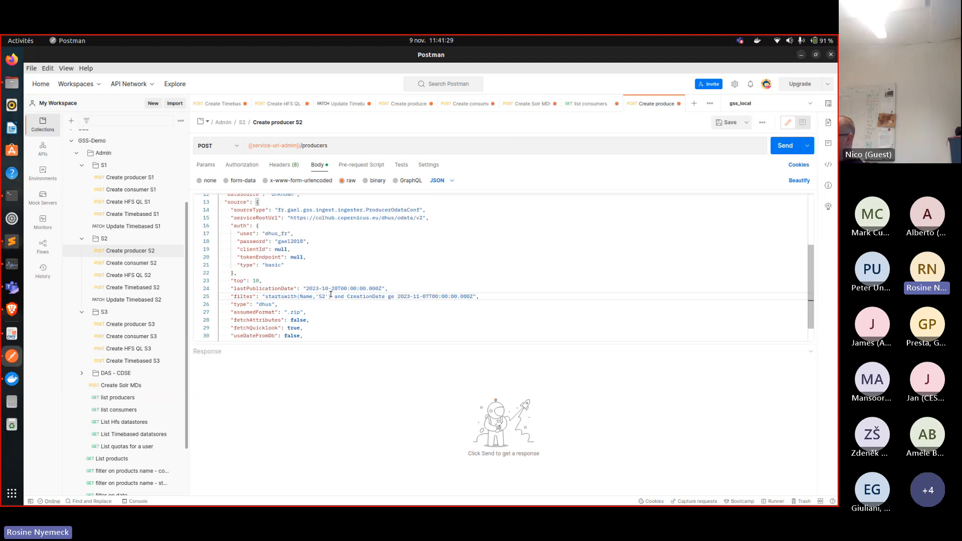
{"action": "left_click", "coordinate": [441, 312]}
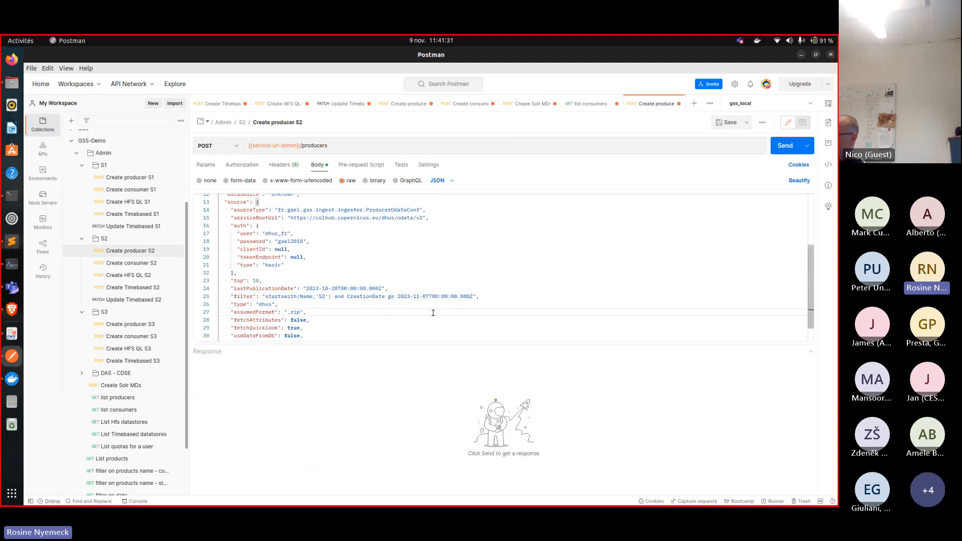
{"action": "key", "text": "ctrl+z"}
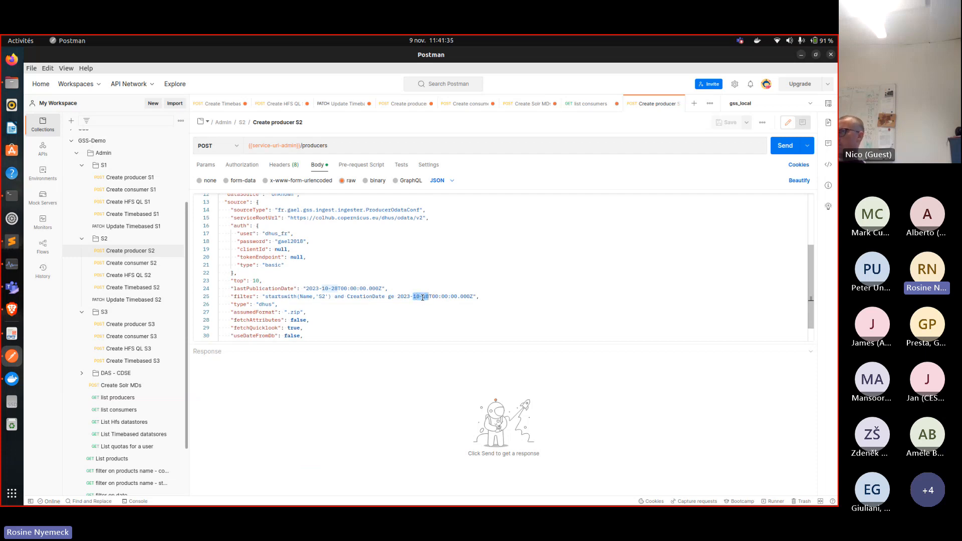
{"action": "left_click", "coordinate": [482, 313]}
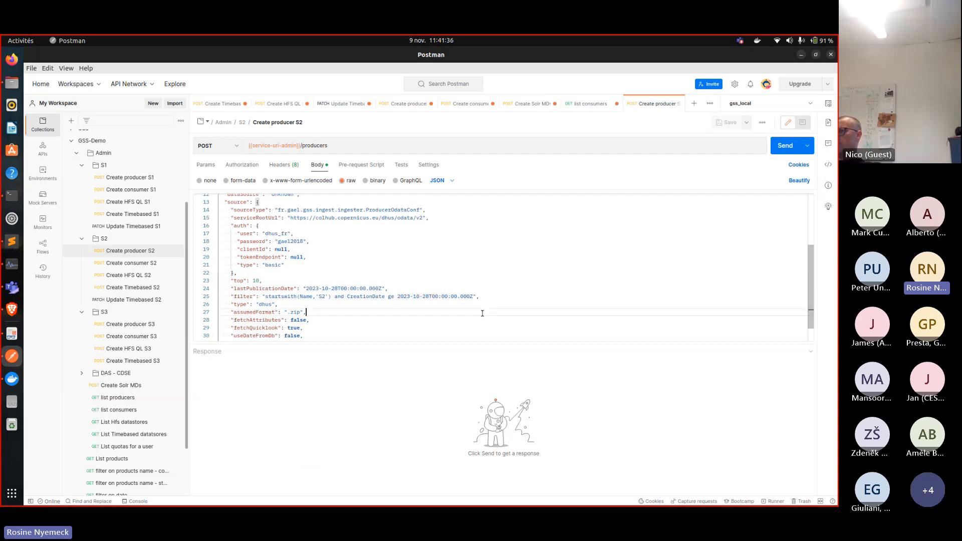
Set the CreationDate in the S2 producer's filter to 2023-11-07 and highlight its startswith(Name,'S2') condition
{"action": "left_click", "coordinate": [421, 297]}
{"action": "key", "text": "BackSpace"}
{"action": "type", "text": "1"}
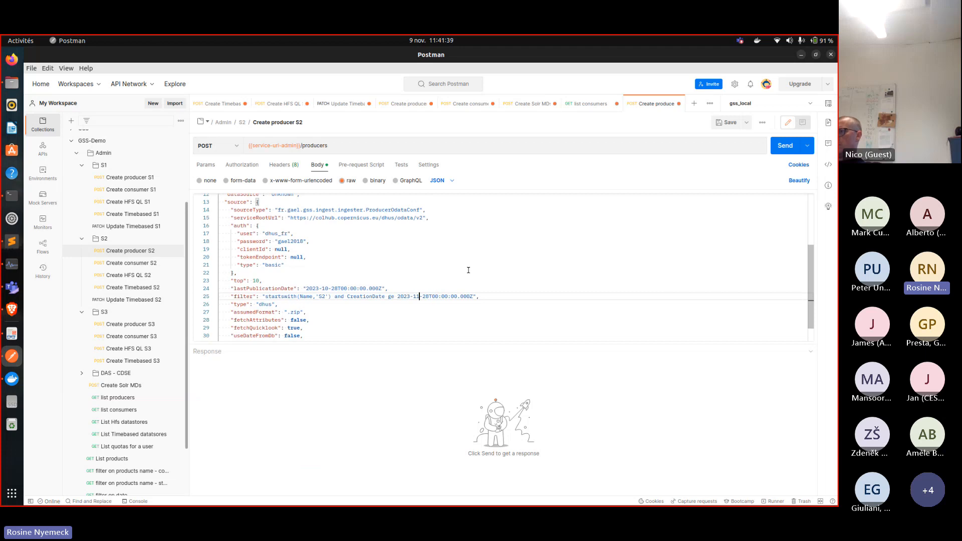
{"action": "left_click", "coordinate": [428, 298]}
{"action": "key", "text": "BackSpace"}
{"action": "key", "text": "BackSpace"}
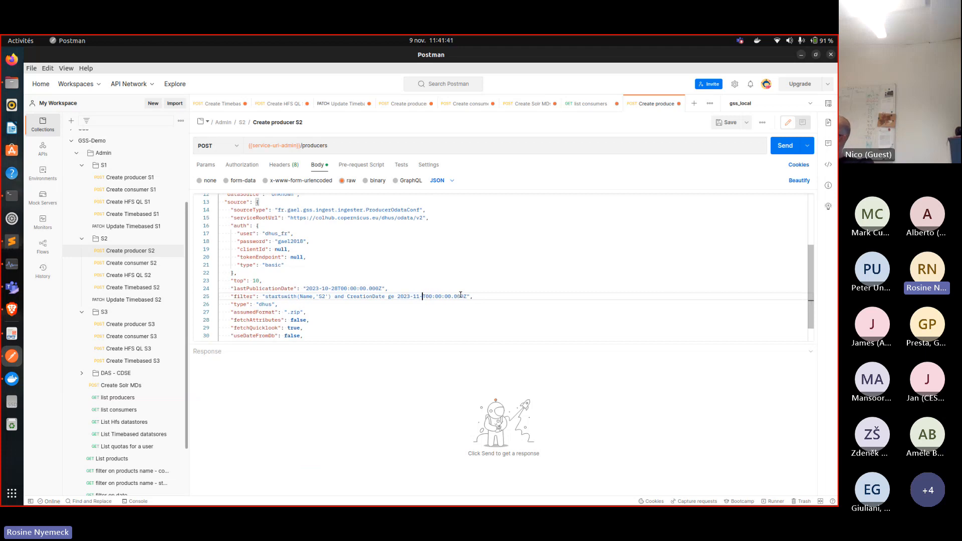
{"action": "type", "text": "07"}
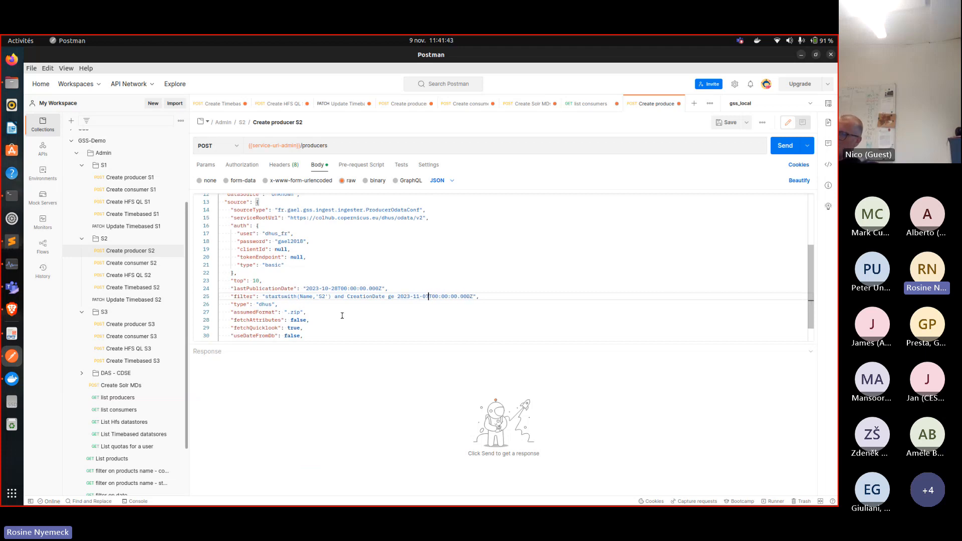
{"action": "scroll", "coordinate": [524, 243], "scroll_direction": "down", "scroll_amount": 1}
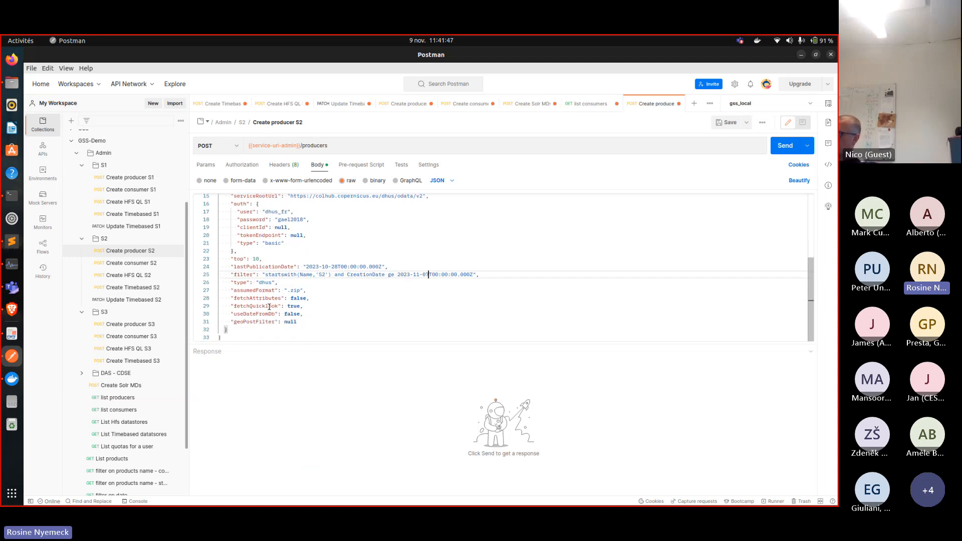
{"action": "left_click_drag", "start_coordinate": [330, 276], "coordinate": [268, 275]}
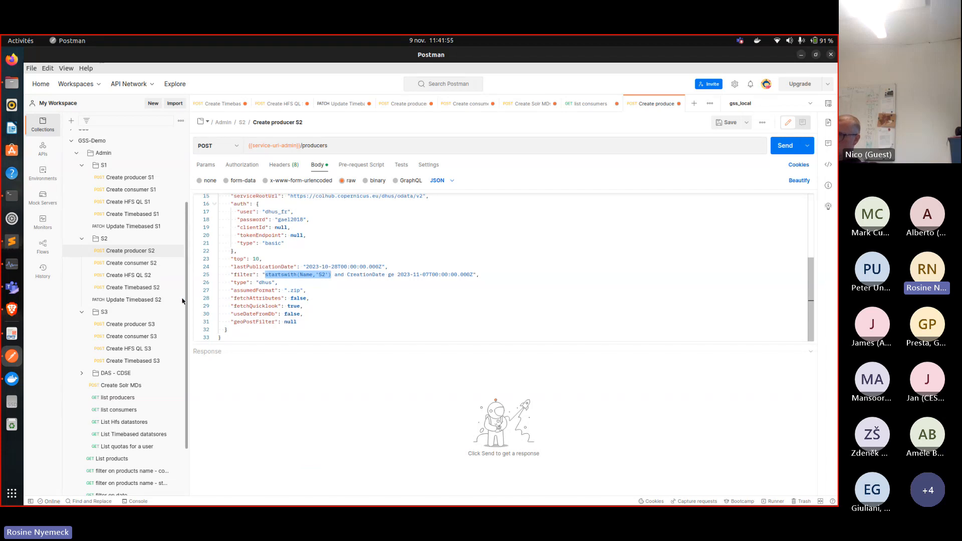
Open the Create producer S3 request and set the CreationDate in its source filter to 2023-11-07
{"action": "left_click", "coordinate": [138, 324]}
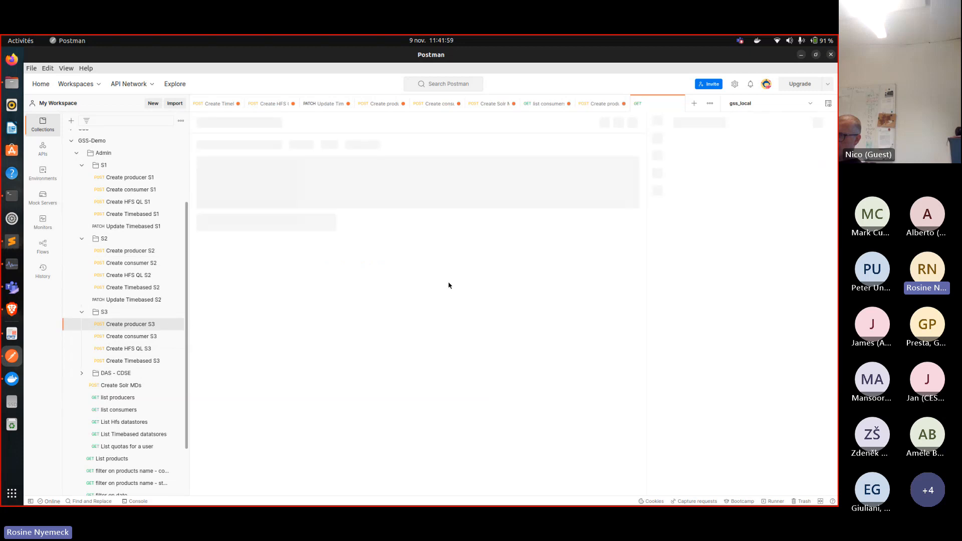
{"action": "scroll", "coordinate": [379, 287], "scroll_direction": "down", "scroll_amount": 3}
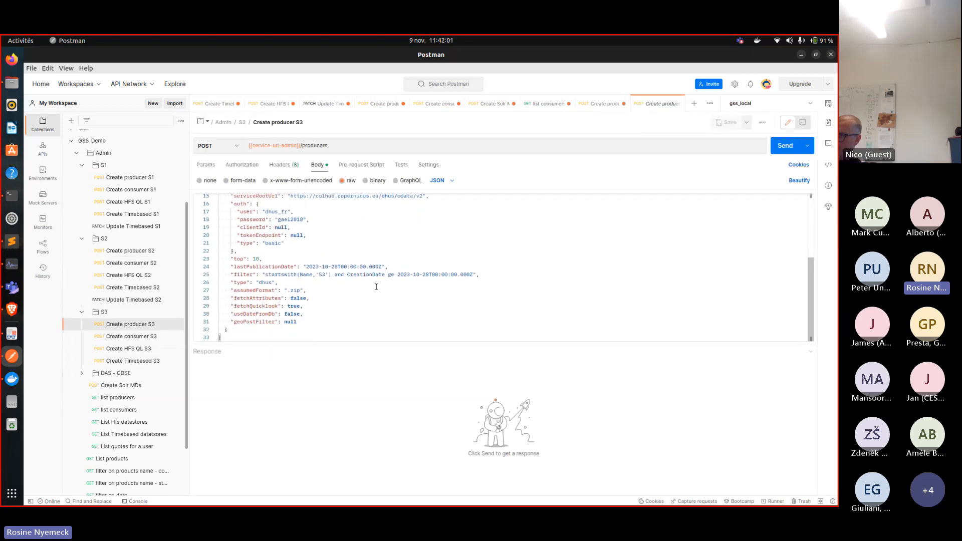
{"action": "left_click", "coordinate": [415, 275]}
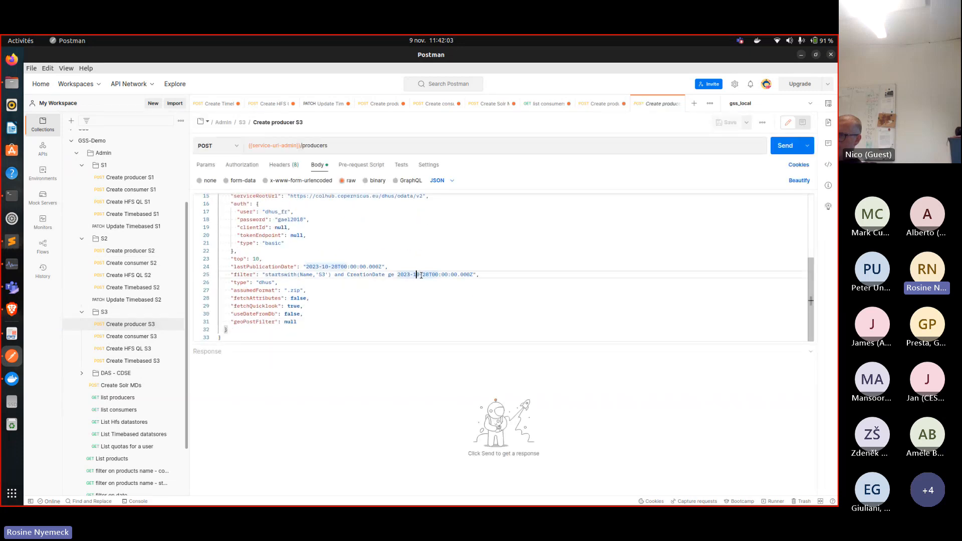
{"action": "key", "text": "Delete"}
{"action": "type", "text": "1"}
{"action": "key", "text": "Delete"}
{"action": "key", "text": "Delete"}
{"action": "type", "text": "07"}
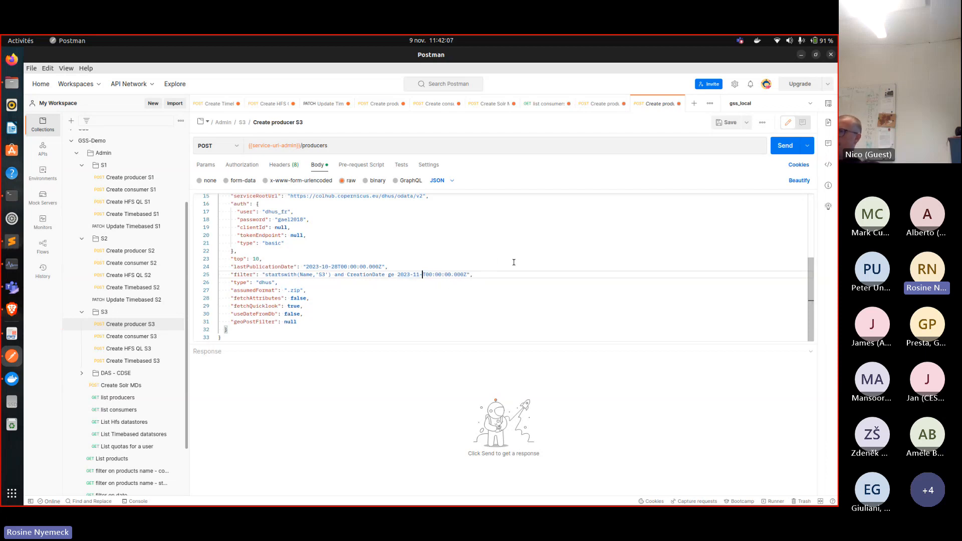
{"action": "left_click", "coordinate": [377, 313]}
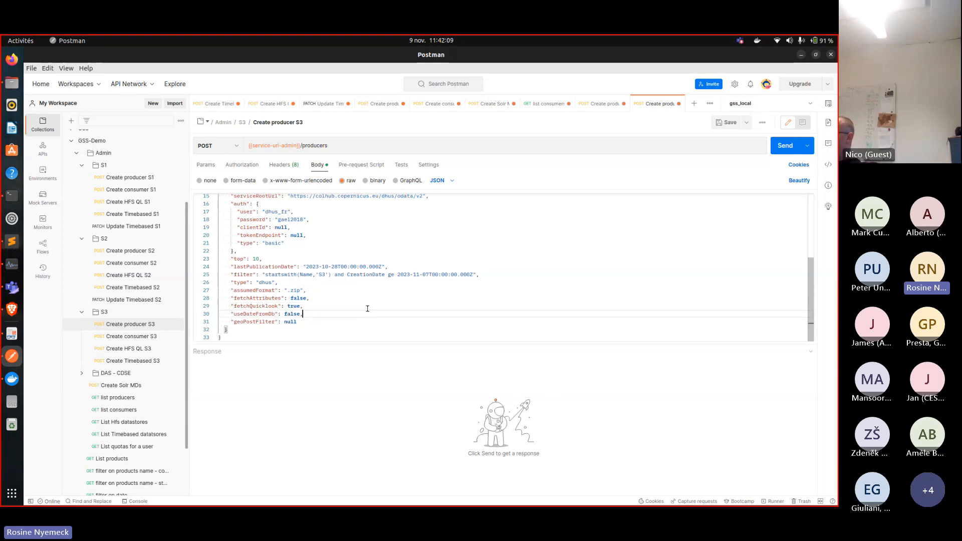
Open the Create Timebased S3 request and highlight the storage path of the hfs_S3 datastore in its body
{"action": "scroll", "coordinate": [149, 326], "scroll_direction": "up", "scroll_amount": 5}
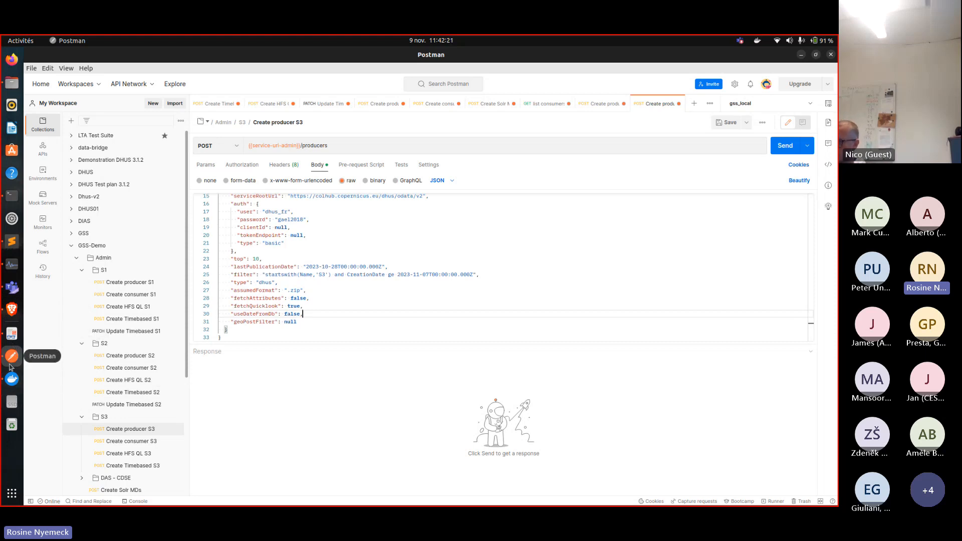
{"action": "scroll", "coordinate": [125, 377], "scroll_direction": "down", "scroll_amount": 2}
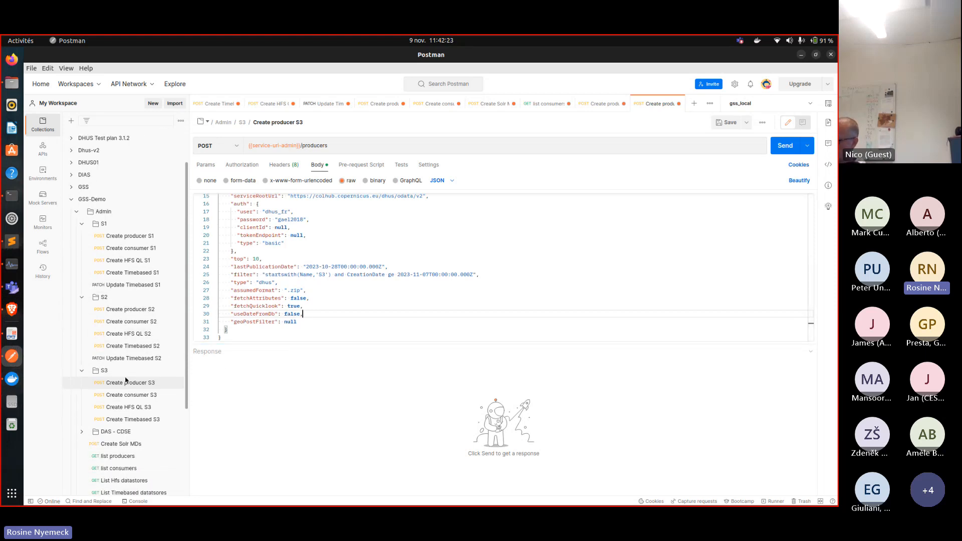
{"action": "left_click", "coordinate": [143, 420]}
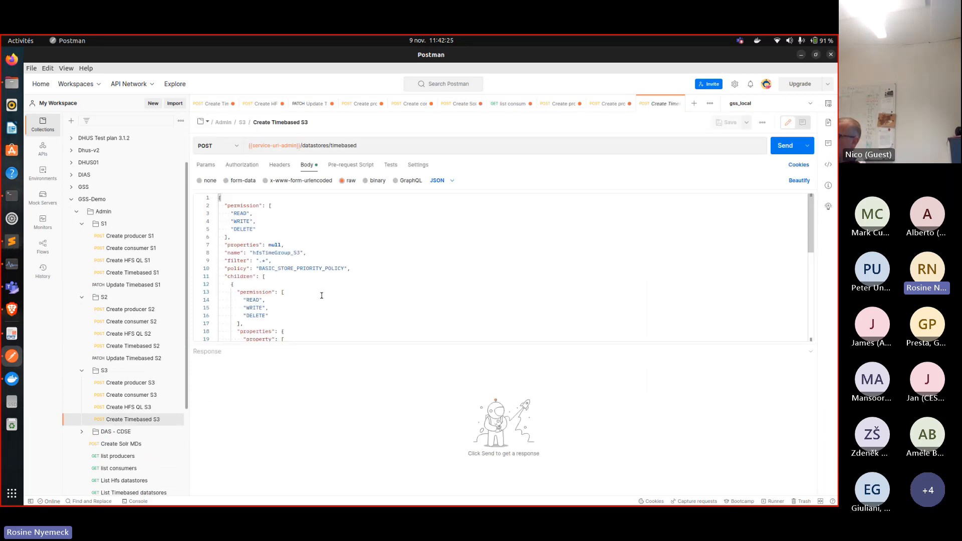
{"action": "scroll", "coordinate": [325, 293], "scroll_direction": "down", "scroll_amount": 3}
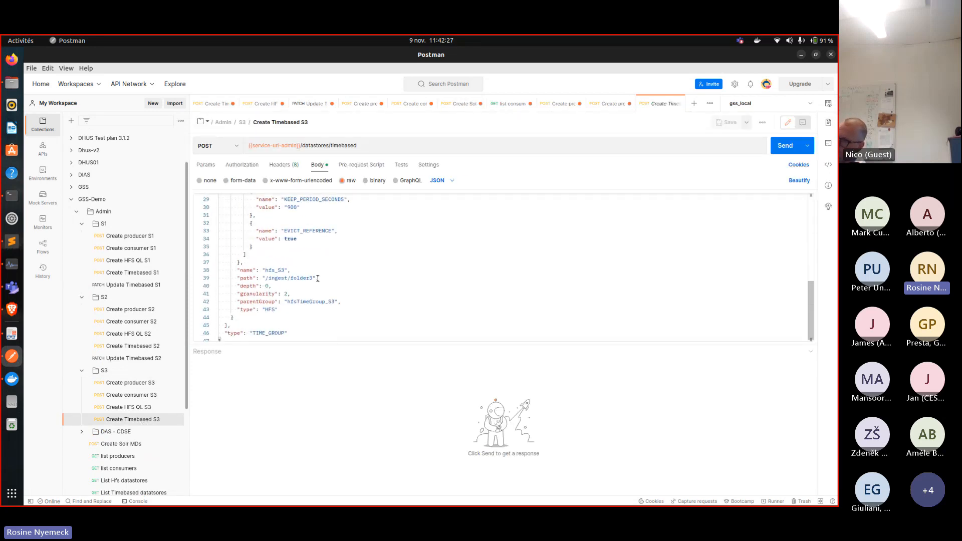
{"action": "left_click_drag", "start_coordinate": [315, 278], "coordinate": [264, 278]}
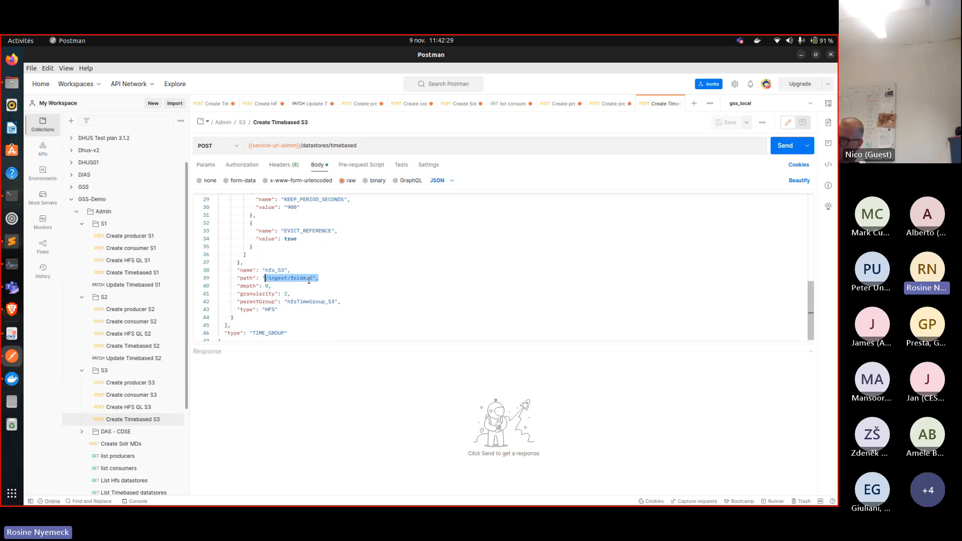
Open the Create Timebased S2 request and examine the storage path and depth of the hfs_S2 datastore
{"action": "left_click", "coordinate": [139, 348]}
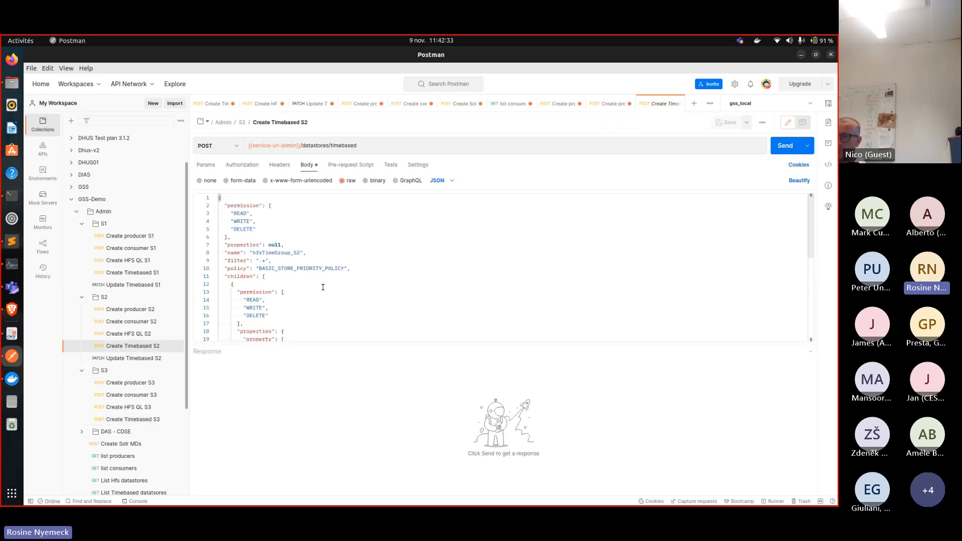
{"action": "scroll", "coordinate": [316, 301], "scroll_direction": "down", "scroll_amount": 5}
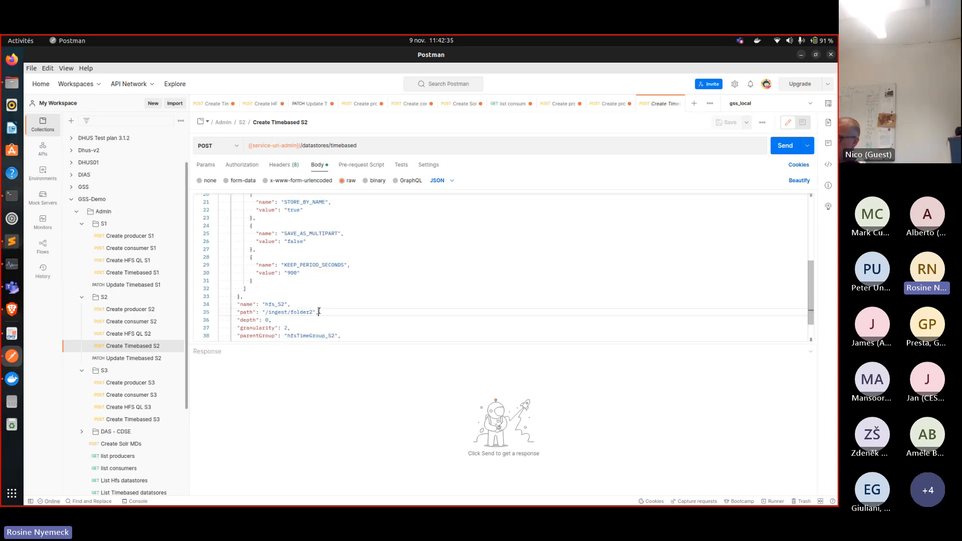
{"action": "left_click_drag", "start_coordinate": [320, 312], "coordinate": [296, 316]}
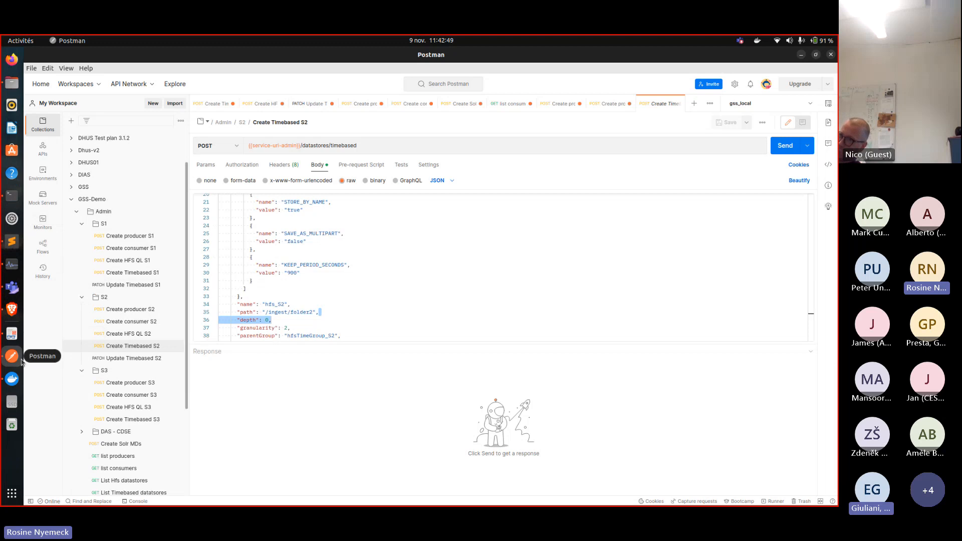
Switch to Solr Admin in Brave and look over the cdh query response and its product metadata
{"action": "left_click", "coordinate": [12, 309]}
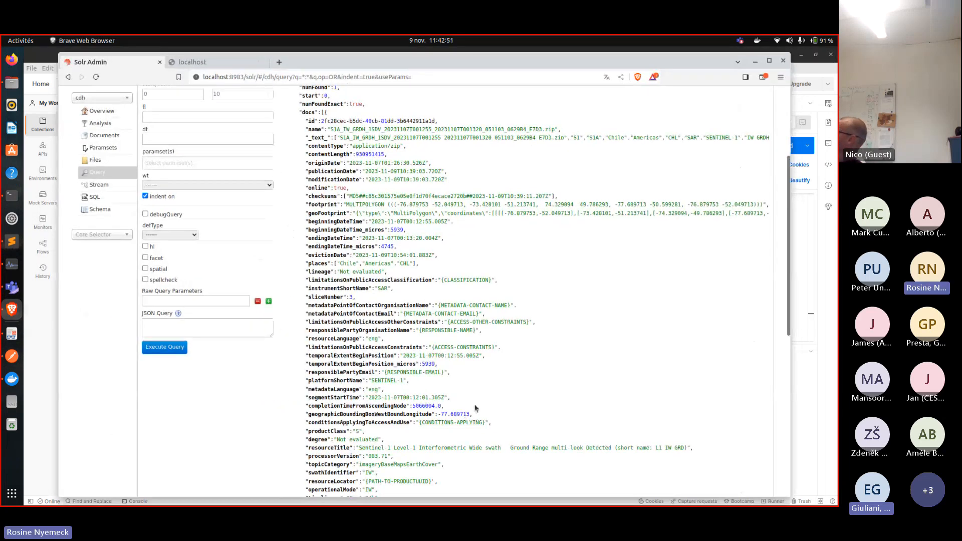
{"action": "scroll", "coordinate": [476, 407], "scroll_direction": "down", "scroll_amount": 4}
{"action": "scroll", "coordinate": [472, 408], "scroll_direction": "up", "scroll_amount": 7}
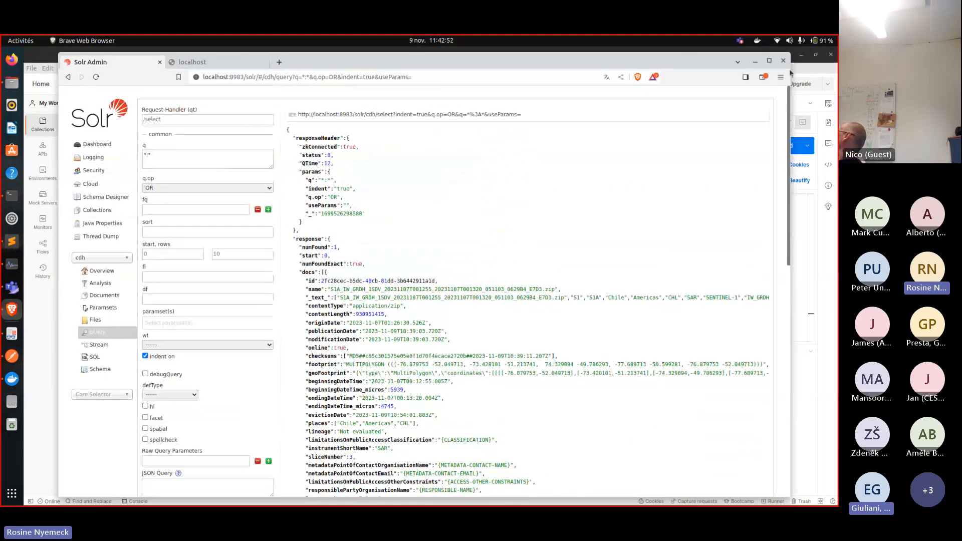
{"action": "left_click", "coordinate": [755, 61]}
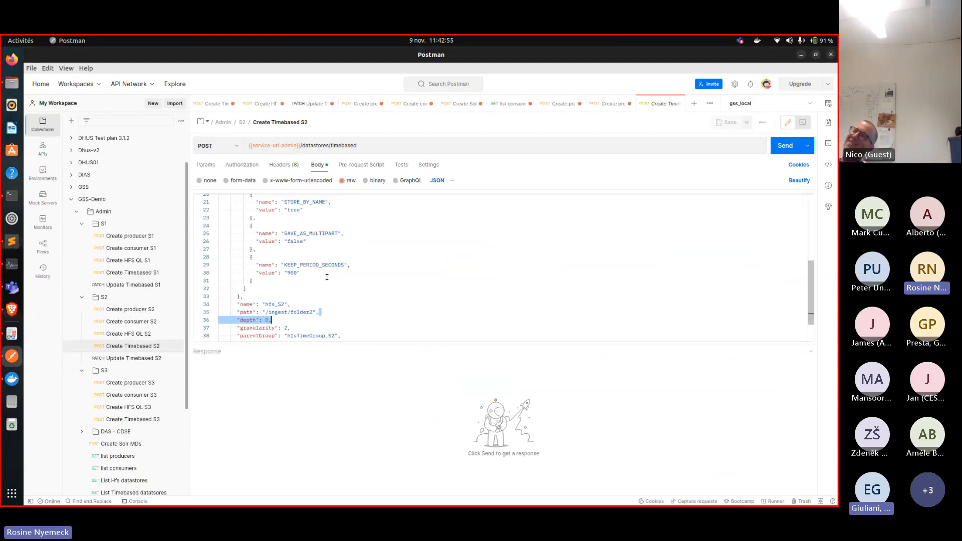
{"action": "left_click", "coordinate": [11, 333]}
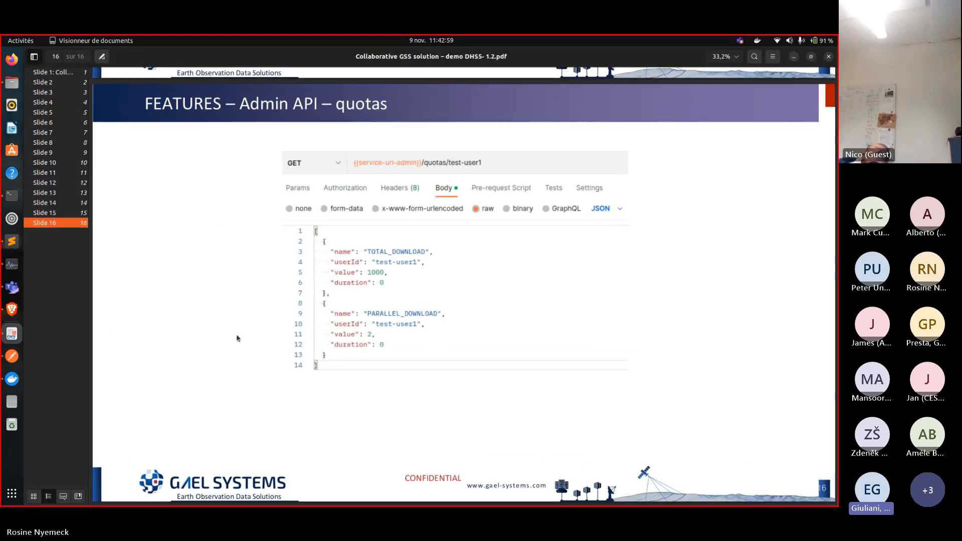
{"action": "left_click", "coordinate": [797, 58]}
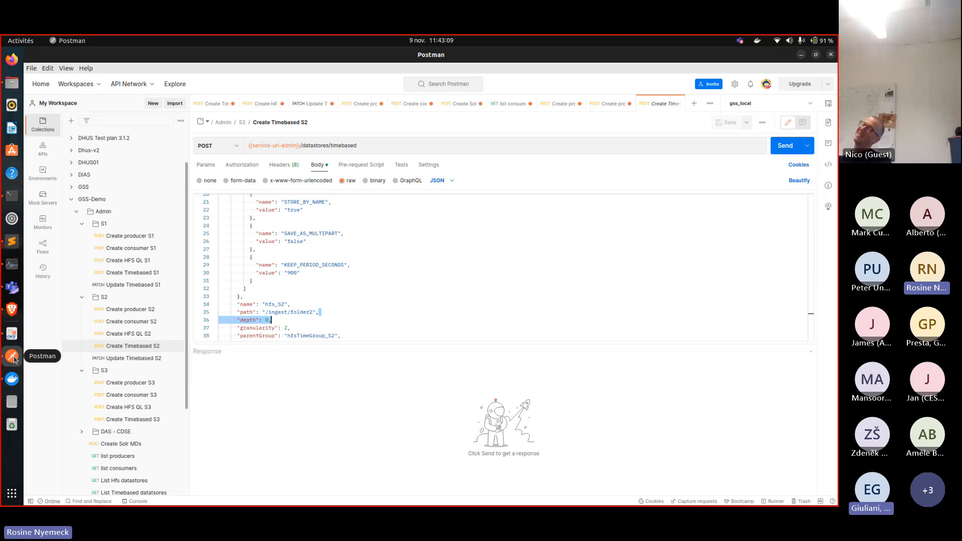
Return to Solr Admin in Brave and run the cdh query for all documents again
{"action": "left_click", "coordinate": [11, 309]}
{"action": "scroll", "coordinate": [208, 423], "scroll_direction": "down", "scroll_amount": 5}
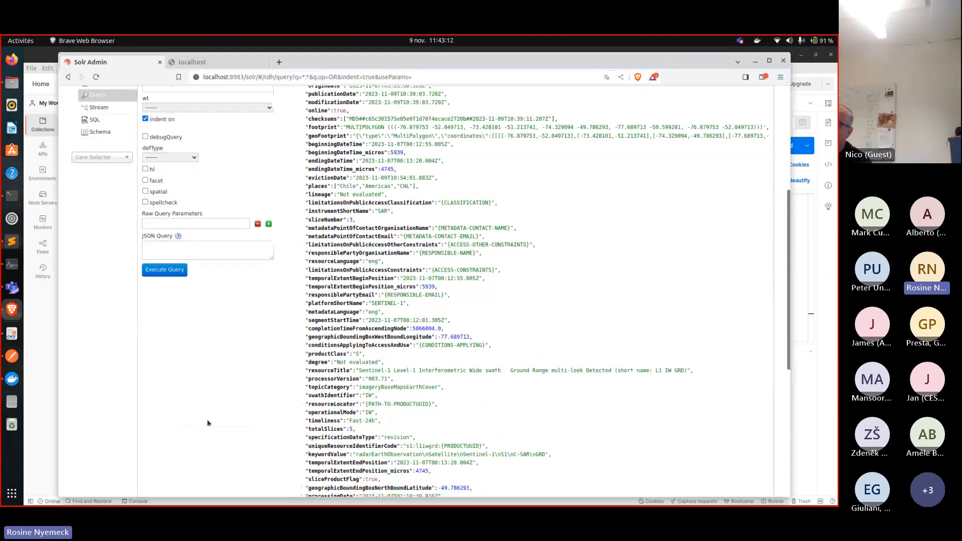
{"action": "scroll", "coordinate": [207, 422], "scroll_direction": "up", "scroll_amount": 4}
{"action": "scroll", "coordinate": [344, 269], "scroll_direction": "up", "scroll_amount": 1}
{"action": "scroll", "coordinate": [343, 268], "scroll_direction": "down", "scroll_amount": 1}
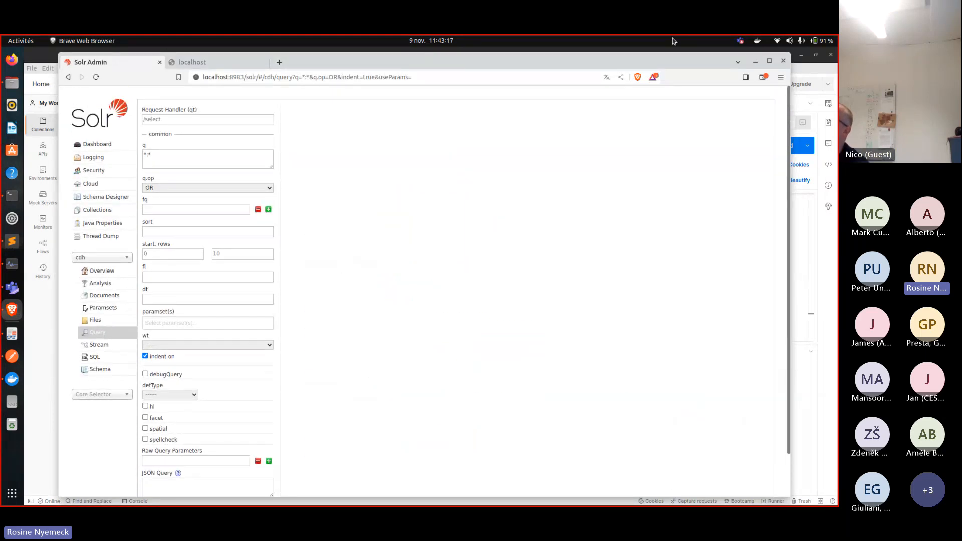
Switch to Docker Desktop and start the stopped backend_solr-3_1 container
{"action": "left_click", "coordinate": [15, 362]}
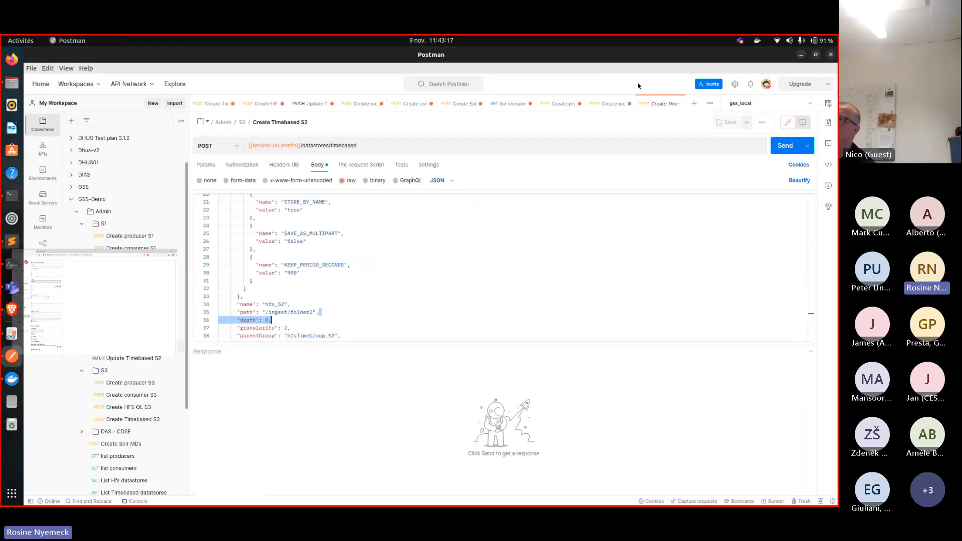
{"action": "left_click", "coordinate": [12, 379]}
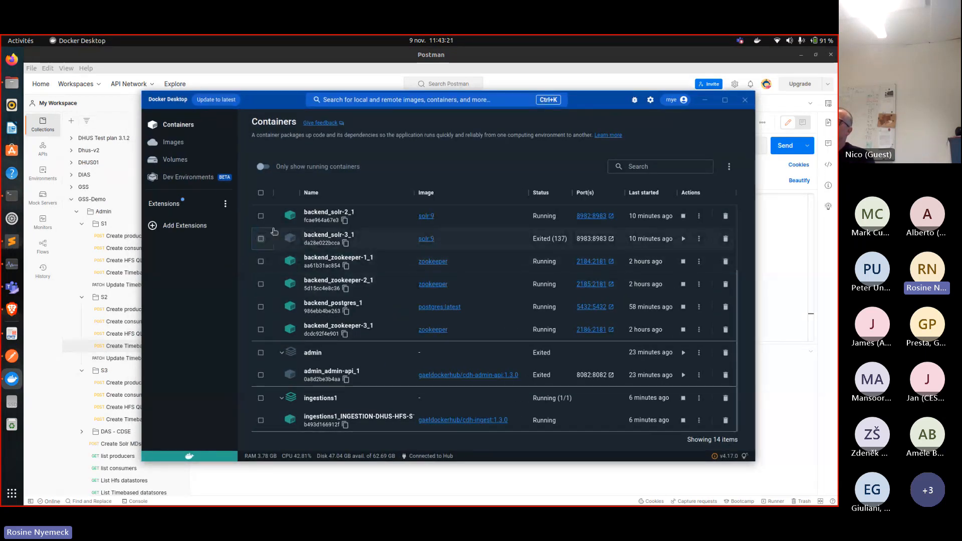
{"action": "left_click", "coordinate": [261, 239]}
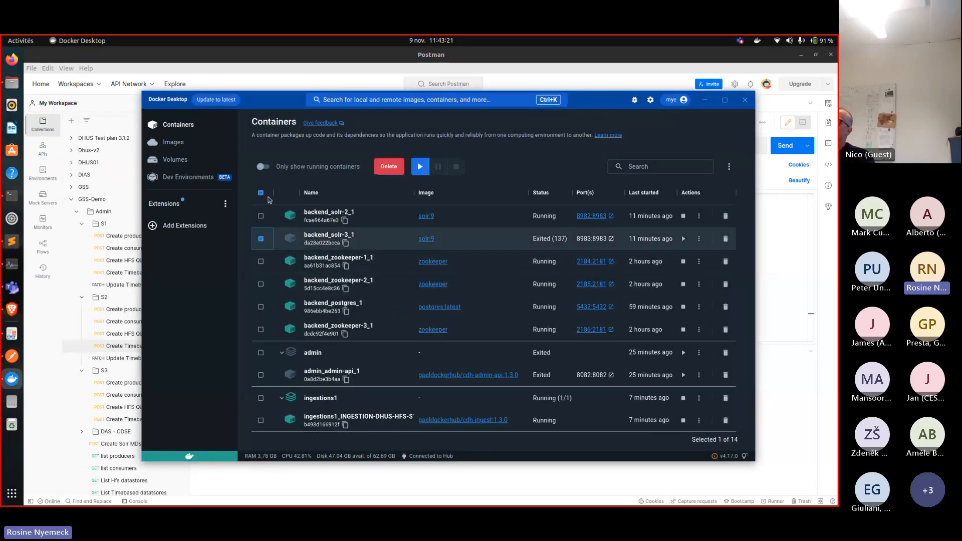
{"action": "left_click", "coordinate": [420, 166]}
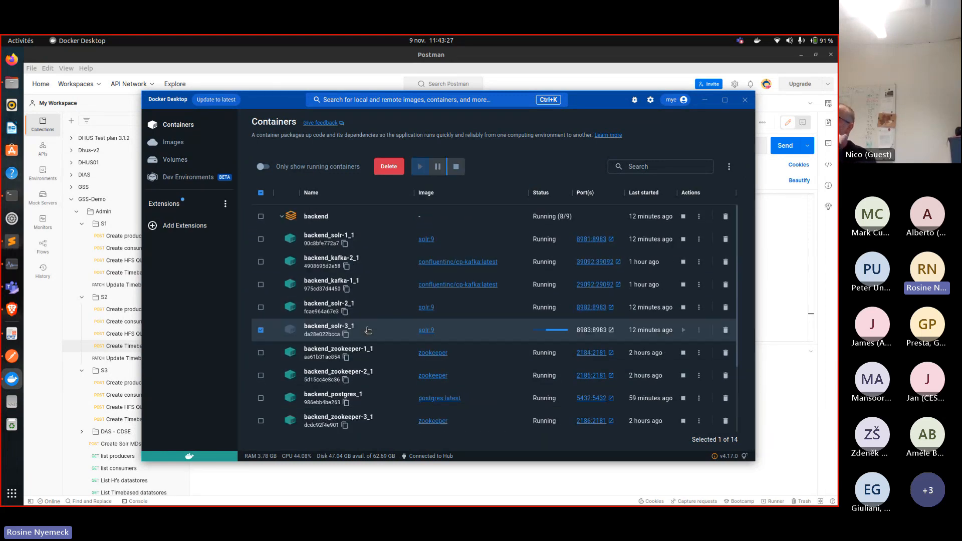
{"action": "scroll", "coordinate": [368, 330], "scroll_direction": "down", "scroll_amount": 3}
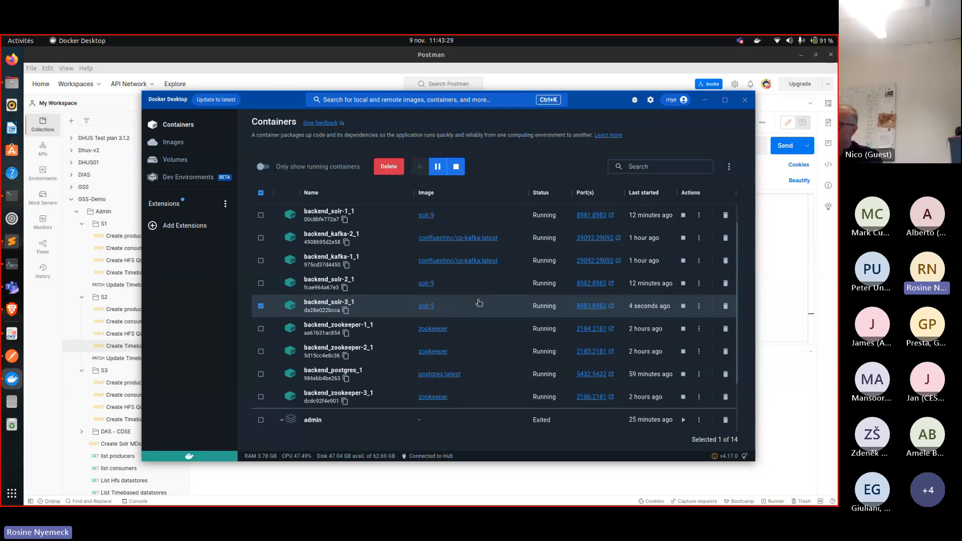
{"action": "left_click", "coordinate": [707, 102]}
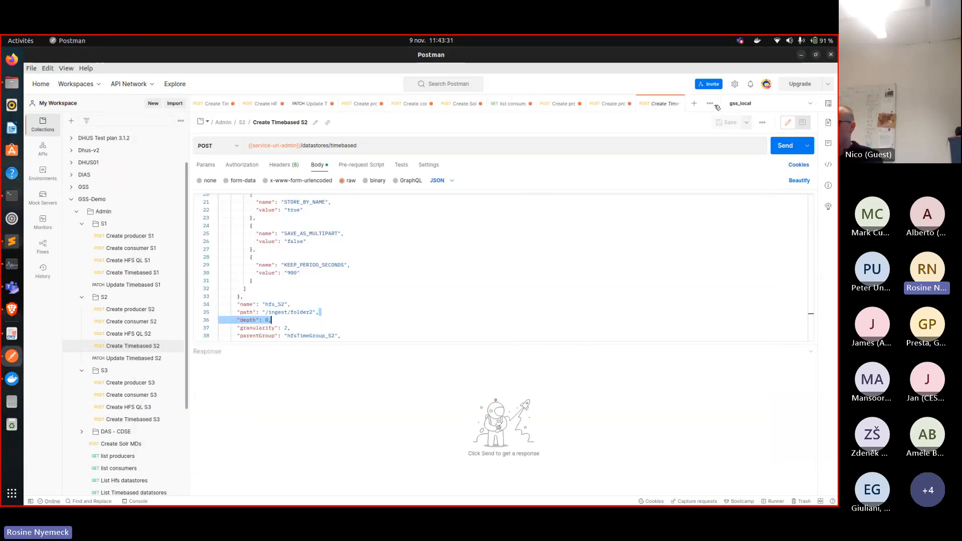
Switch to the ingestionS1 terminal session and stop the ingestion service with docker-compose stop
{"action": "left_click", "coordinate": [11, 195]}
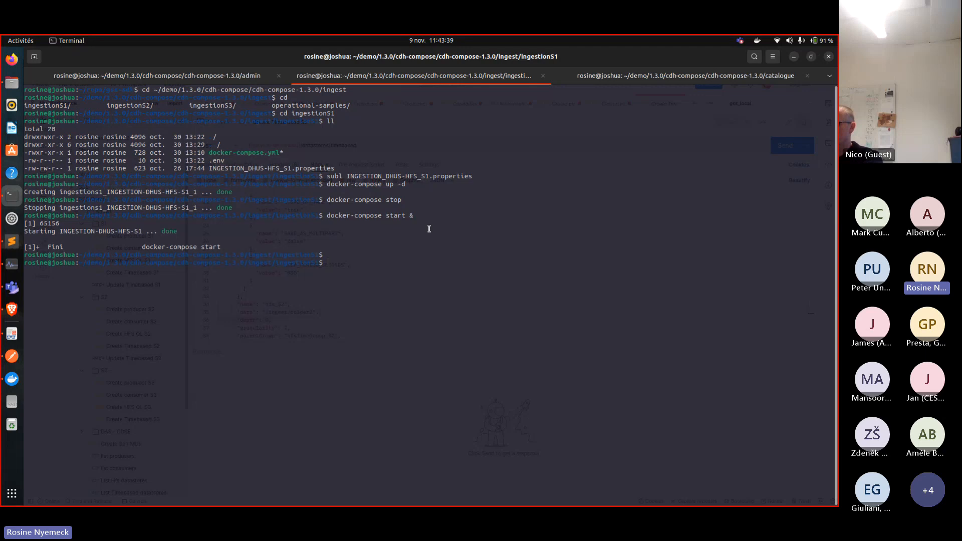
{"action": "key", "text": "Up"}
{"action": "key", "text": "Up"}
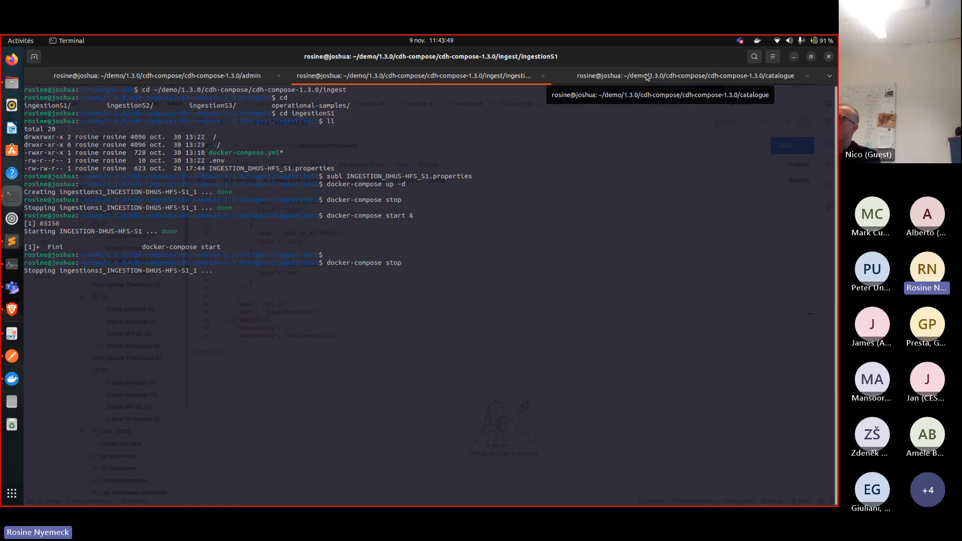
Go to the catalogue terminal session and open application.properties in Sublime Text with subl
{"action": "left_click", "coordinate": [646, 77]}
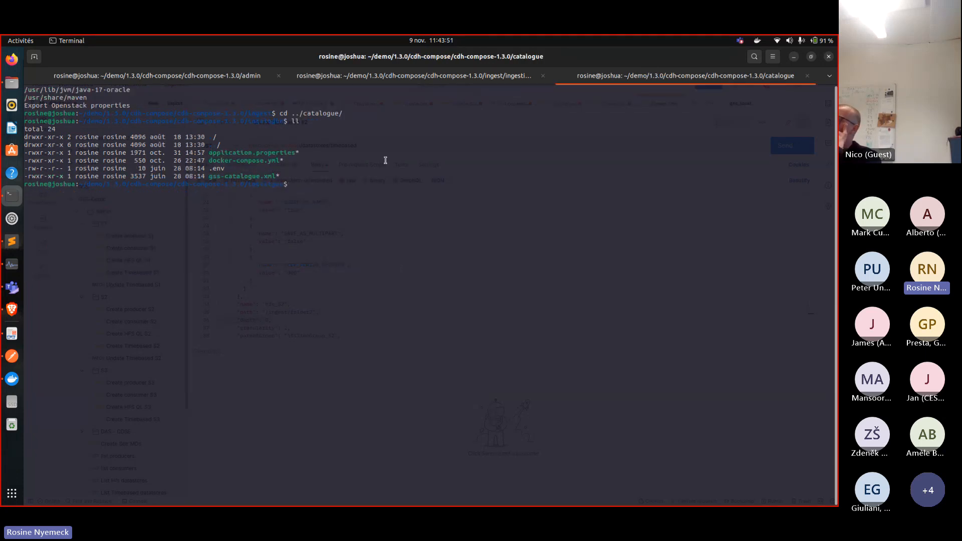
{"action": "type", "text": "s"}
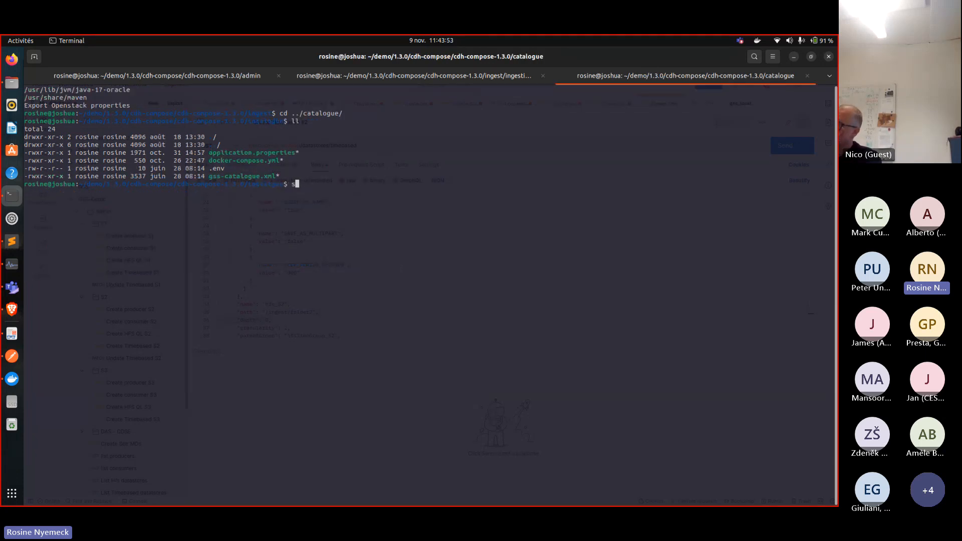
{"action": "type", "text": "ubl appl"}
{"action": "key", "text": "Tab"}
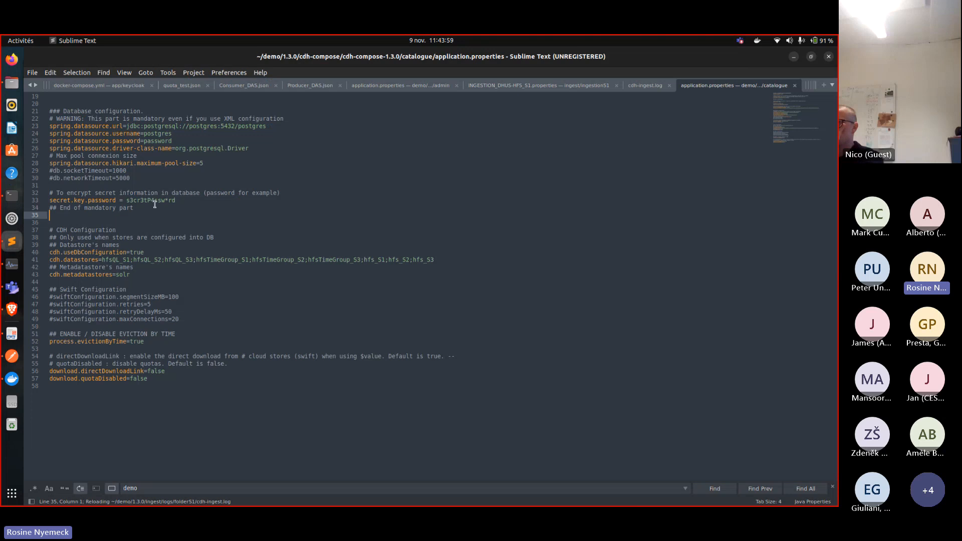
Examine the catalogue's servlet context path, the encryption secret setting and the cdh.useDbConfiguration line
{"action": "scroll", "coordinate": [111, 132], "scroll_direction": "up", "scroll_amount": 6}
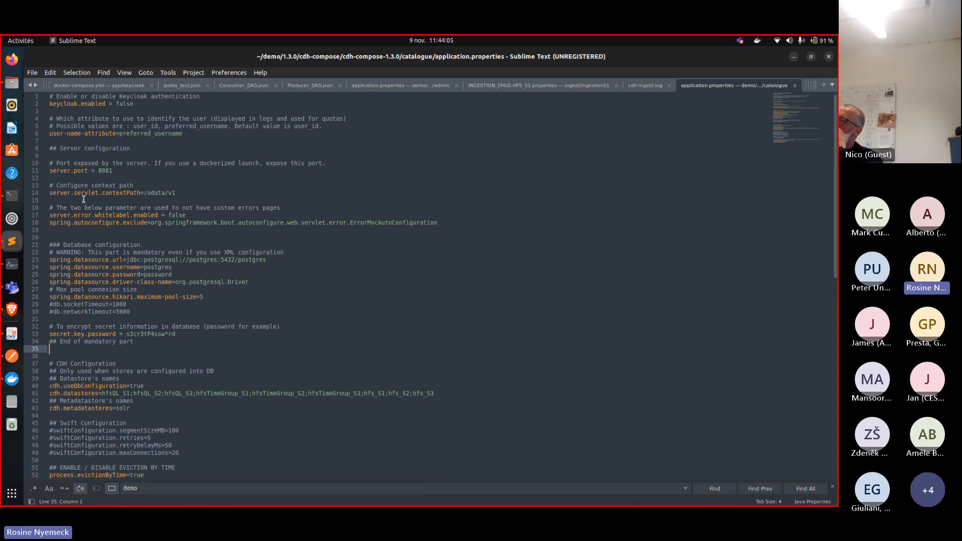
{"action": "left_click", "coordinate": [185, 195]}
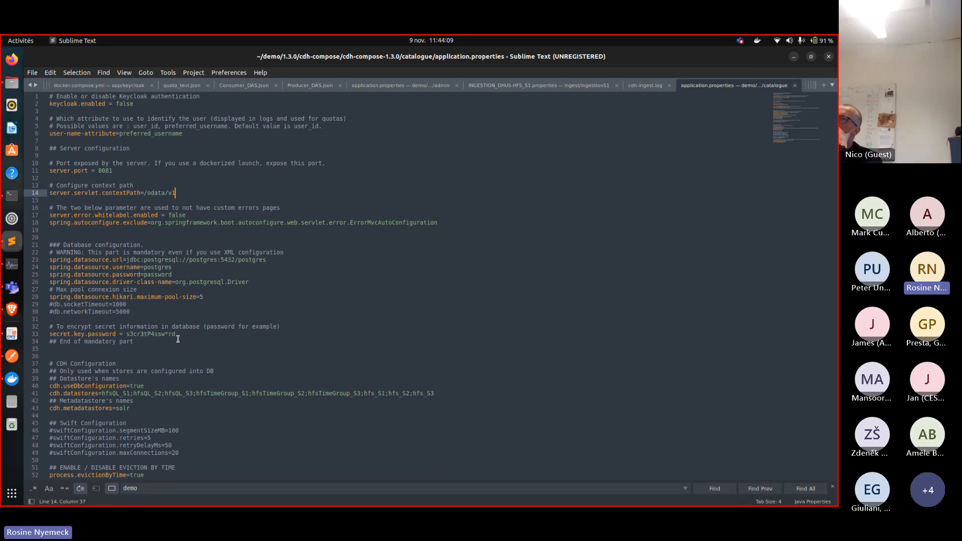
{"action": "left_click_drag", "start_coordinate": [178, 339], "coordinate": [49, 336]}
{"action": "left_click", "coordinate": [174, 357]}
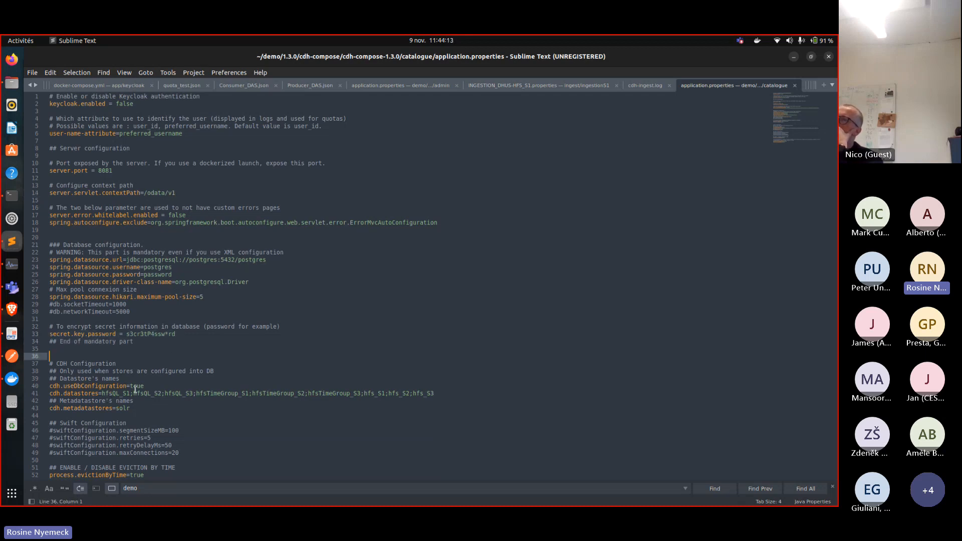
{"action": "left_click_drag", "start_coordinate": [144, 386], "coordinate": [42, 383]}
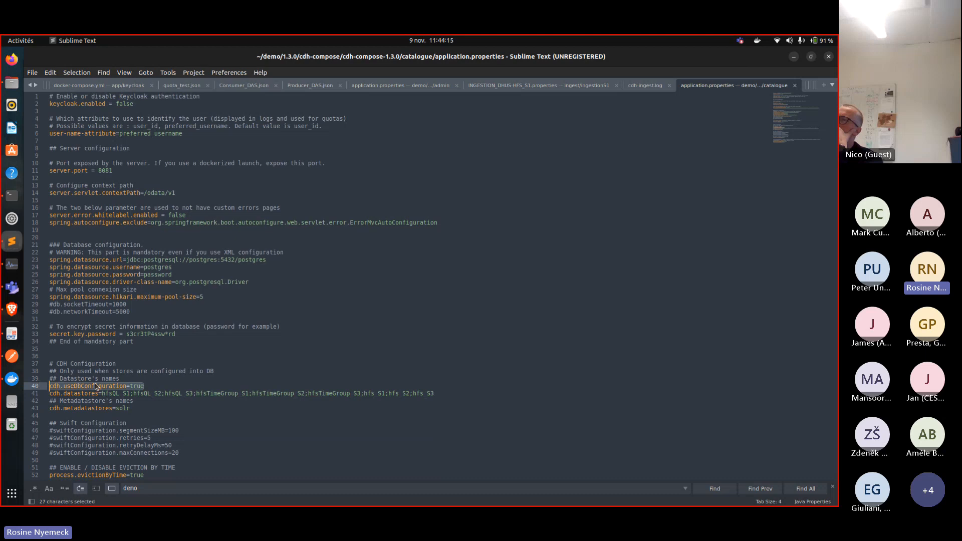
{"action": "left_click", "coordinate": [144, 385]}
{"action": "scroll", "coordinate": [159, 380], "scroll_direction": "down", "scroll_amount": 1}
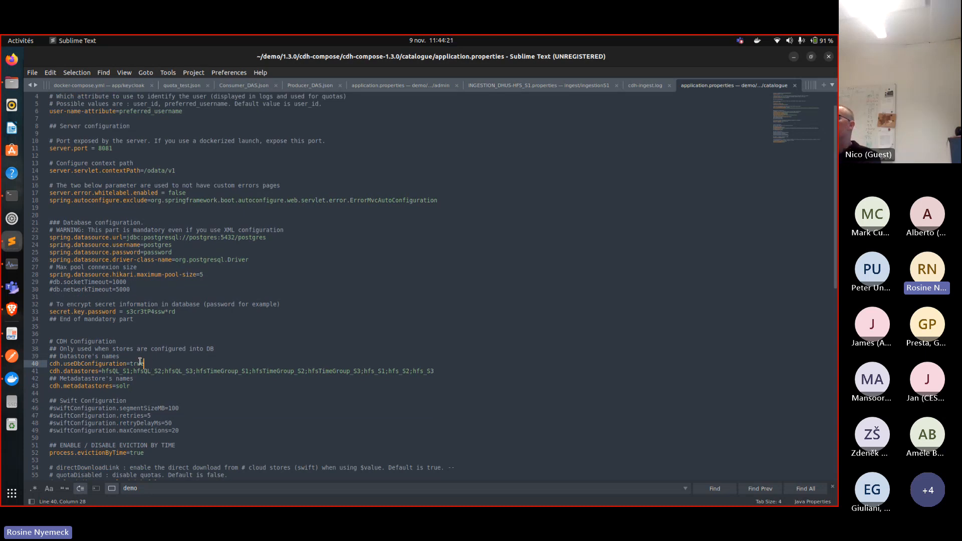
Highlight the cdh.datastores list and the process.evictionByTime setting in the catalogue properties to review them
{"action": "left_click_drag", "start_coordinate": [103, 372], "coordinate": [180, 380]}
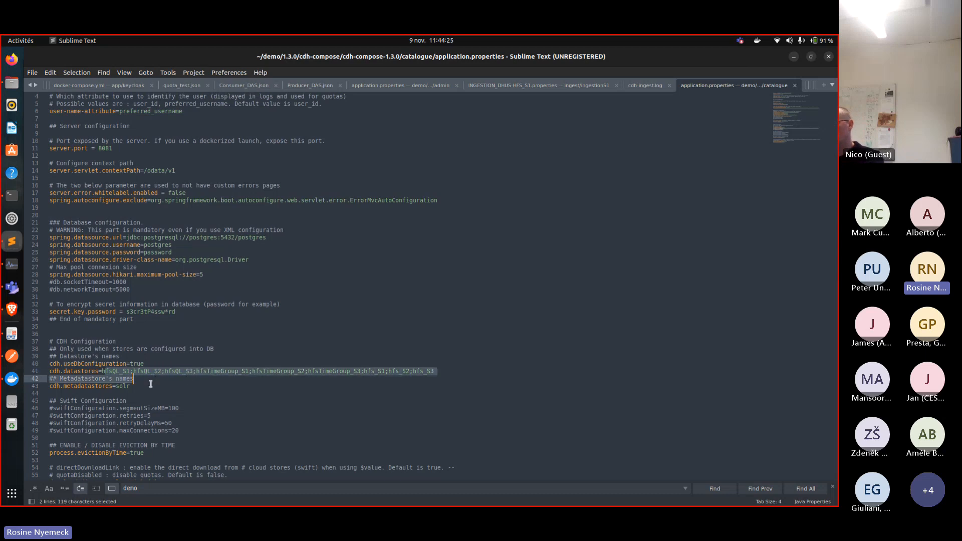
{"action": "left_click", "coordinate": [157, 386]}
{"action": "scroll", "coordinate": [138, 393], "scroll_direction": "down", "scroll_amount": 2}
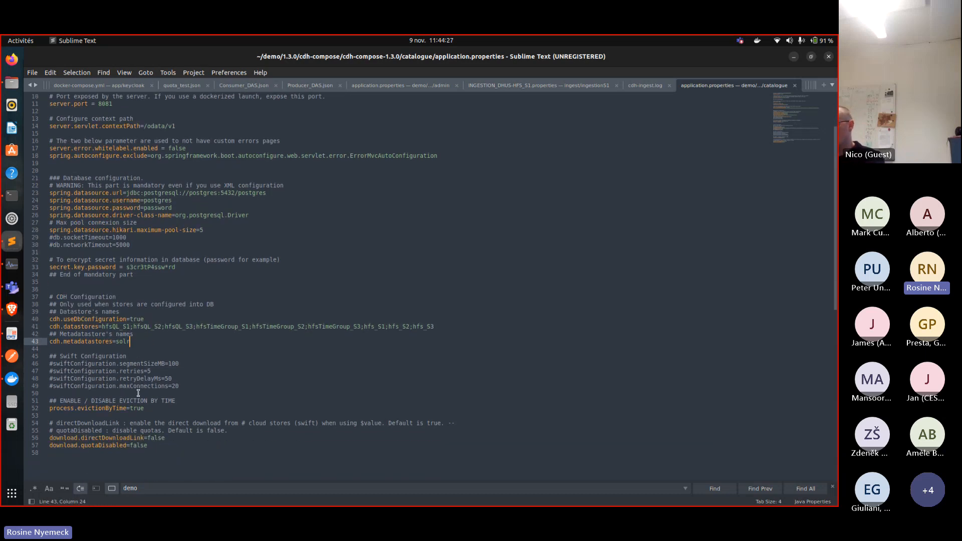
{"action": "left_click_drag", "start_coordinate": [150, 409], "coordinate": [37, 409]}
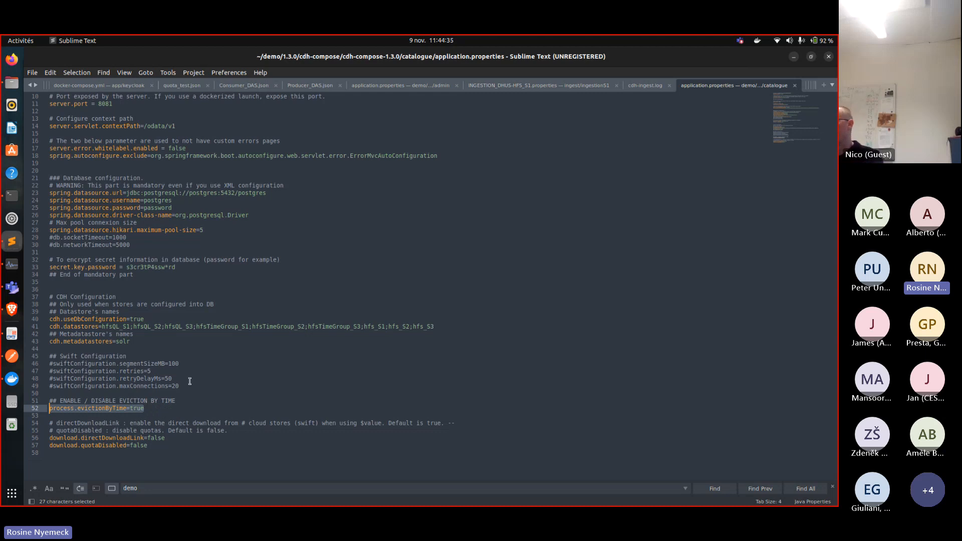
{"action": "scroll", "coordinate": [175, 392], "scroll_direction": "up", "scroll_amount": 1}
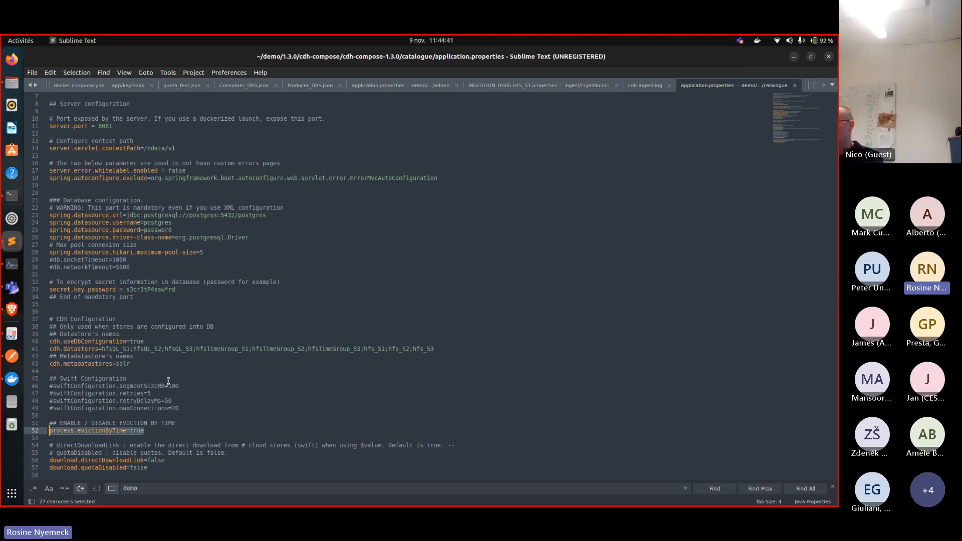
{"action": "left_click", "coordinate": [360, 378]}
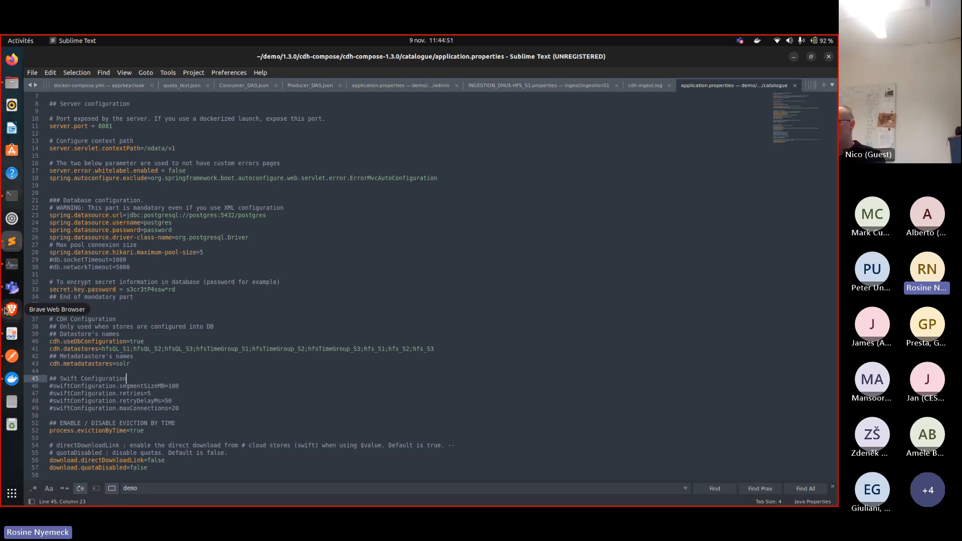
Return to the catalogue terminal session and launch the catalogue service with docker-compose up -d
{"action": "left_click", "coordinate": [11, 198]}
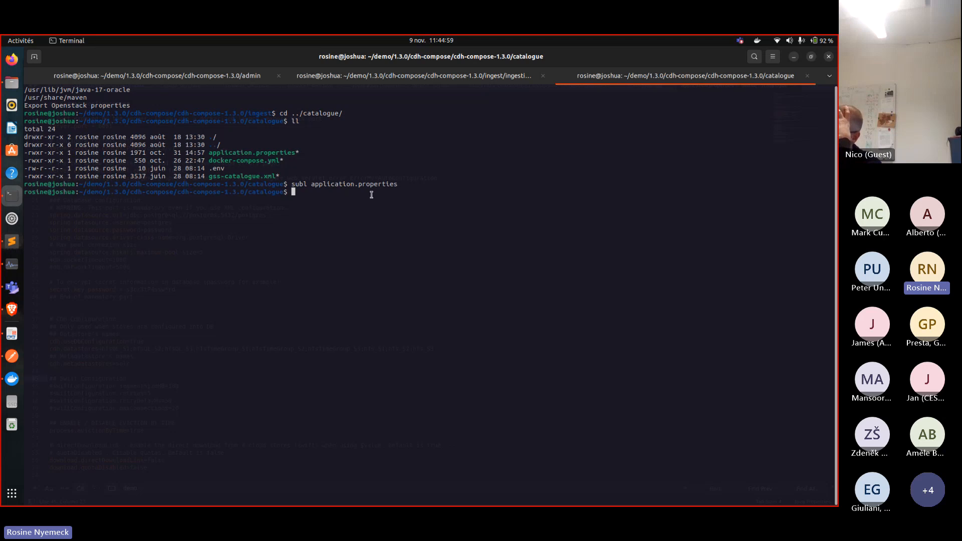
{"action": "type", "text": "docke"}
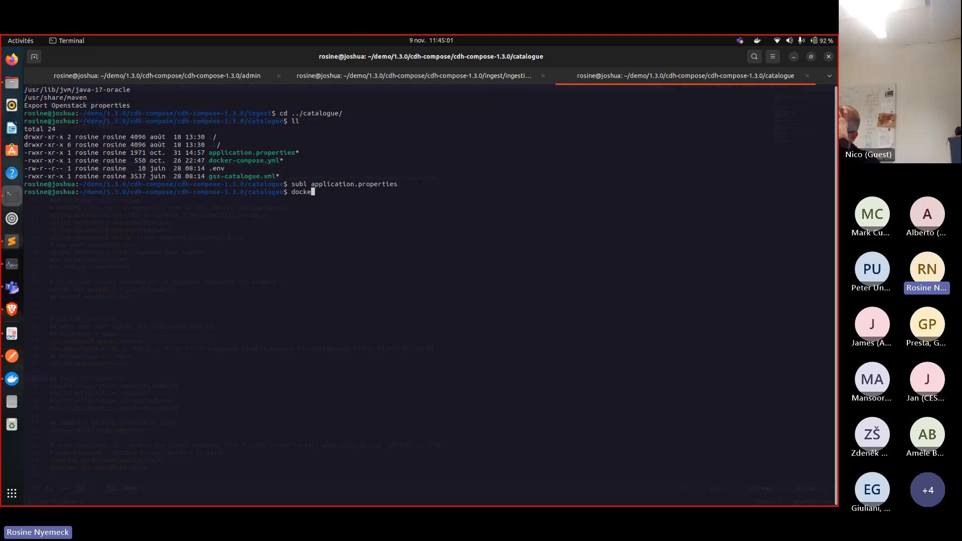
{"action": "type", "text": "r-compose up -d"}
{"action": "key", "text": "Return"}
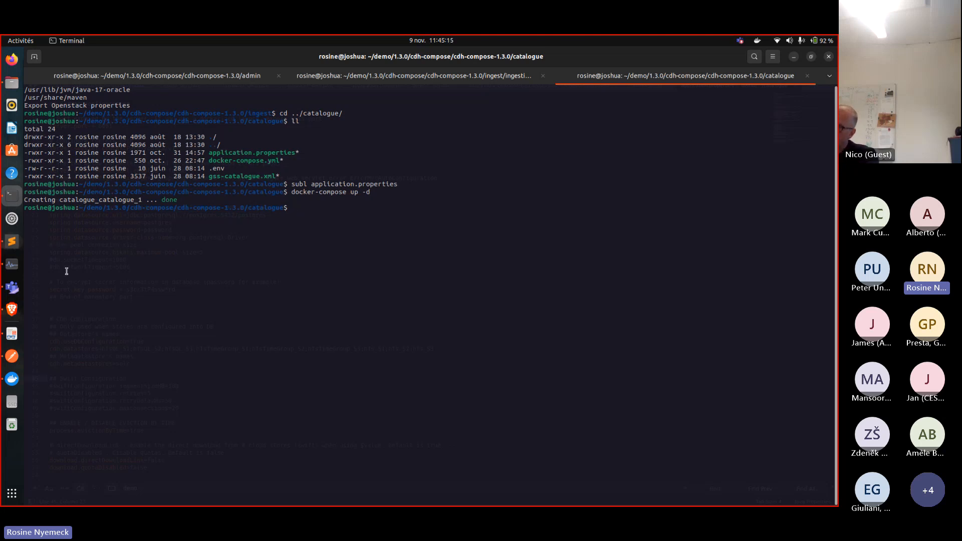
Switch to Docker Desktop, expand the catalogue group and check the startup log of catalogue_catalogue_1
{"action": "left_click", "coordinate": [11, 379]}
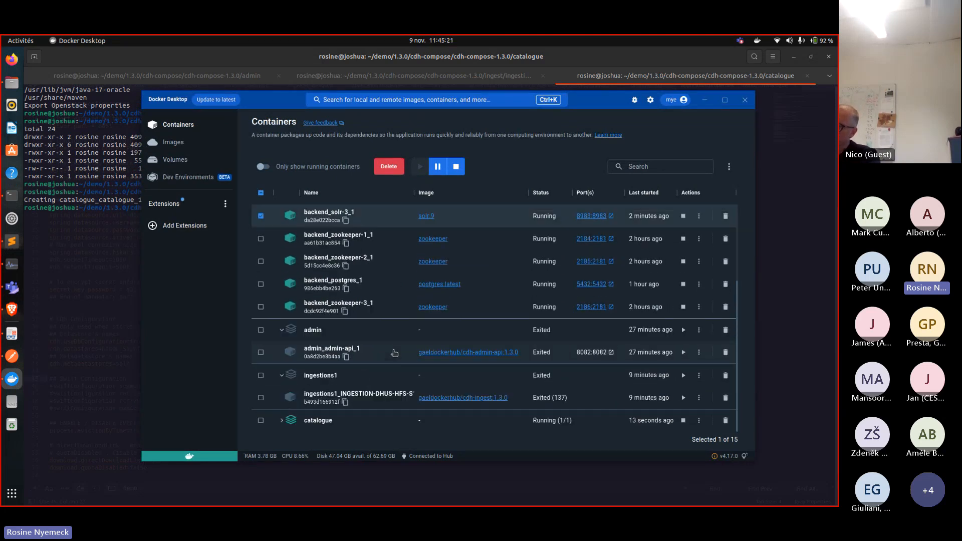
{"action": "left_click", "coordinate": [282, 420]}
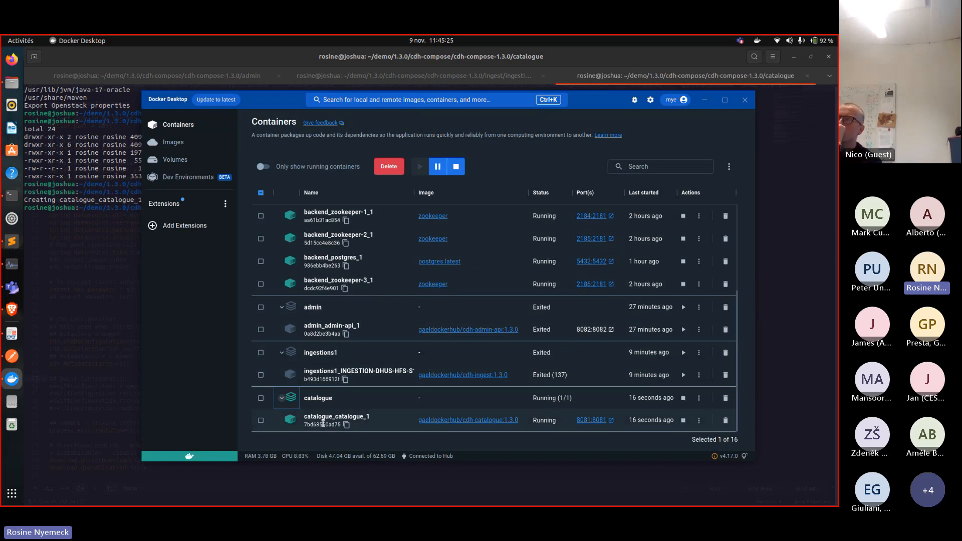
{"action": "left_click", "coordinate": [335, 419]}
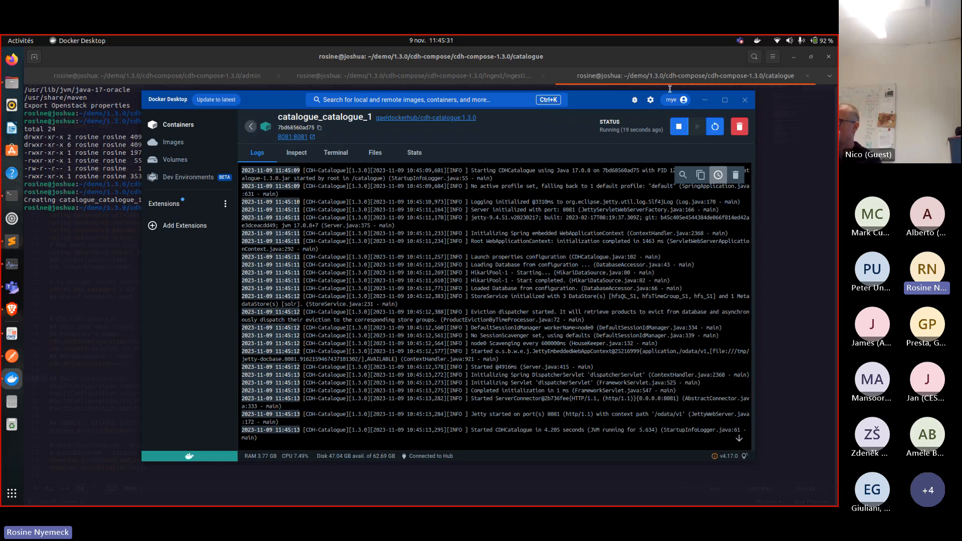
{"action": "left_click", "coordinate": [251, 128]}
{"action": "left_click", "coordinate": [705, 99]}
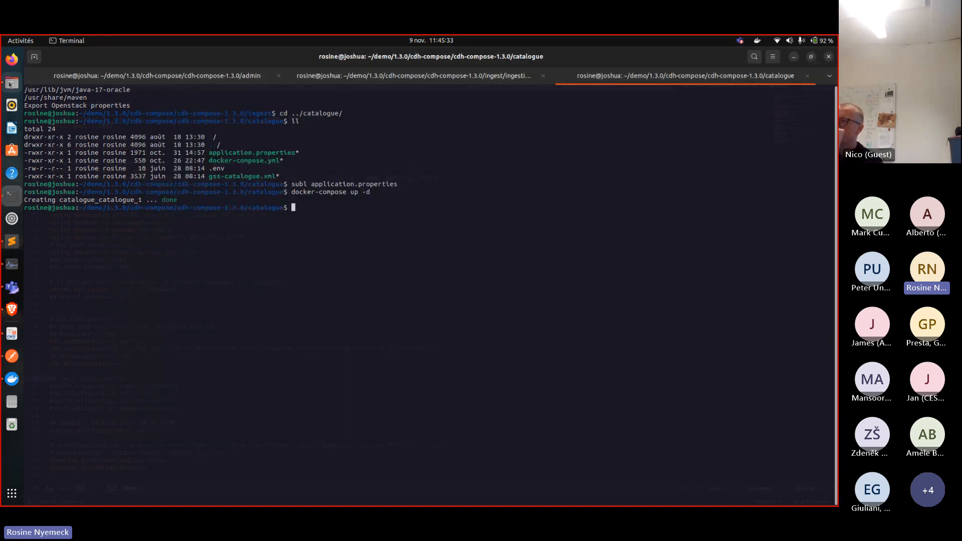
Switch to the Brave browser and load localhost:8081/odata/v1/Products in a new tab
{"action": "left_click", "coordinate": [12, 310]}
{"action": "left_click", "coordinate": [205, 66]}
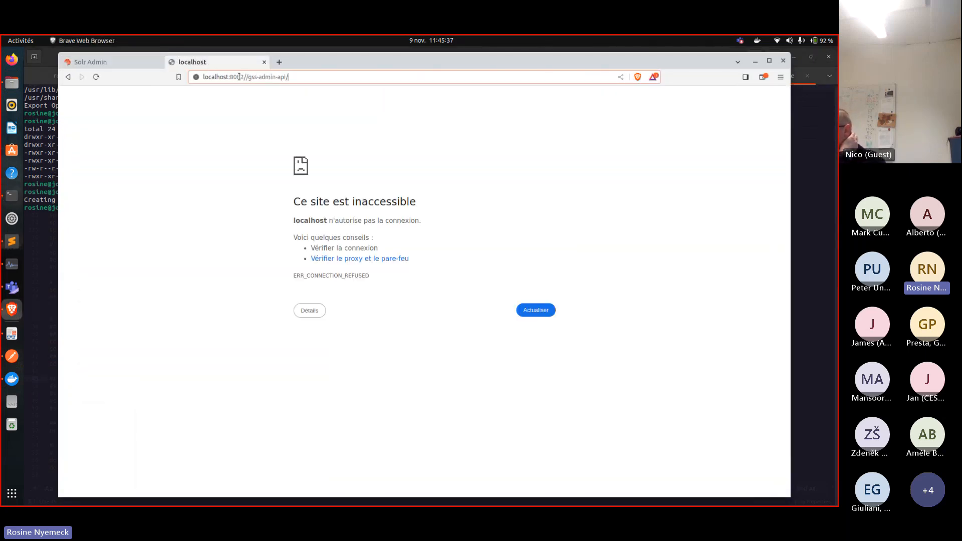
{"action": "left_click", "coordinate": [279, 62]}
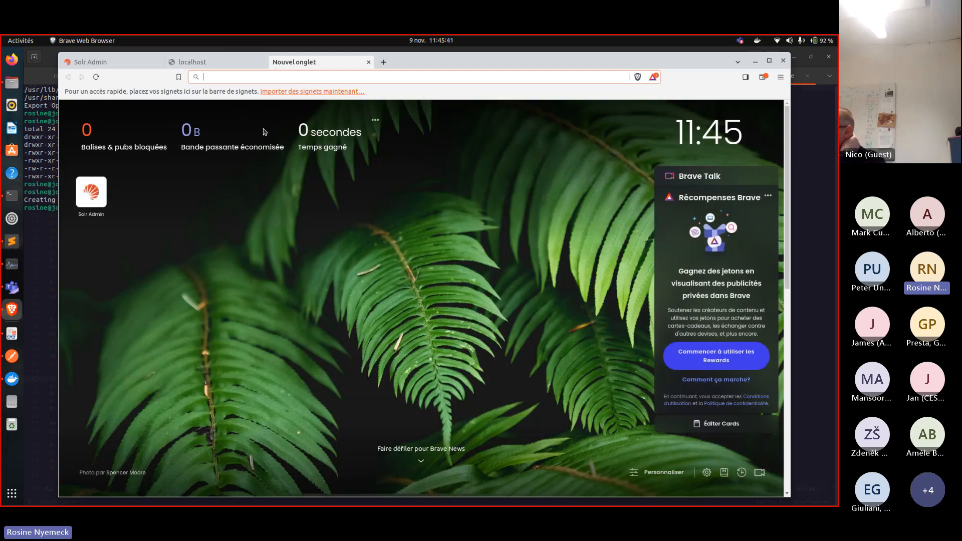
{"action": "type", "text": "localhos"}
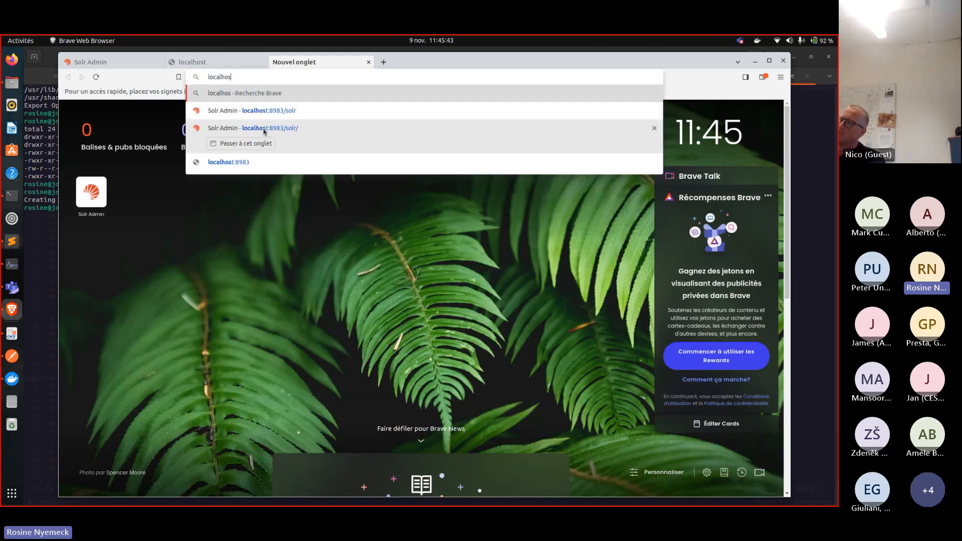
{"action": "type", "text": "t:808"}
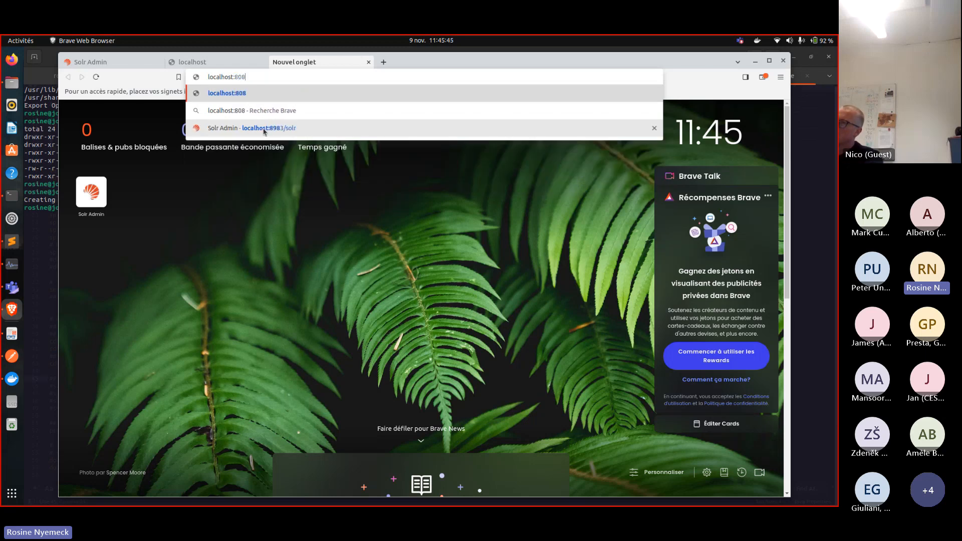
{"action": "type", "text": "1/od"}
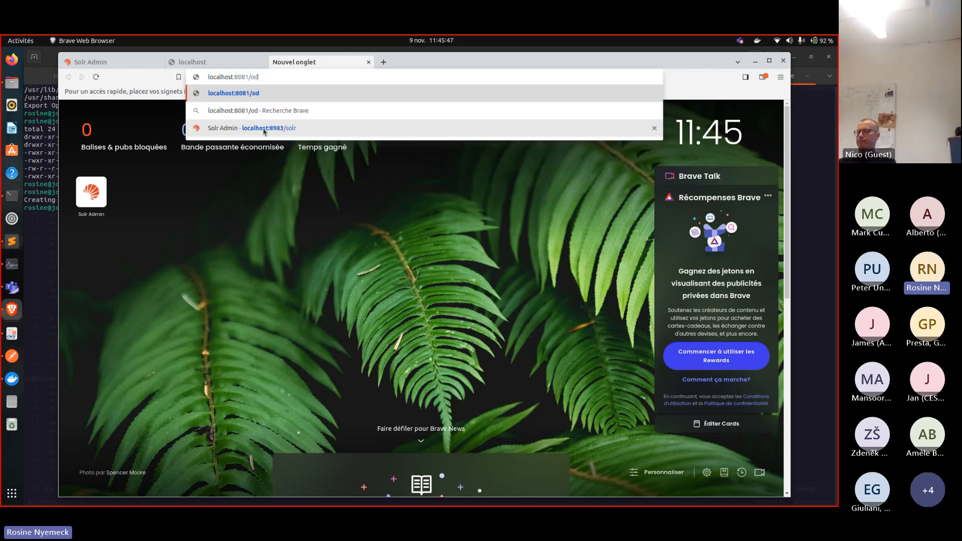
{"action": "type", "text": "ata/"}
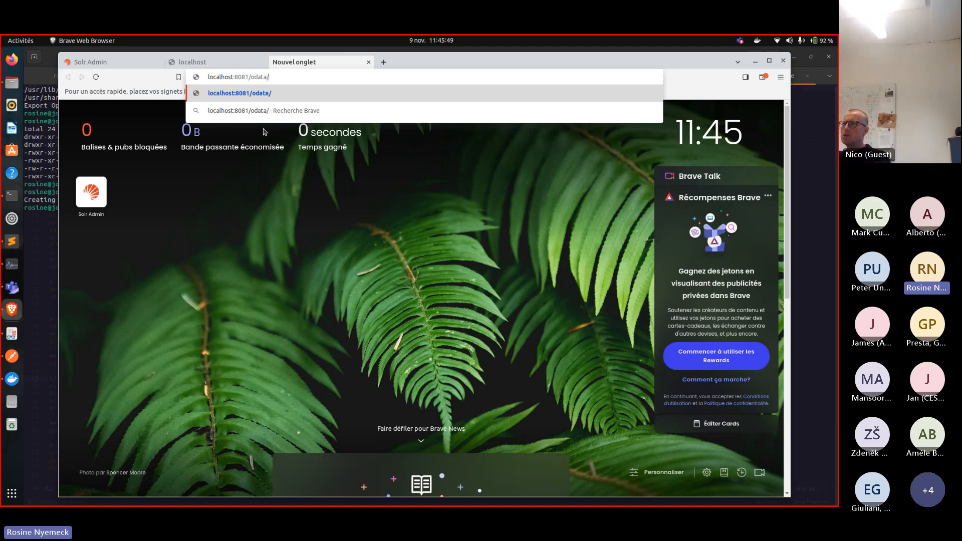
{"action": "type", "text": "v1/Pro"}
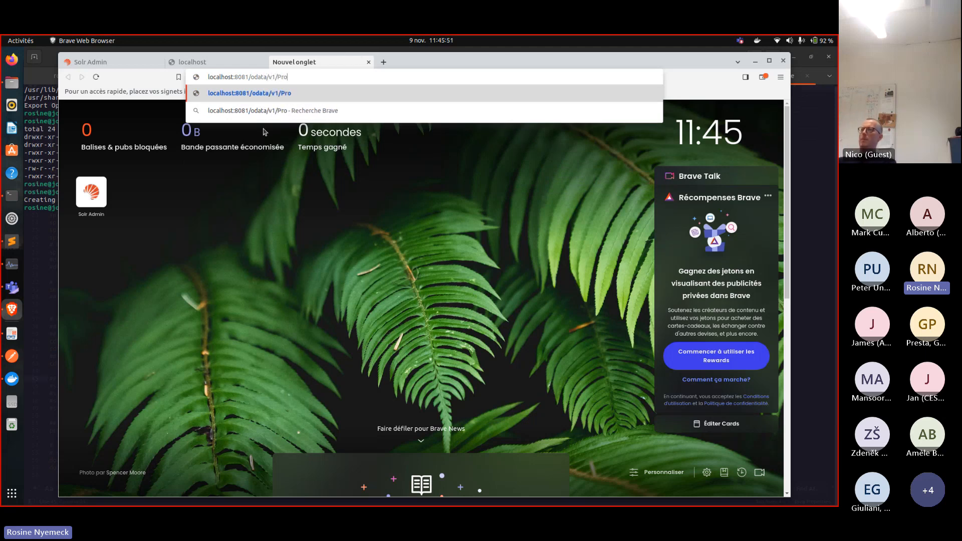
{"action": "type", "text": "ducts"}
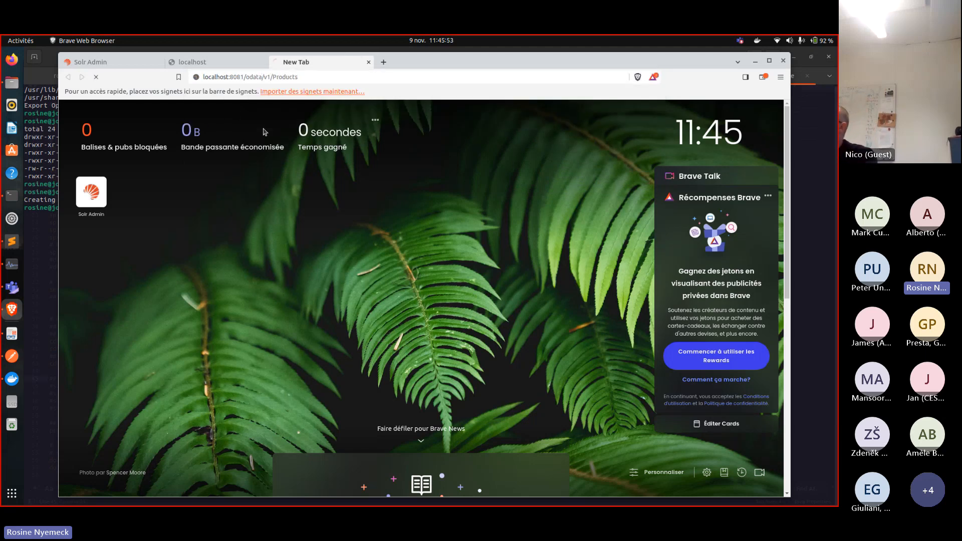
{"action": "key", "text": "Return"}
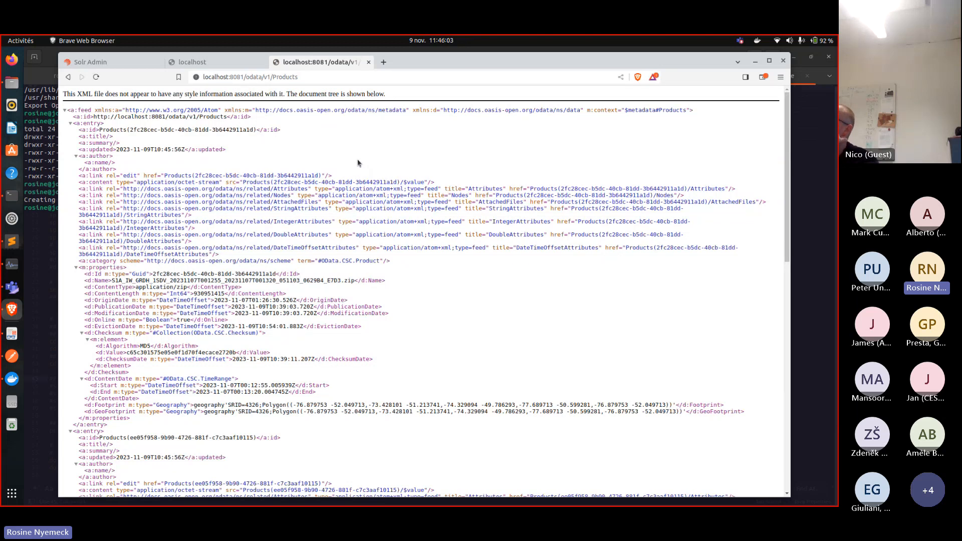
Look through the returned product entries and copy the first product's ID from its edit link
{"action": "scroll", "coordinate": [357, 163], "scroll_direction": "down", "scroll_amount": 10}
{"action": "scroll", "coordinate": [358, 163], "scroll_direction": "up", "scroll_amount": 10}
{"action": "scroll", "coordinate": [273, 280], "scroll_direction": "down", "scroll_amount": 5}
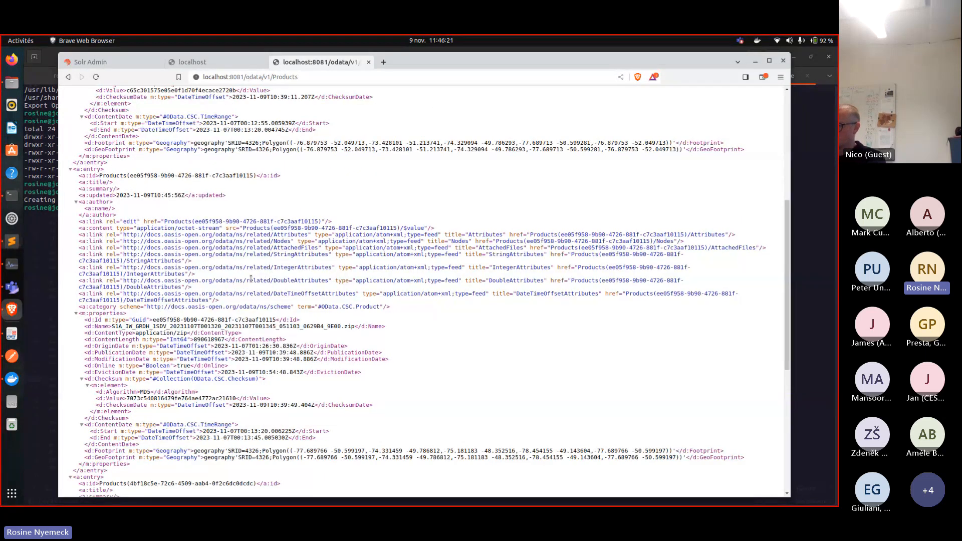
{"action": "scroll", "coordinate": [251, 279], "scroll_direction": "down", "scroll_amount": 2}
{"action": "scroll", "coordinate": [252, 282], "scroll_direction": "up", "scroll_amount": 7}
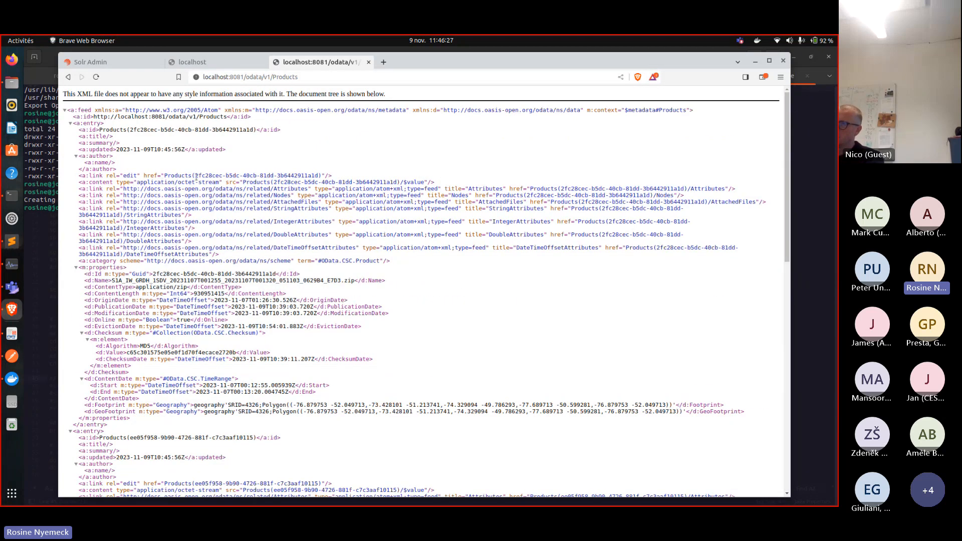
{"action": "left_click_drag", "start_coordinate": [195, 175], "coordinate": [326, 176]}
{"action": "key", "text": "ctrl+c"}
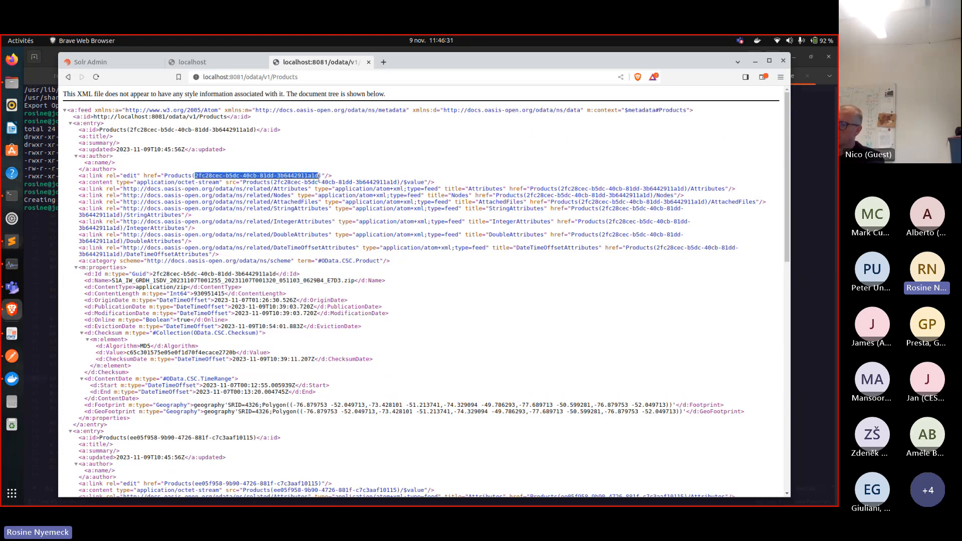
Query the single product by appending its copied ID in parentheses to the URL: Products(2fc28cec-b5dc-40cb-81dd-3b6442911a1d)
{"action": "left_click", "coordinate": [317, 79]}
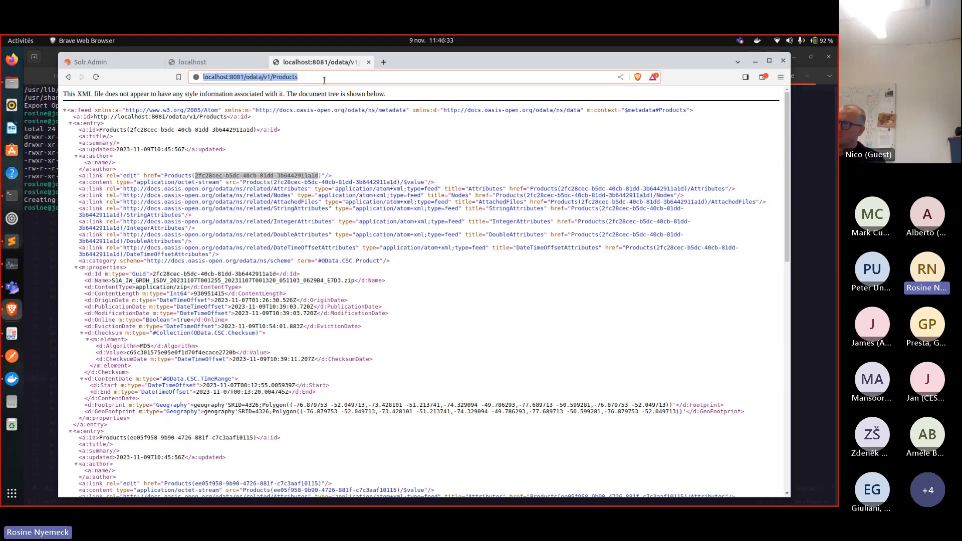
{"action": "left_click", "coordinate": [326, 78]}
{"action": "key", "text": "ctrl+v"}
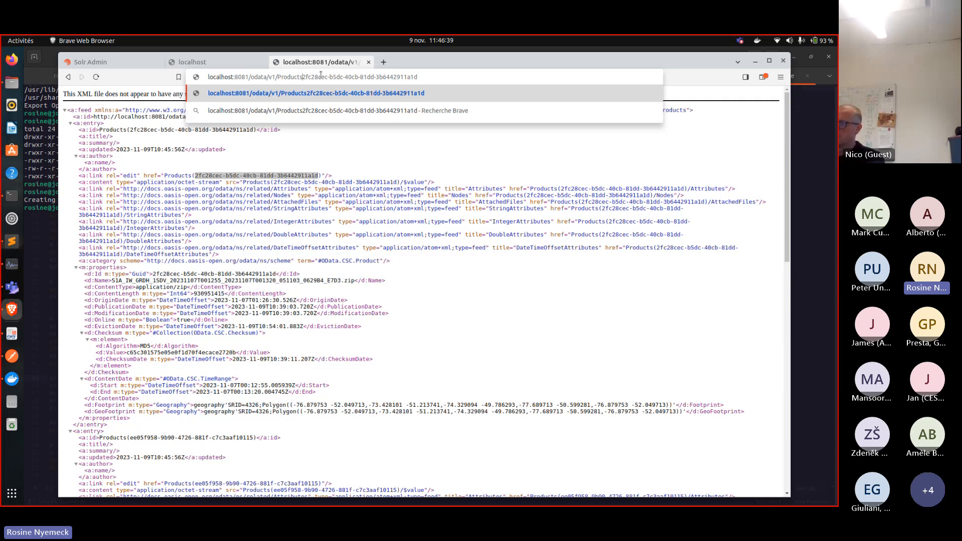
{"action": "type", "text": "("}
{"action": "key", "text": "End"}
{"action": "type", "text": ")"}
{"action": "key", "text": "Return"}
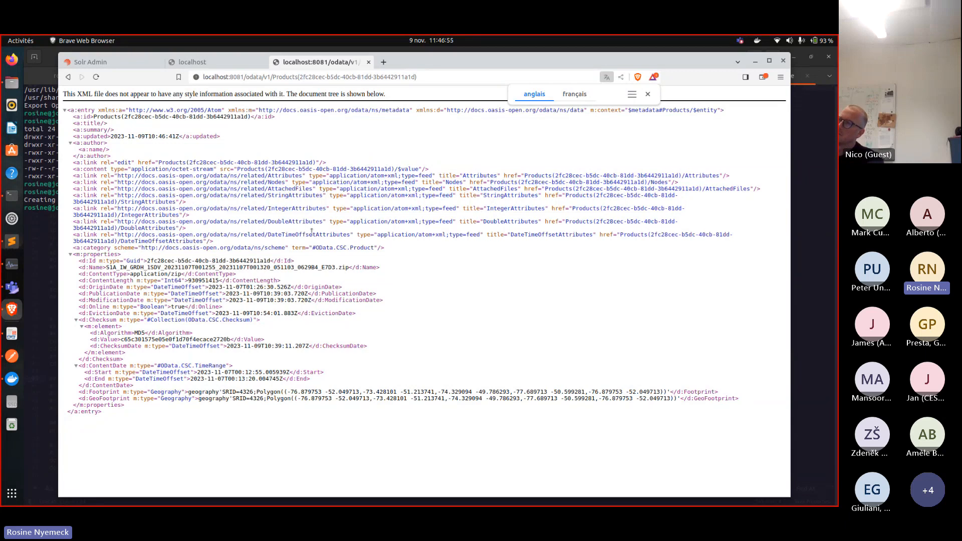
Query the product's nodes by extending the single-product URL with /Nodes
{"action": "left_click", "coordinate": [435, 77]}
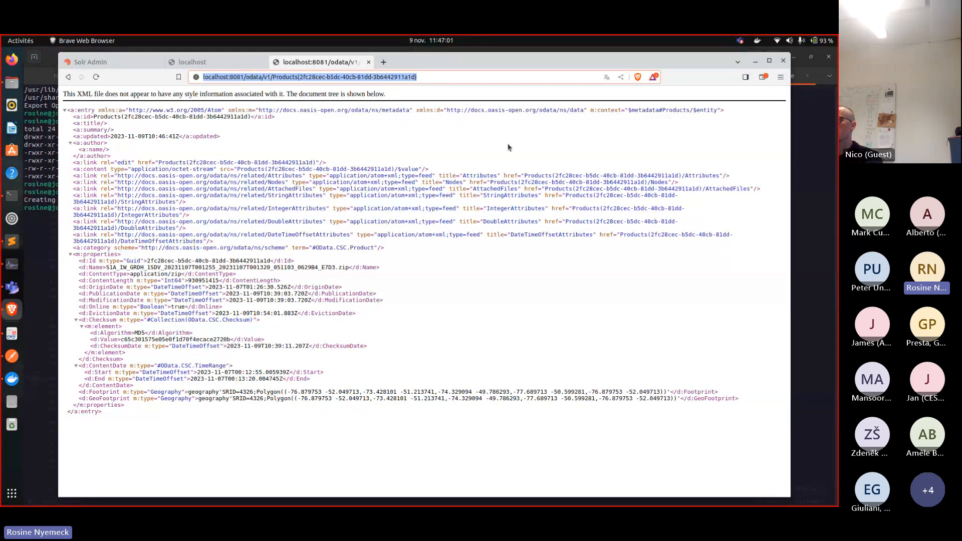
{"action": "left_click", "coordinate": [458, 76]}
{"action": "type", "text": "Nodes"}
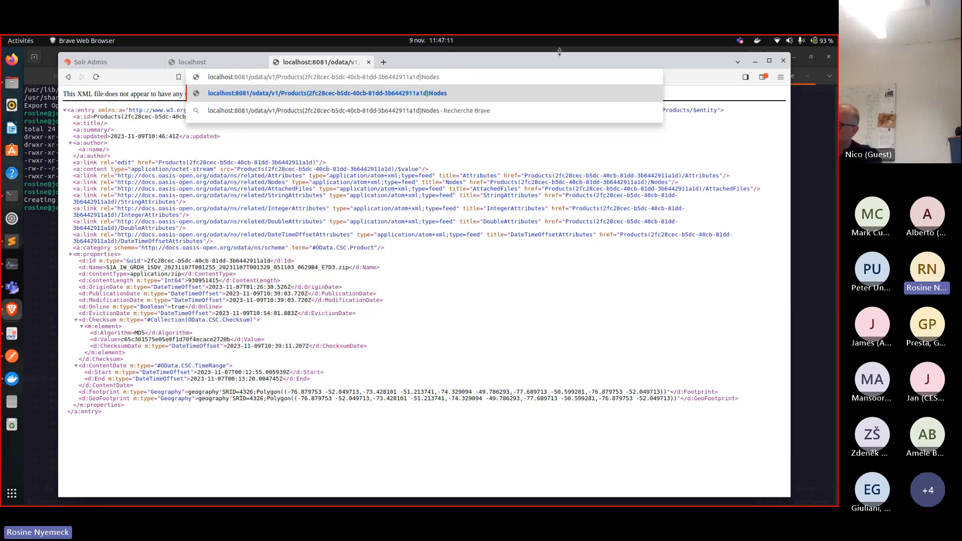
{"action": "key", "text": "Return"}
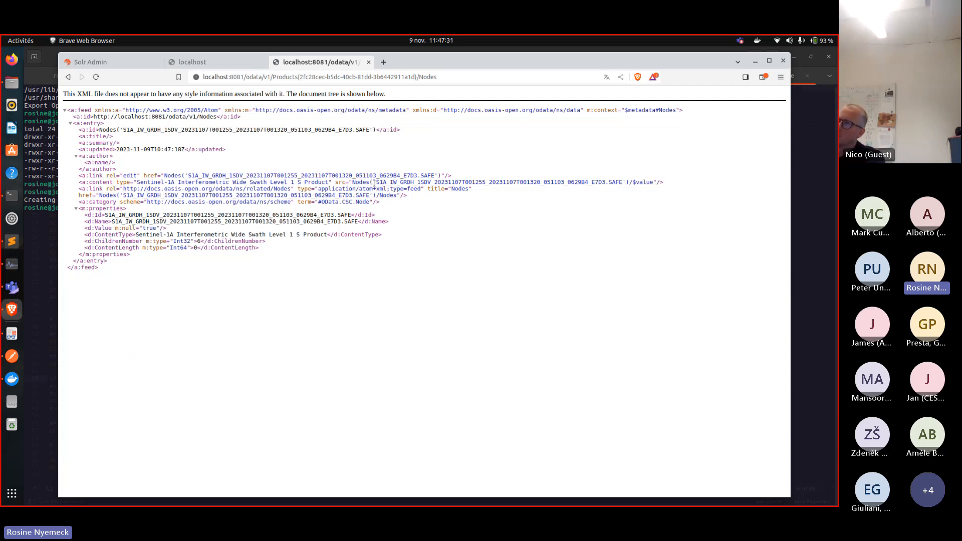
Try to query the node itself by appending ('S1A_IW_GRDH_1SDV_20231107T001255_20231107T001320_051103_0629B4_E7D3.SAFE') from the content link to the Nodes URL
{"action": "left_click_drag", "start_coordinate": [373, 184], "coordinate": [623, 183]}
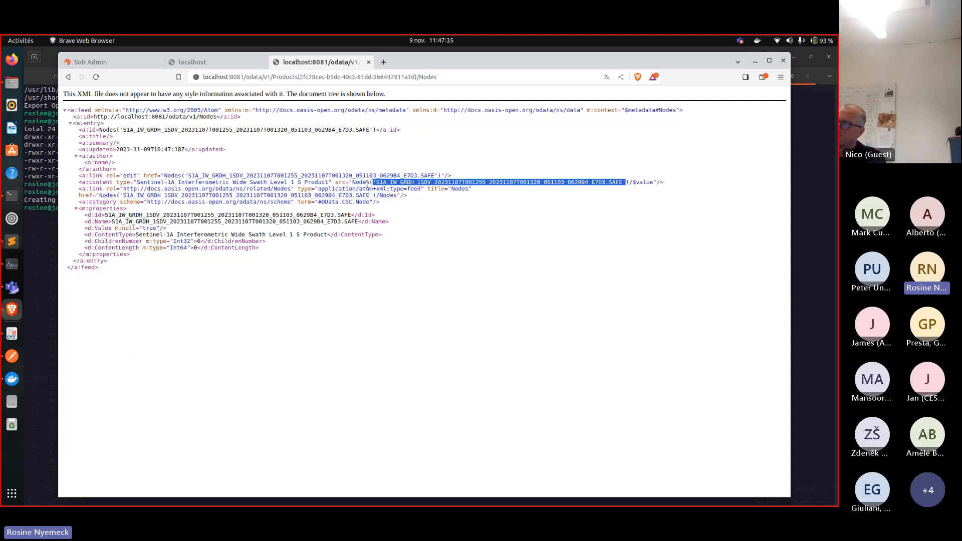
{"action": "left_click_drag", "start_coordinate": [370, 184], "coordinate": [627, 180]}
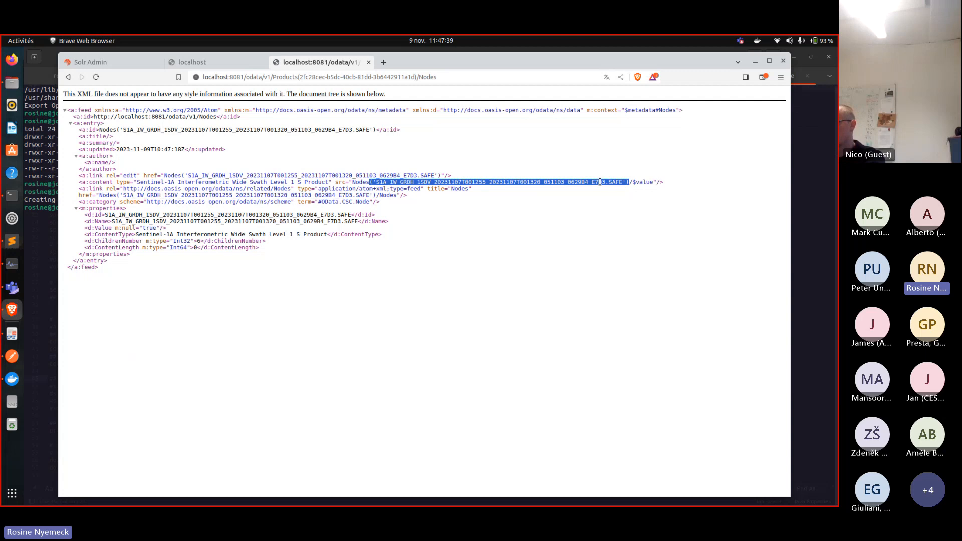
{"action": "left_click", "coordinate": [478, 76]}
{"action": "double_click", "coordinate": [477, 77]}
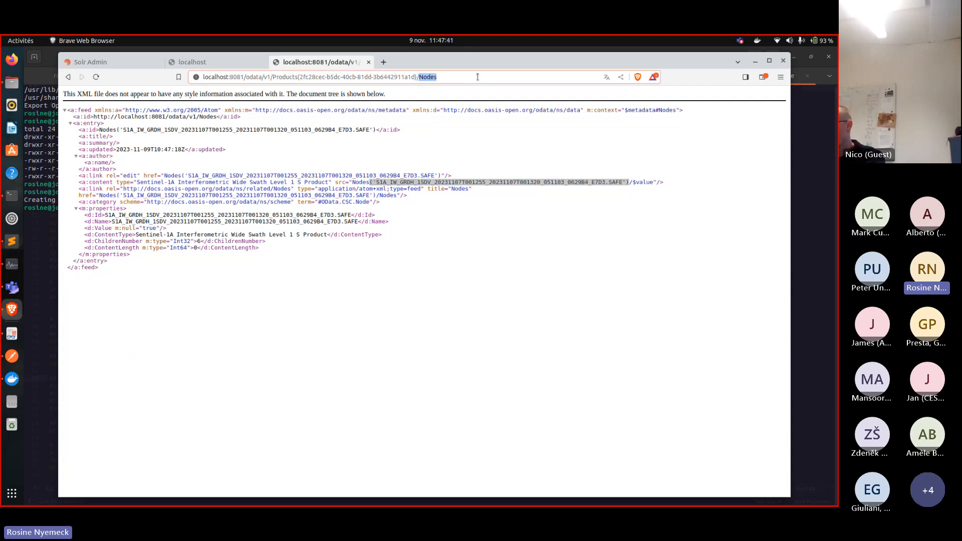
{"action": "left_click", "coordinate": [477, 77]}
{"action": "type", "text": "('S1A_IW_GRDH_1SDV_20231107T001255_20231107T001320_051103_0629B4_E7D3.SAFE')"}
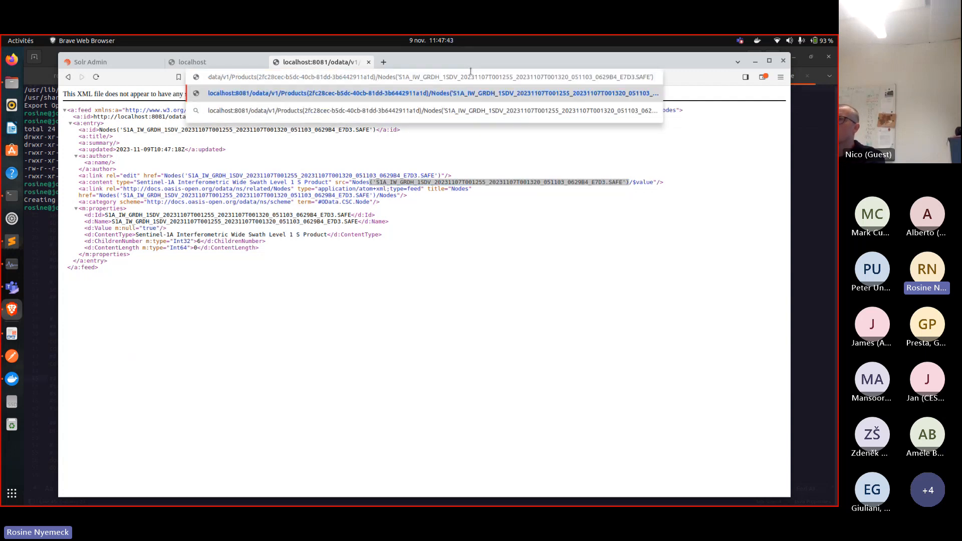
{"action": "key", "text": "Return"}
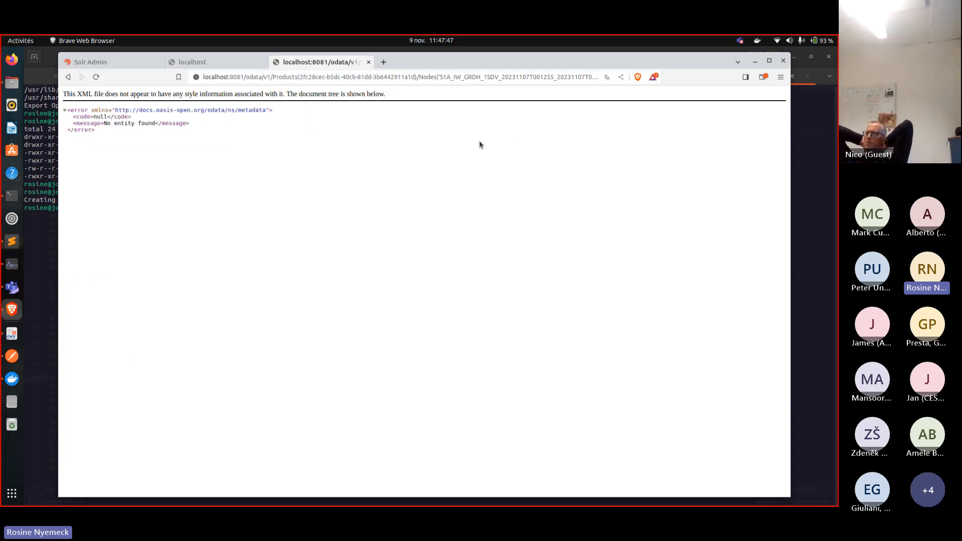
Remove the Nodes segment with the .SAFE name from the URL and request the single product again
{"action": "left_click", "coordinate": [415, 75]}
{"action": "left_click_drag", "start_coordinate": [419, 76], "coordinate": [633, 76]}
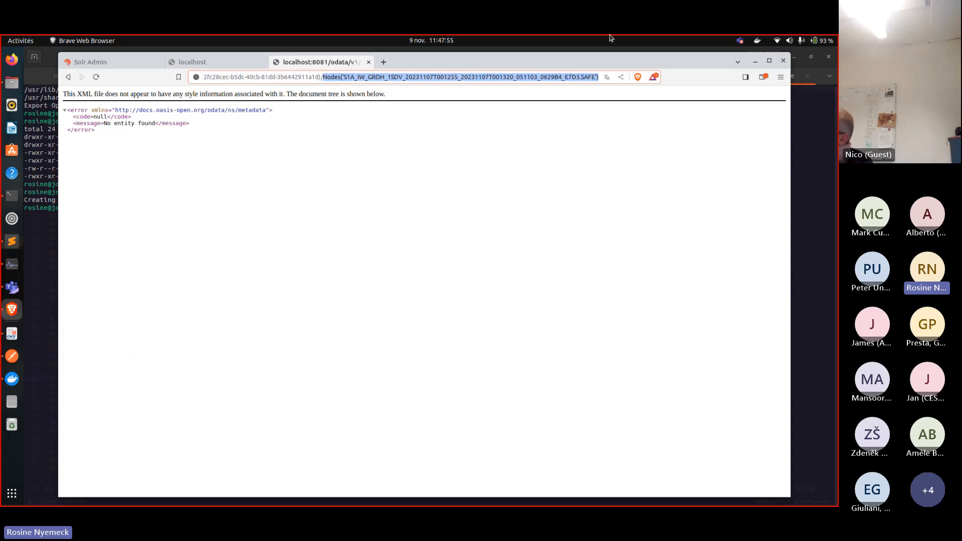
{"action": "key", "text": "BackSpace"}
{"action": "key", "text": "BackSpace"}
{"action": "key", "text": "Return"}
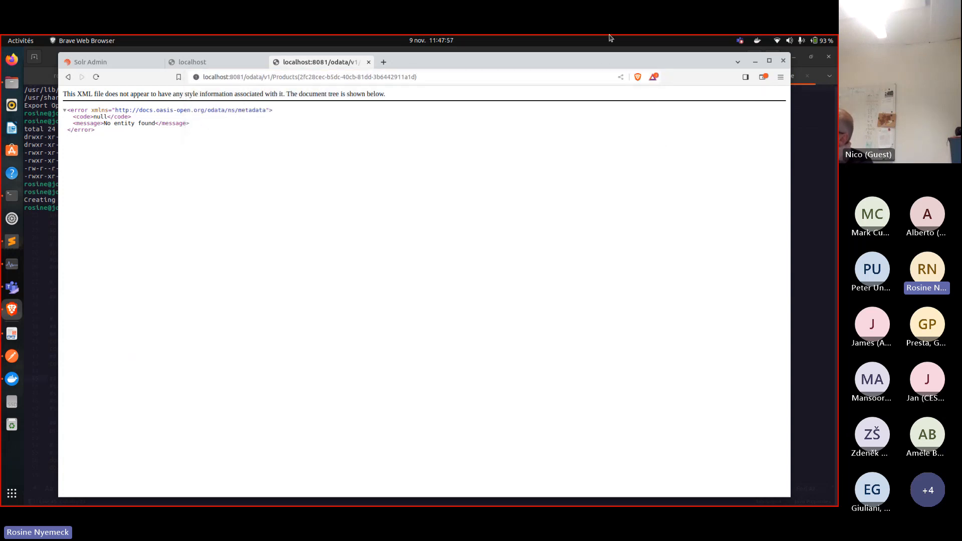
Retry the single-product request, strip the product ID from the URL and request localhost:8081/odata/v1/Products again
{"action": "left_click", "coordinate": [428, 77]}
{"action": "left_click", "coordinate": [460, 78]}
{"action": "key", "text": "Return"}
{"action": "left_click_drag", "start_coordinate": [296, 78], "coordinate": [500, 81]}
{"action": "key", "text": "BackSpace"}
{"action": "key", "text": "Return"}
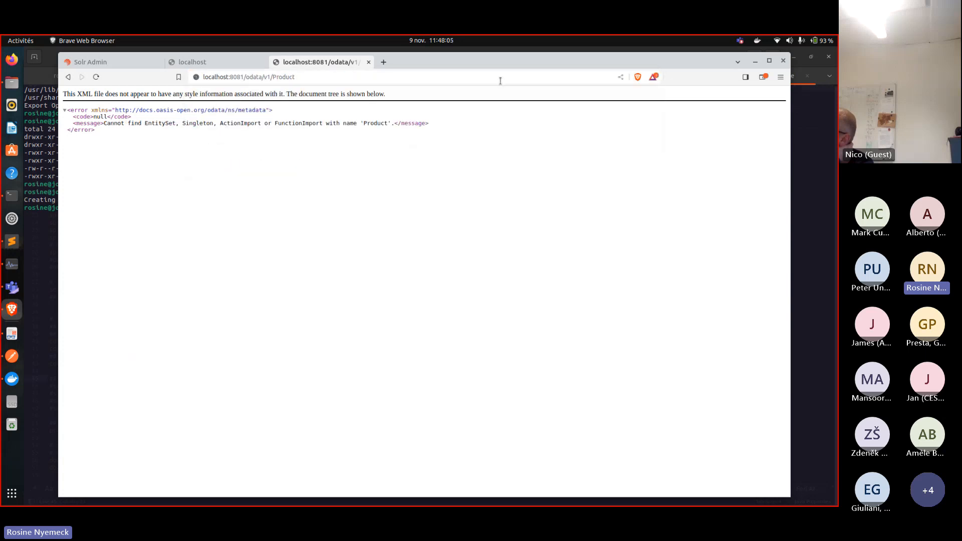
{"action": "left_click", "coordinate": [351, 79]}
{"action": "left_click", "coordinate": [353, 79]}
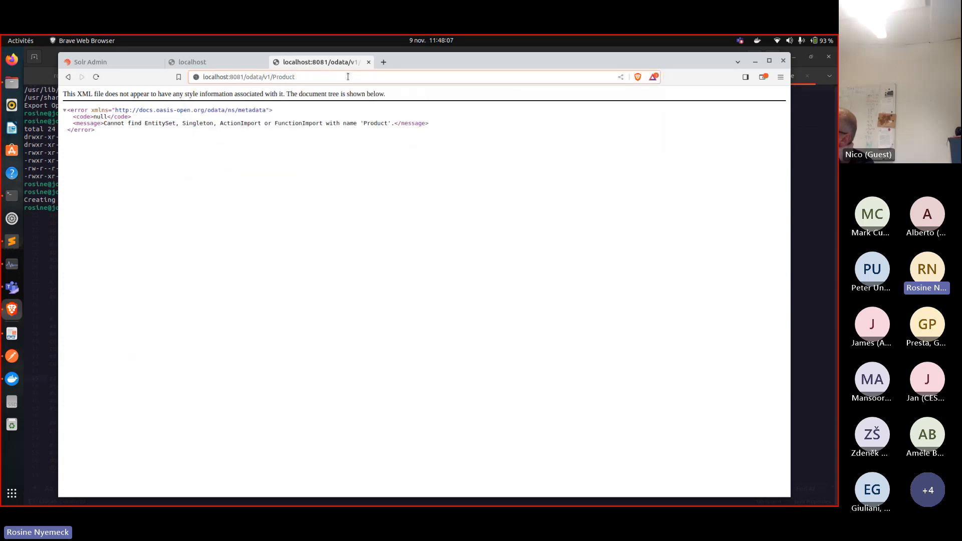
{"action": "type", "text": "s"}
{"action": "key", "text": "Return"}
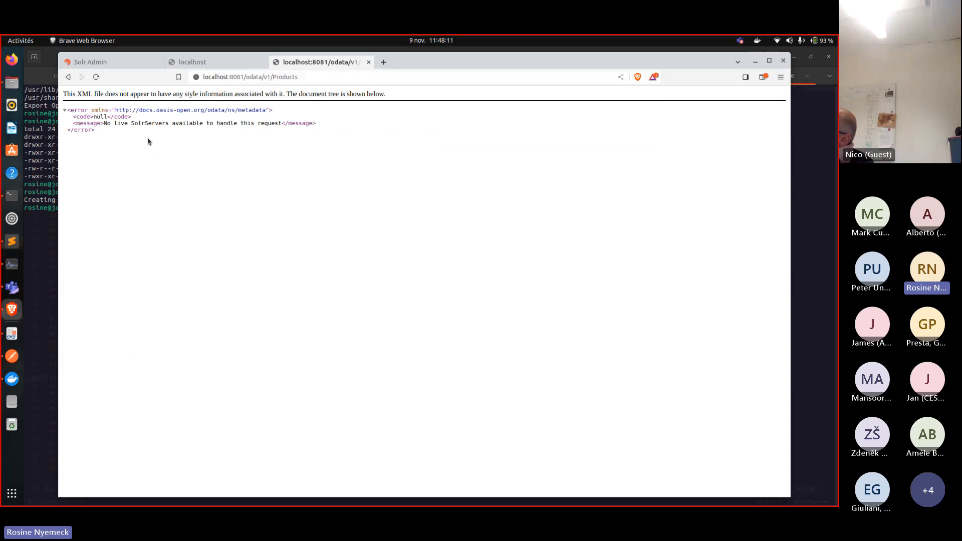
Switch to Docker Desktop and start the stopped backend_solr-3_1 container, leaving backend_solr-2_1 unselected
{"action": "left_click", "coordinate": [14, 380]}
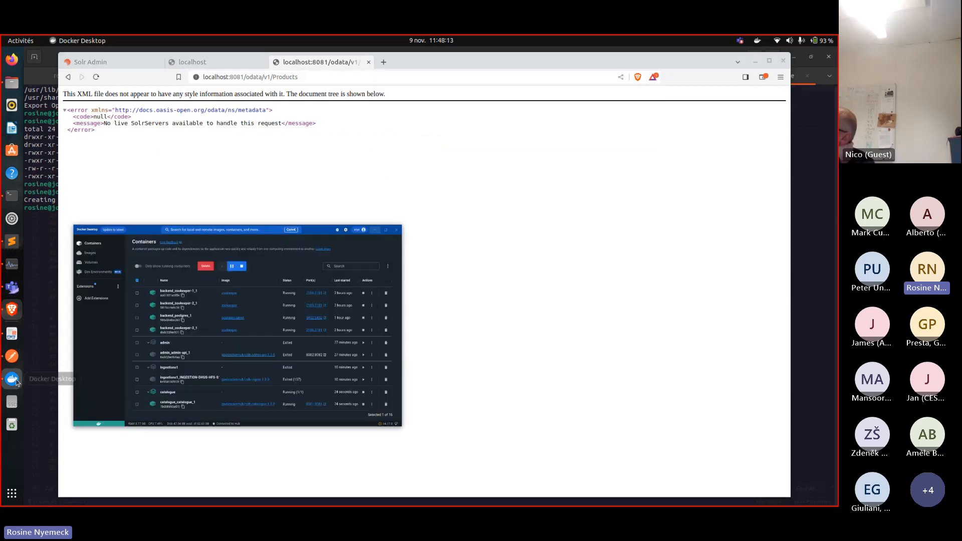
{"action": "scroll", "coordinate": [297, 289], "scroll_direction": "up", "scroll_amount": 2}
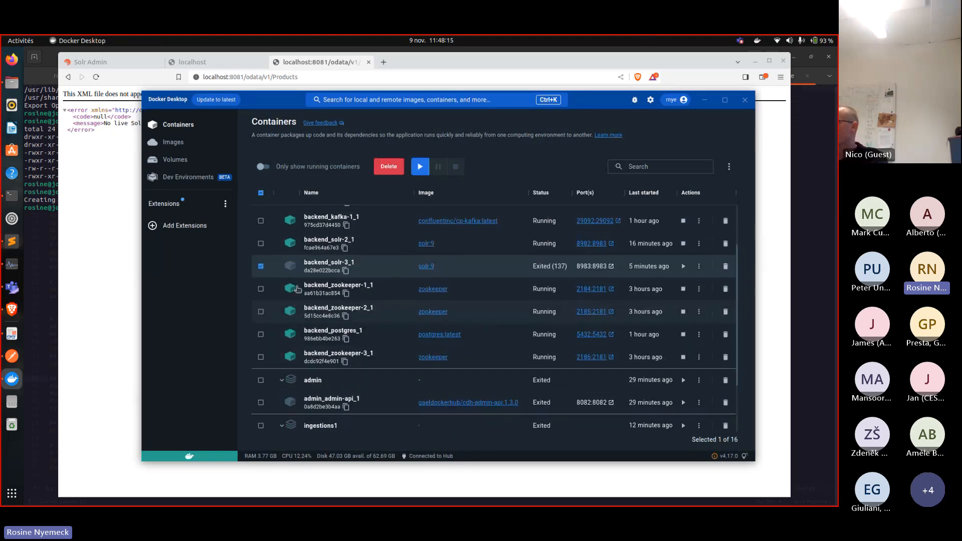
{"action": "scroll", "coordinate": [297, 289], "scroll_direction": "up", "scroll_amount": 2}
{"action": "left_click", "coordinate": [261, 307]}
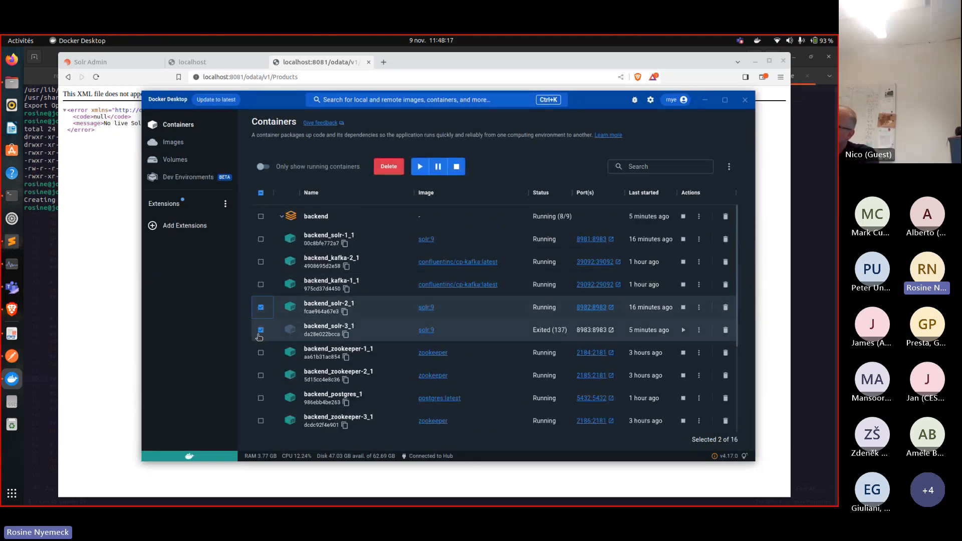
{"action": "left_click", "coordinate": [260, 307]}
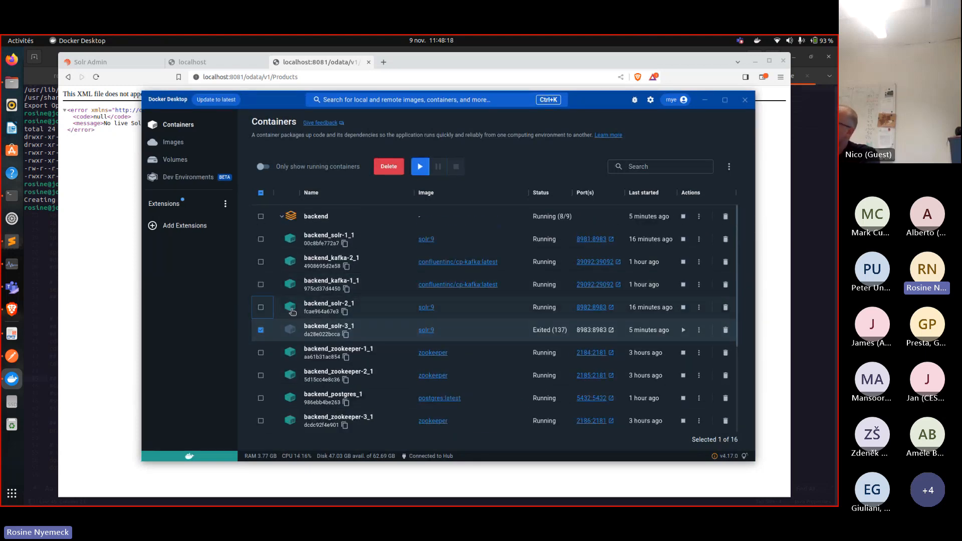
{"action": "left_click", "coordinate": [417, 170]}
Return to the Brave browser and reload the localhost:8081/odata/v1/Products query
{"action": "left_click", "coordinate": [301, 72]}
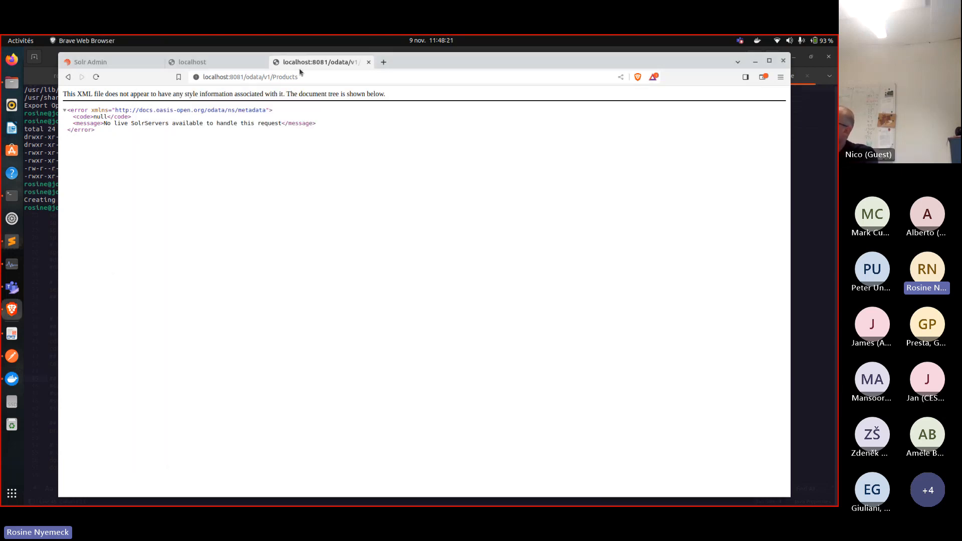
{"action": "left_click", "coordinate": [320, 77]}
{"action": "left_click", "coordinate": [320, 78]}
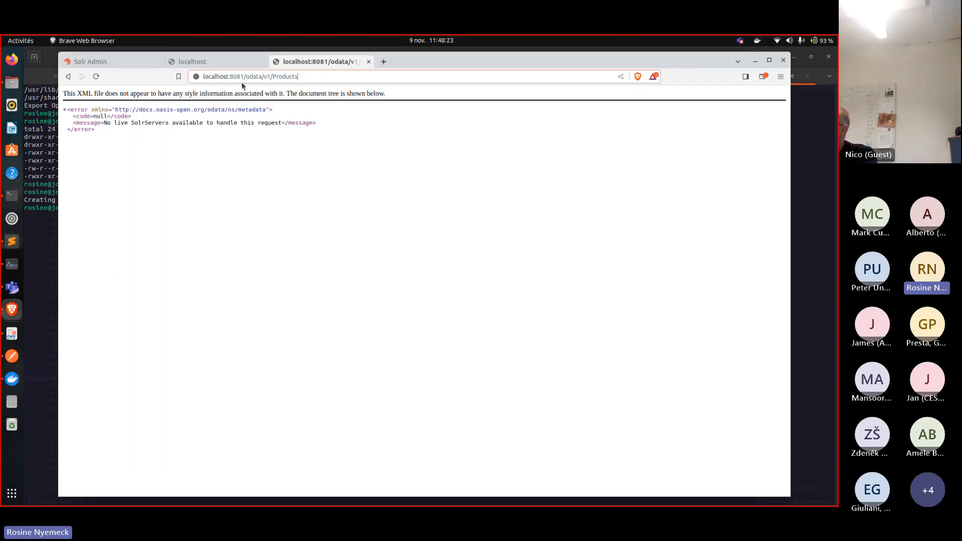
{"action": "key", "text": "Return"}
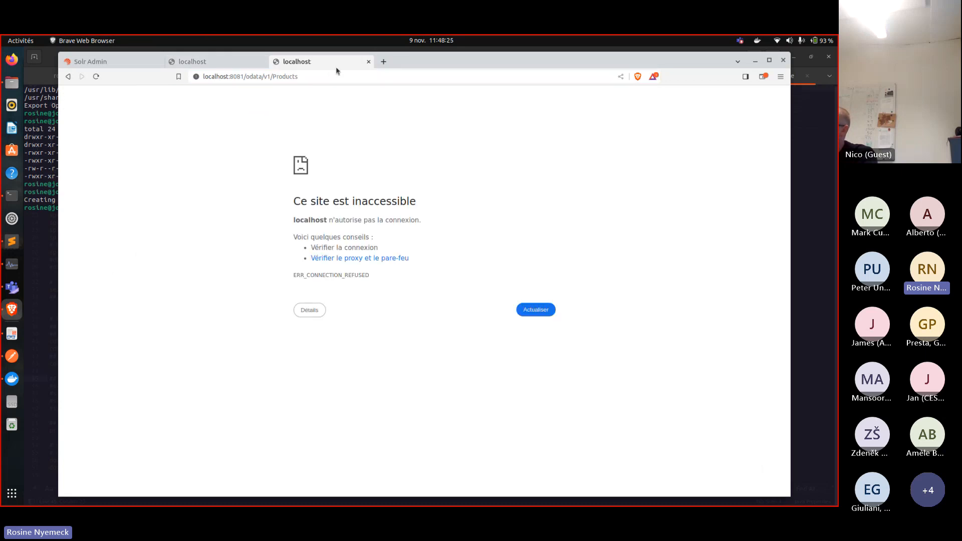
Switch to Docker Desktop to check the status of the backend containers, and return to the Brave browser
{"action": "left_click", "coordinate": [324, 76]}
{"action": "key", "text": "End"}
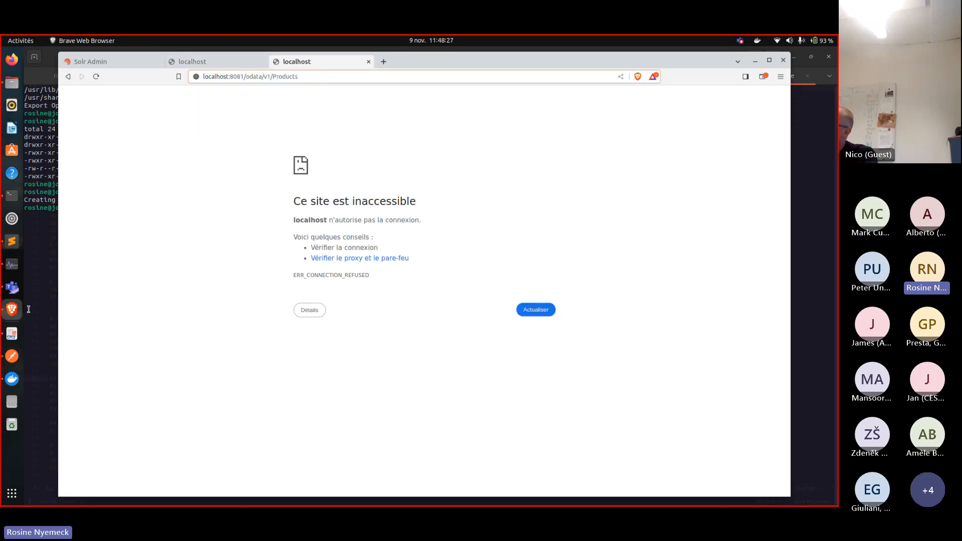
{"action": "left_click", "coordinate": [11, 378]}
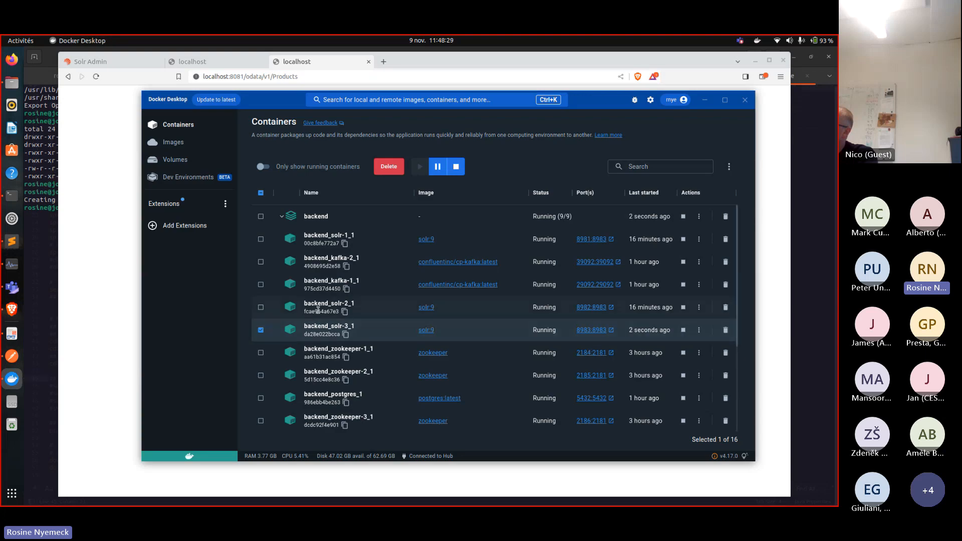
{"action": "scroll", "coordinate": [386, 313], "scroll_direction": "down", "scroll_amount": 2}
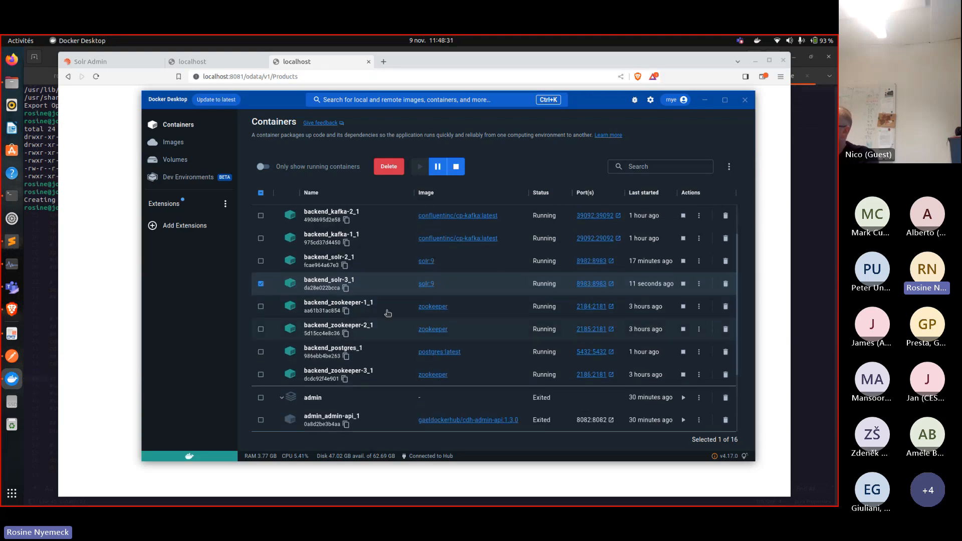
{"action": "left_click", "coordinate": [704, 99]}
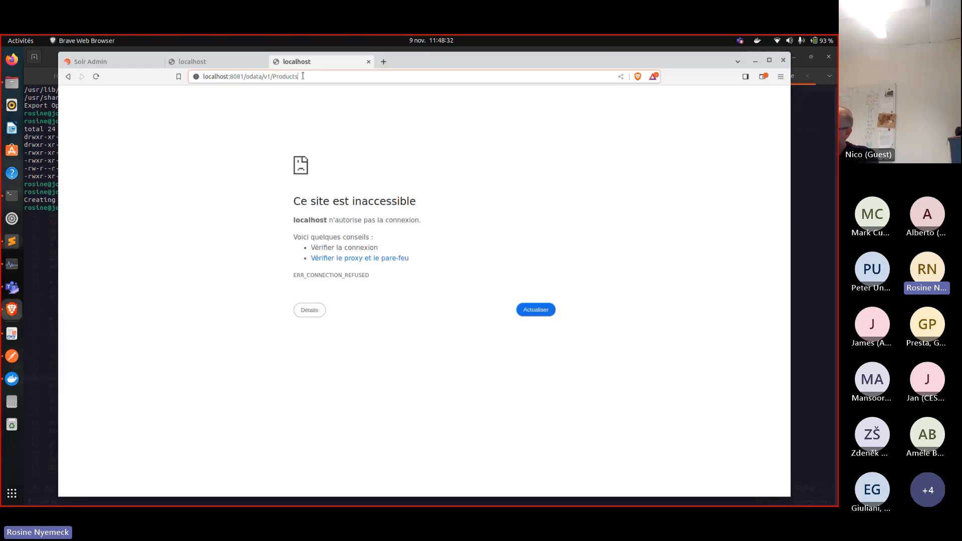
{"action": "left_click", "coordinate": [328, 93]}
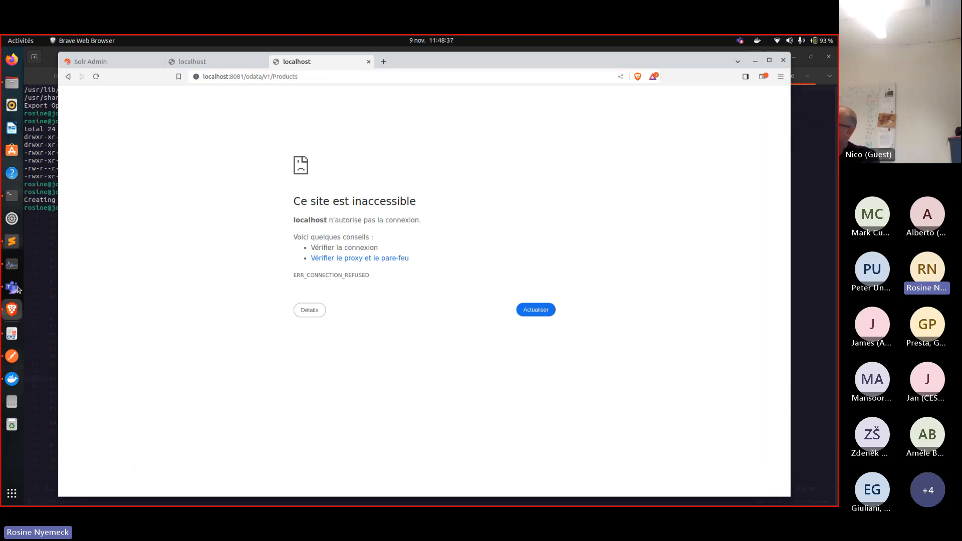
Switch to Docker Desktop and start the stopped catalogue_catalogue_1 container
{"action": "left_click", "coordinate": [15, 384]}
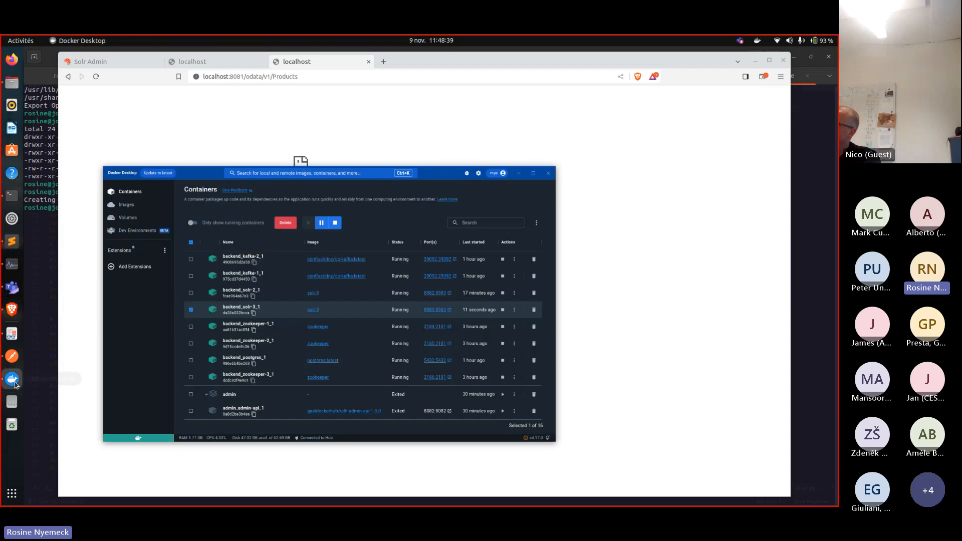
{"action": "scroll", "coordinate": [280, 354], "scroll_direction": "down", "scroll_amount": 1}
{"action": "scroll", "coordinate": [280, 355], "scroll_direction": "down", "scroll_amount": 3}
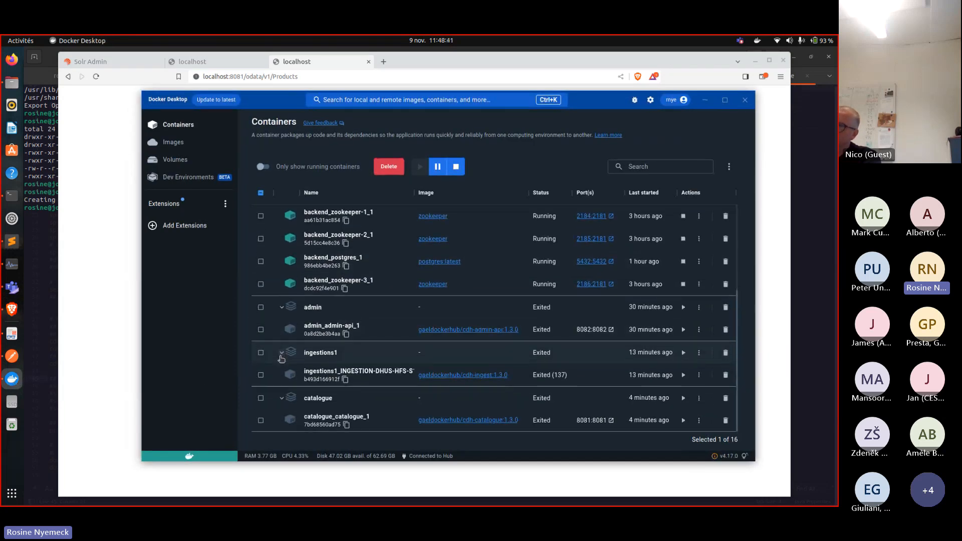
{"action": "left_click", "coordinate": [261, 421]}
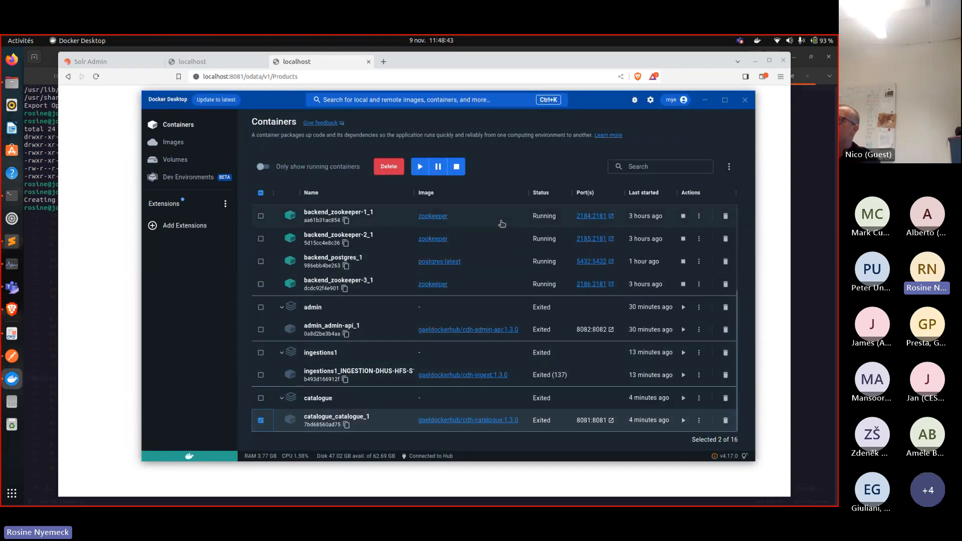
{"action": "left_click", "coordinate": [420, 167]}
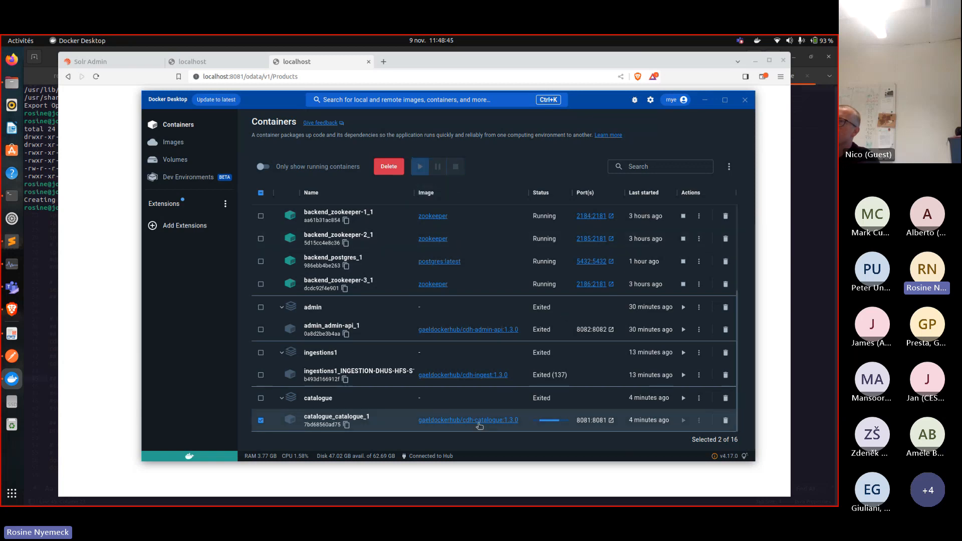
Return to the Brave browser and reload the localhost:8081/odata/v1/Products query
{"action": "left_click", "coordinate": [74, 320]}
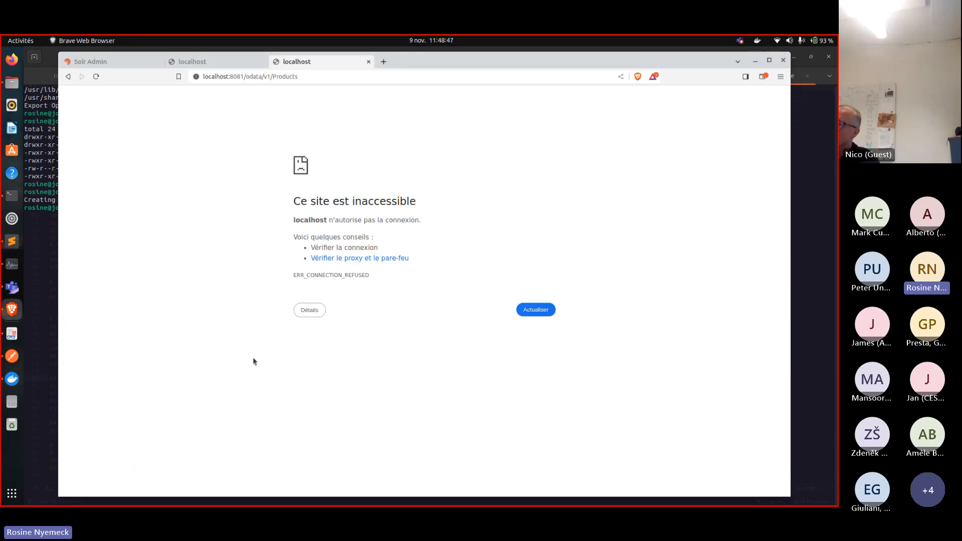
{"action": "left_click", "coordinate": [94, 76]}
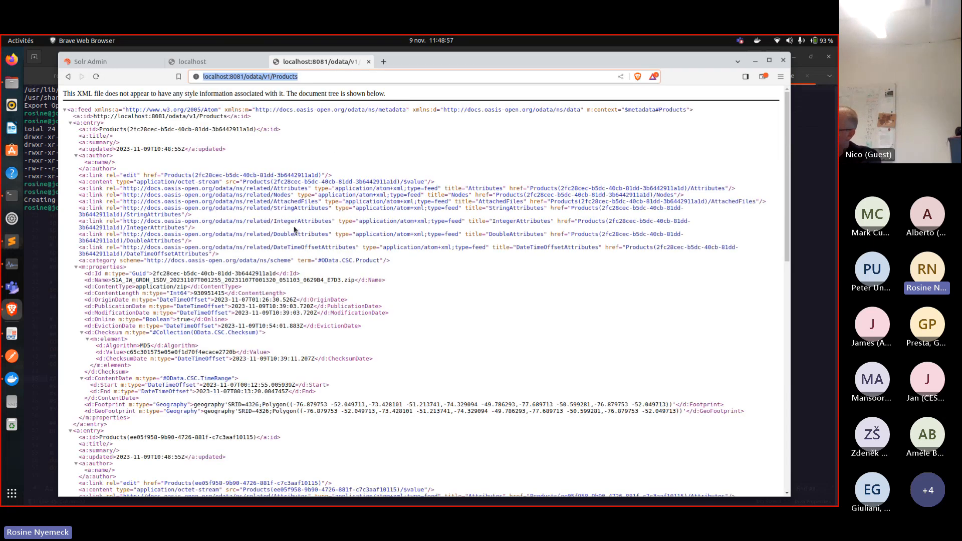
{"action": "left_click", "coordinate": [249, 183]}
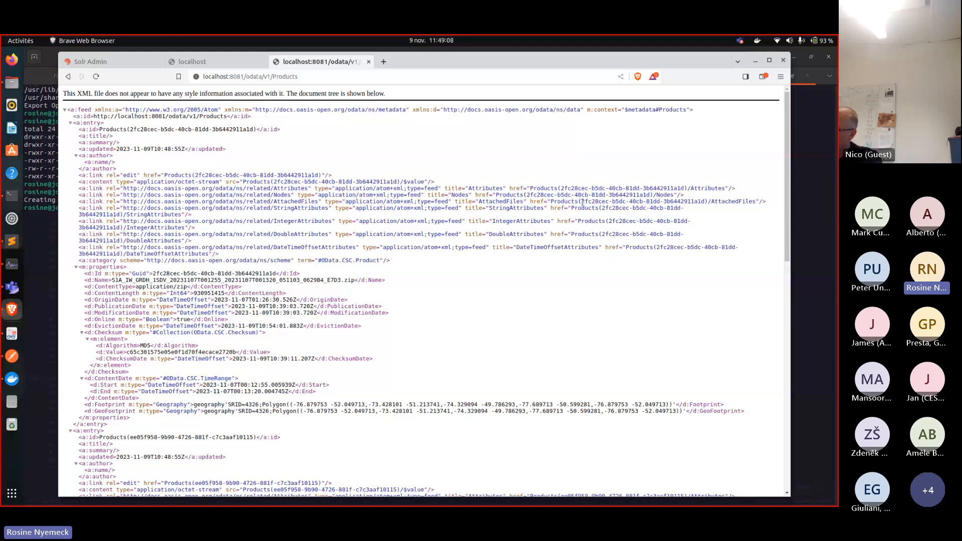
Copy the first product's ID with /AttachedFiles from its link entry, append it to the Products URL and request it
{"action": "left_click_drag", "start_coordinate": [580, 202], "coordinate": [746, 201]}
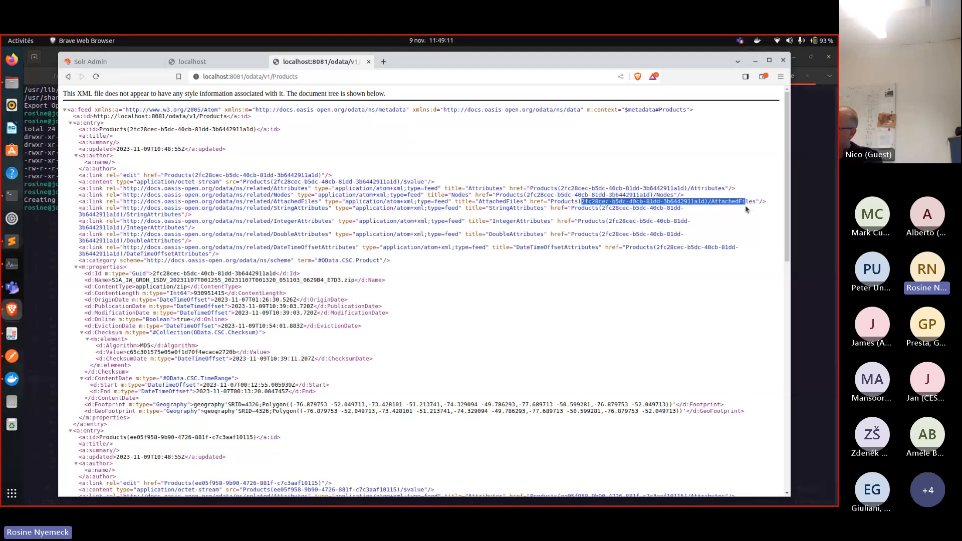
{"action": "left_click", "coordinate": [747, 210]}
{"action": "left_click_drag", "start_coordinate": [578, 201], "coordinate": [755, 204]}
{"action": "key", "text": "ctrl+c"}
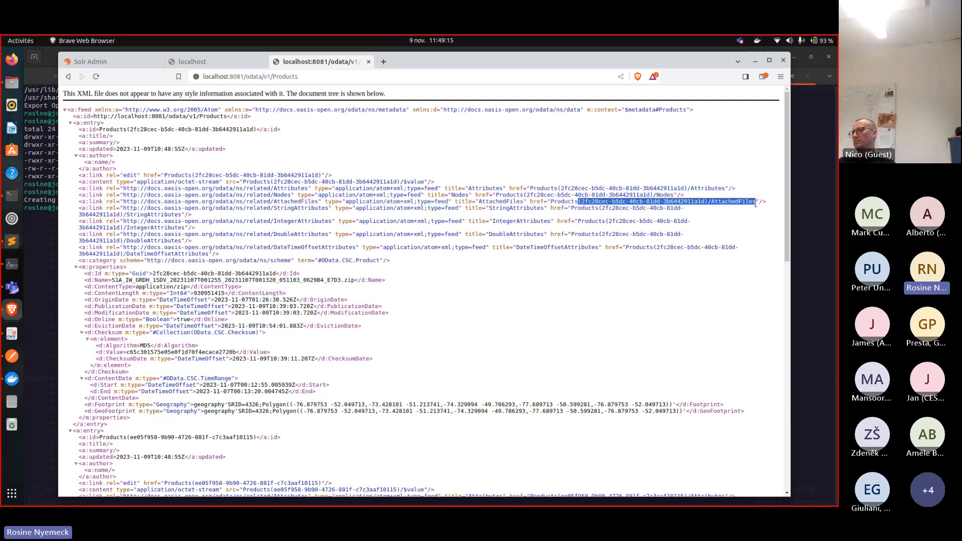
{"action": "left_click", "coordinate": [357, 76]}
{"action": "key", "text": "End"}
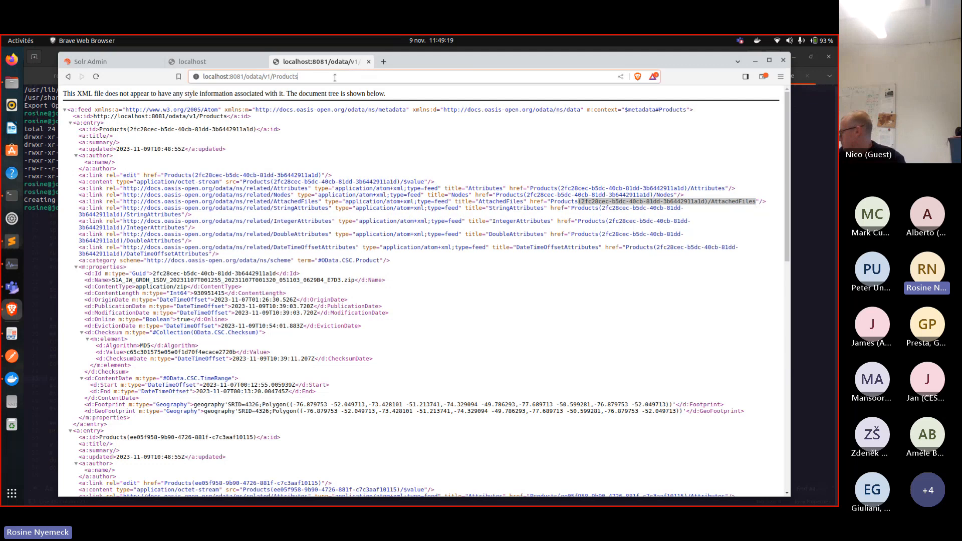
{"action": "key", "text": "ctrl+v"}
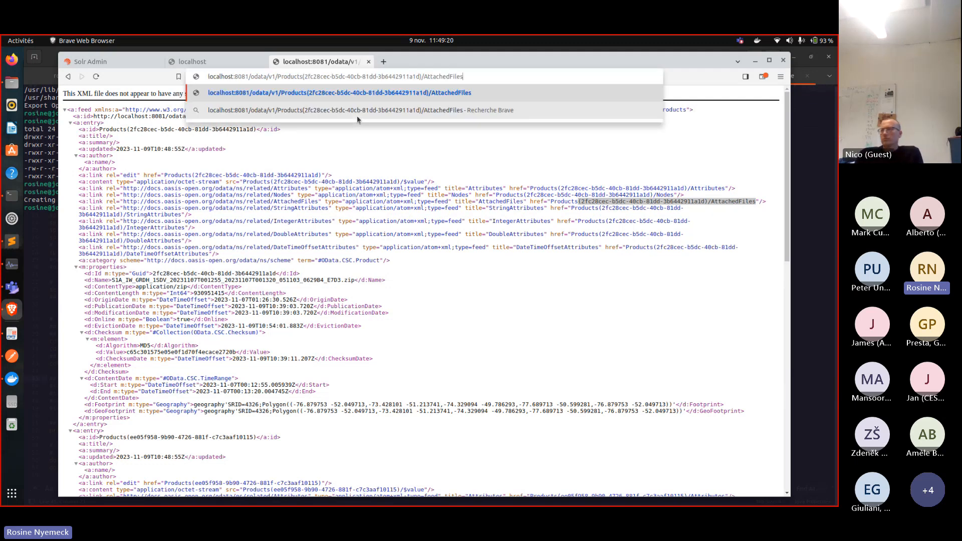
{"action": "left_click", "coordinate": [485, 92]}
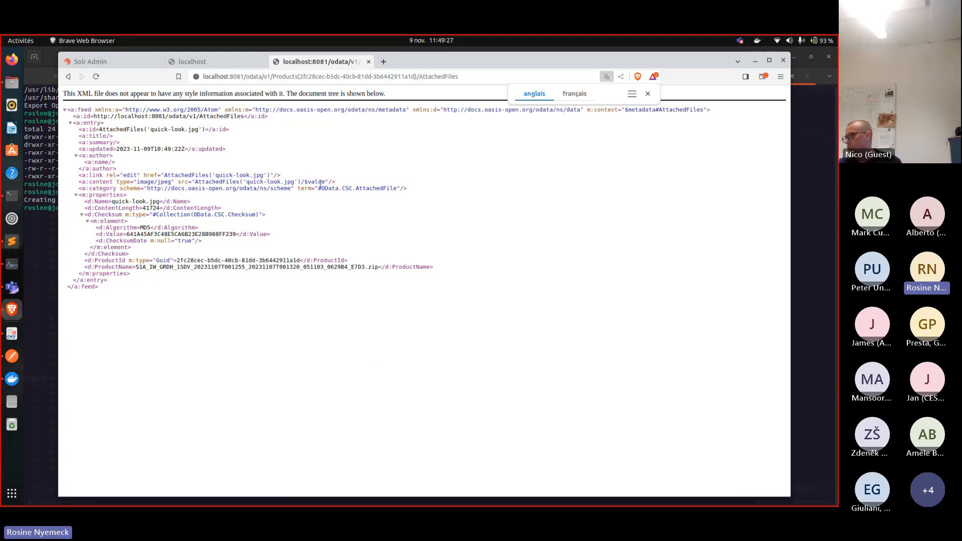
Replace AttachedFiles in the URL with the copied AttachedFiles('quick-look.jpg')/$value path and open the quick-look image
{"action": "left_click_drag", "start_coordinate": [325, 182], "coordinate": [193, 186]}
{"action": "key", "text": "ctrl+c"}
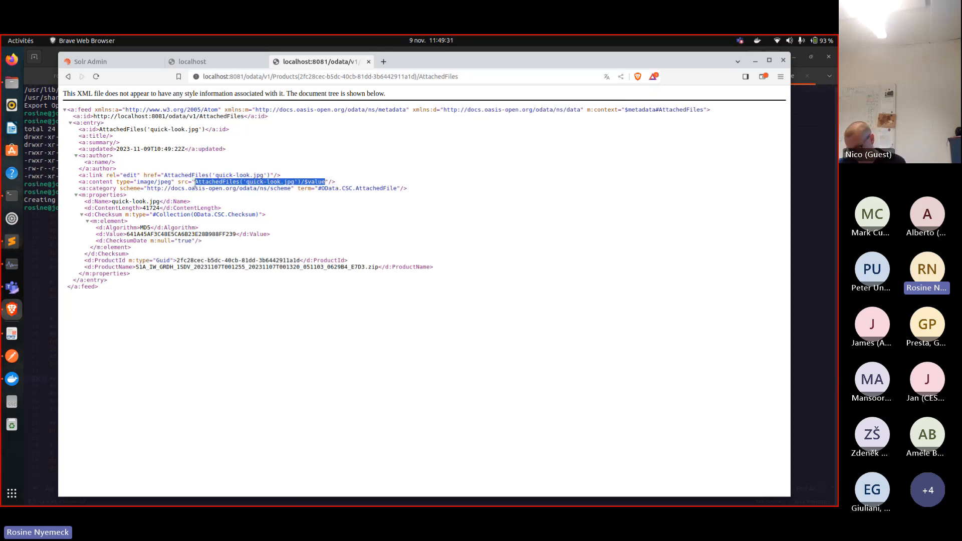
{"action": "left_click", "coordinate": [494, 77]}
{"action": "left_click", "coordinate": [499, 76]}
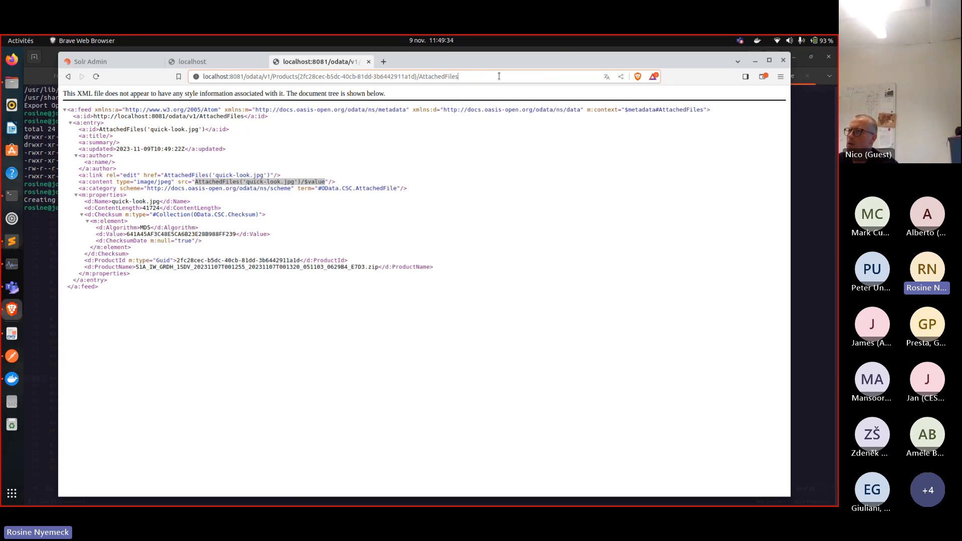
{"action": "double_click", "coordinate": [421, 77]}
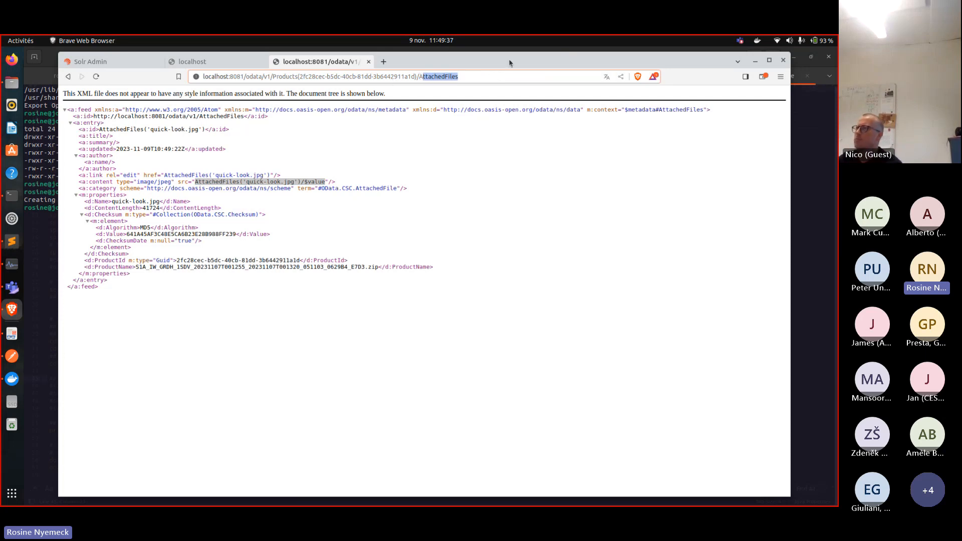
{"action": "key", "text": "ctrl+v"}
{"action": "key", "text": "Return"}
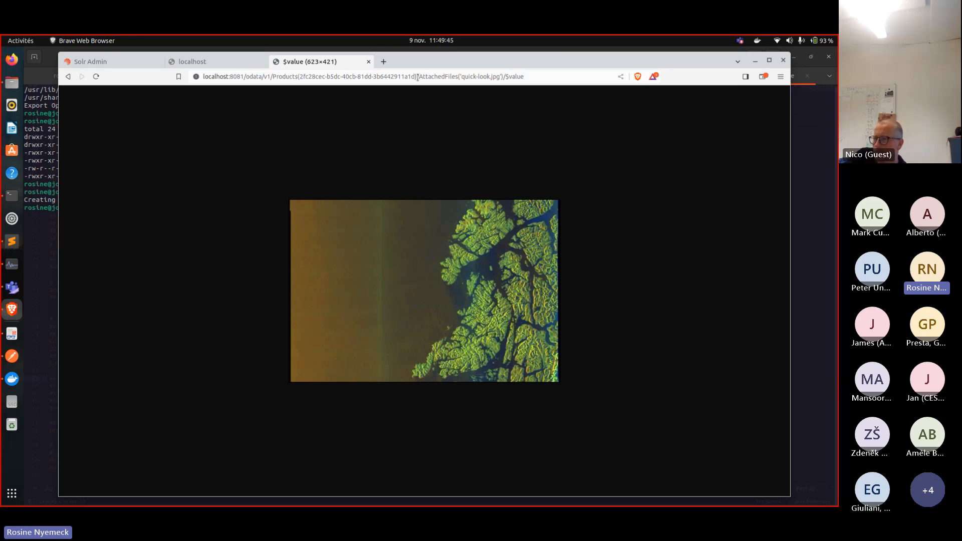
Remove the AttachedFiles('quick-look.jpg')/$value segment from the URL and request the single product
{"action": "left_click_drag", "start_coordinate": [419, 76], "coordinate": [600, 86]}
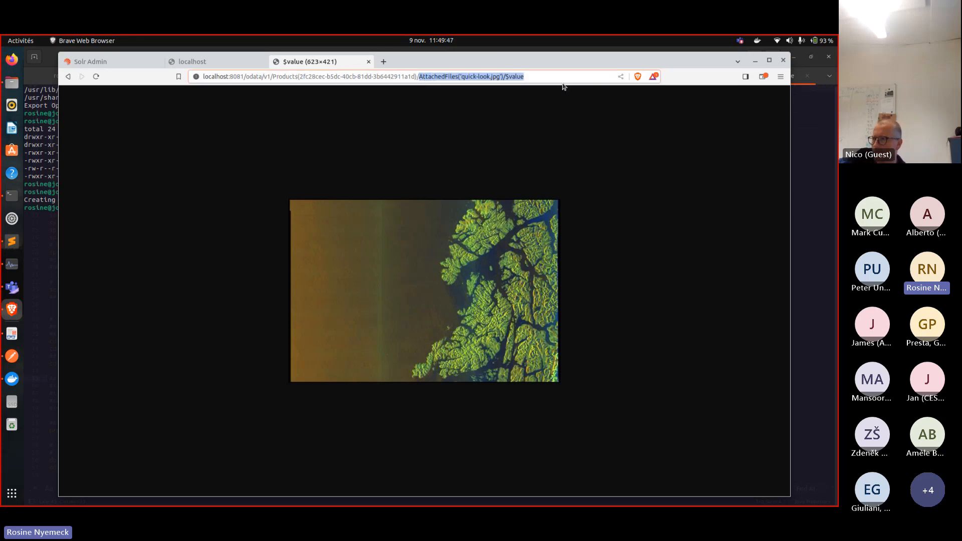
{"action": "key", "text": "BackSpace"}
{"action": "key", "text": "Return"}
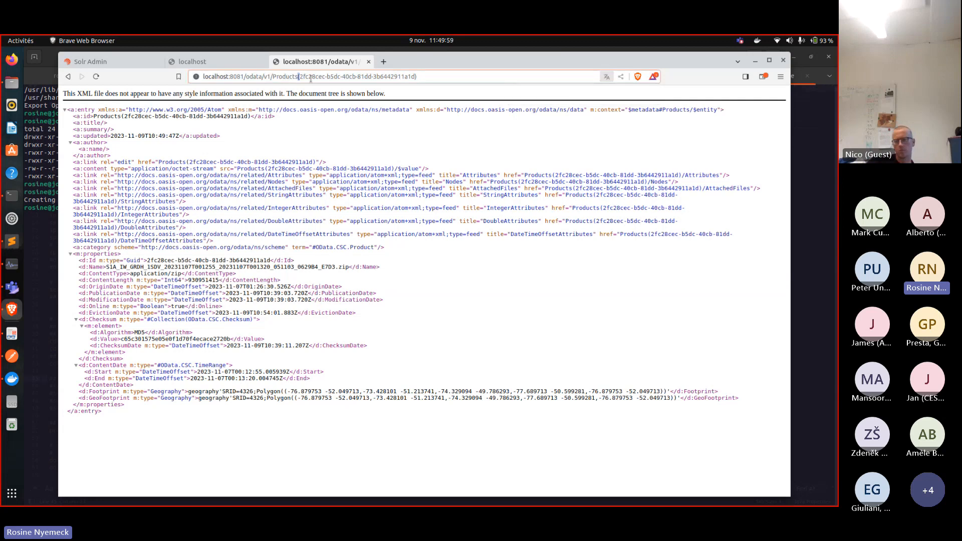
Replace the product ID in the URL with the query option ?$filter= without submitting it
{"action": "left_click_drag", "start_coordinate": [298, 76], "coordinate": [584, 71]}
{"action": "key", "text": "BackSpace"}
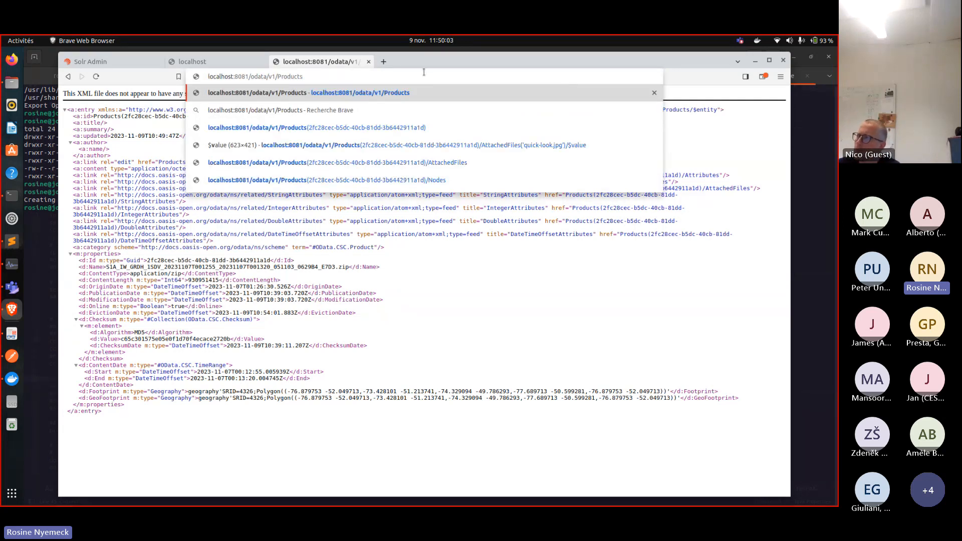
{"action": "type", "text": "$"}
{"action": "key", "text": "BackSpace"}
{"action": "type", "text": "?"}
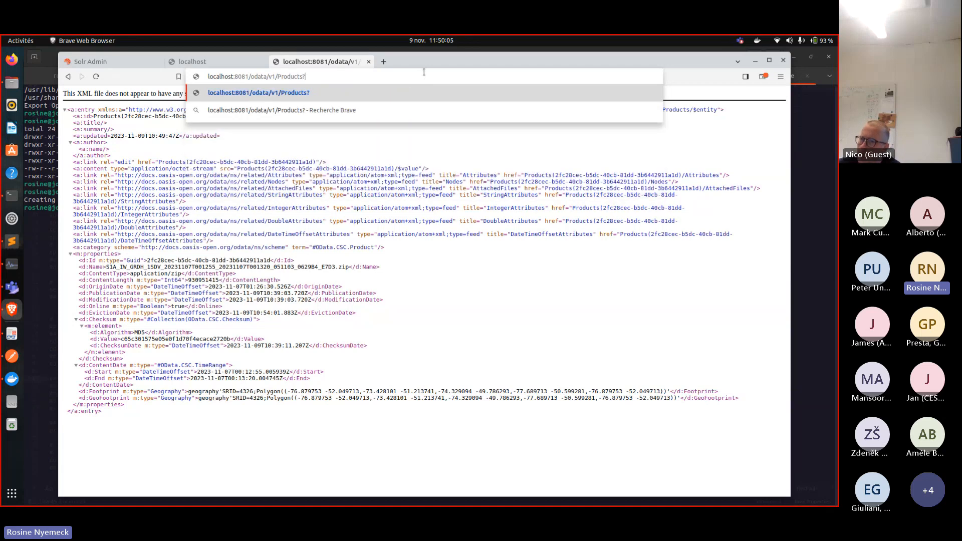
{"action": "type", "text": "$filter"}
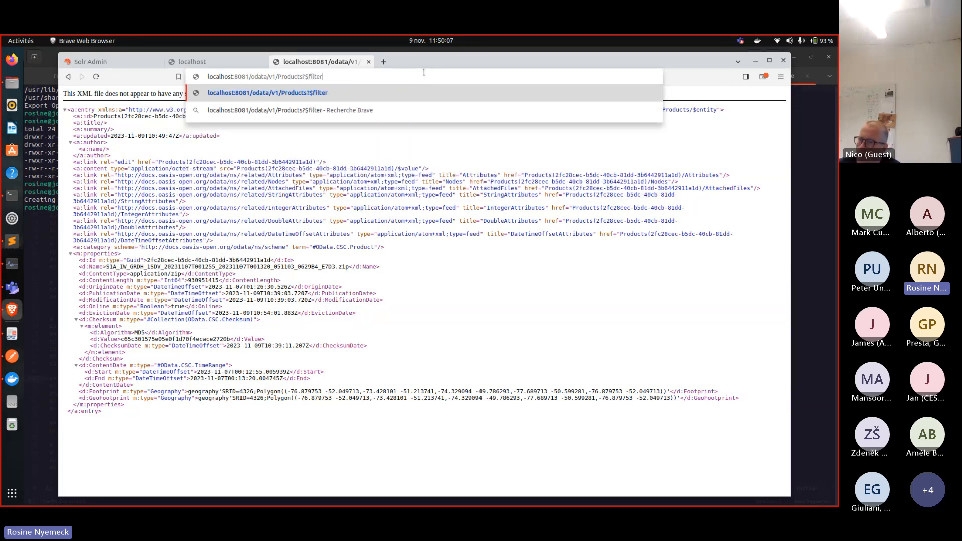
{"action": "type", "text": "="}
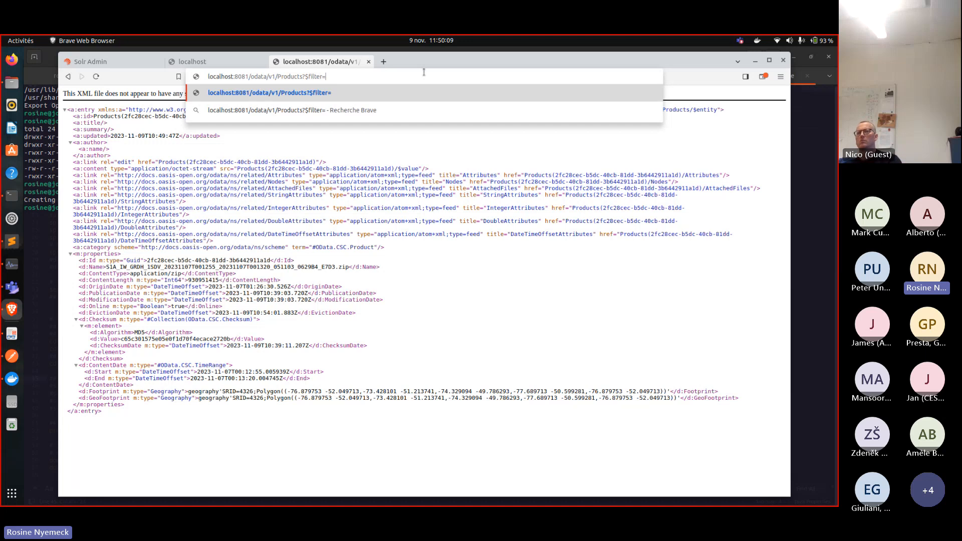
{"action": "type", "text": "start"}
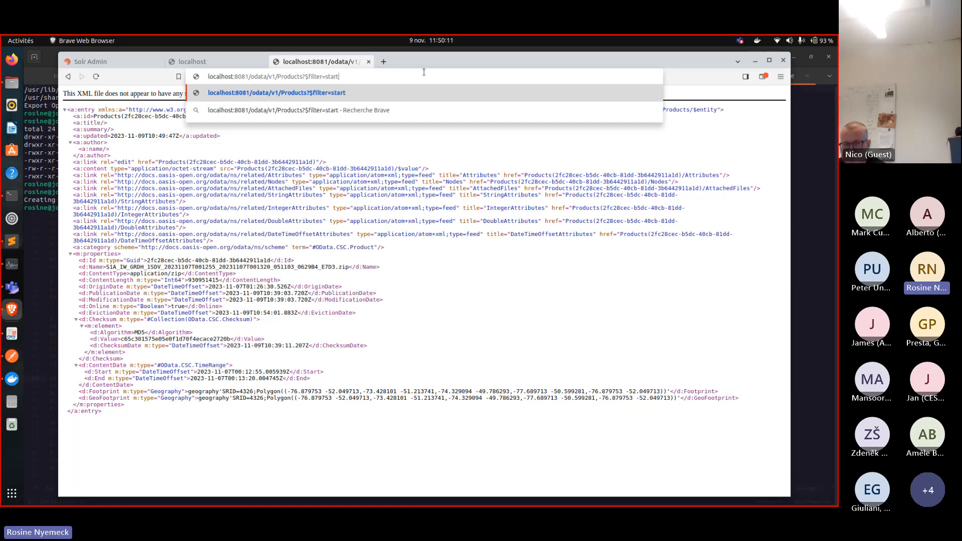
{"action": "key", "text": "BackSpace"}
{"action": "key", "text": "BackSpace"}
{"action": "key", "text": "BackSpace"}
{"action": "key", "text": "BackSpace"}
{"action": "key", "text": "BackSpace"}
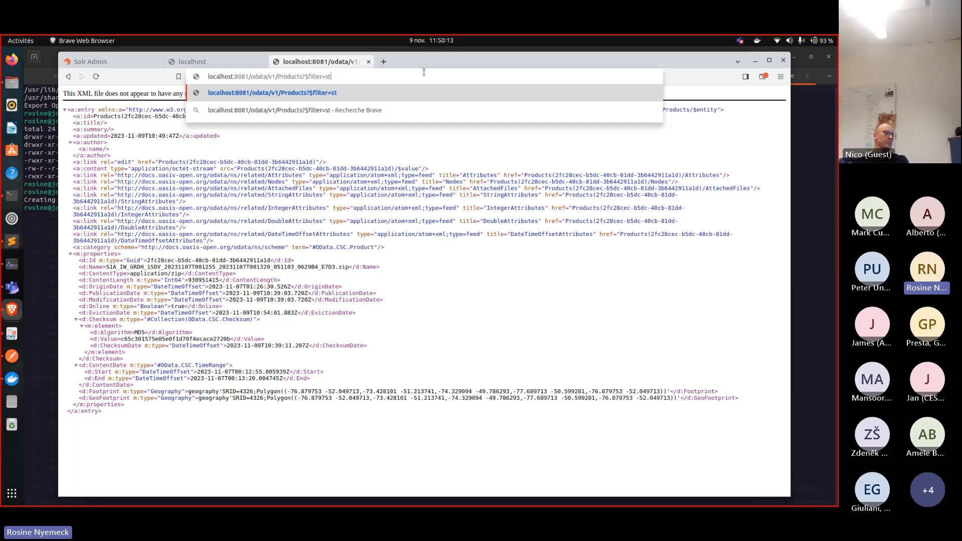
{"action": "type", "text": "cont"}
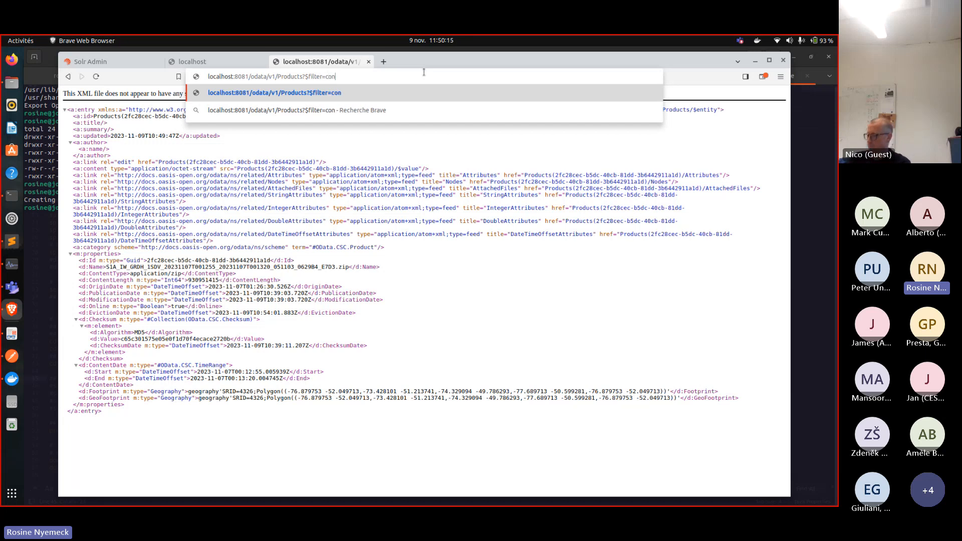
{"action": "key", "text": "BackSpace"}
{"action": "key", "text": "BackSpace"}
{"action": "key", "text": "BackSpace"}
{"action": "key", "text": "BackSpace"}
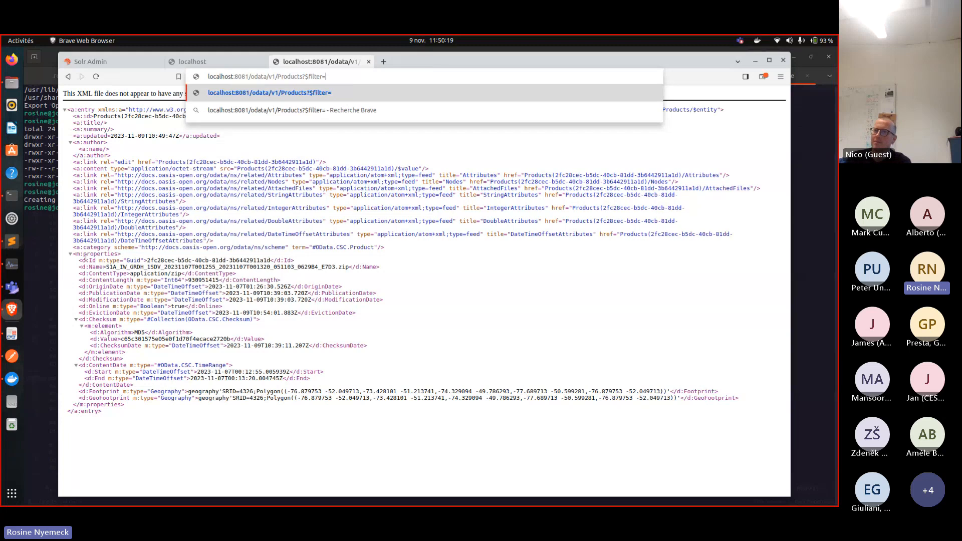
Copy the text GRDH from the product's Name property in the XML response
{"action": "left_click", "coordinate": [328, 346]}
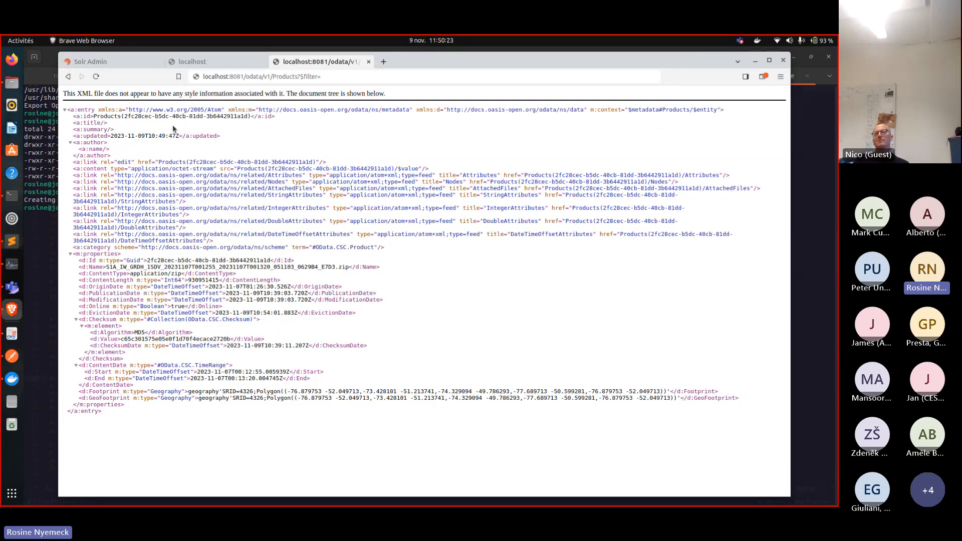
{"action": "left_click_drag", "start_coordinate": [144, 266], "coordinate": [130, 267]}
{"action": "right_click", "coordinate": [137, 270]}
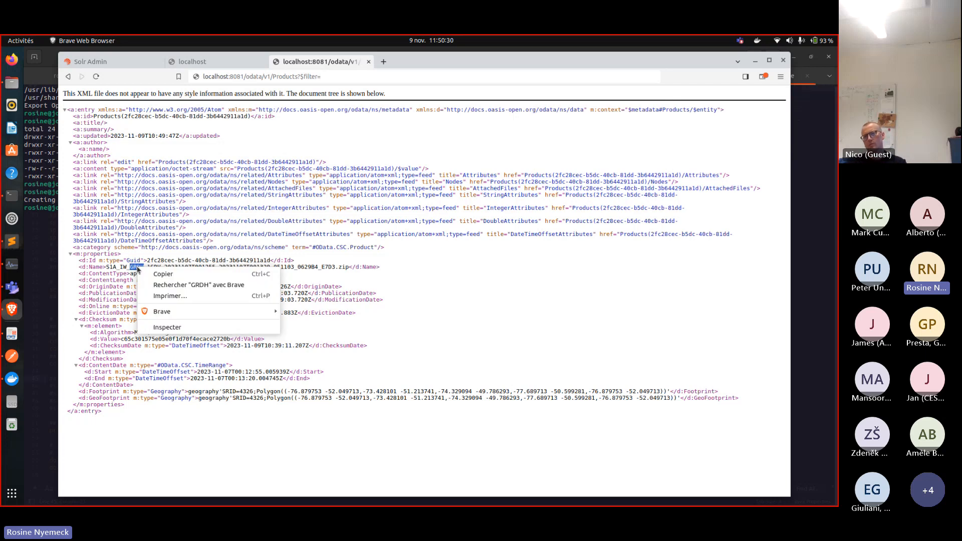
{"action": "left_click", "coordinate": [159, 274]}
Complete the URL's $filter option with contains(Name,'GRDH') and request the matching products
{"action": "left_click", "coordinate": [356, 79]}
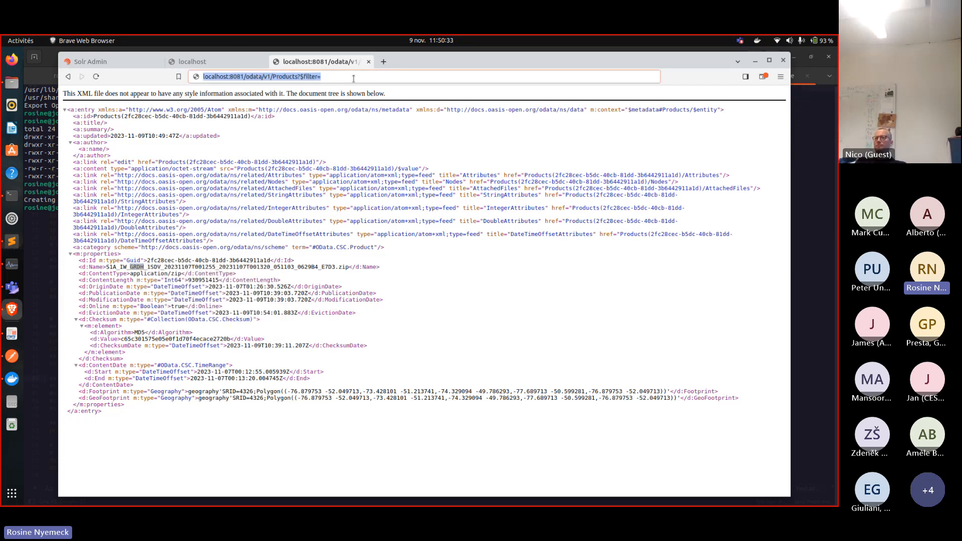
{"action": "left_click", "coordinate": [359, 74]}
{"action": "type", "text": "co"}
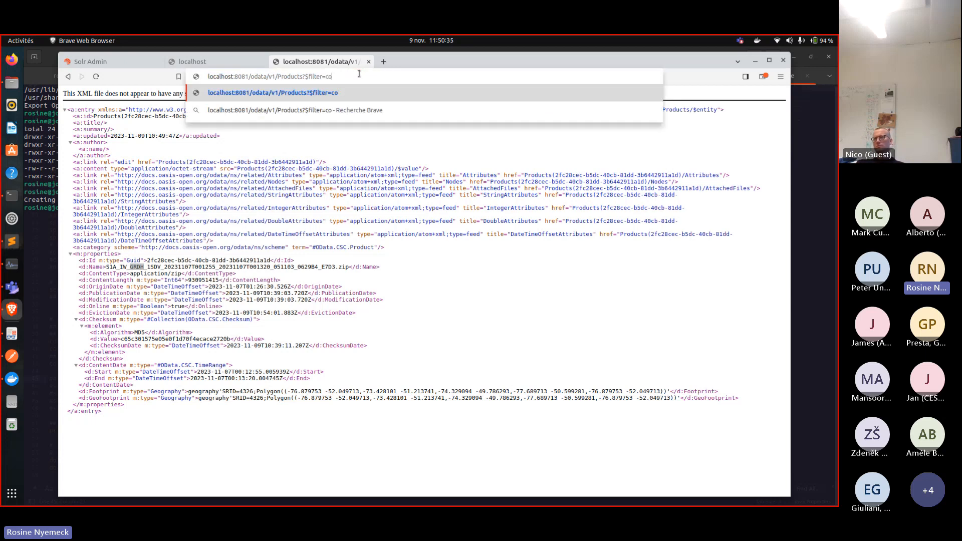
{"action": "type", "text": "ntains("}
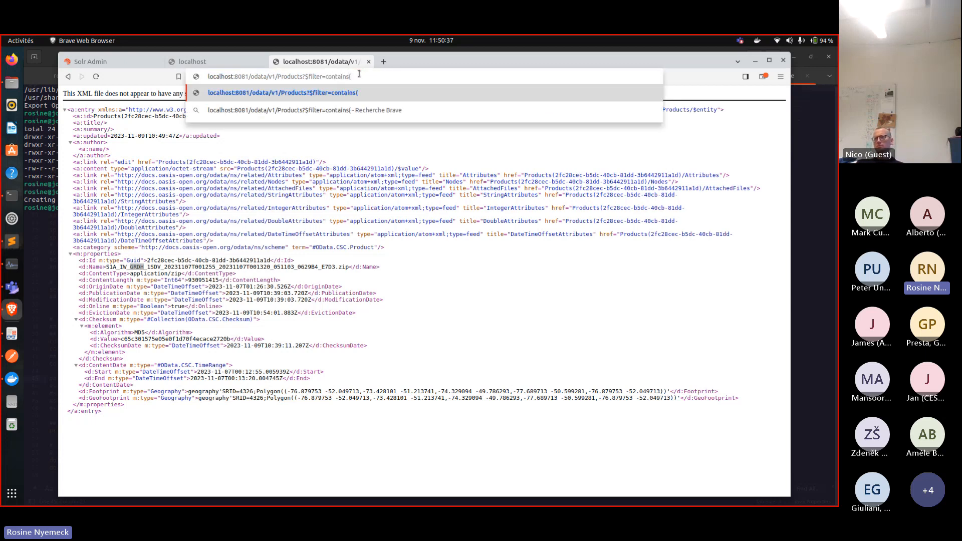
{"action": "type", "text": "Name,'"}
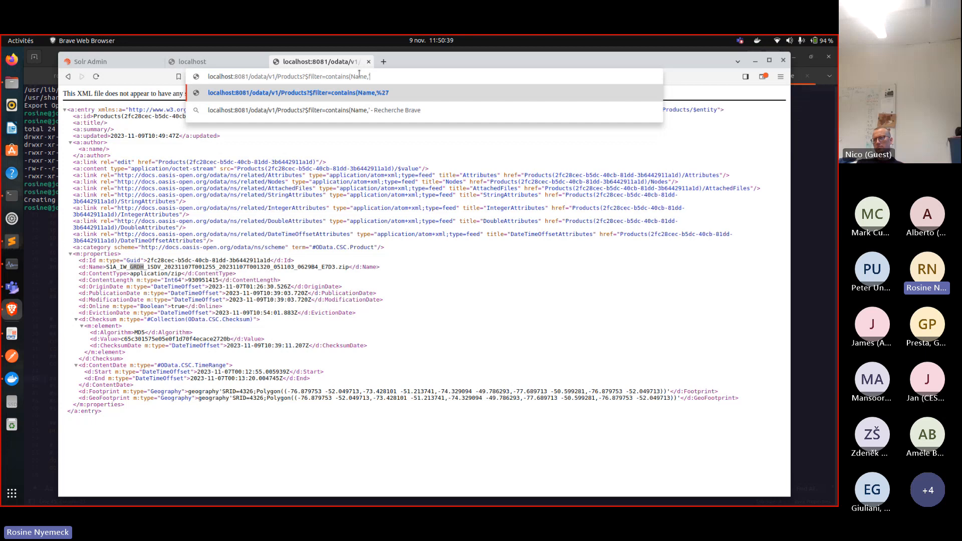
{"action": "type", "text": "GRDH')"}
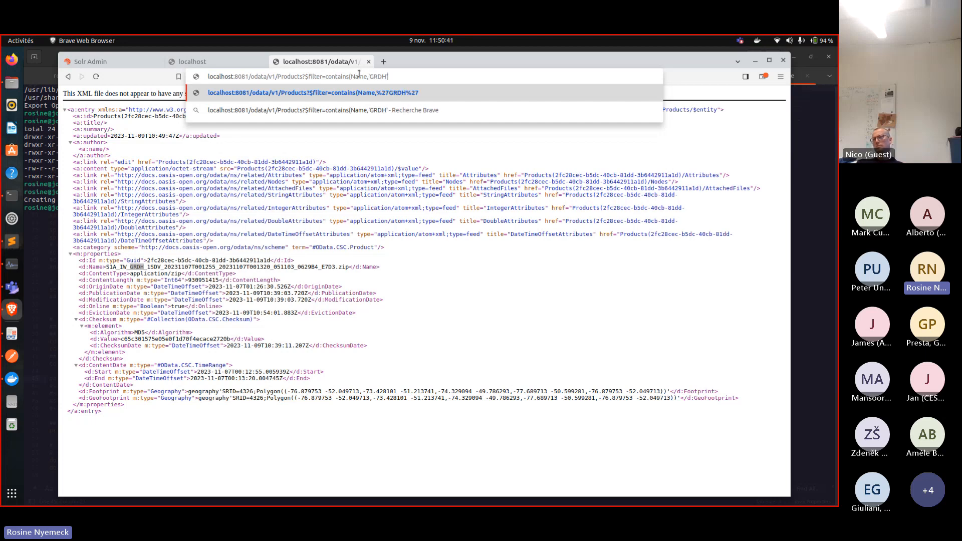
{"action": "key", "text": "Return"}
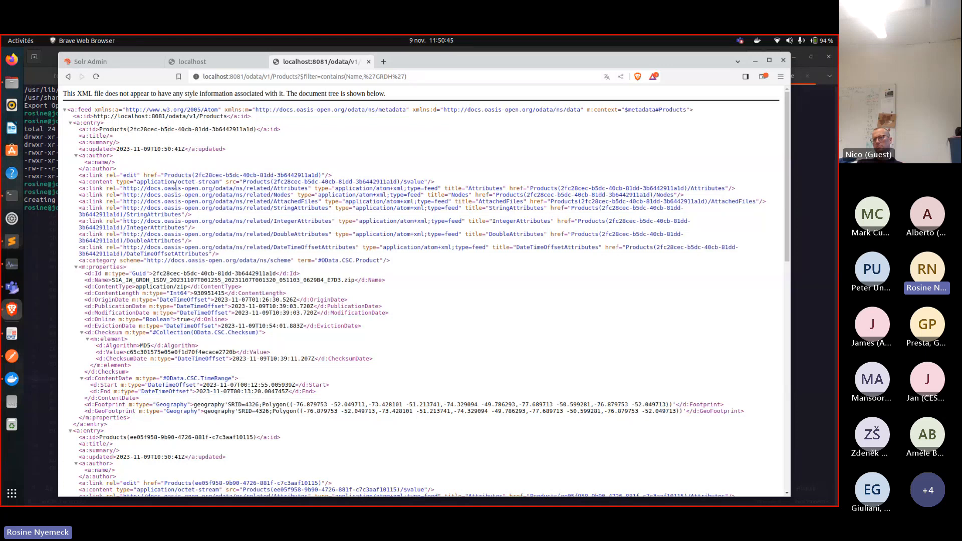
Search the filtered XML response for GRDH to check the returned product names
{"action": "scroll", "coordinate": [176, 181], "scroll_direction": "down", "scroll_amount": 5}
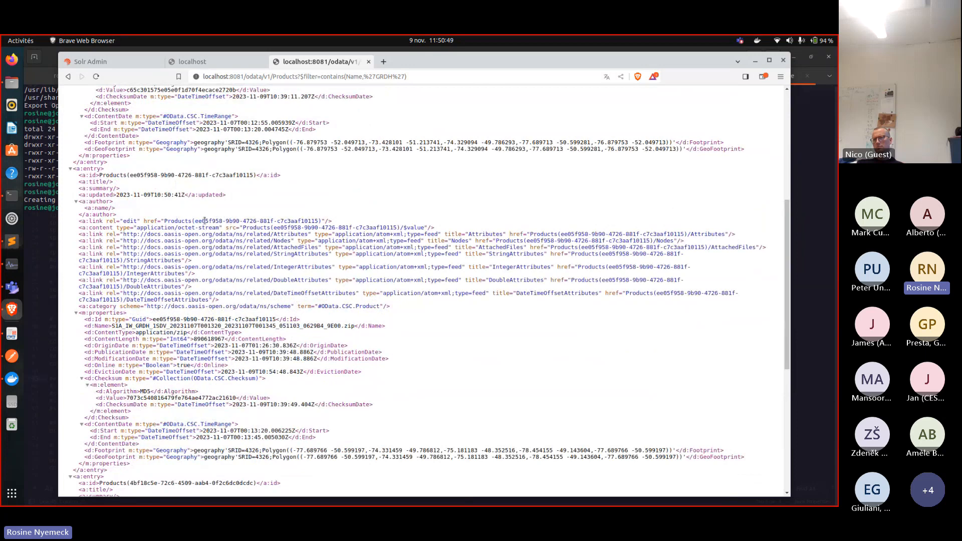
{"action": "key", "text": "ctrl+f"}
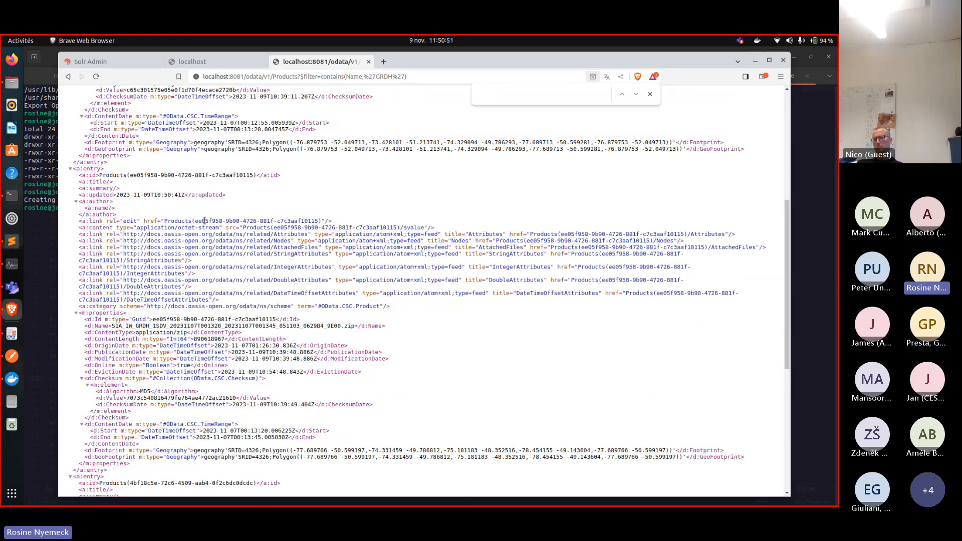
{"action": "type", "text": "GRDH"}
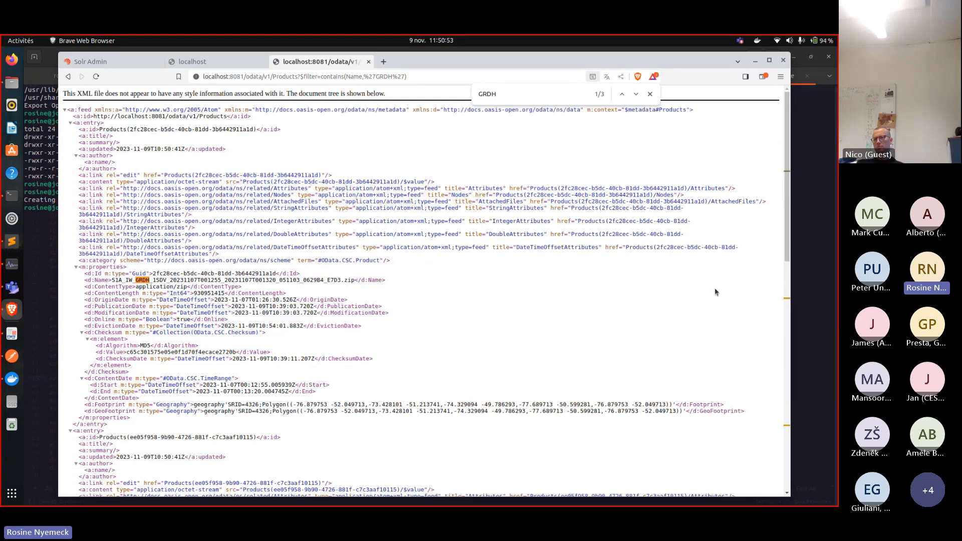
{"action": "left_click_drag", "start_coordinate": [789, 251], "coordinate": [787, 150]}
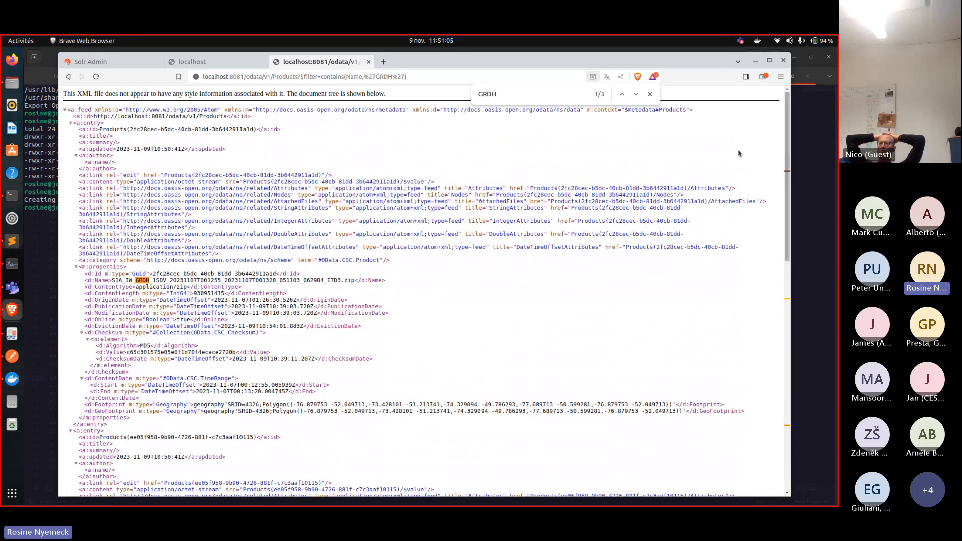
Copy the property name PublicationDate from the first product in the XML response
{"action": "left_click", "coordinate": [418, 76]}
{"action": "left_click", "coordinate": [354, 78]}
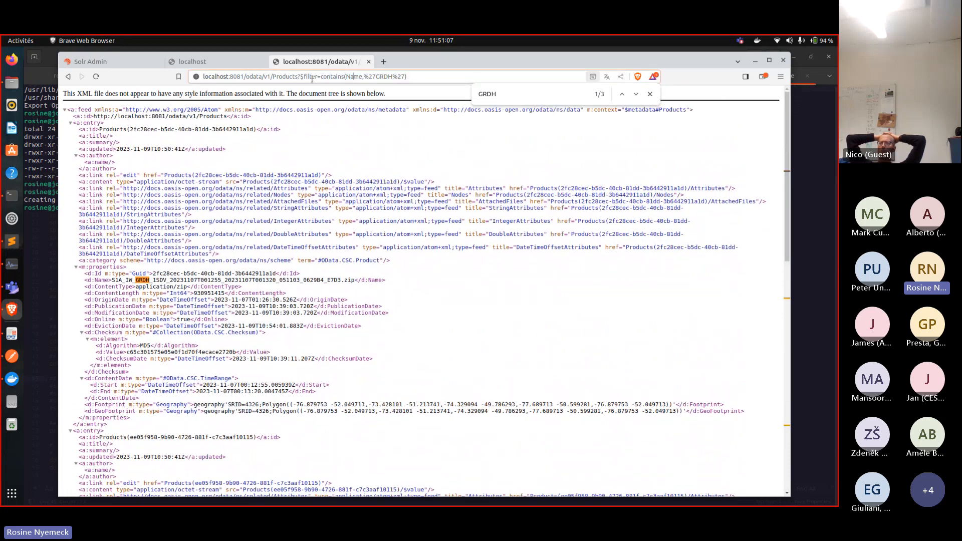
{"action": "left_click_drag", "start_coordinate": [322, 77], "coordinate": [497, 77]}
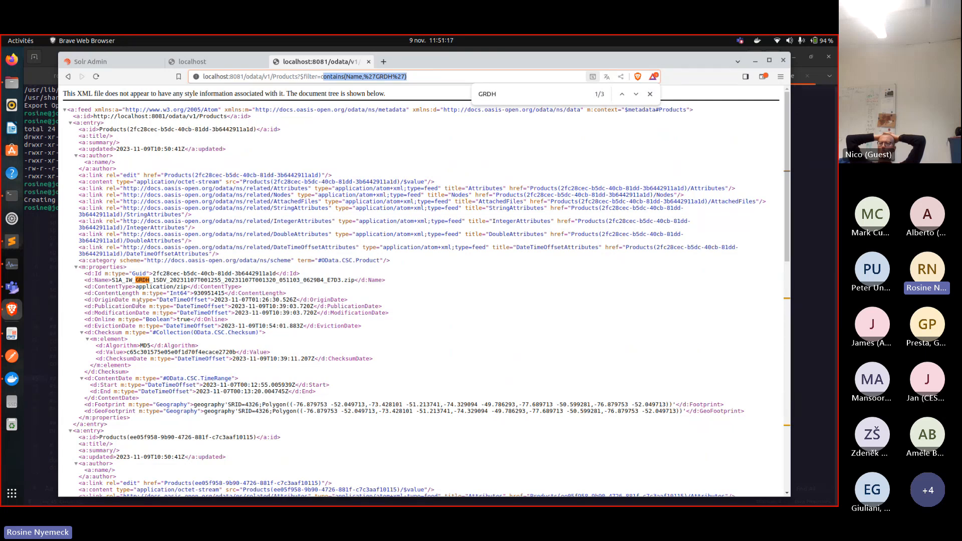
{"action": "double_click", "coordinate": [110, 306]}
{"action": "key", "text": "ctrl+c"}
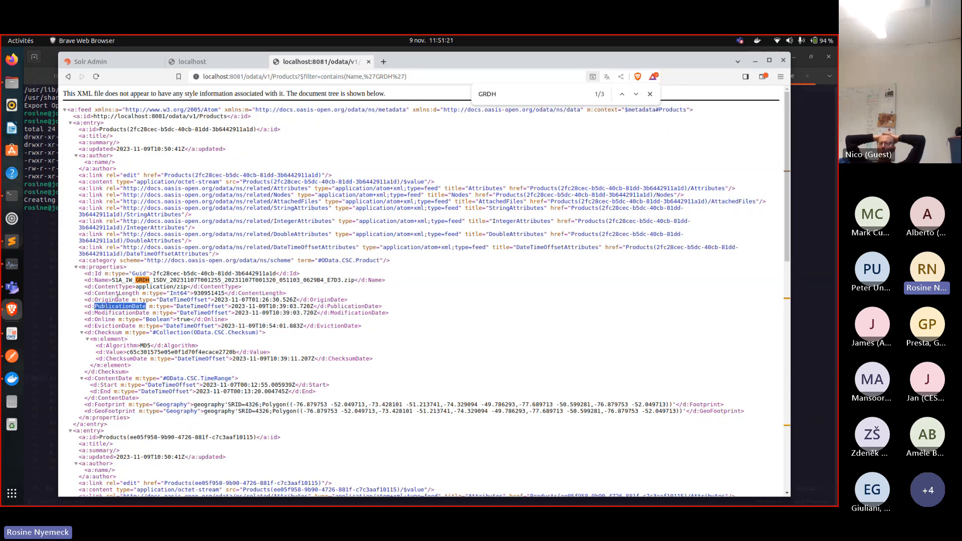
Replace the contains expression in the URL's $filter option with PublicationDate gt, without submitting it
{"action": "left_click", "coordinate": [334, 76]}
{"action": "left_click", "coordinate": [321, 77]}
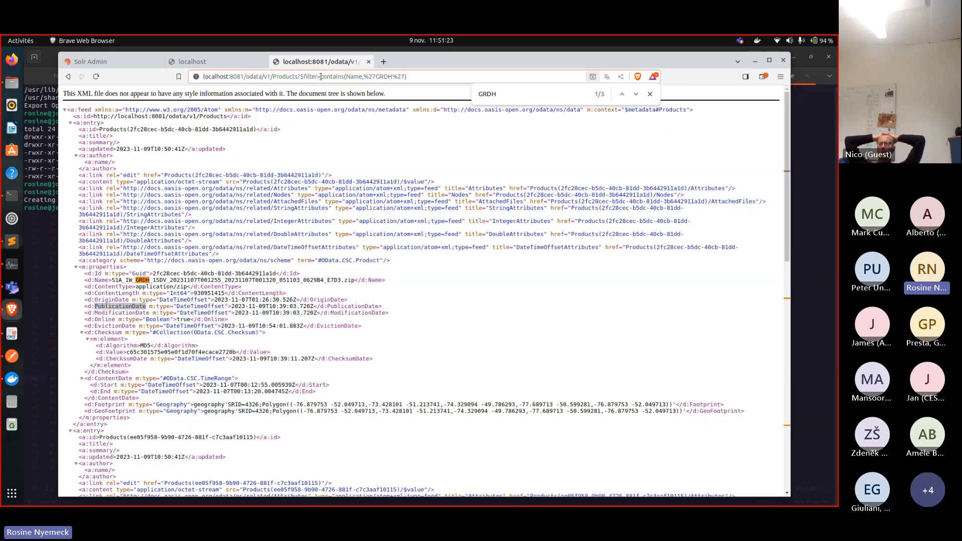
{"action": "left_click_drag", "start_coordinate": [321, 76], "coordinate": [447, 94]}
{"action": "key", "text": "ctrl+v"}
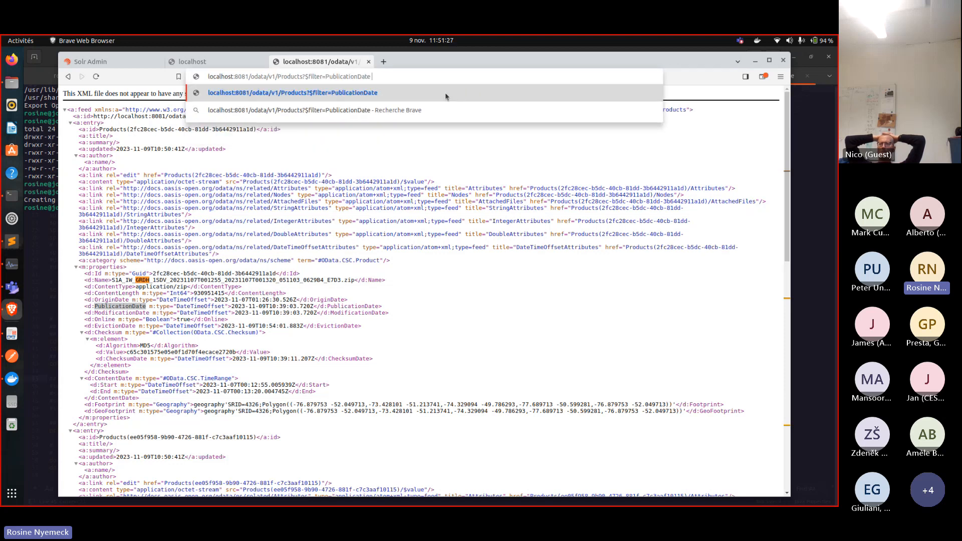
{"action": "type", "text": "g"}
{"action": "type", "text": "t"}
Copy the first product's PublicationDate value, 2023-11-09T10:39:03.720Z, from the XML response
{"action": "left_click", "coordinate": [234, 309]}
{"action": "left_click_drag", "start_coordinate": [231, 307], "coordinate": [232, 312]}
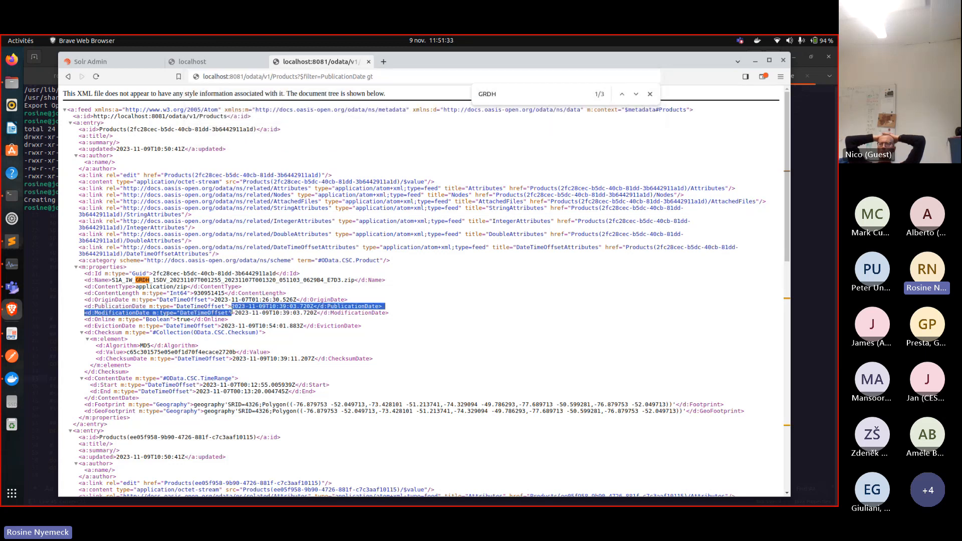
{"action": "left_click", "coordinate": [267, 322]}
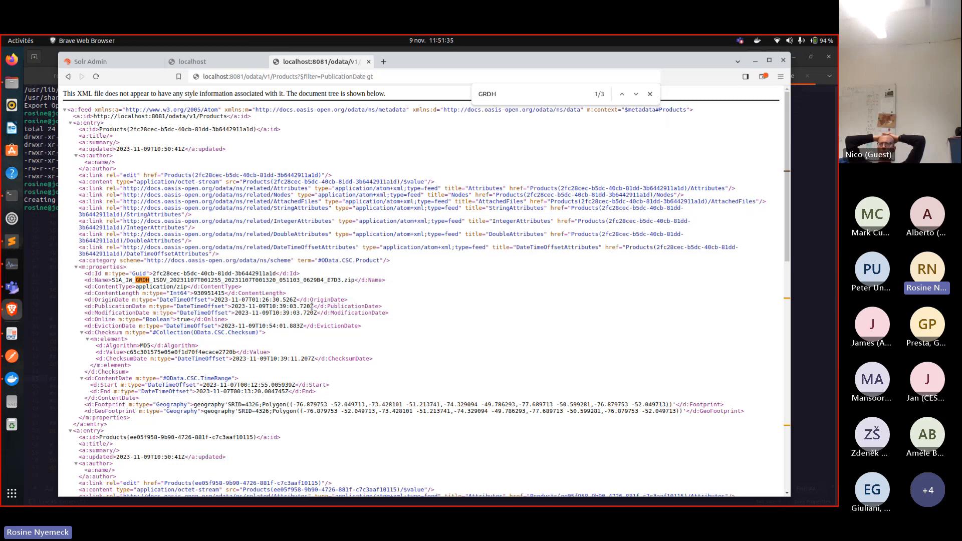
{"action": "left_click_drag", "start_coordinate": [313, 306], "coordinate": [231, 307]}
{"action": "key", "text": "ctrl+c"}
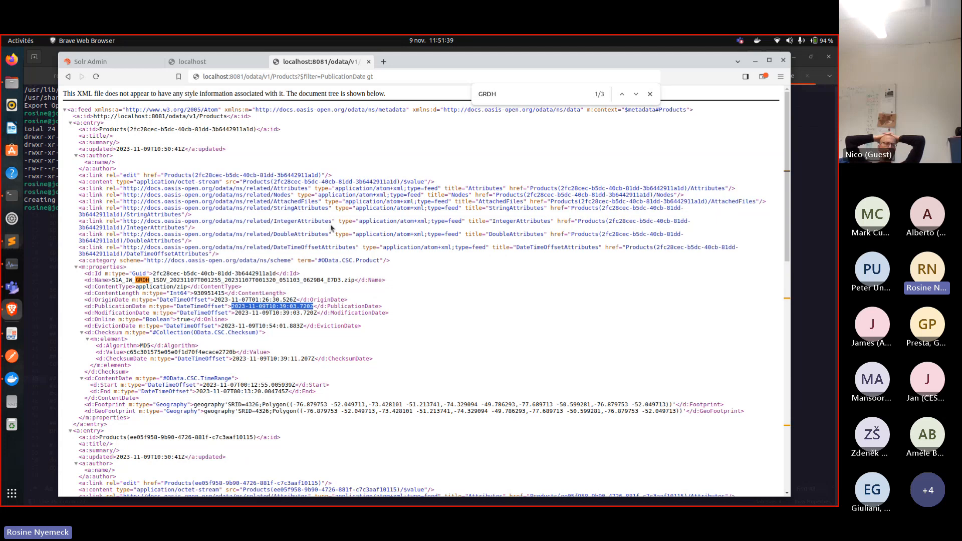
Append the copied timestamp 2023-11-09T10:39:03.720Z to the PublicationDate gt filter and request the products
{"action": "left_click", "coordinate": [398, 77]}
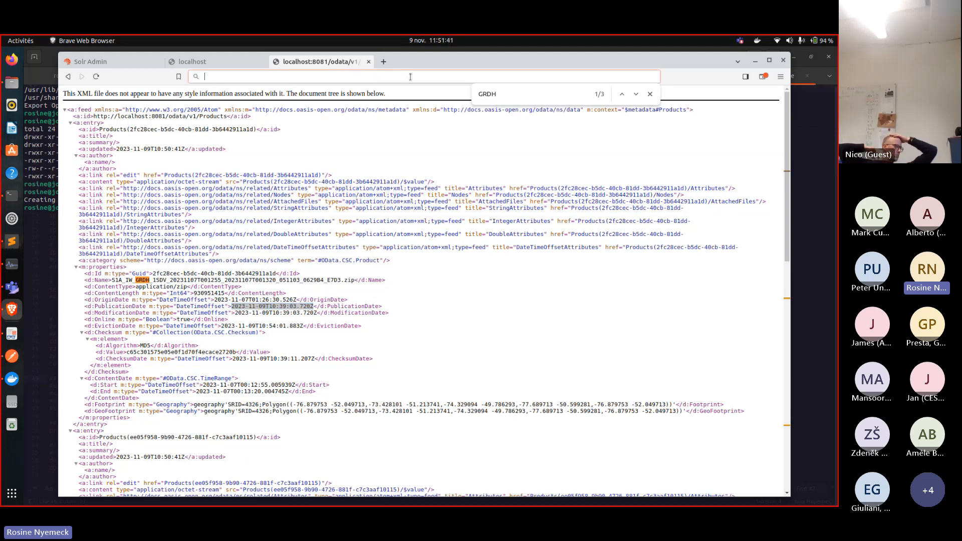
{"action": "left_click", "coordinate": [403, 78]}
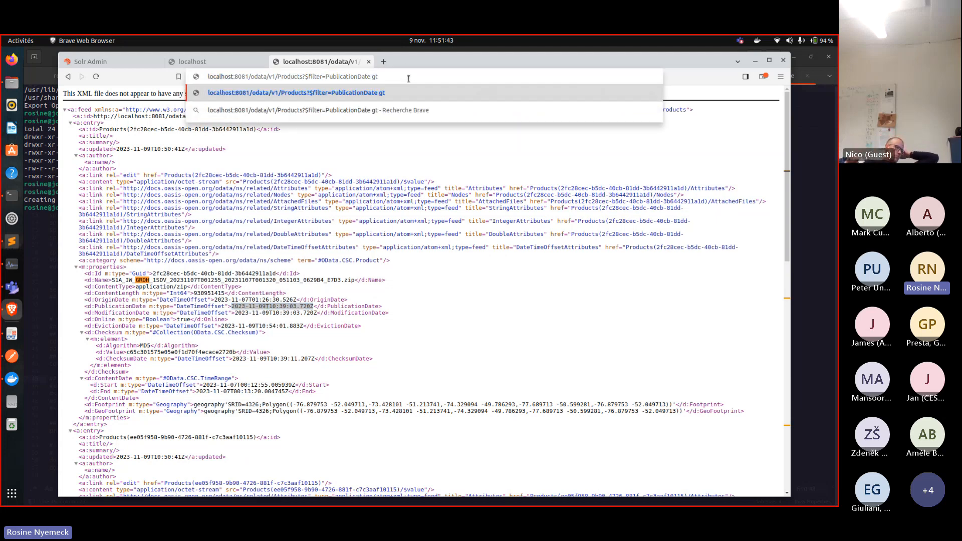
{"action": "key", "text": "ctrl+v"}
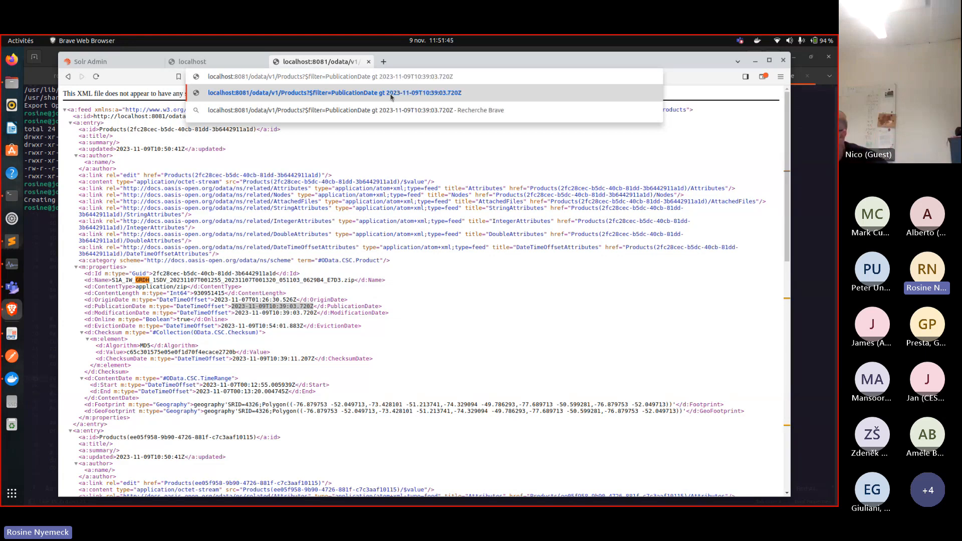
{"action": "key", "text": "Return"}
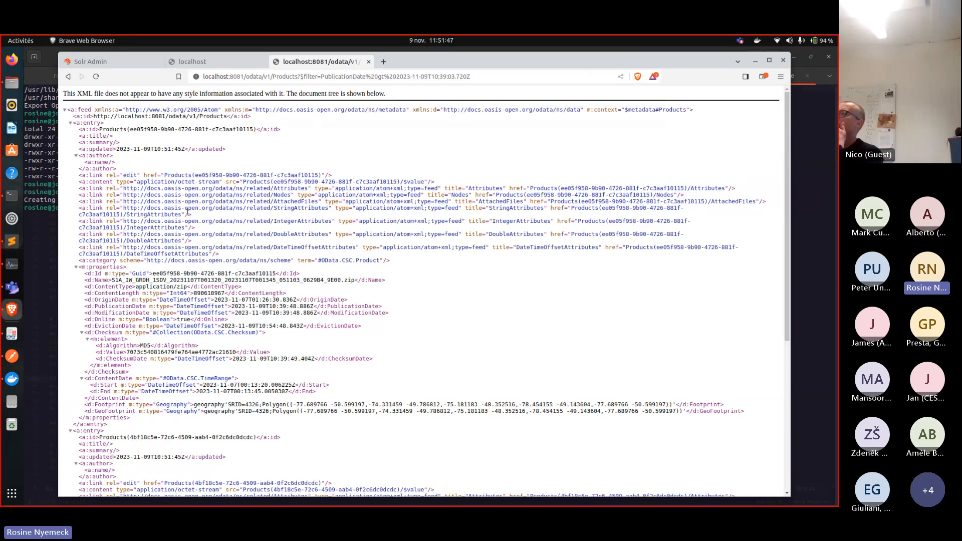
Review the product entries and their publication dates in the date-filtered XML response
{"action": "scroll", "coordinate": [258, 256], "scroll_direction": "down", "scroll_amount": 5}
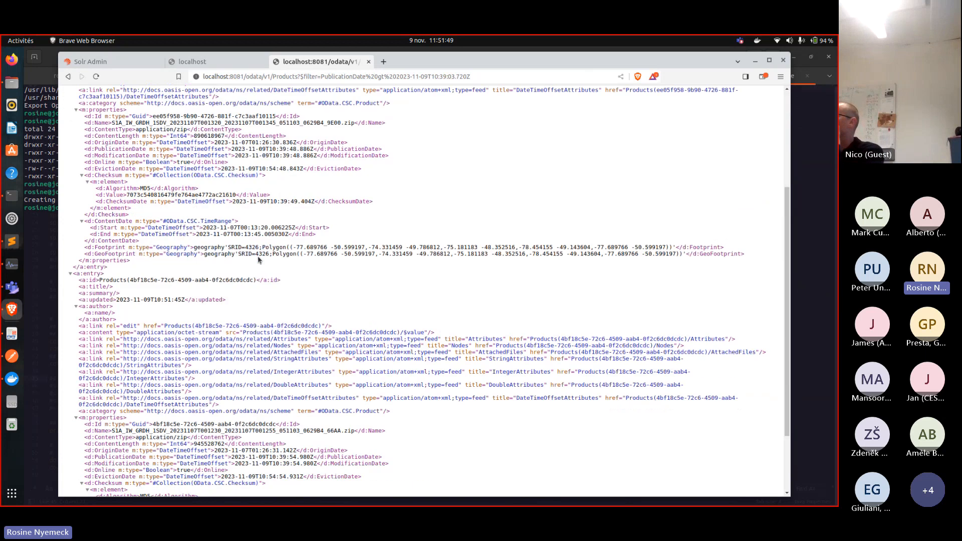
{"action": "scroll", "coordinate": [258, 256], "scroll_direction": "down", "scroll_amount": 3}
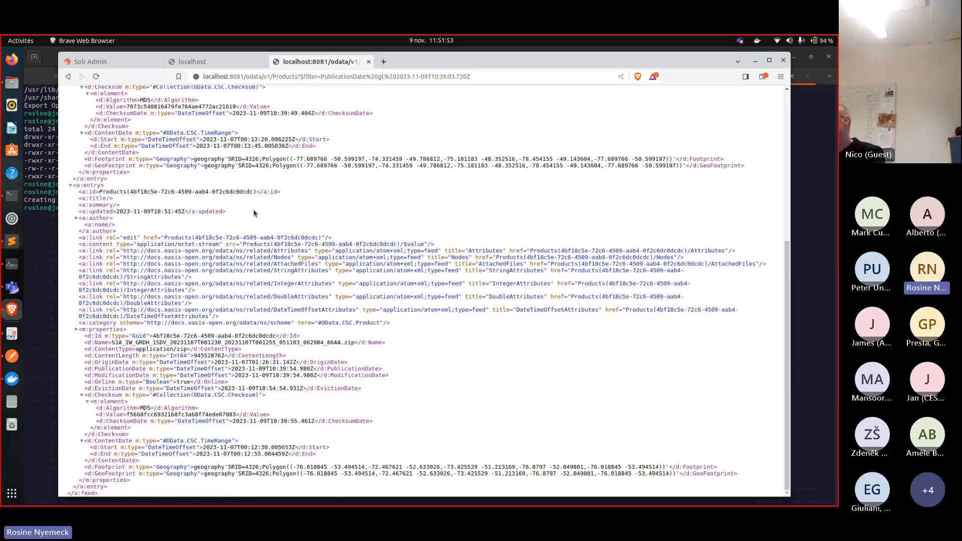
{"action": "scroll", "coordinate": [257, 217], "scroll_direction": "up", "scroll_amount": 8}
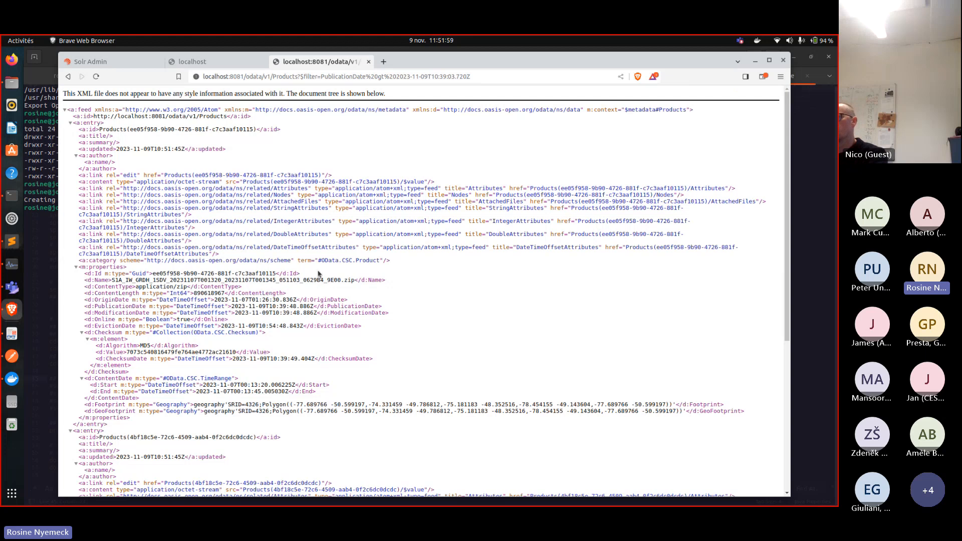
{"action": "scroll", "coordinate": [321, 278], "scroll_direction": "down", "scroll_amount": 8}
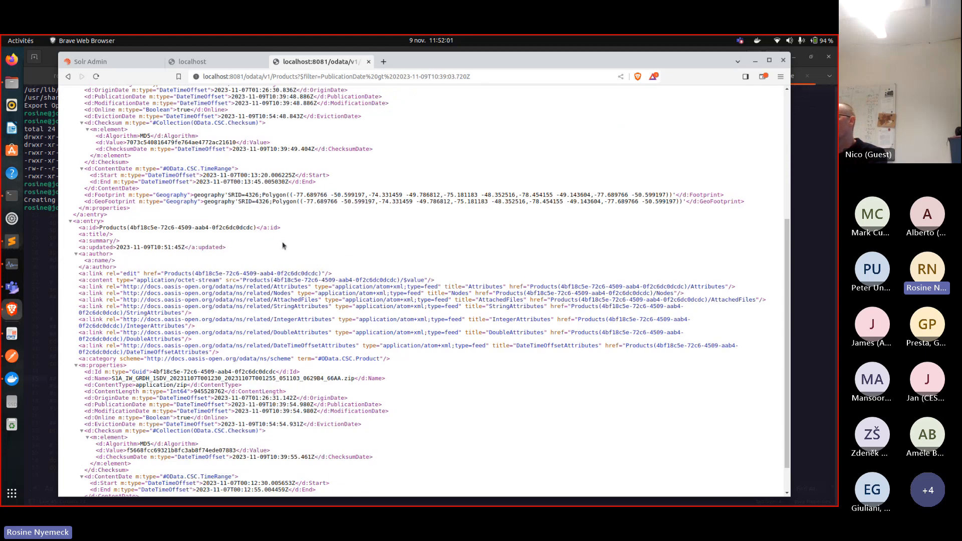
{"action": "scroll", "coordinate": [283, 256], "scroll_direction": "down", "scroll_amount": 2}
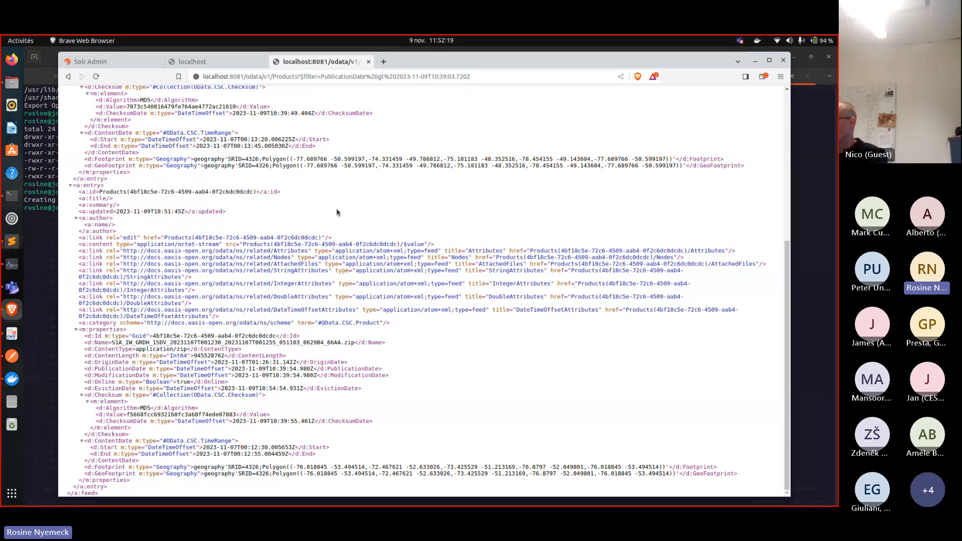
{"action": "scroll", "coordinate": [411, 193], "scroll_direction": "up", "scroll_amount": 5}
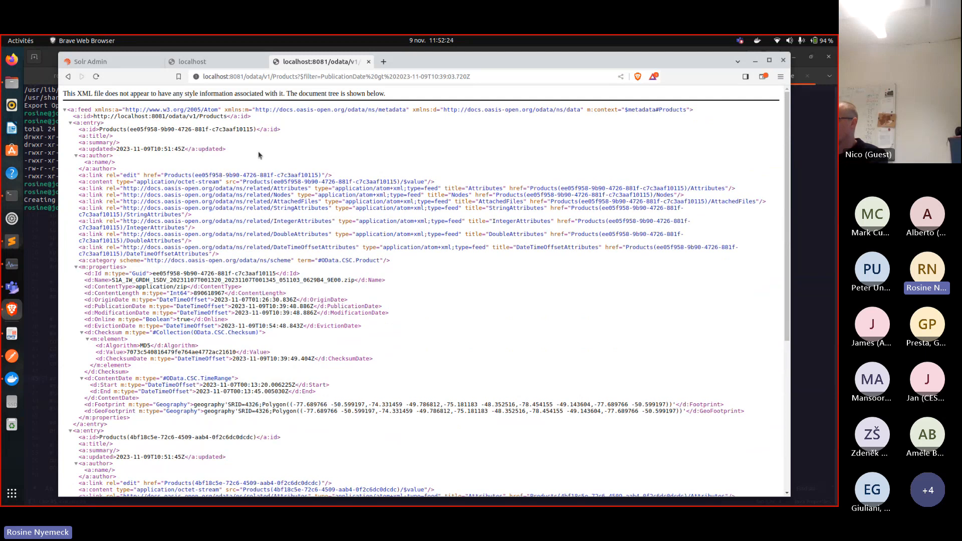
{"action": "scroll", "coordinate": [260, 154], "scroll_direction": "down", "scroll_amount": 5}
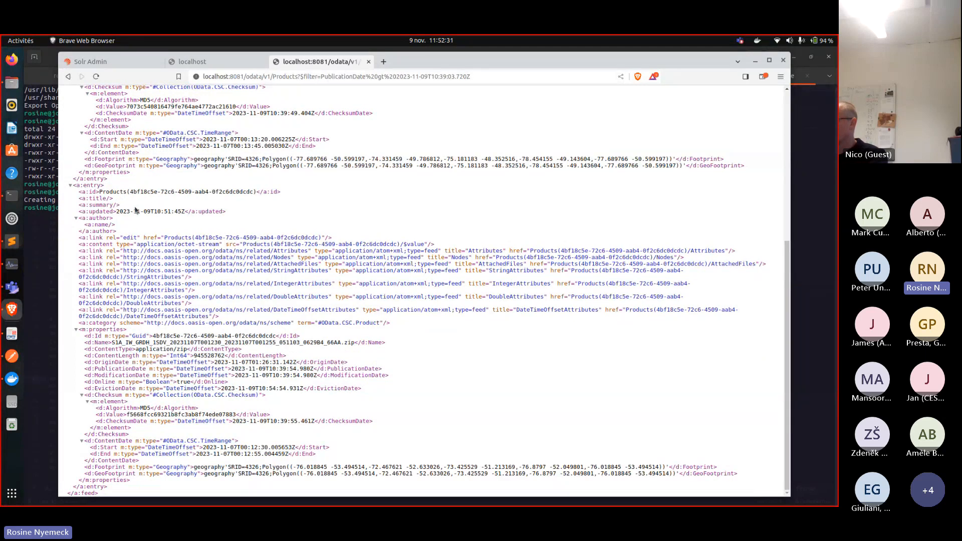
Switch to the Microsoft Teams meeting and stop sharing the screen
{"action": "left_click", "coordinate": [17, 294]}
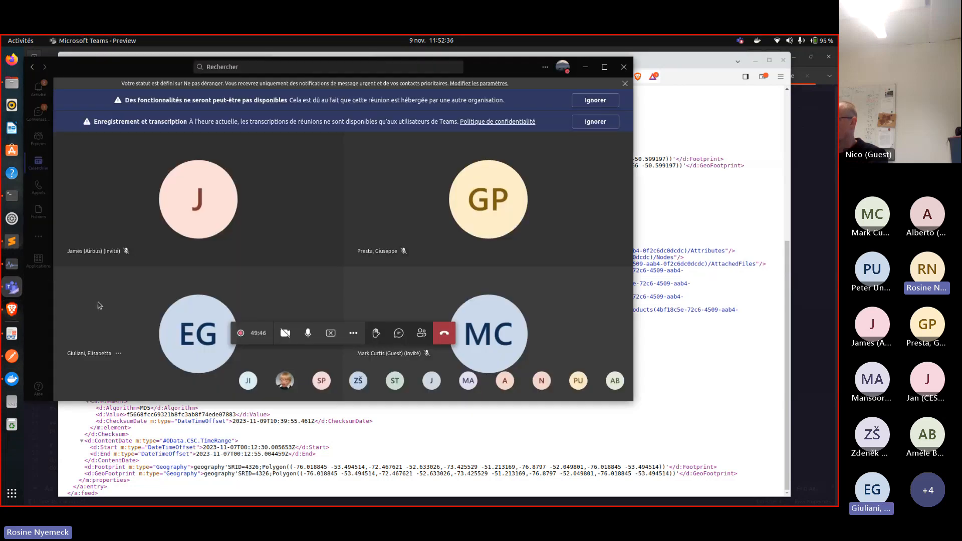
{"action": "left_click", "coordinate": [328, 333]}
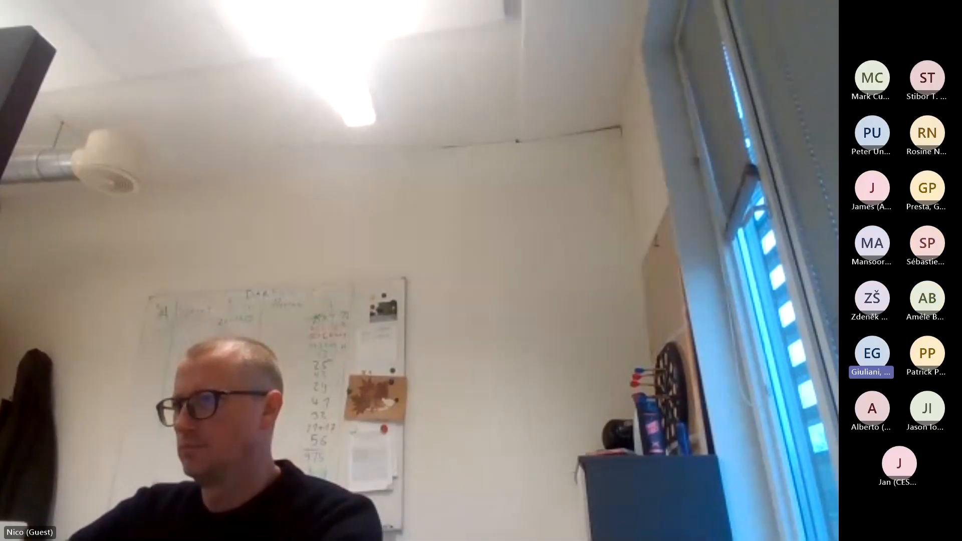